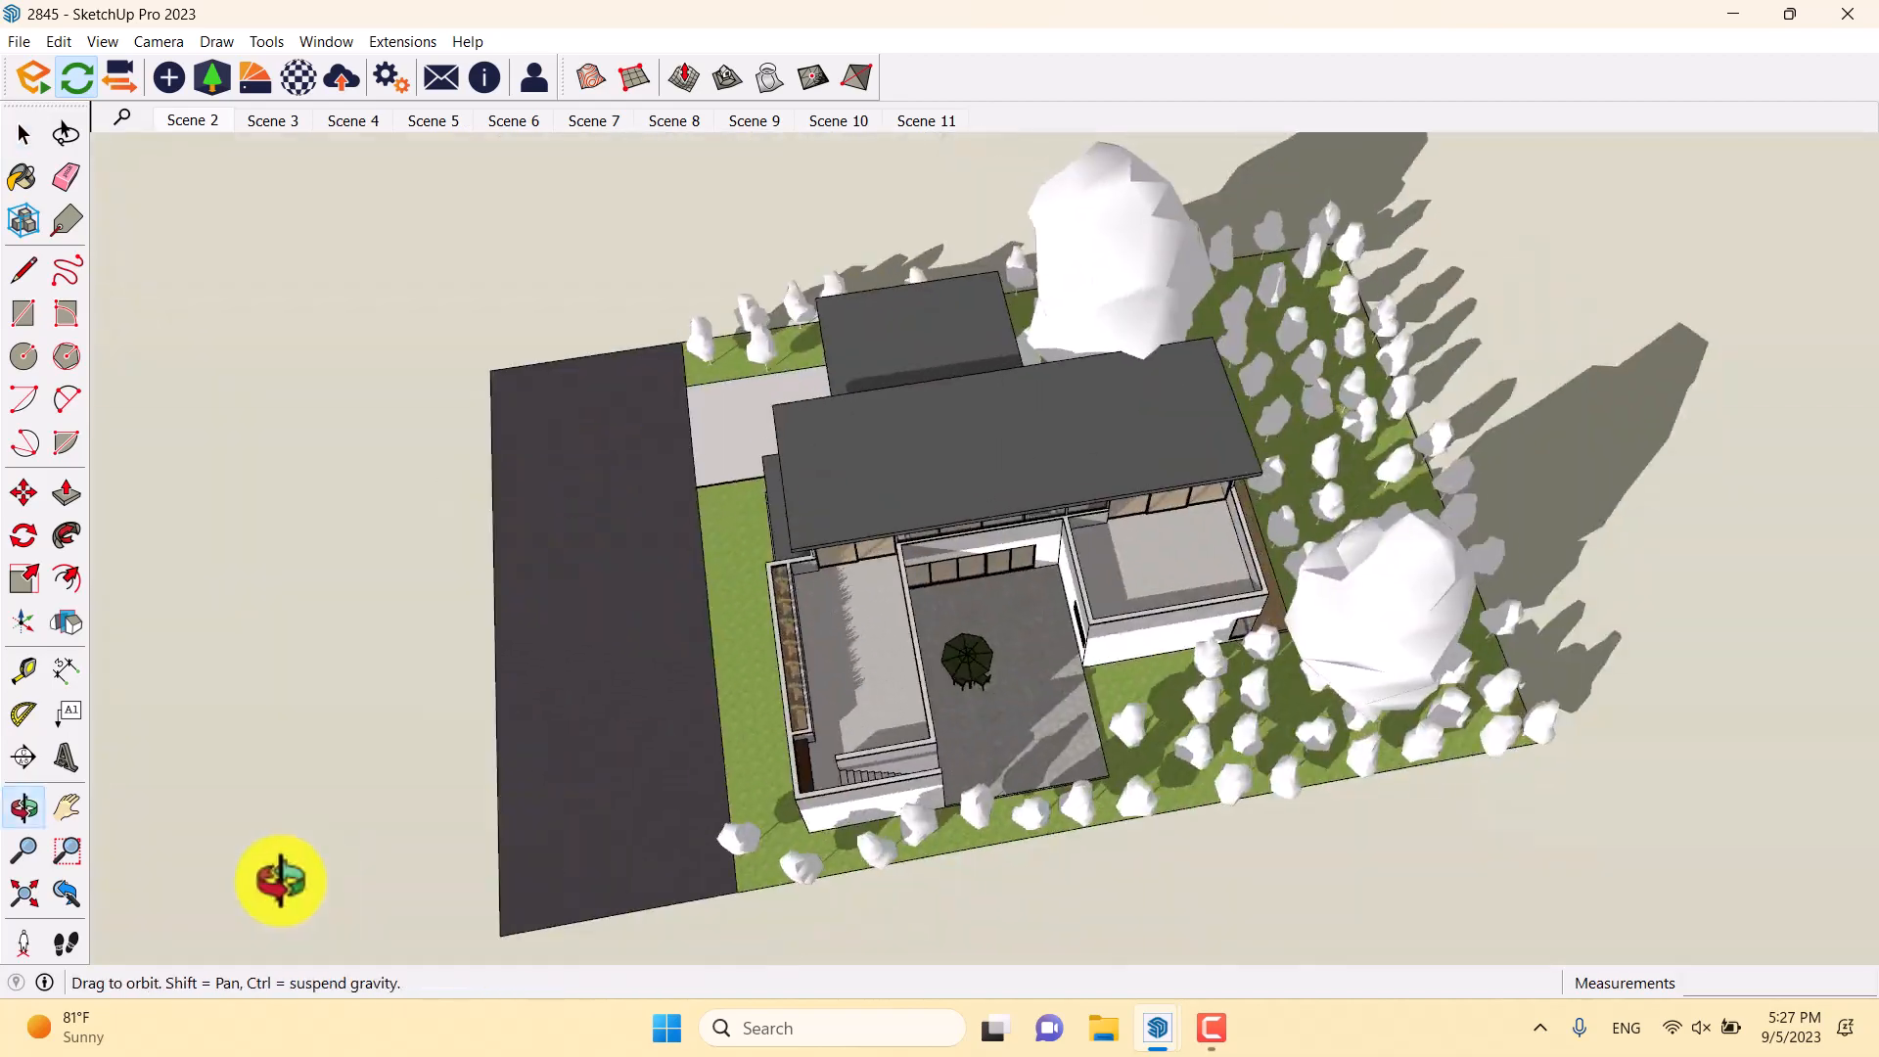
Examine the house model's street front, entrance glazing and garage side from several distances and angles
{"action": "scroll", "coordinate": [884, 609], "scroll_direction": "up", "scroll_amount": 5}
{"action": "middle_click_drag", "start_coordinate": [885, 609], "coordinate": [1119, 554]}
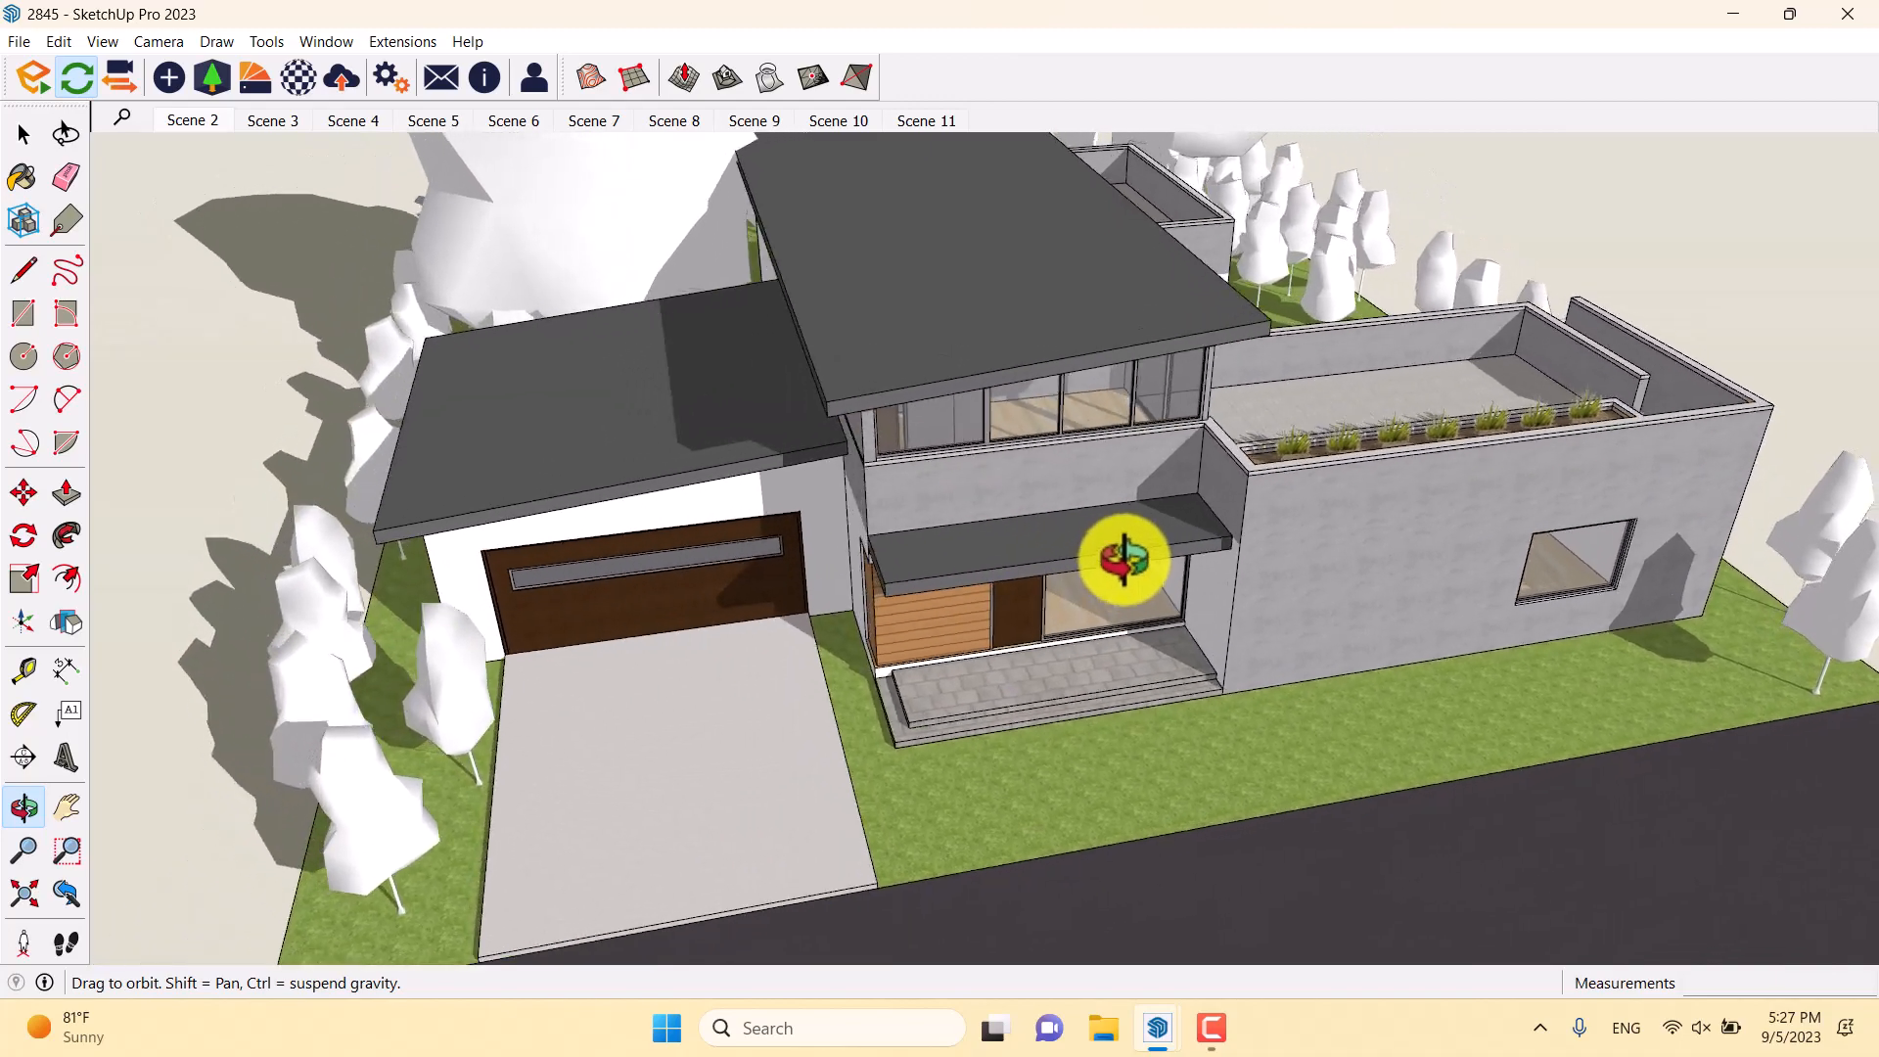
{"action": "scroll", "coordinate": [1037, 495], "scroll_direction": "up", "scroll_amount": 2}
{"action": "scroll", "coordinate": [1037, 495], "scroll_direction": "up", "scroll_amount": 3}
{"action": "middle_click_drag", "start_coordinate": [1036, 495], "coordinate": [1171, 267]}
{"action": "scroll", "coordinate": [1371, 385], "scroll_direction": "up", "scroll_amount": 2}
{"action": "scroll", "coordinate": [1077, 420], "scroll_direction": "up", "scroll_amount": 3}
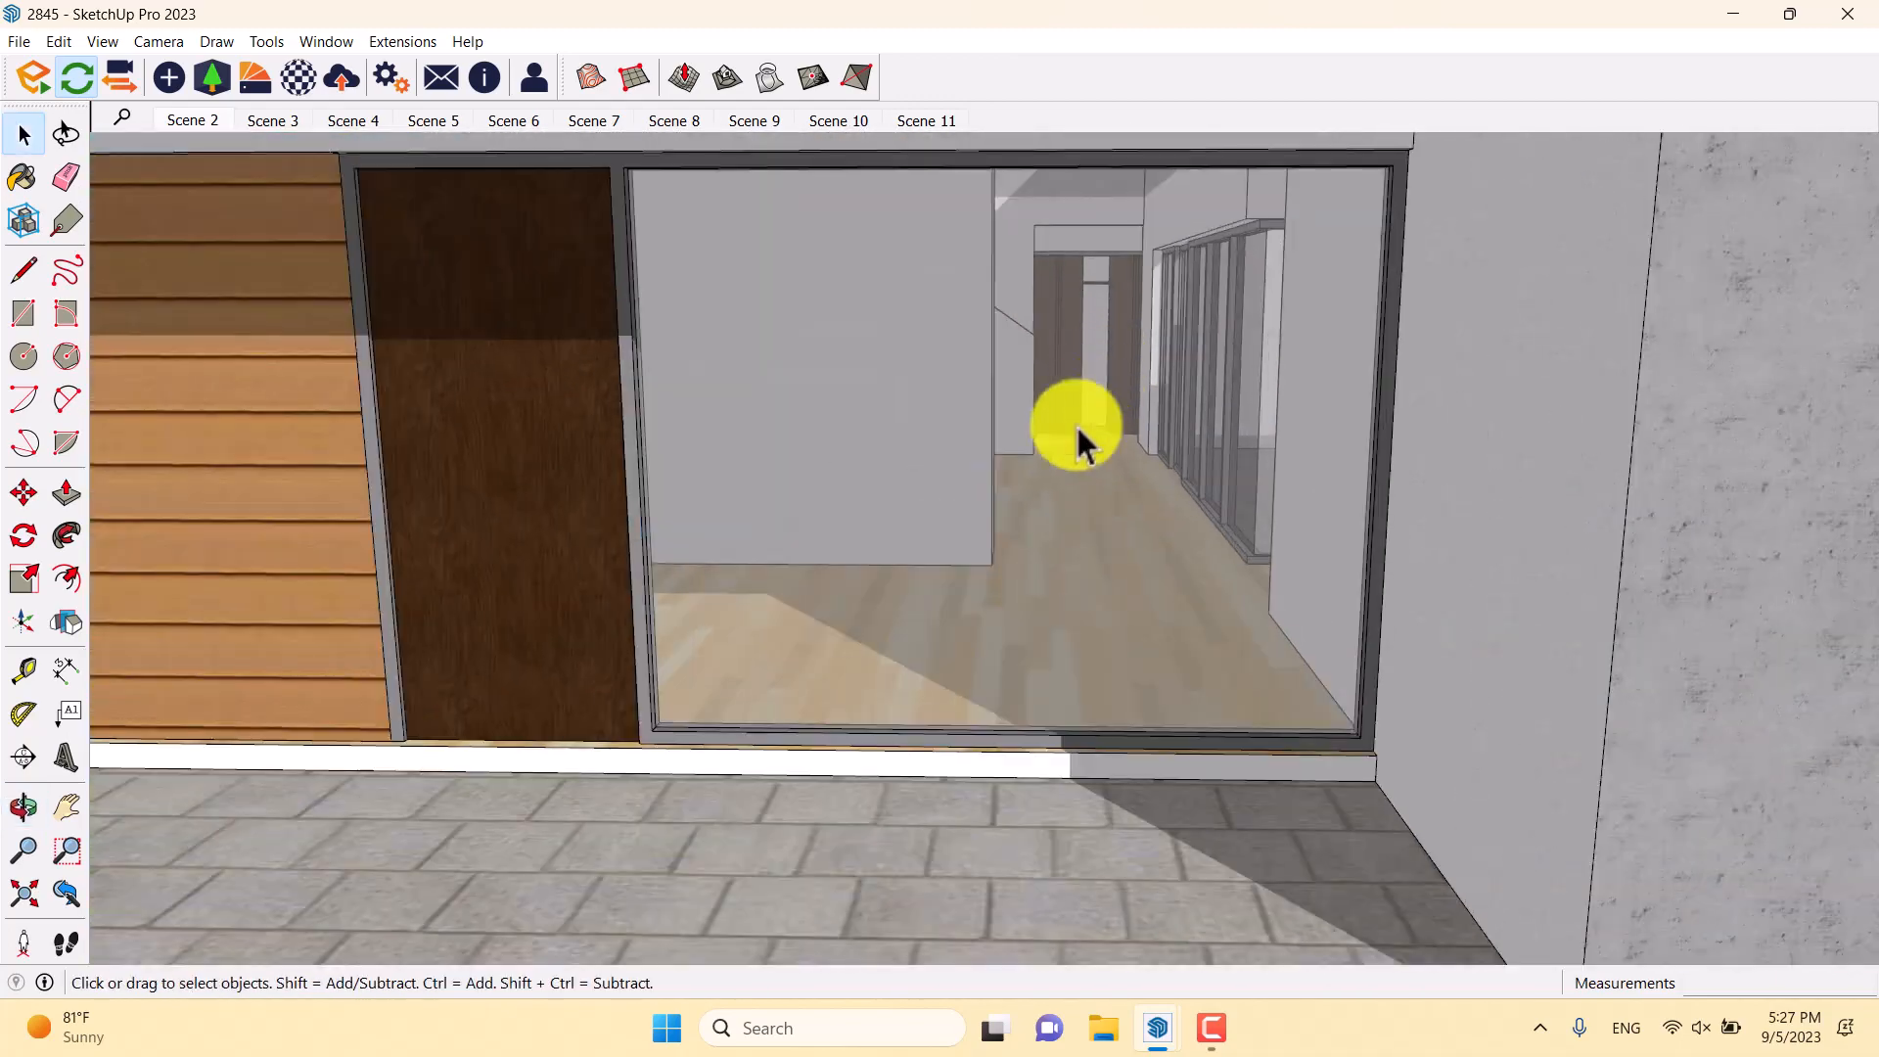
{"action": "middle_click_drag", "start_coordinate": [1077, 420], "coordinate": [809, 432]}
{"action": "scroll", "coordinate": [893, 537], "scroll_direction": "down", "scroll_amount": 8}
{"action": "middle_click_drag", "start_coordinate": [900, 530], "coordinate": [981, 616]}
{"action": "scroll", "coordinate": [992, 716], "scroll_direction": "up", "scroll_amount": 2}
{"action": "middle_click_drag", "start_coordinate": [992, 716], "coordinate": [1288, 529]}
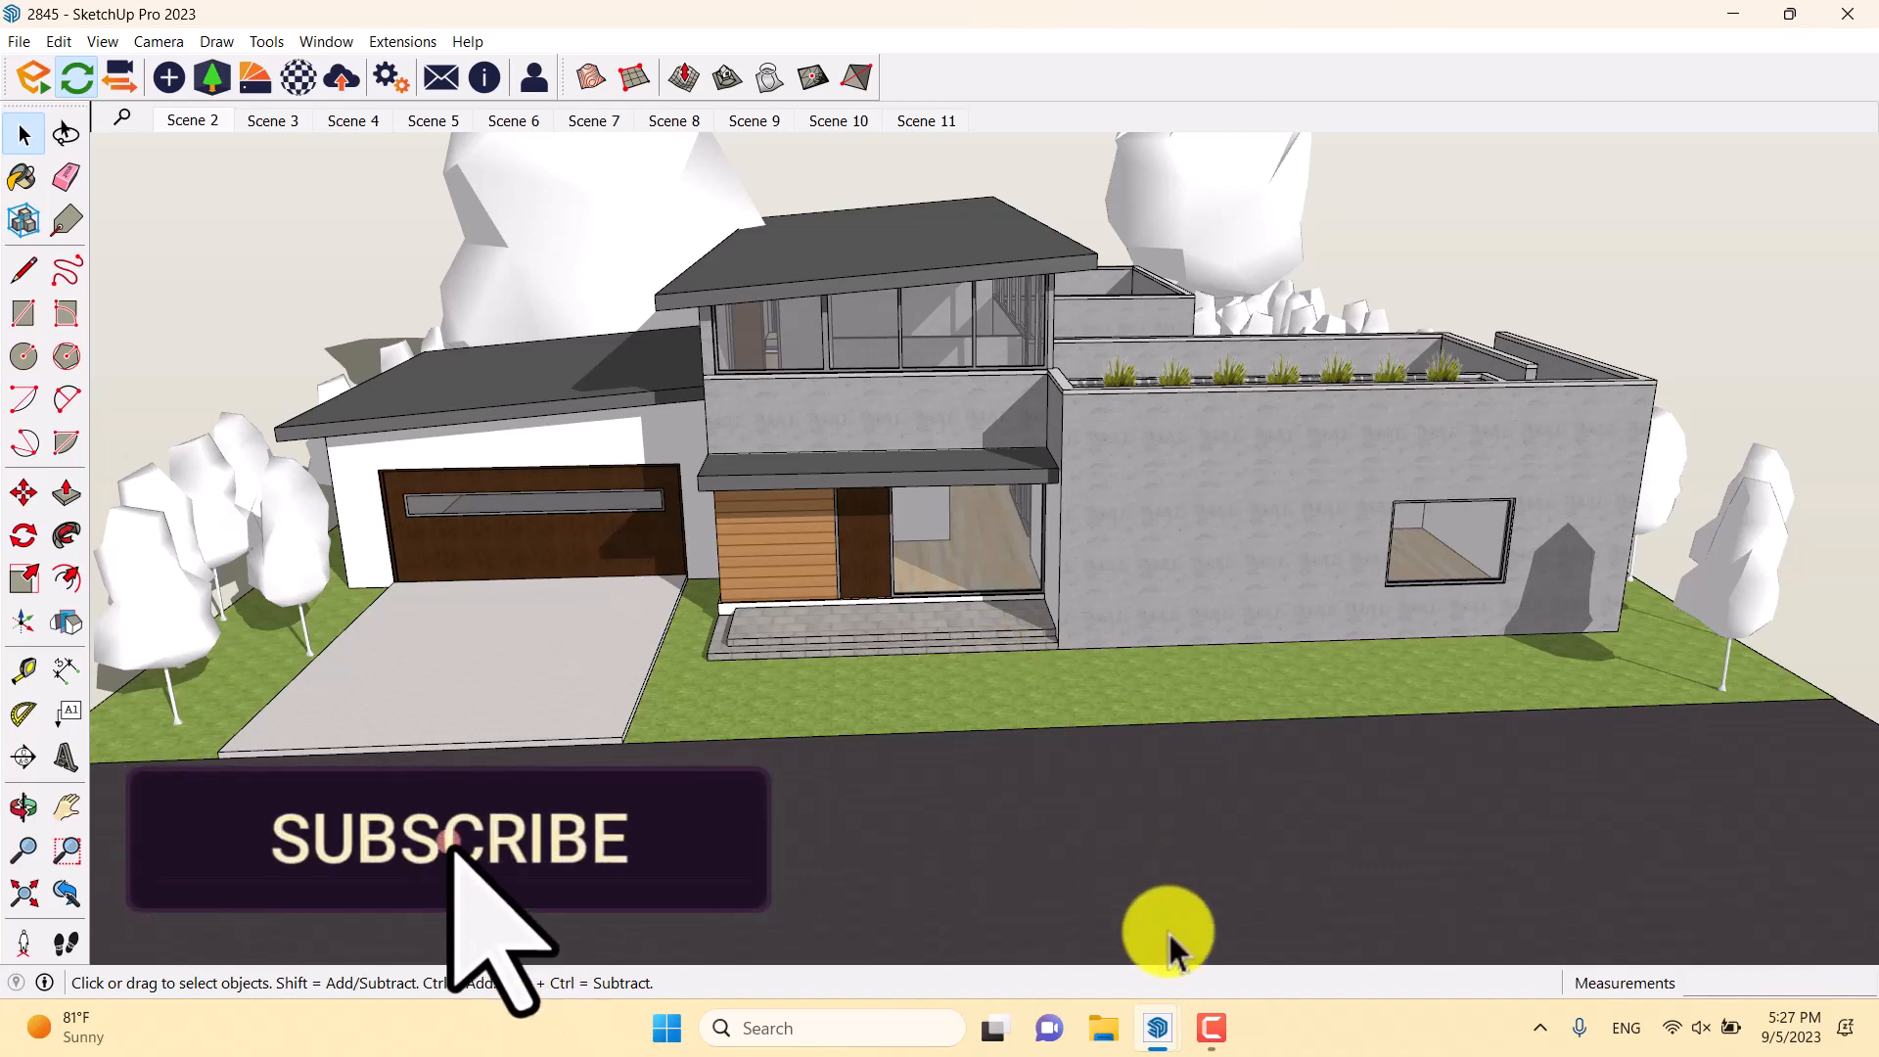
Switch to the Enscape render window of the 2845 model and maximize it
{"action": "mouse_move", "coordinate": [1162, 1028]}
{"action": "left_click", "coordinate": [1237, 882]}
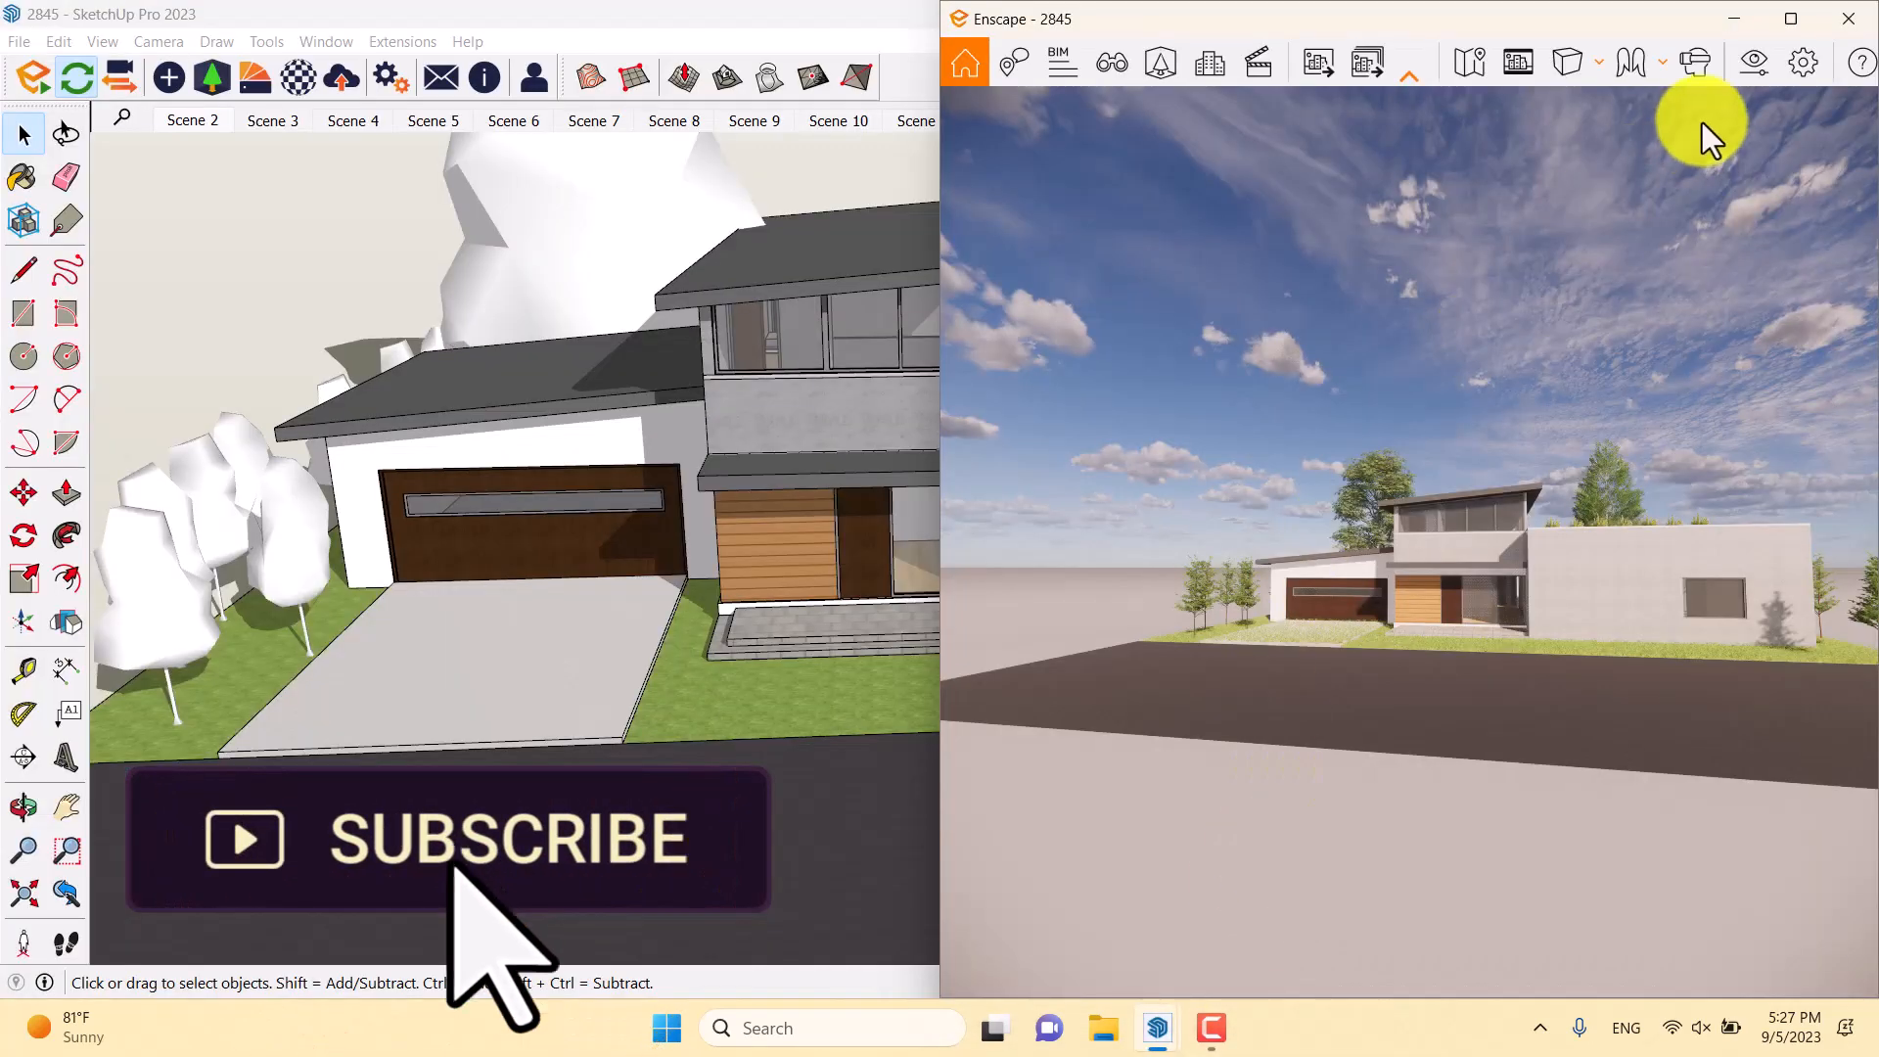
{"action": "left_click", "coordinate": [1782, 24]}
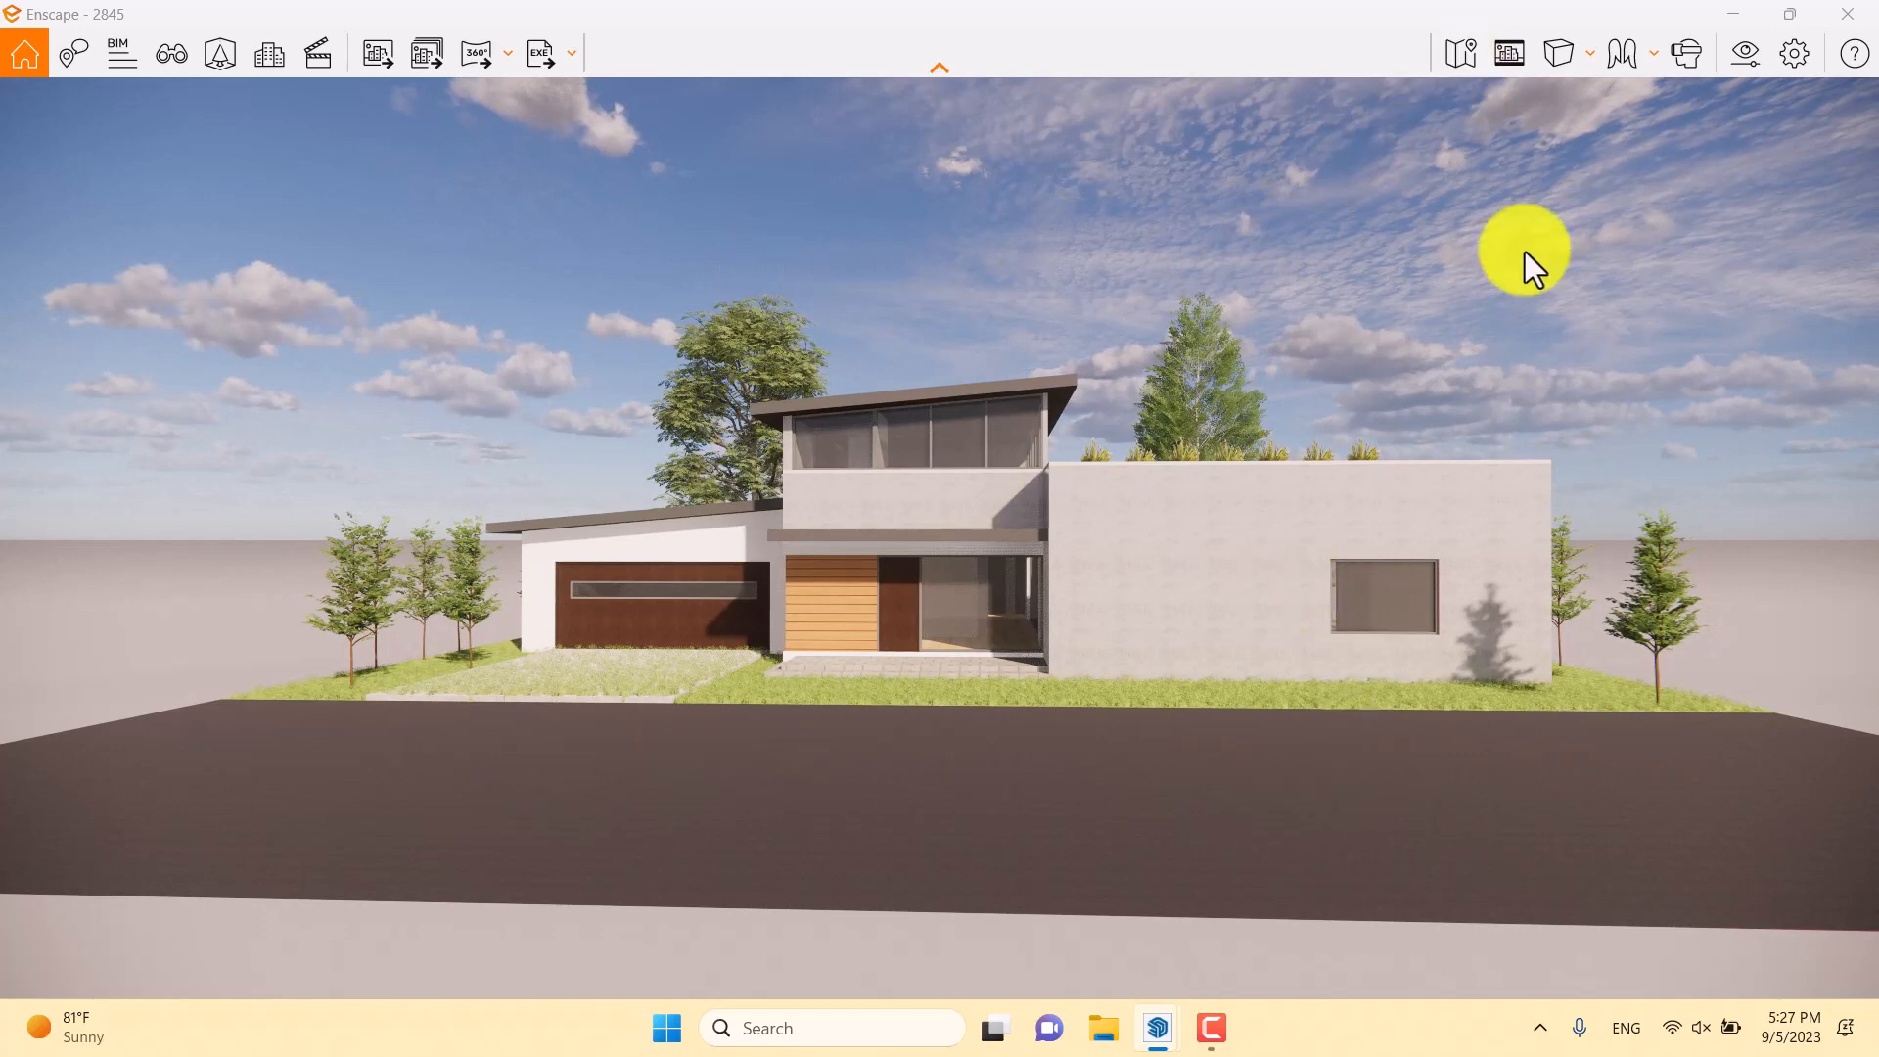
Set the render output to a custom resolution of 1920 × 1440 in the visual settings
{"action": "left_click", "coordinate": [1742, 49]}
{"action": "left_click", "coordinate": [955, 133]}
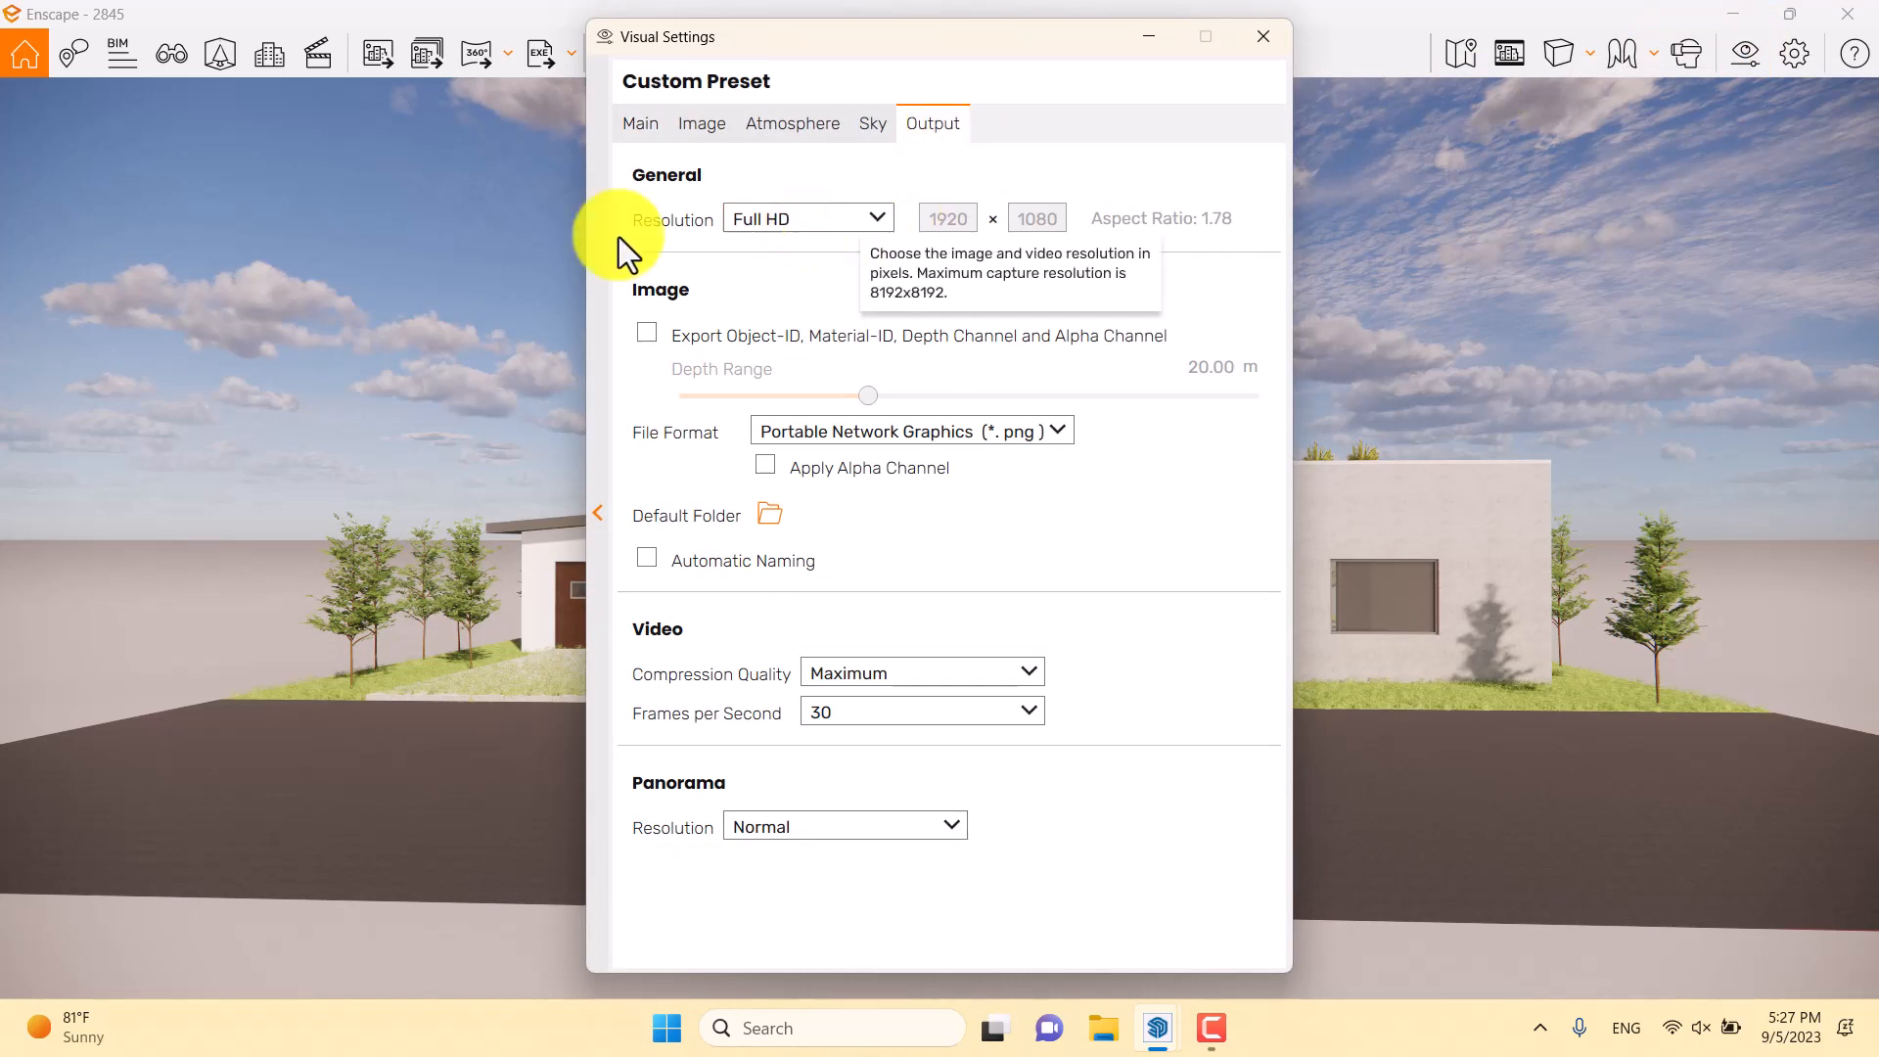
{"action": "left_click", "coordinate": [771, 217]}
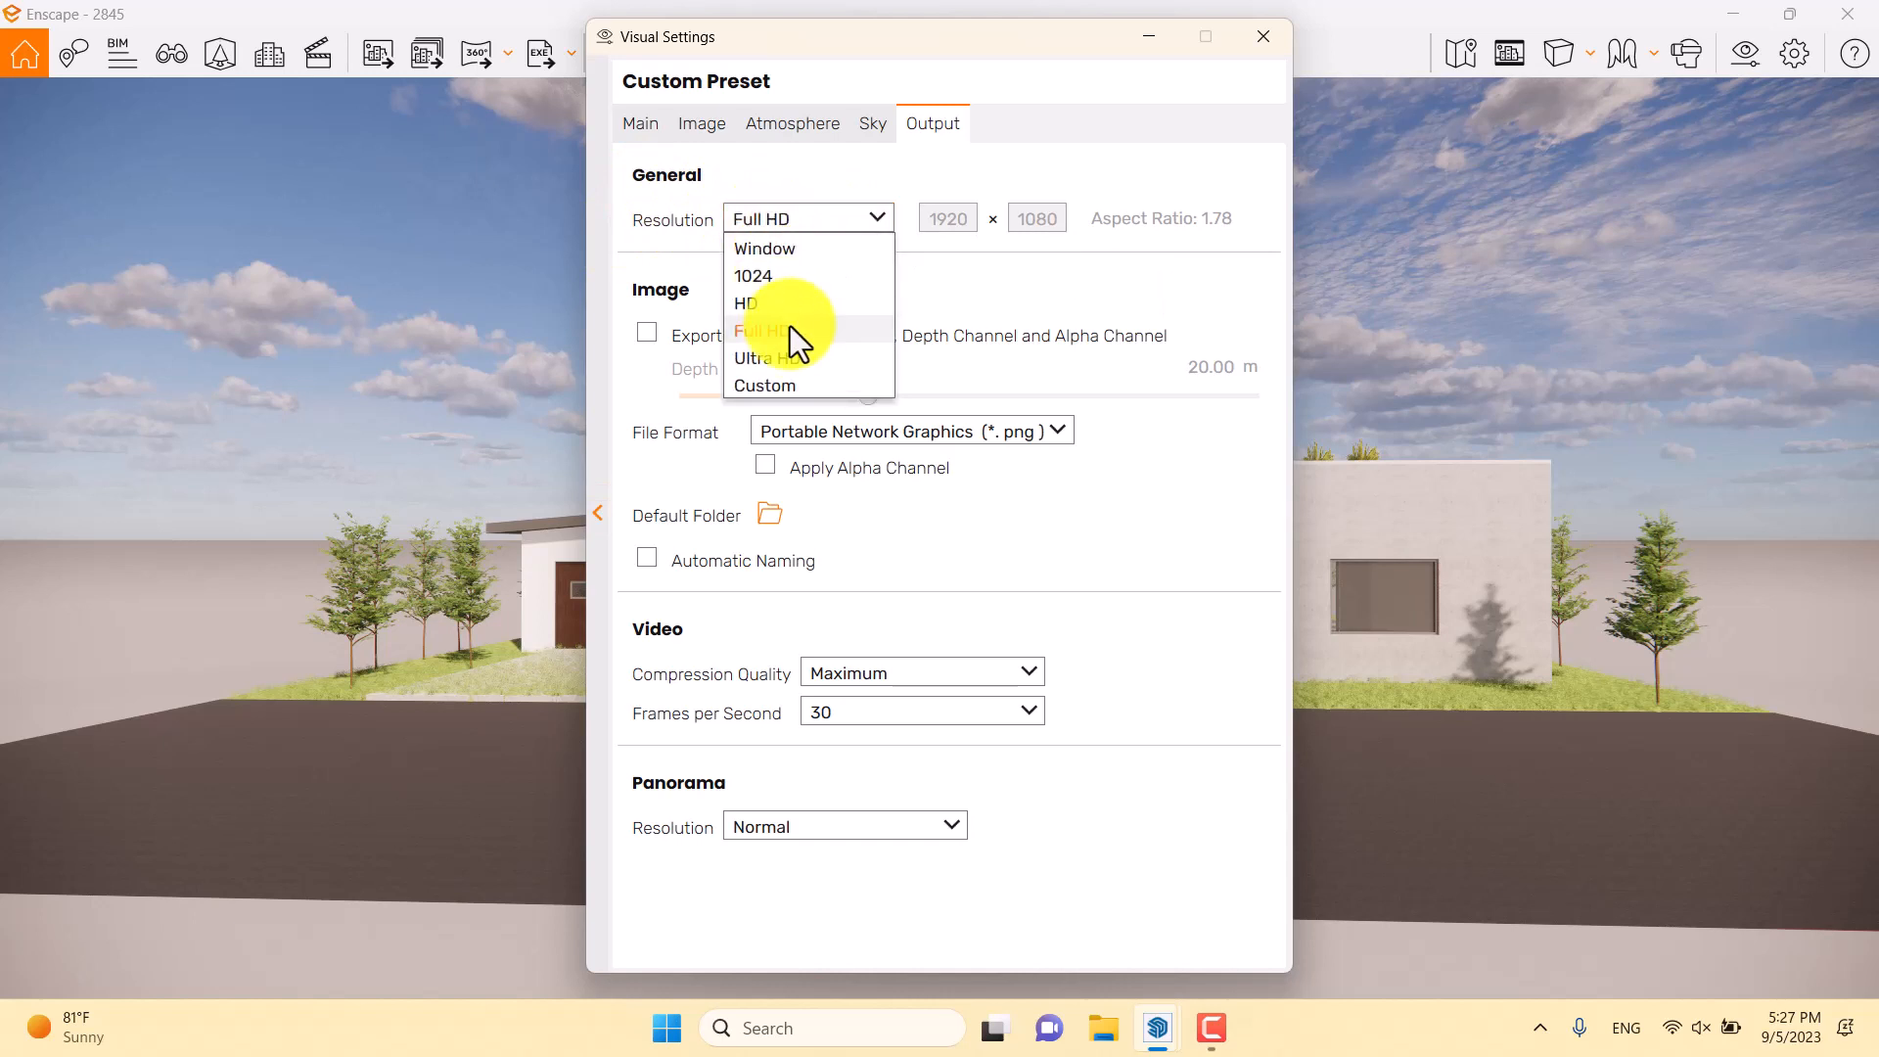
{"action": "left_click", "coordinate": [789, 384]}
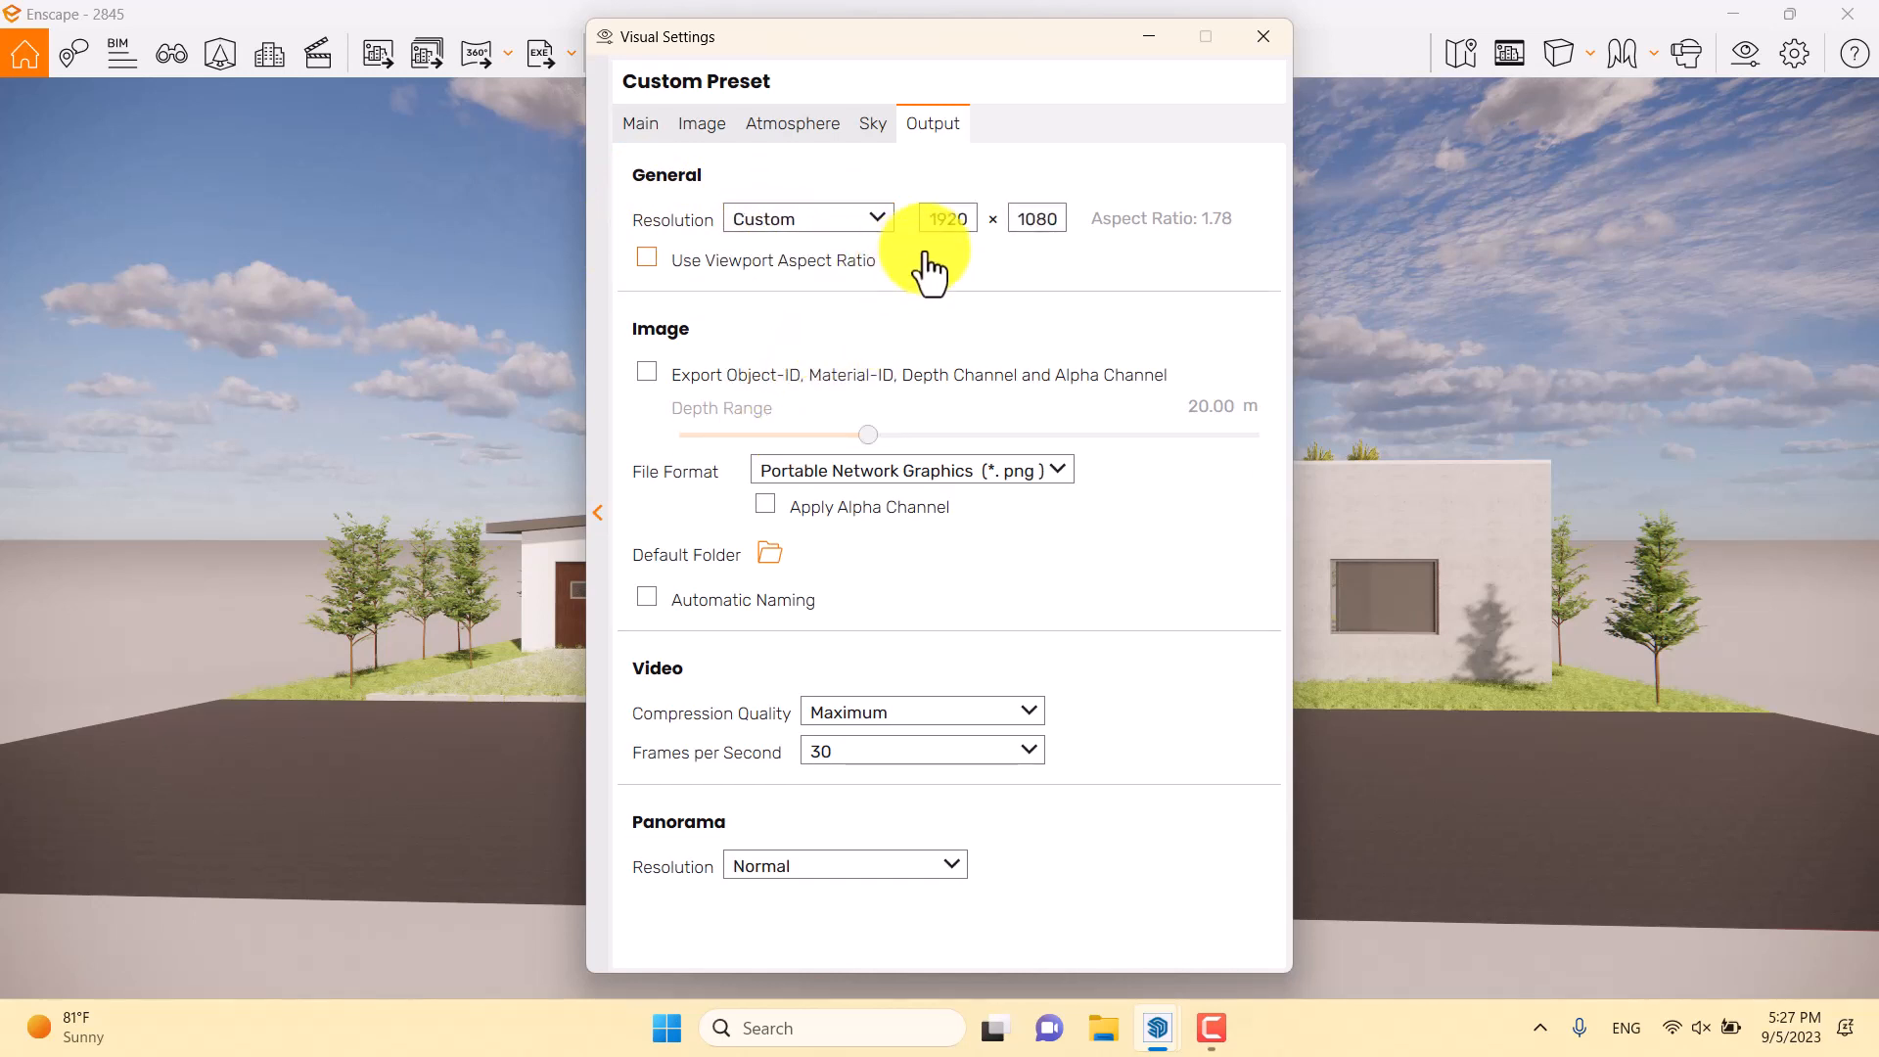
{"action": "double_click", "coordinate": [1012, 219]}
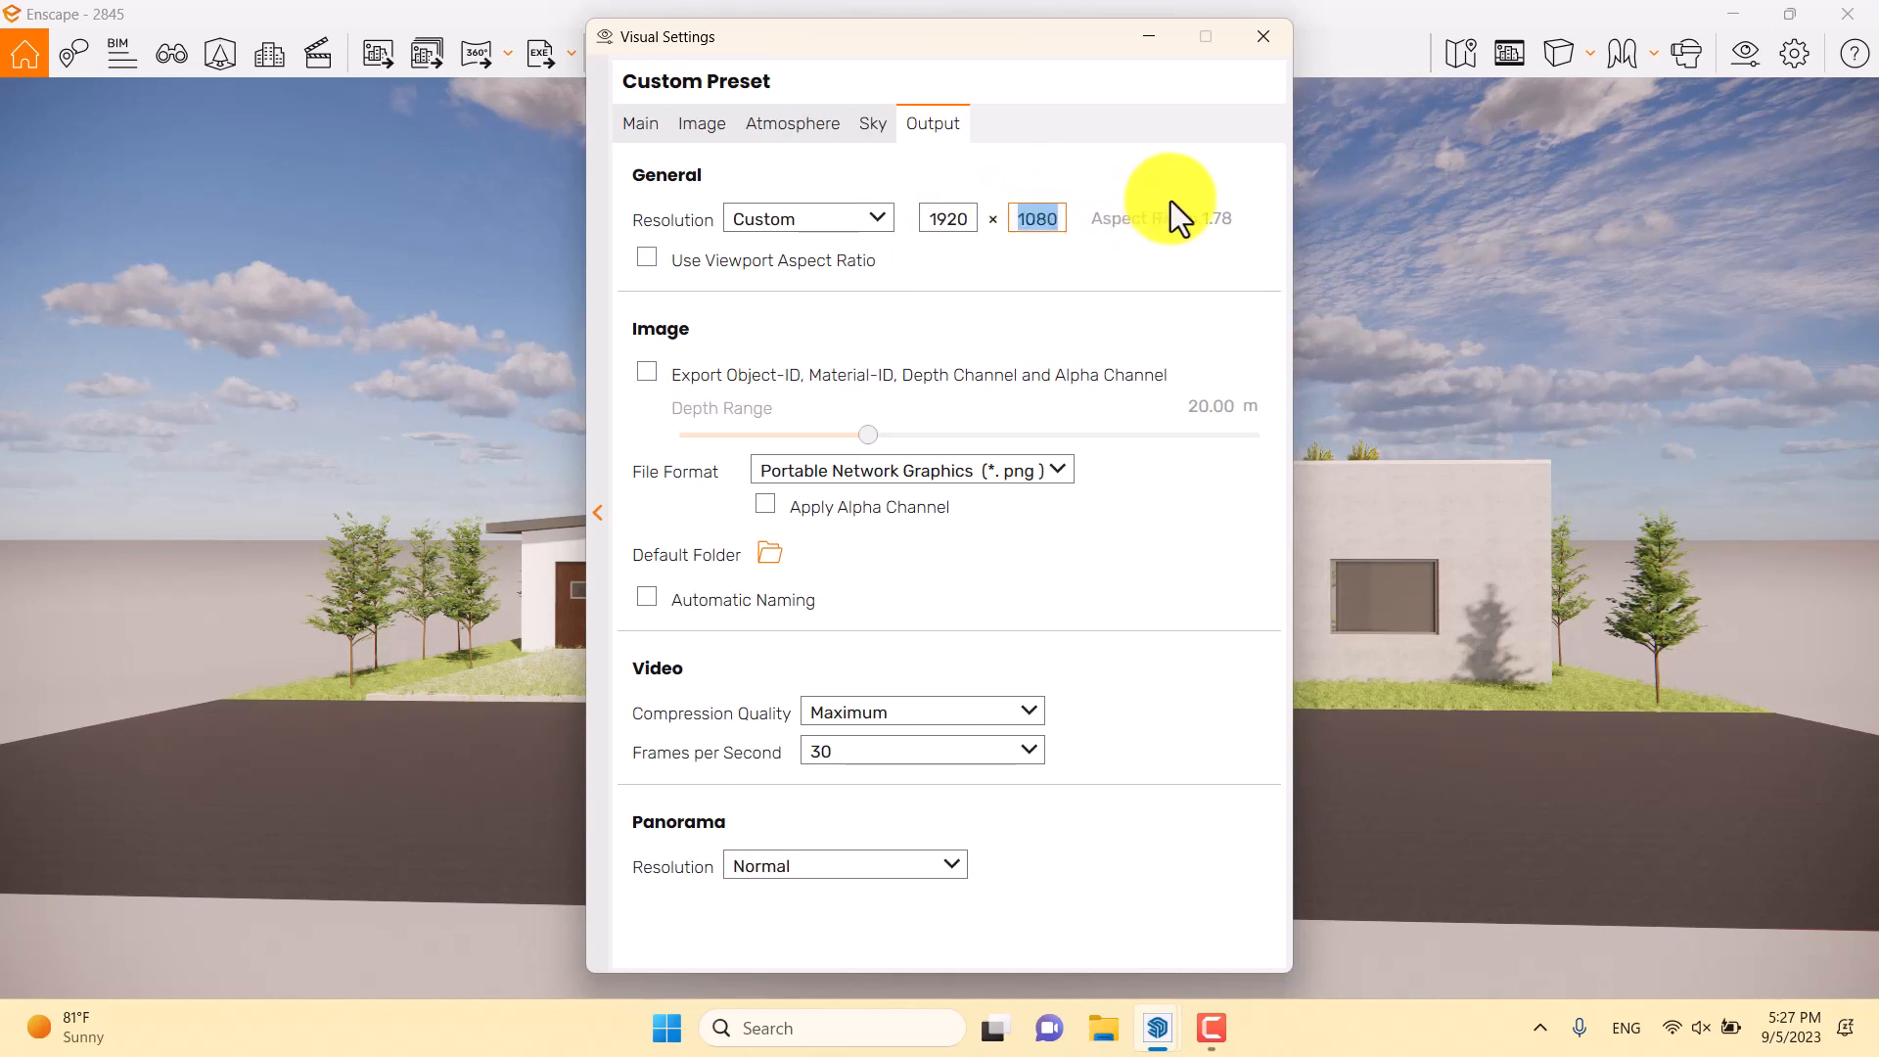
{"action": "type", "text": "1440"}
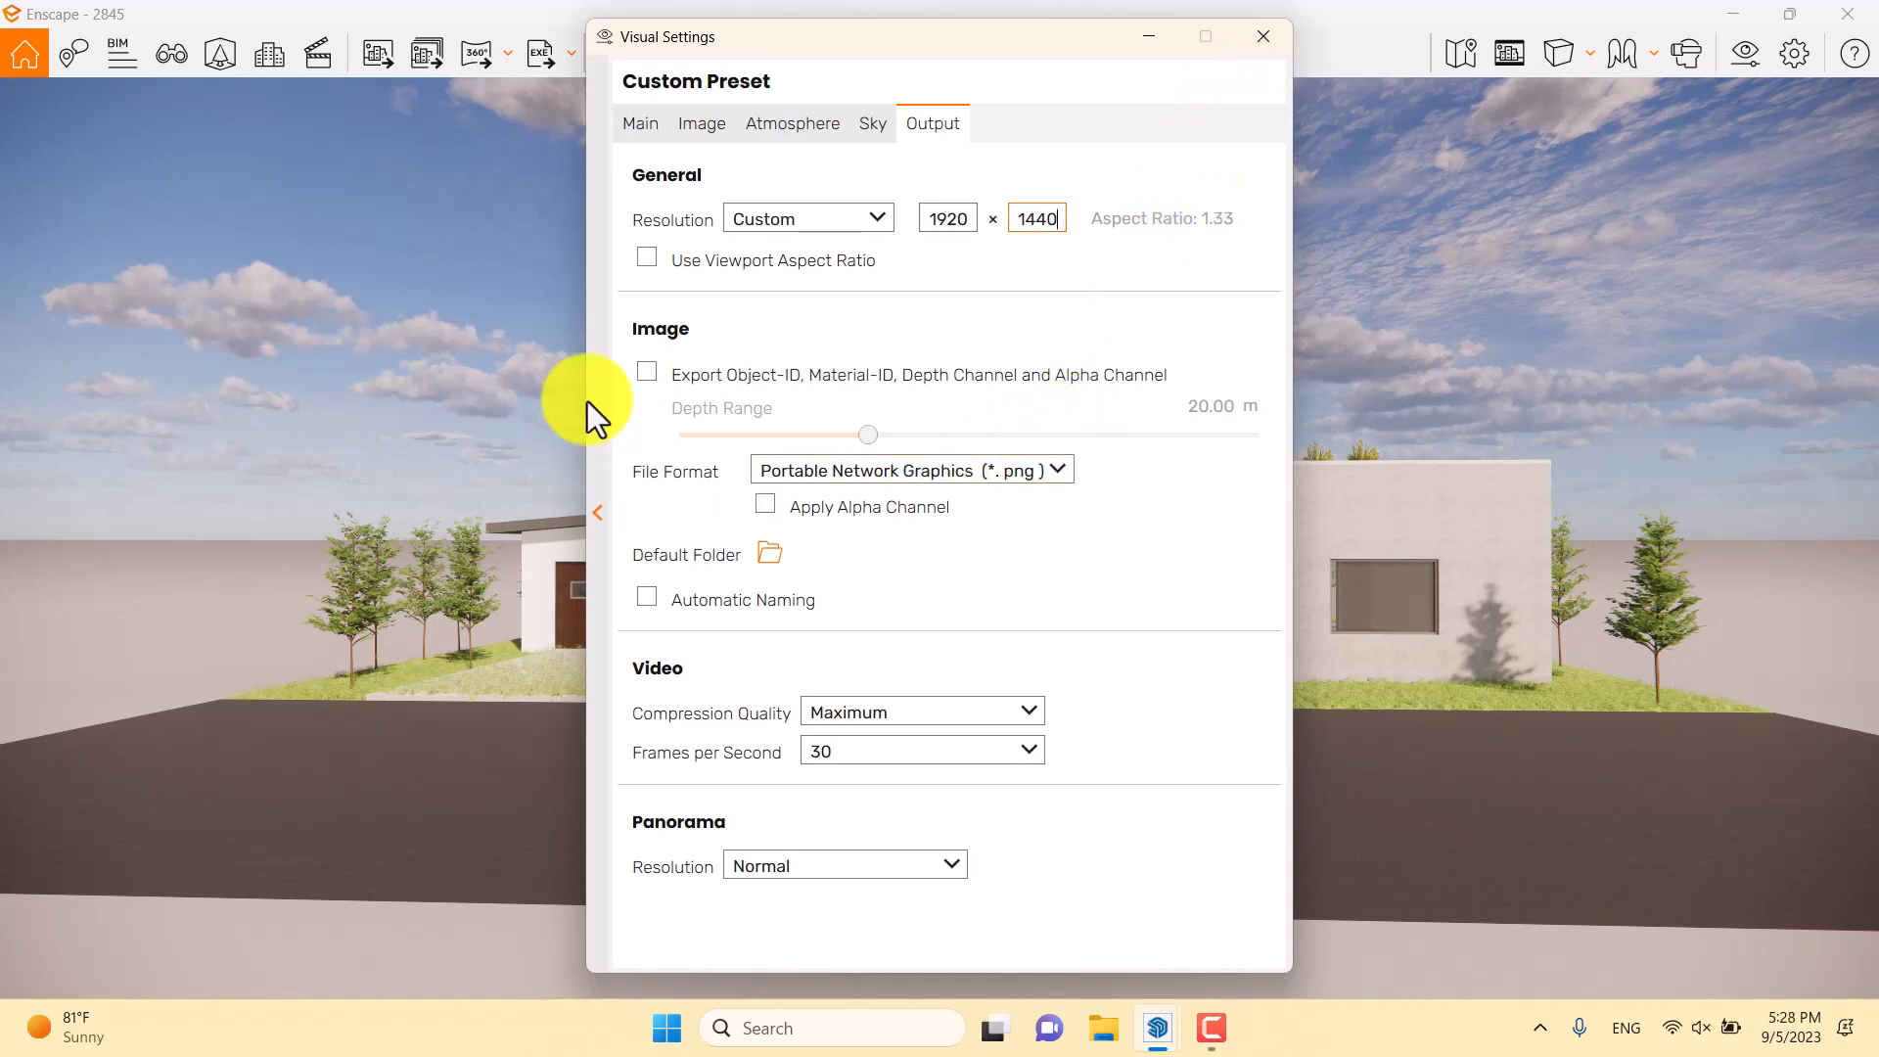
Set the output image file format to JPEG, close the visual settings and turn on the safe frame
{"action": "left_click", "coordinate": [777, 473]}
{"action": "left_click", "coordinate": [798, 519]}
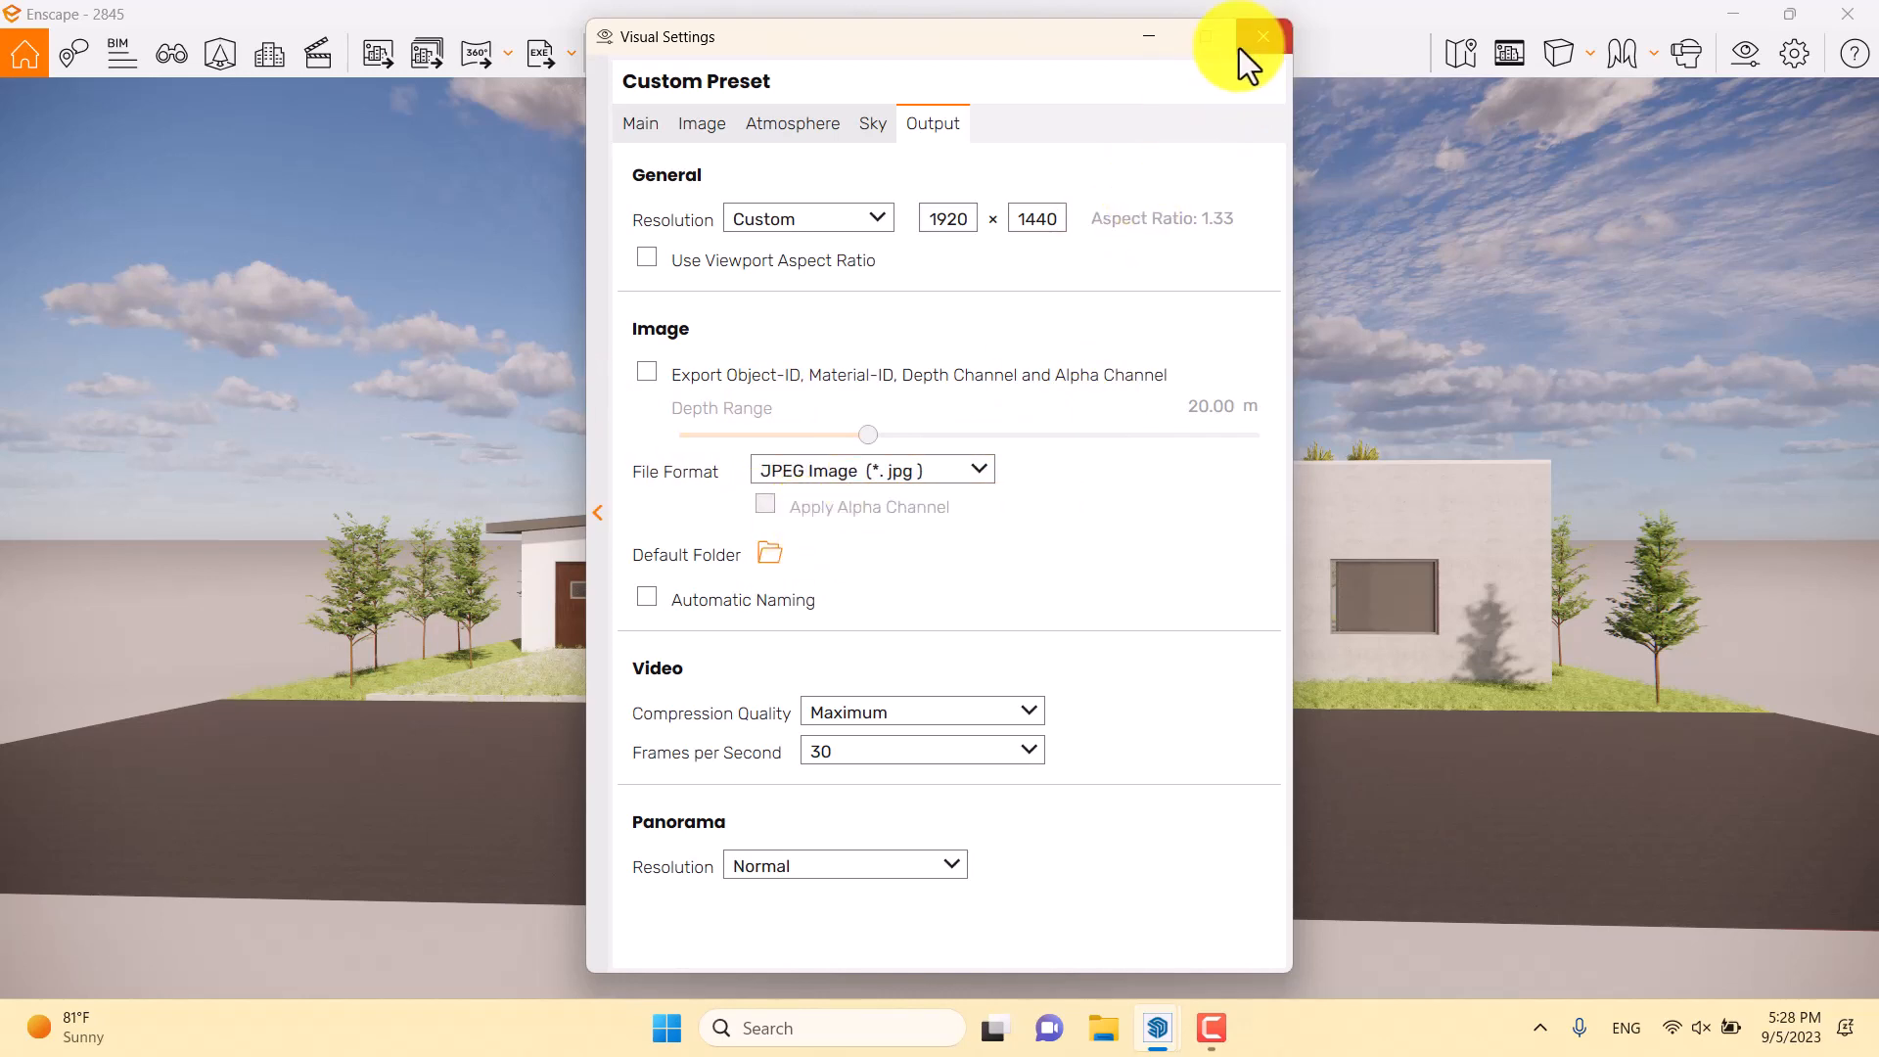
{"action": "left_click", "coordinate": [1261, 37]}
{"action": "left_click", "coordinate": [1508, 53]}
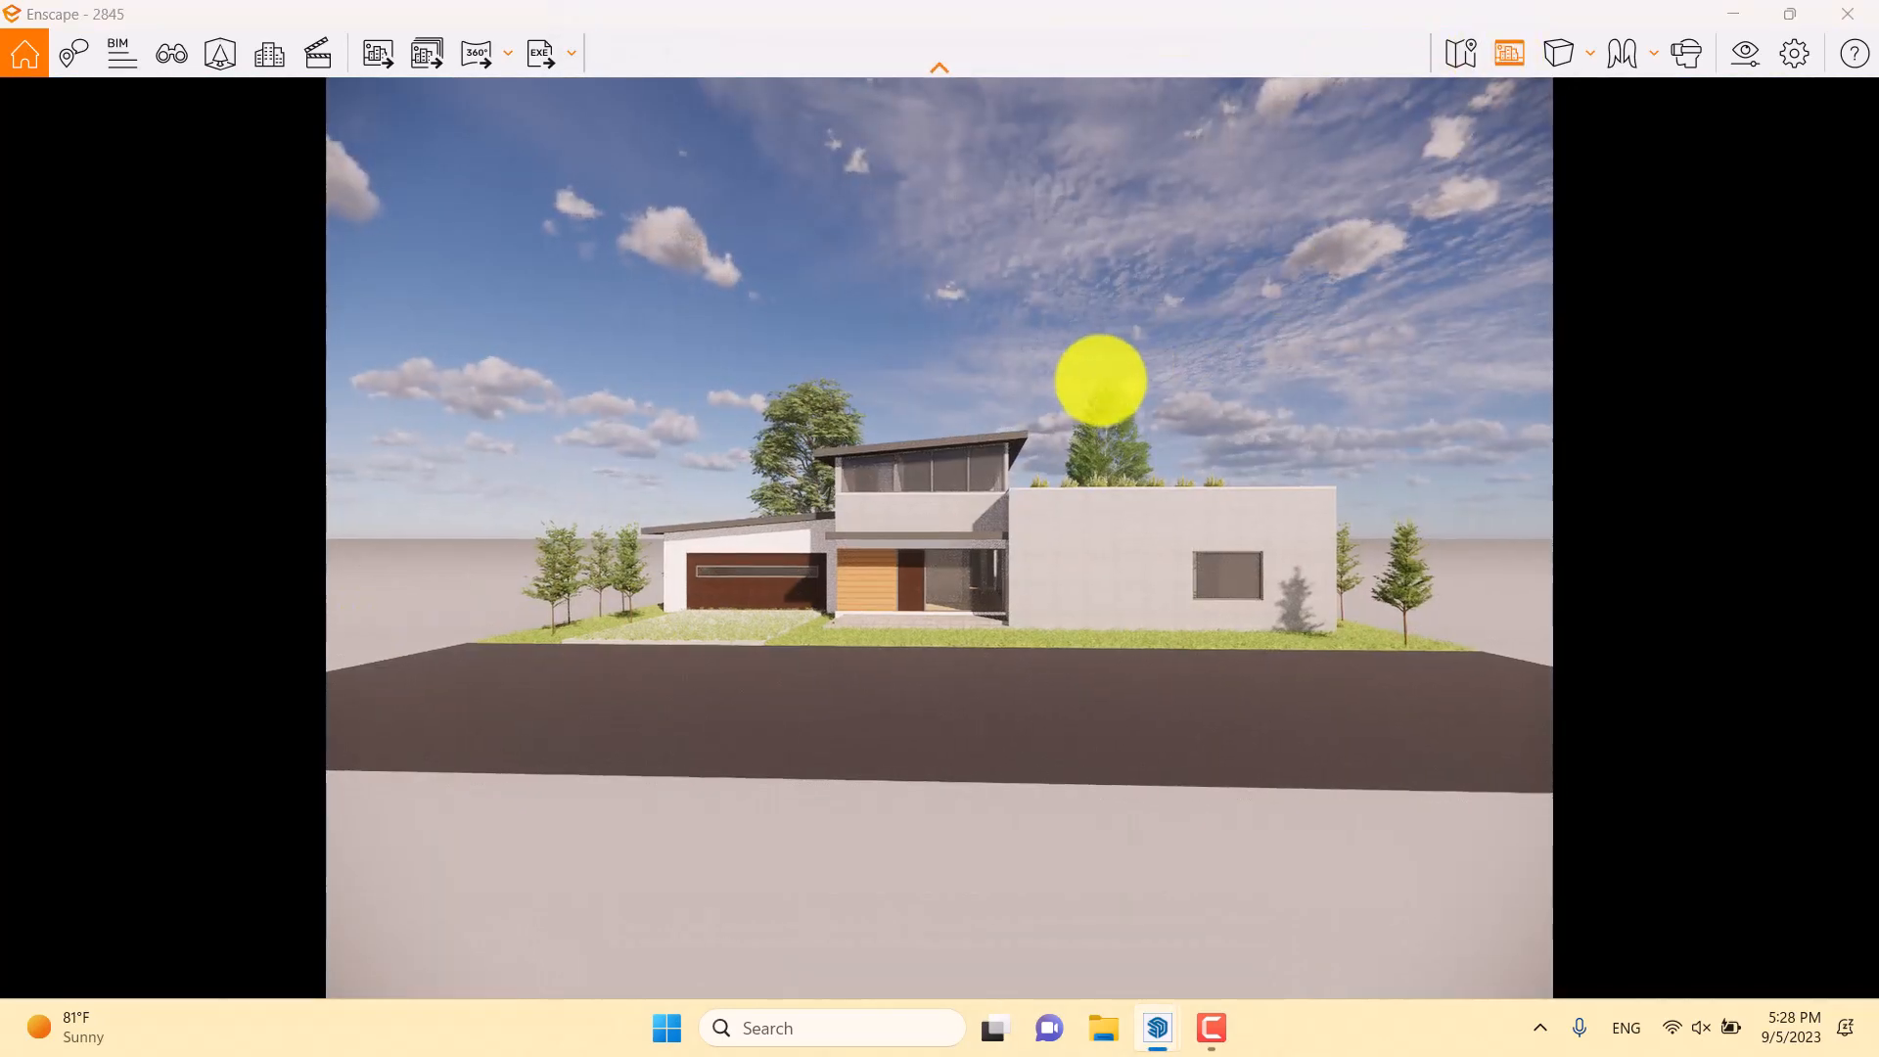
Place the Car 026 asset from the Vehicles category in front of the garage door and apply the change
{"action": "scroll", "coordinate": [1101, 380], "scroll_direction": "down", "scroll_amount": 3}
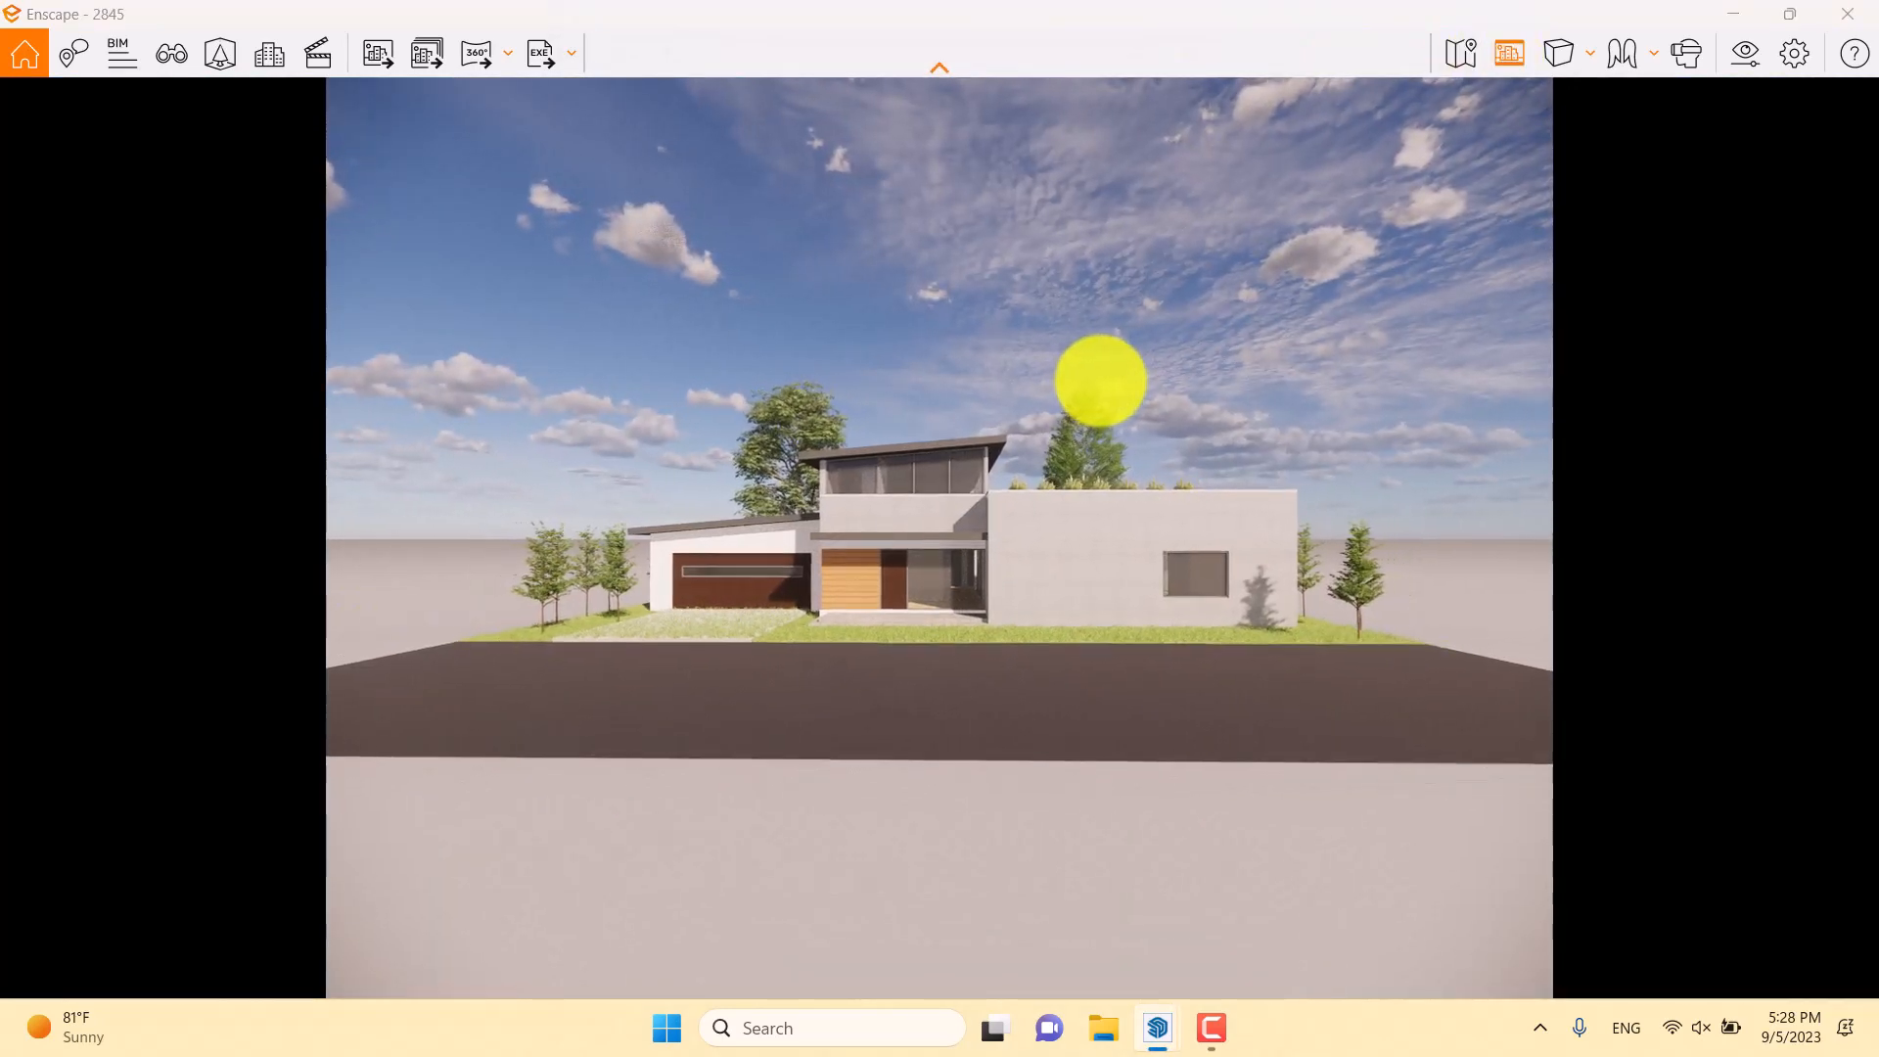
{"action": "right_click_drag", "start_coordinate": [1101, 381], "coordinate": [1089, 383]}
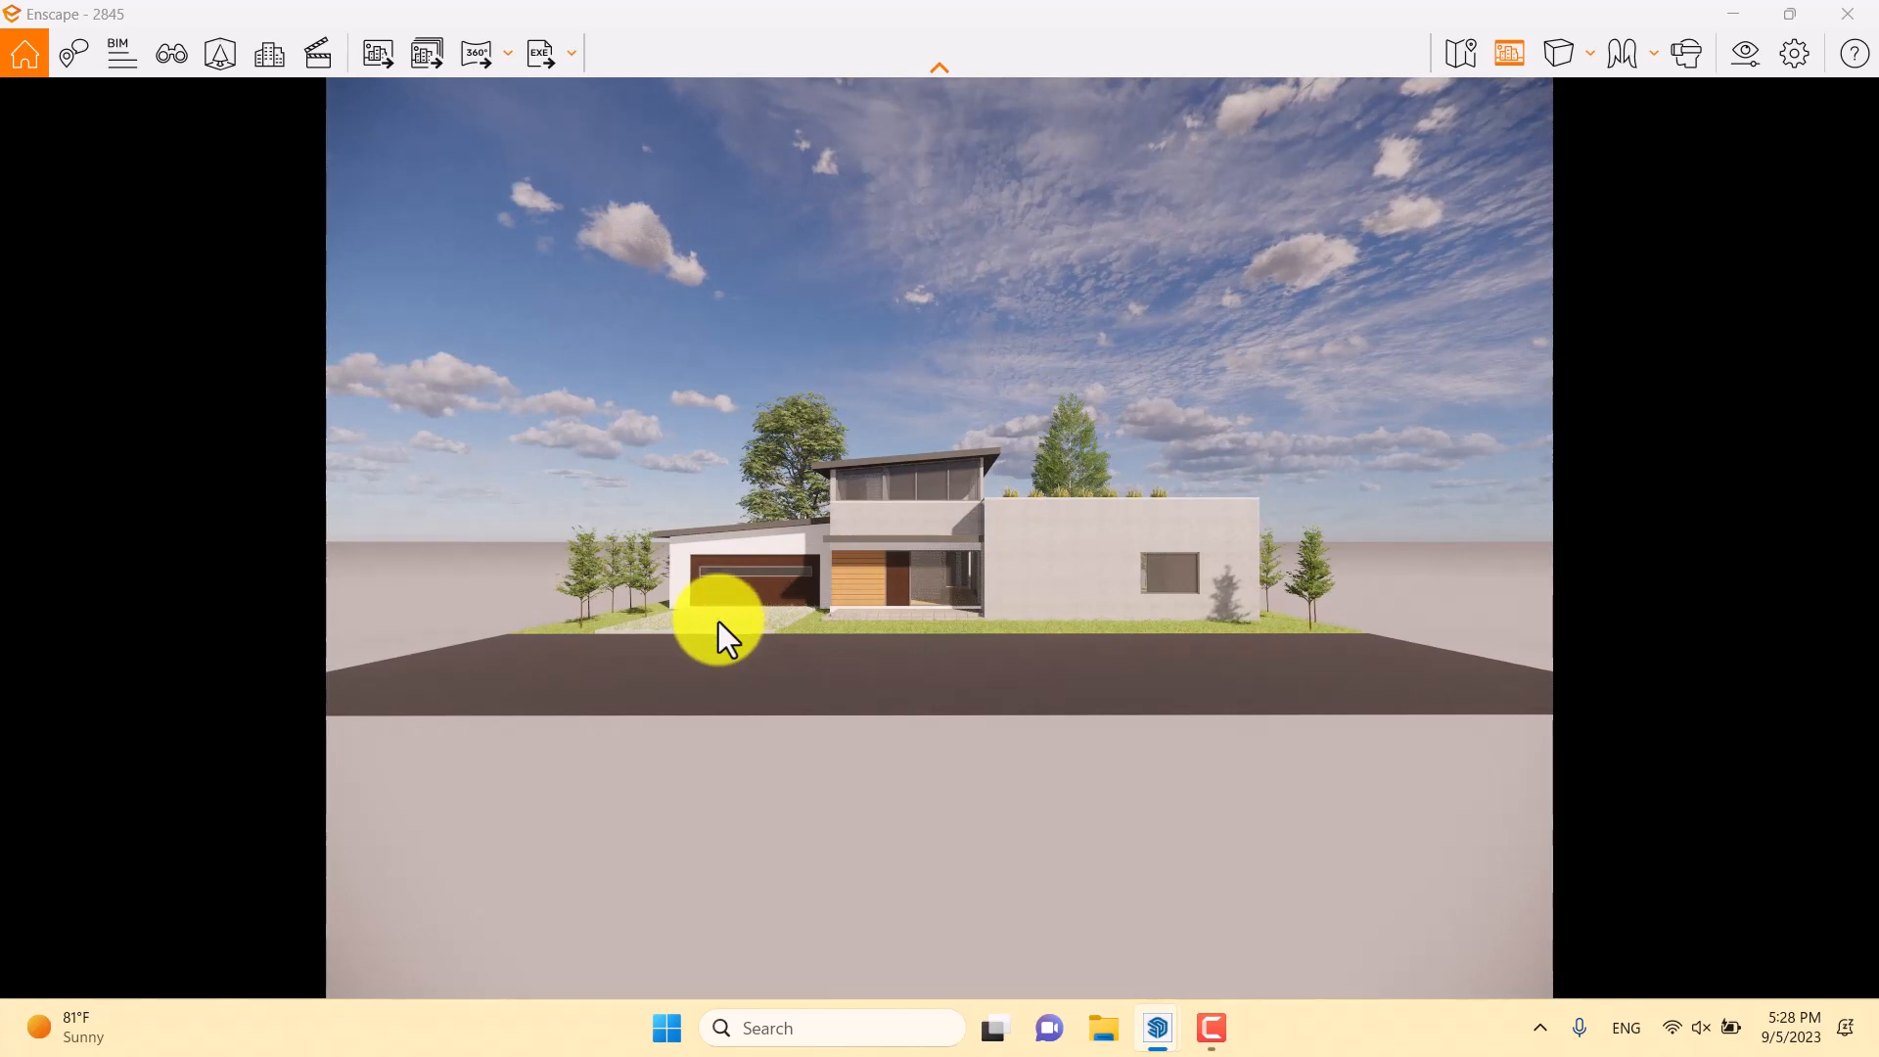
{"action": "right_click_drag", "start_coordinate": [765, 597], "coordinate": [854, 480]}
{"action": "scroll", "coordinate": [854, 479], "scroll_direction": "up", "scroll_amount": 5}
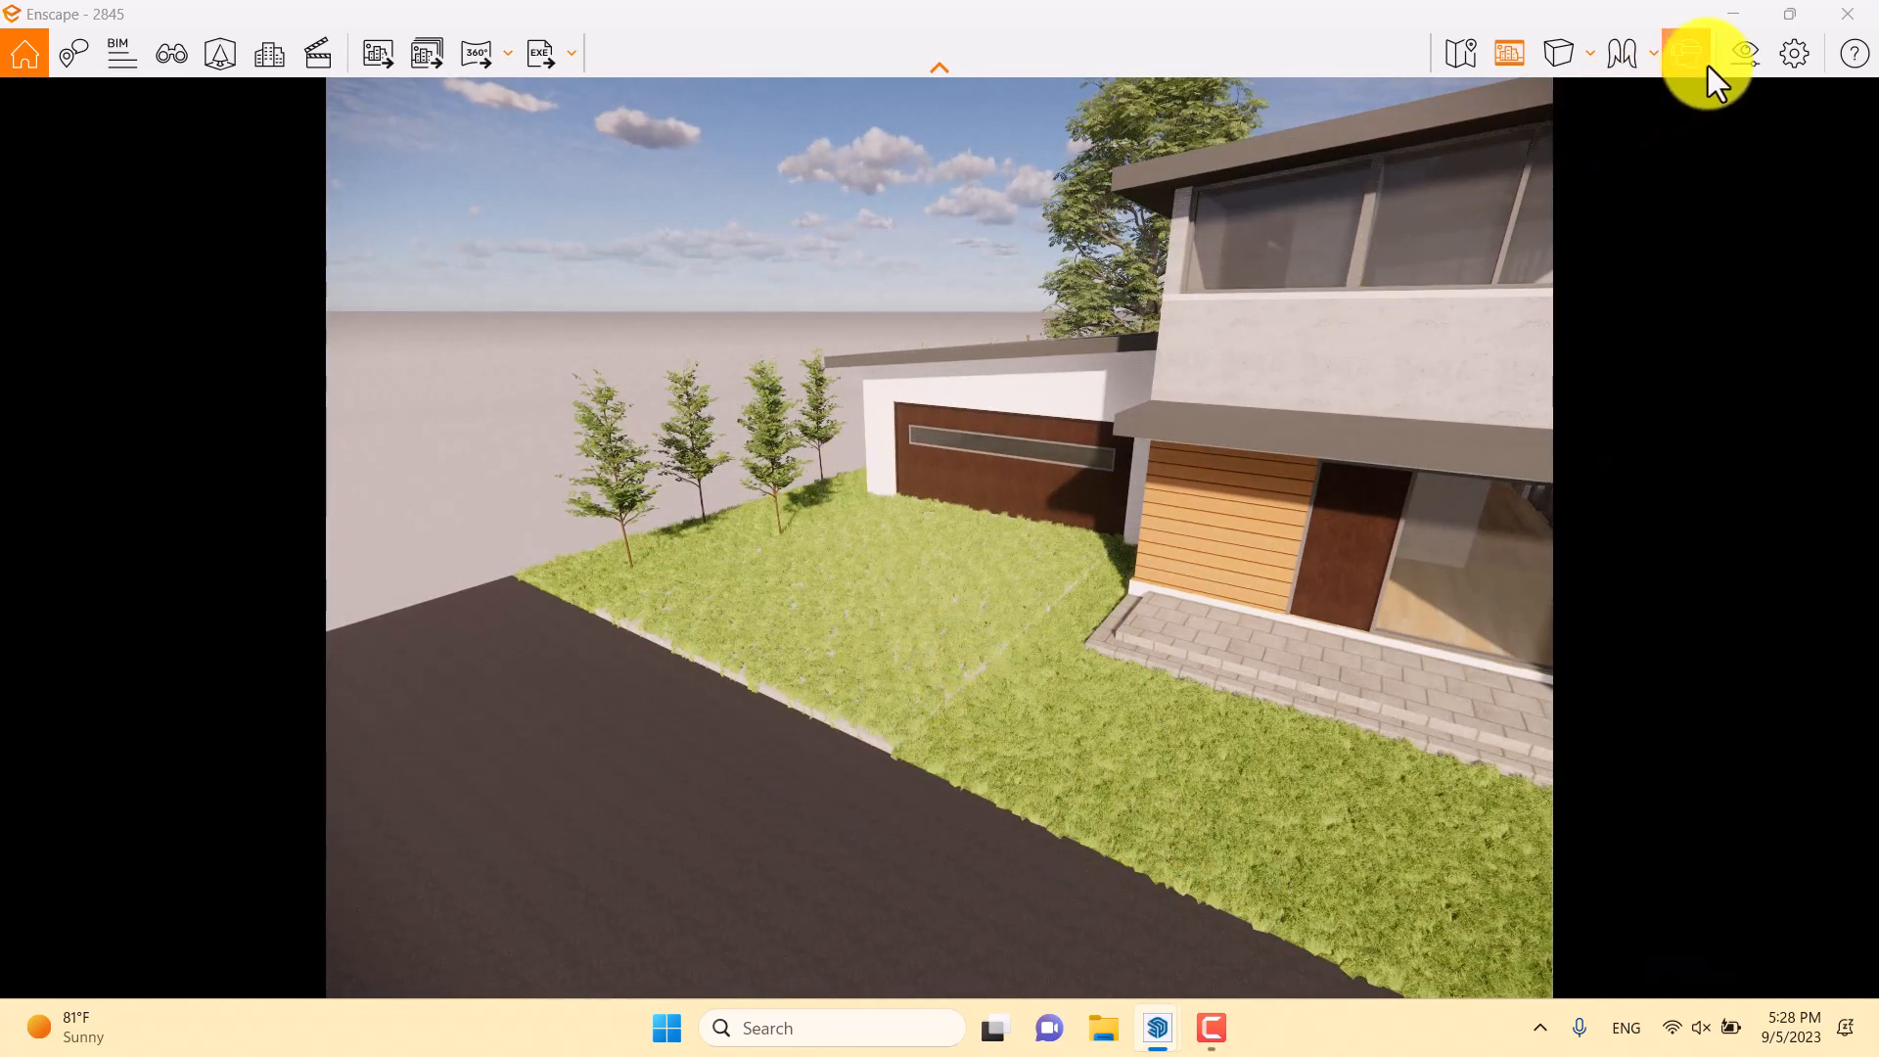
{"action": "left_click", "coordinate": [217, 51]}
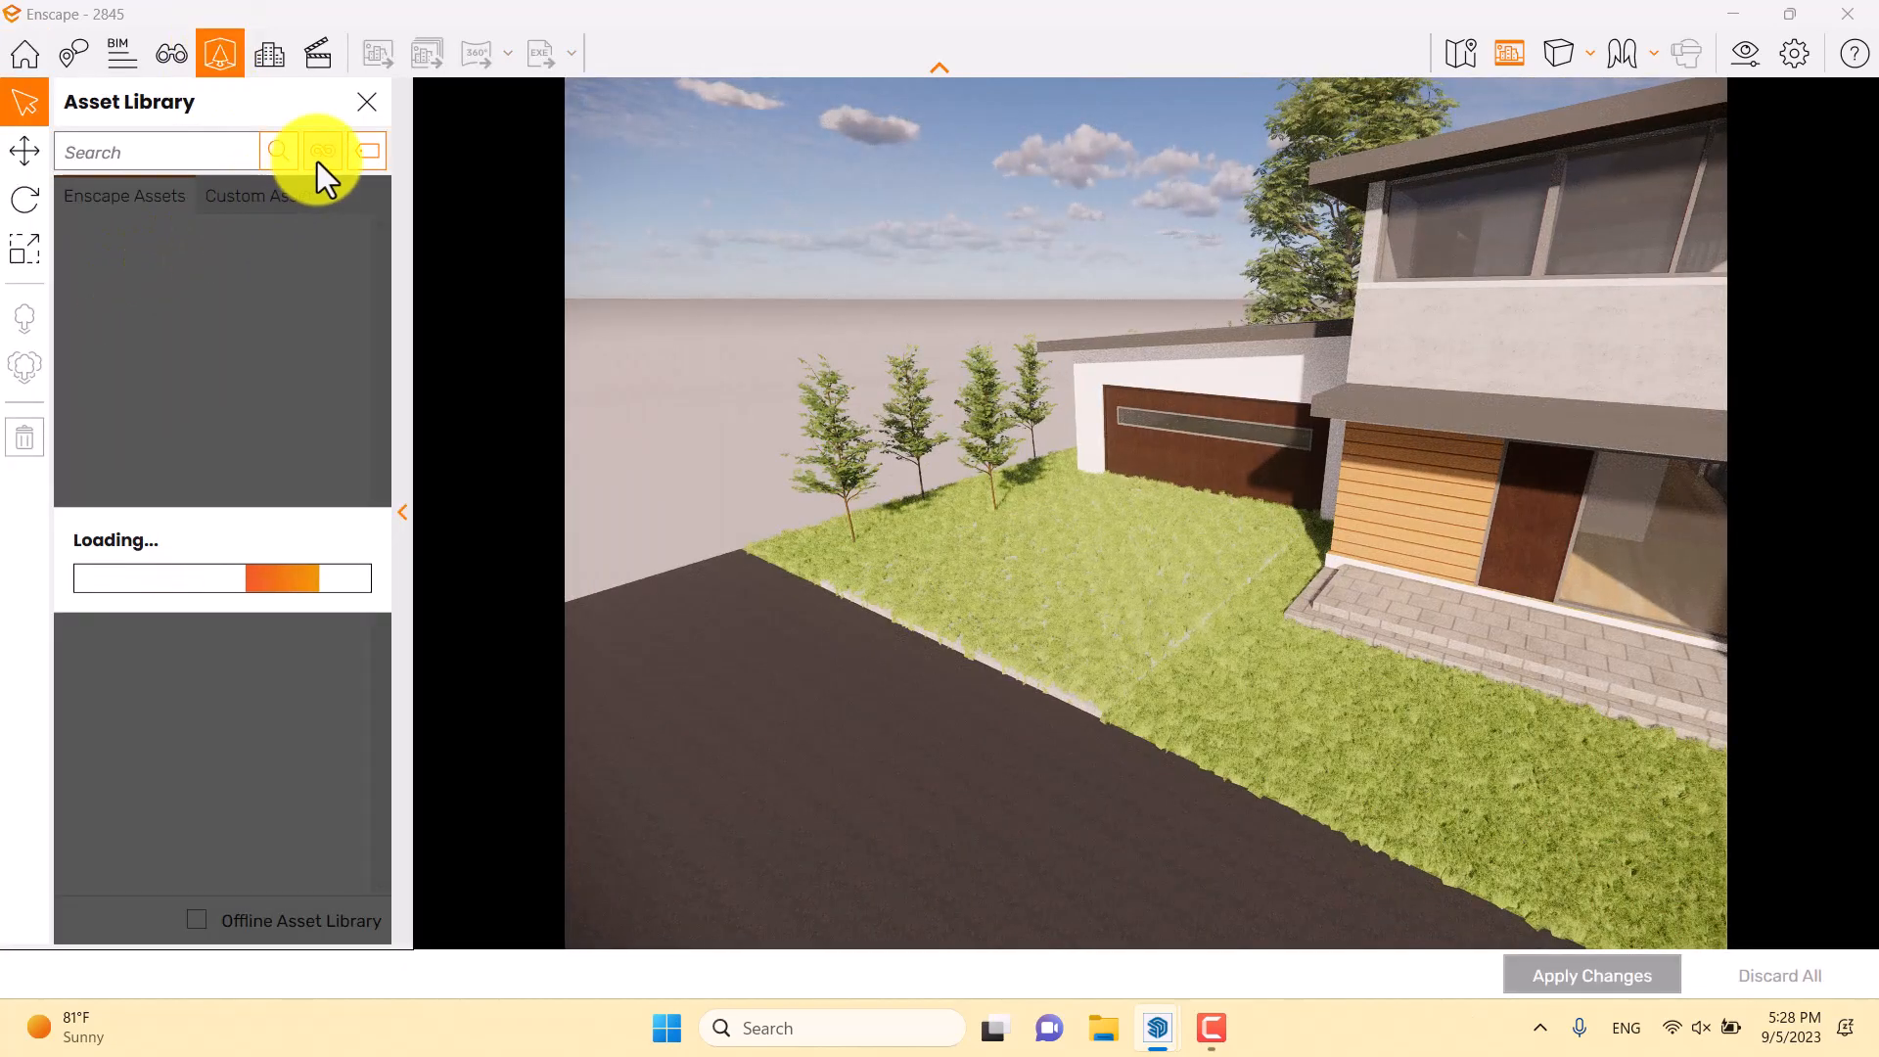
{"action": "left_click", "coordinate": [317, 162]}
{"action": "left_click", "coordinate": [391, 671]}
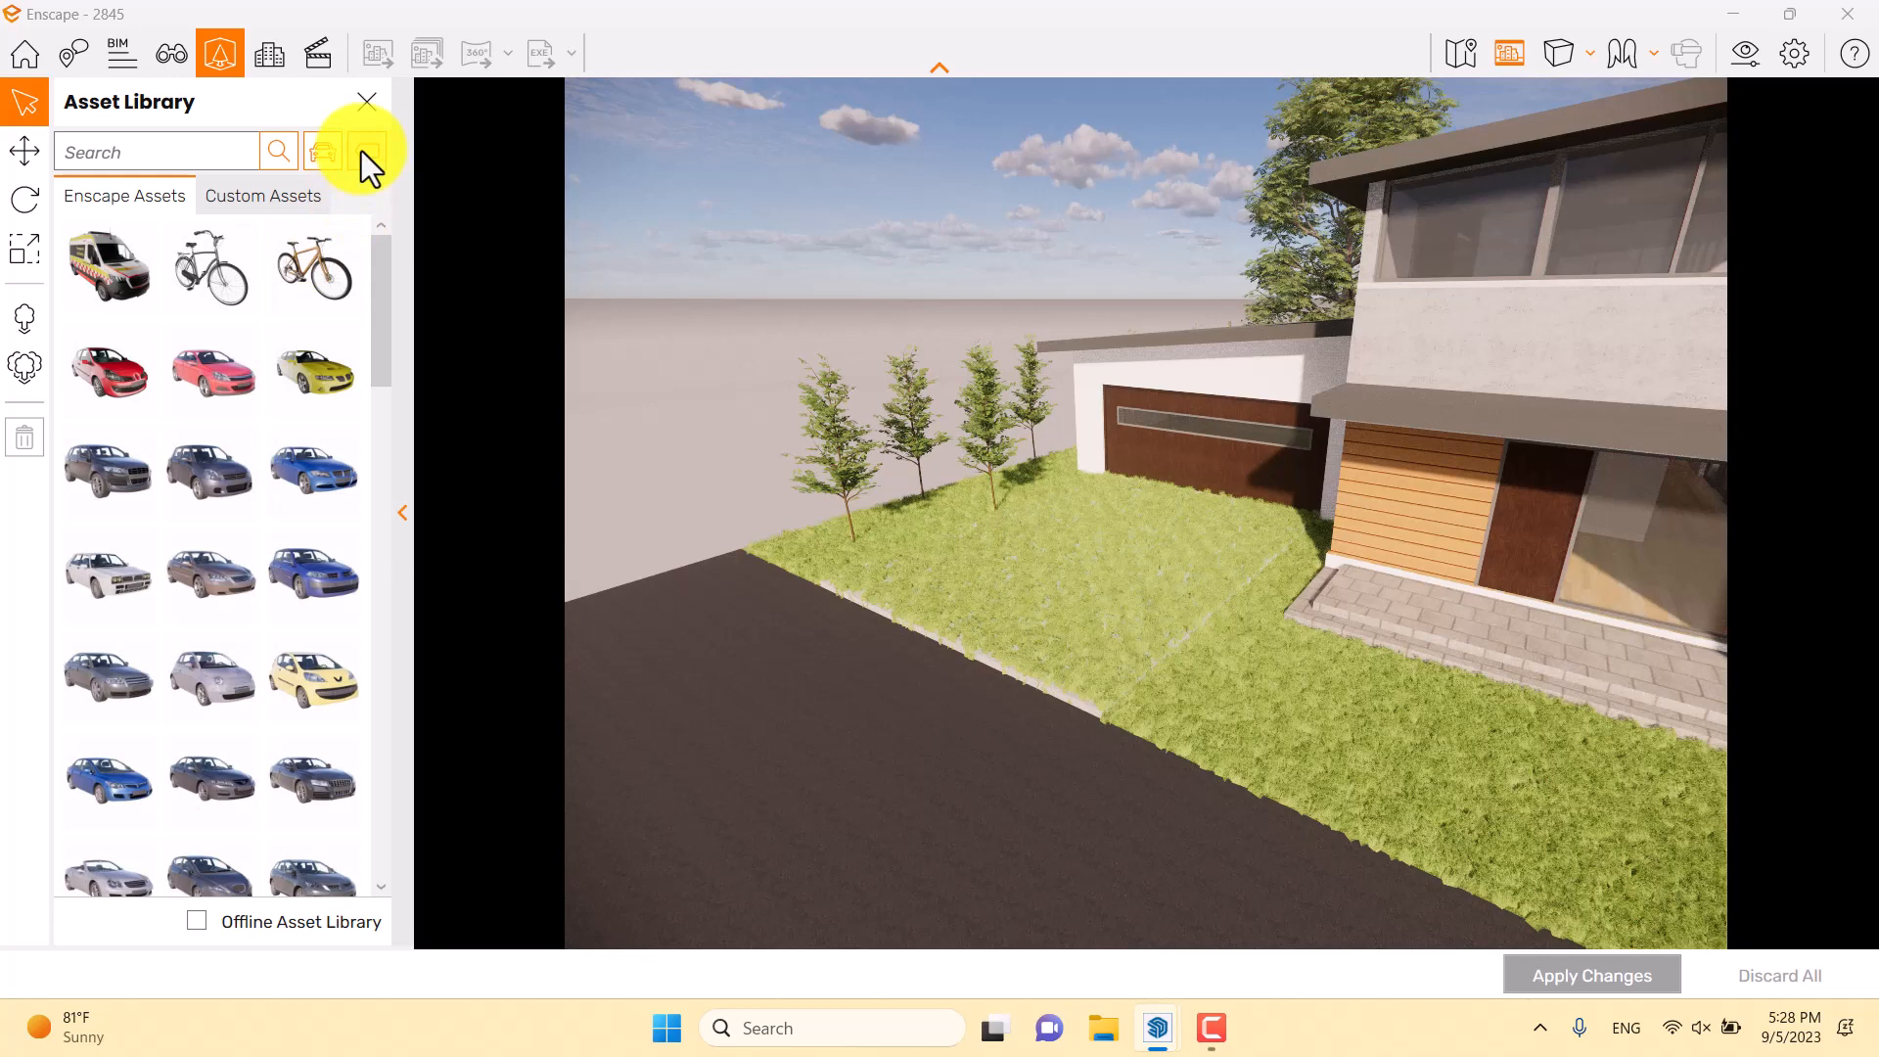
{"action": "scroll", "coordinate": [308, 391], "scroll_direction": "down", "scroll_amount": 5}
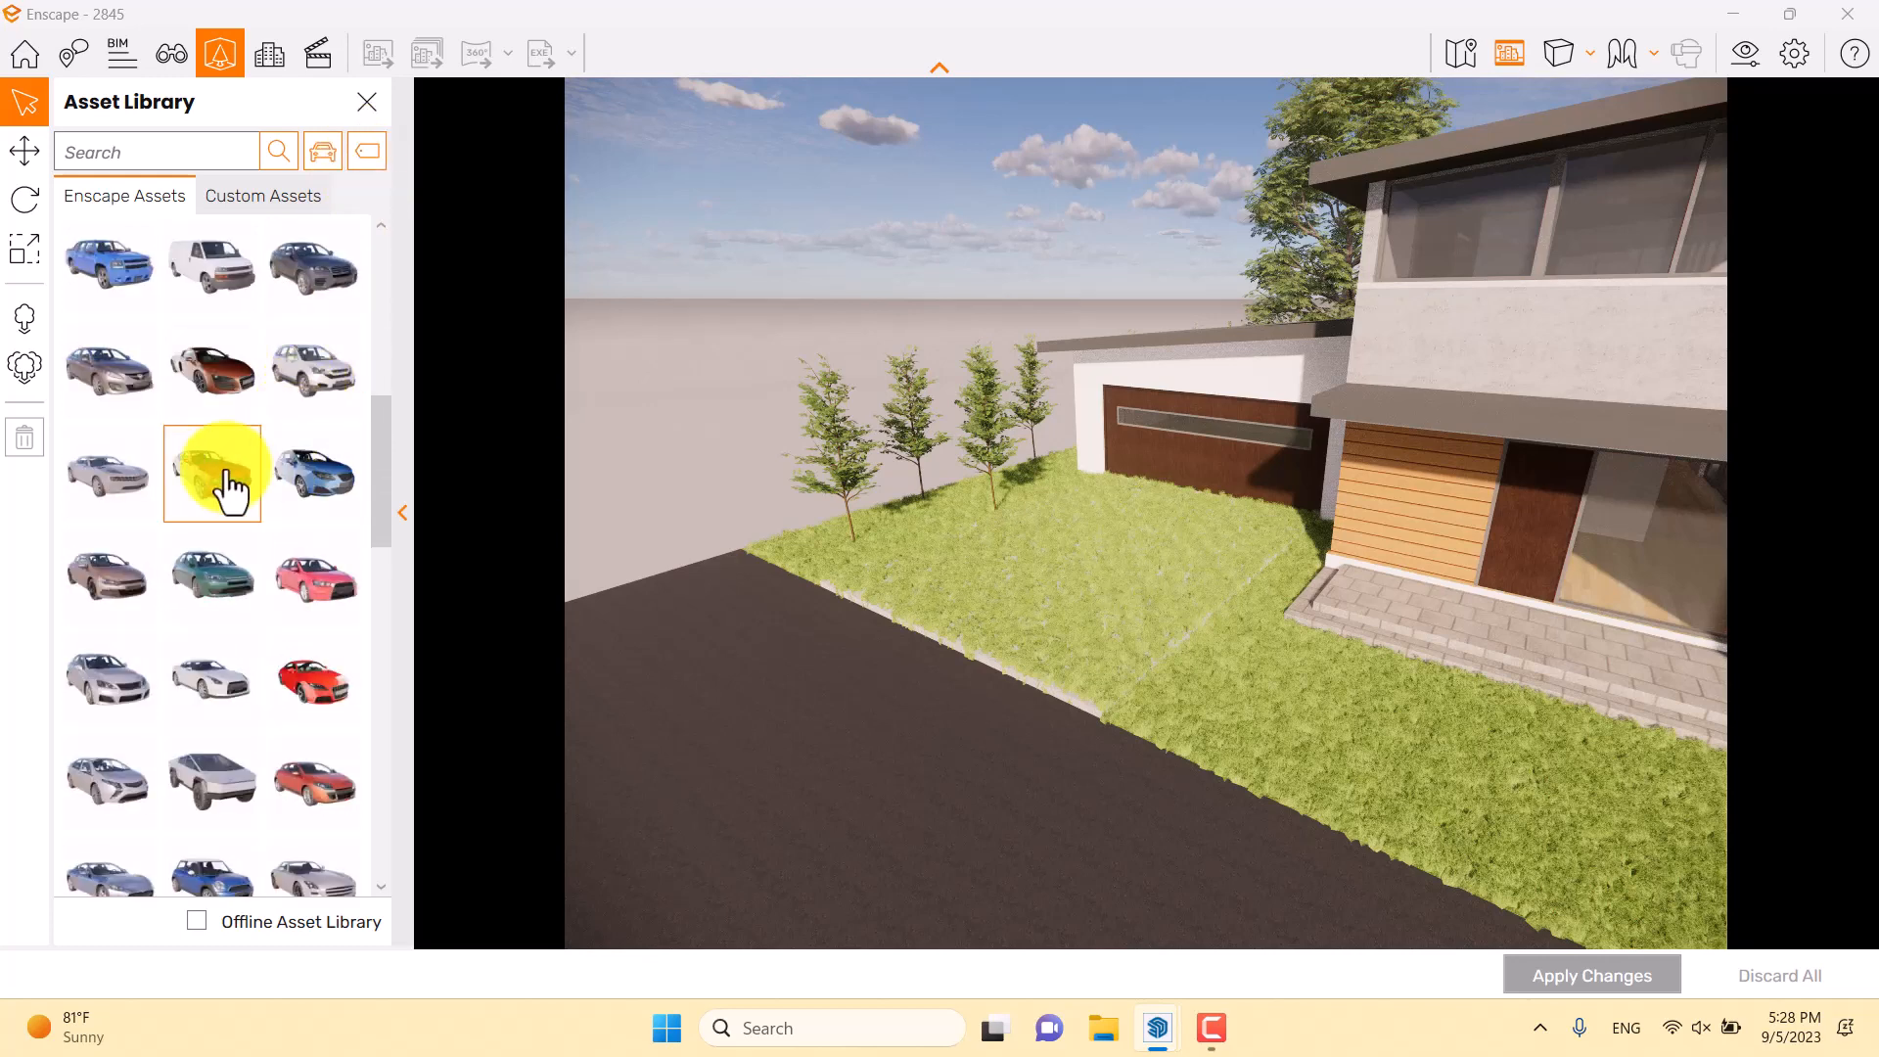
{"action": "left_click", "coordinate": [226, 473]}
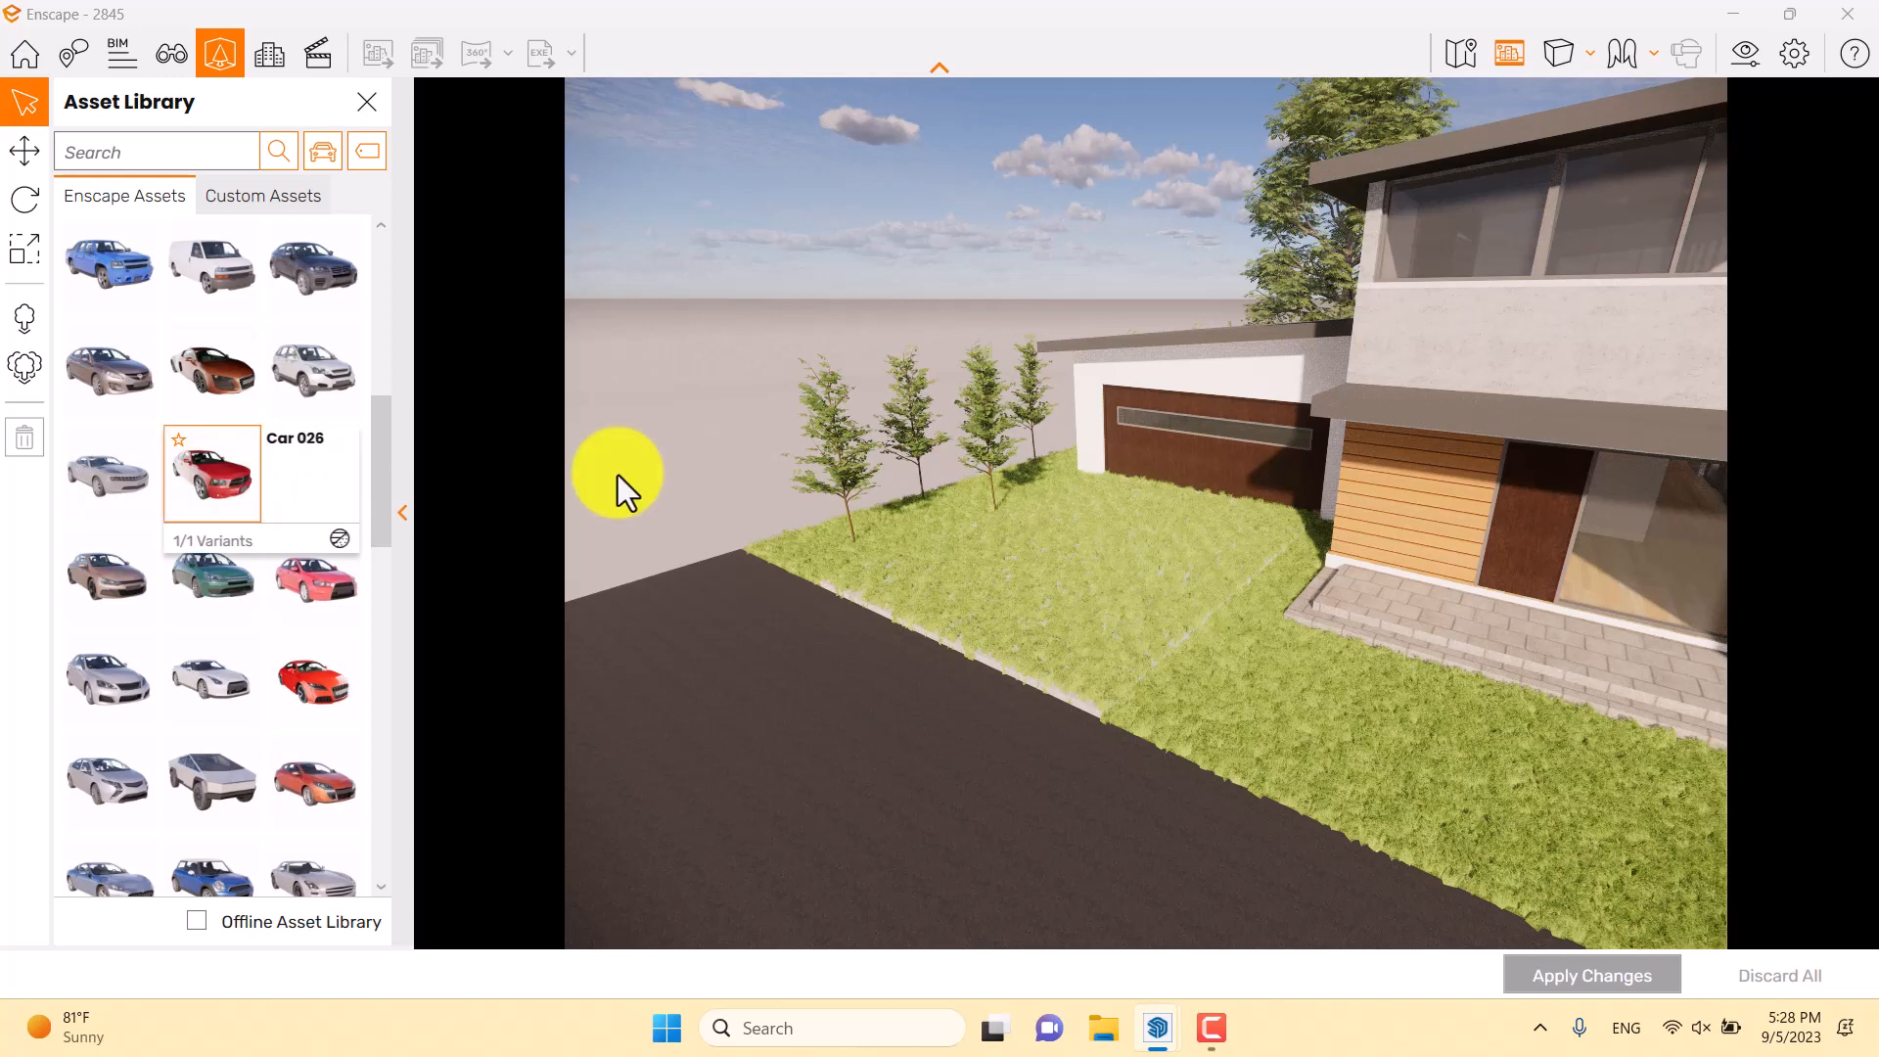
{"action": "left_click", "coordinate": [1096, 548]}
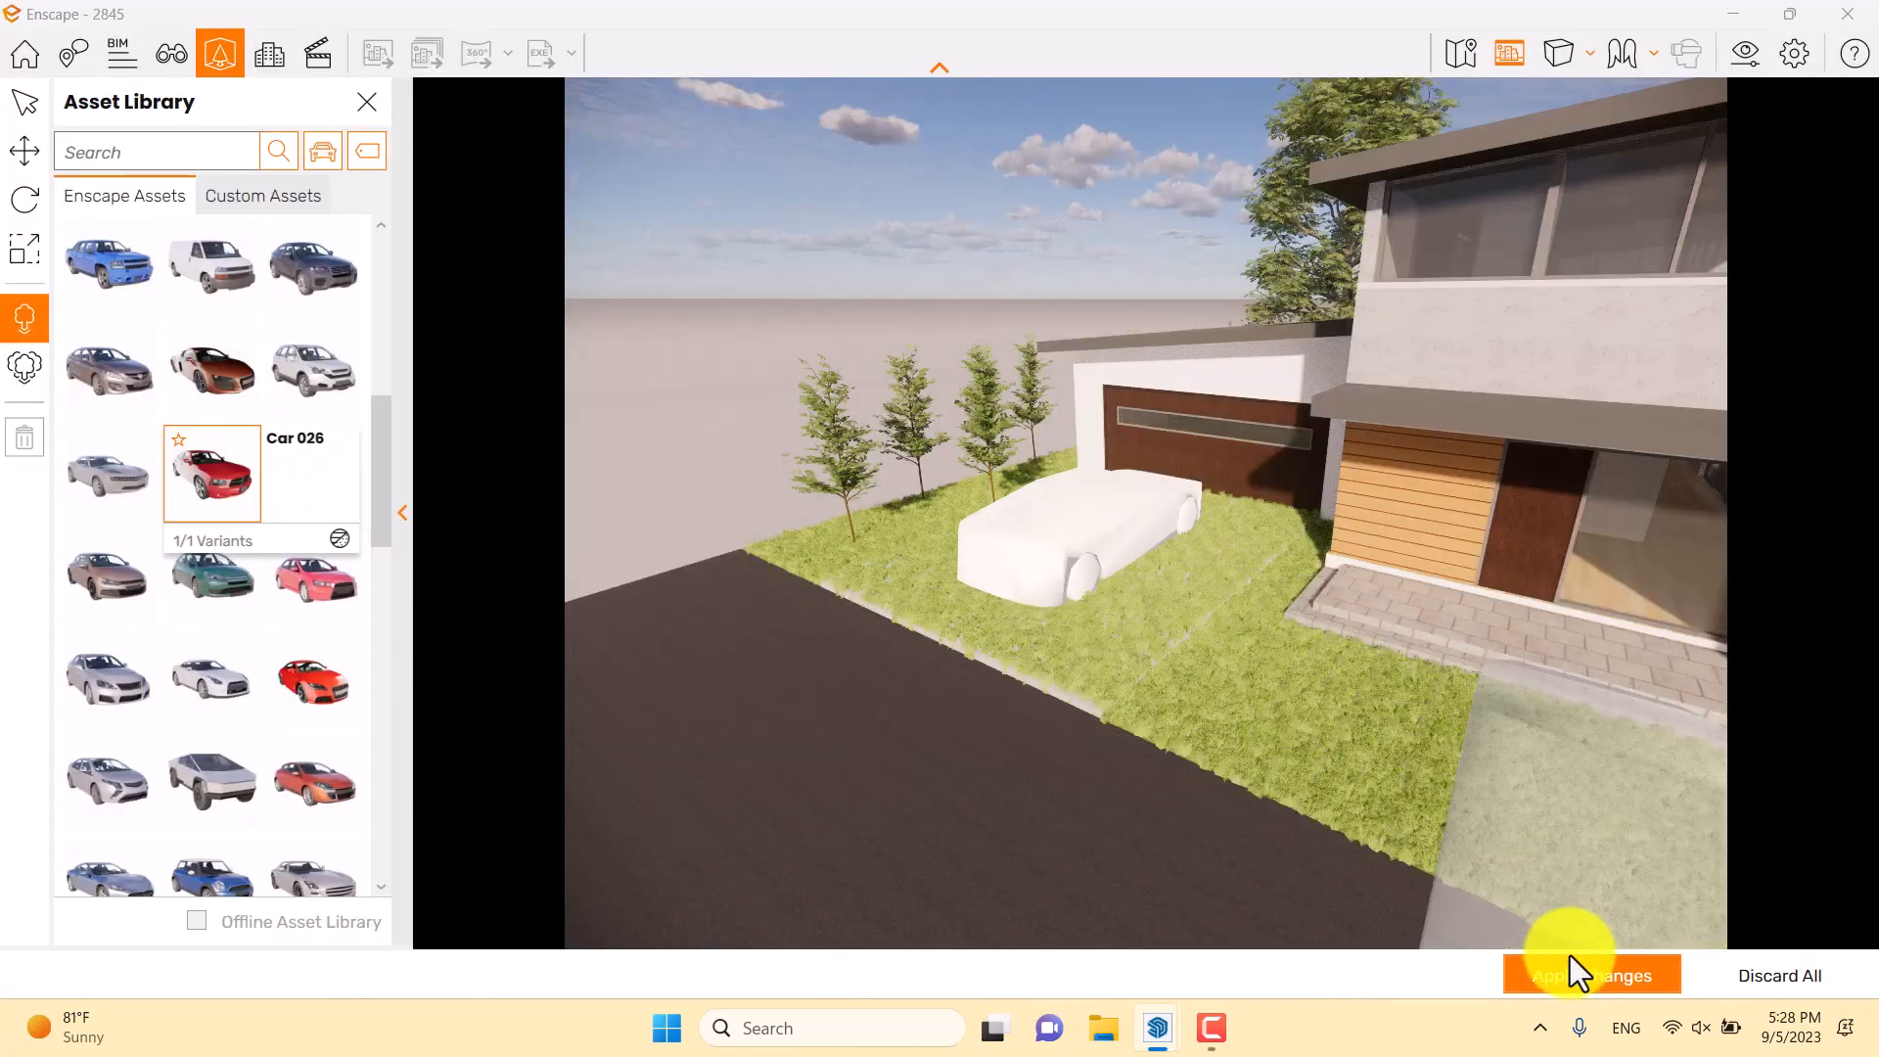
{"action": "left_click", "coordinate": [1580, 976]}
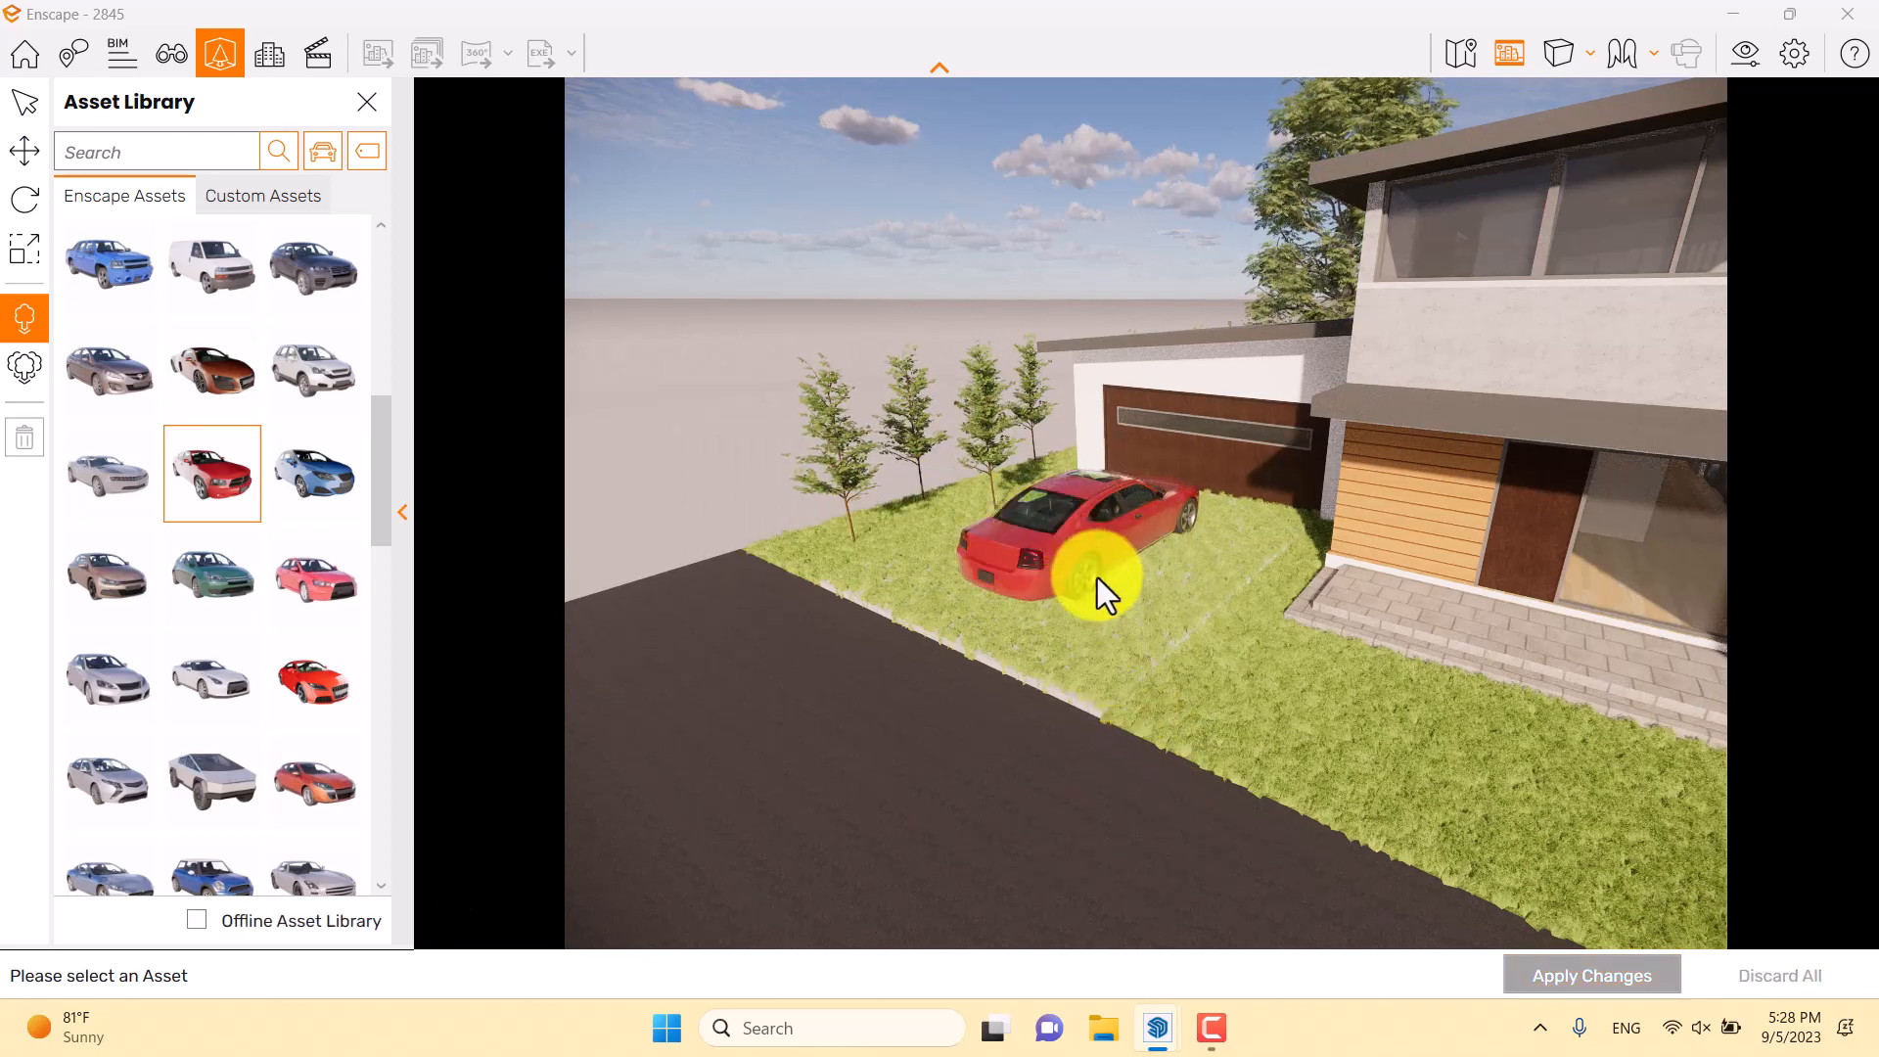
Rotate the car about 194° around its vertical axis so its front faces the street, and apply the change
{"action": "left_click", "coordinate": [45, 107]}
{"action": "left_click", "coordinate": [1065, 519]}
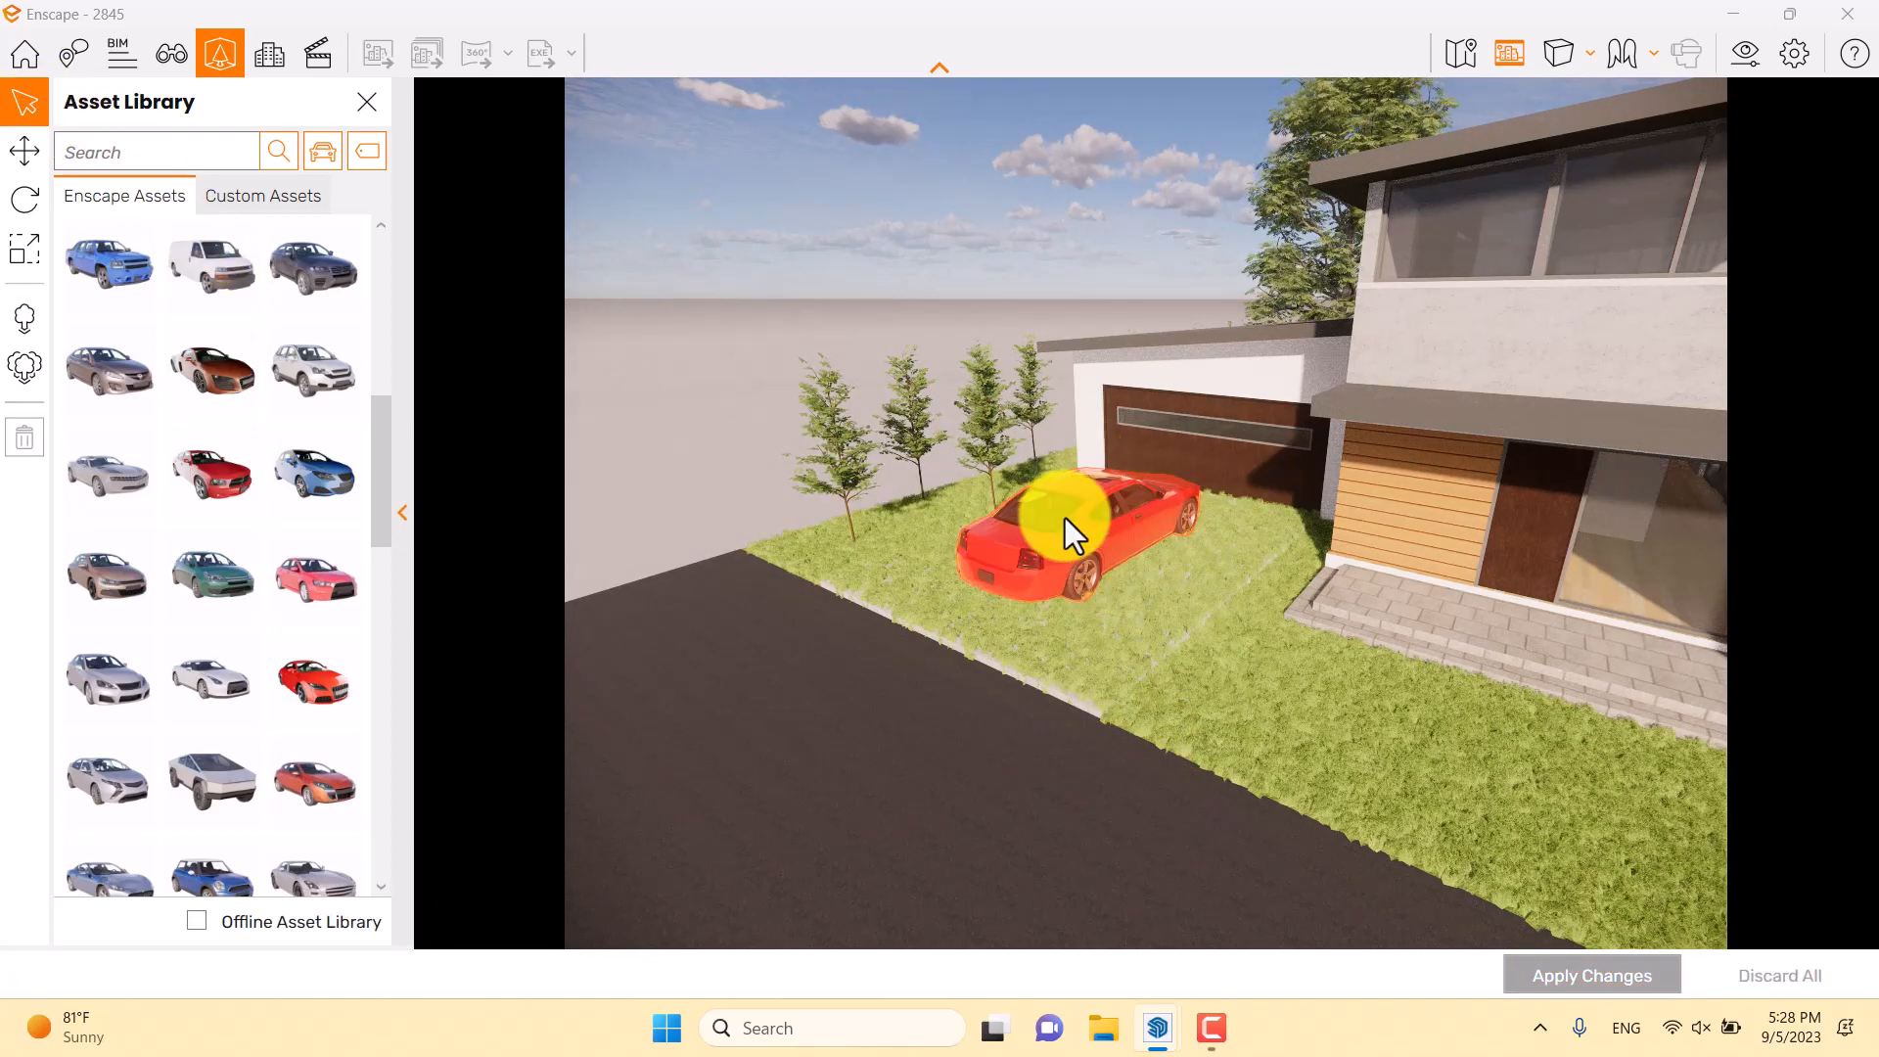
{"action": "left_click", "coordinate": [41, 198]}
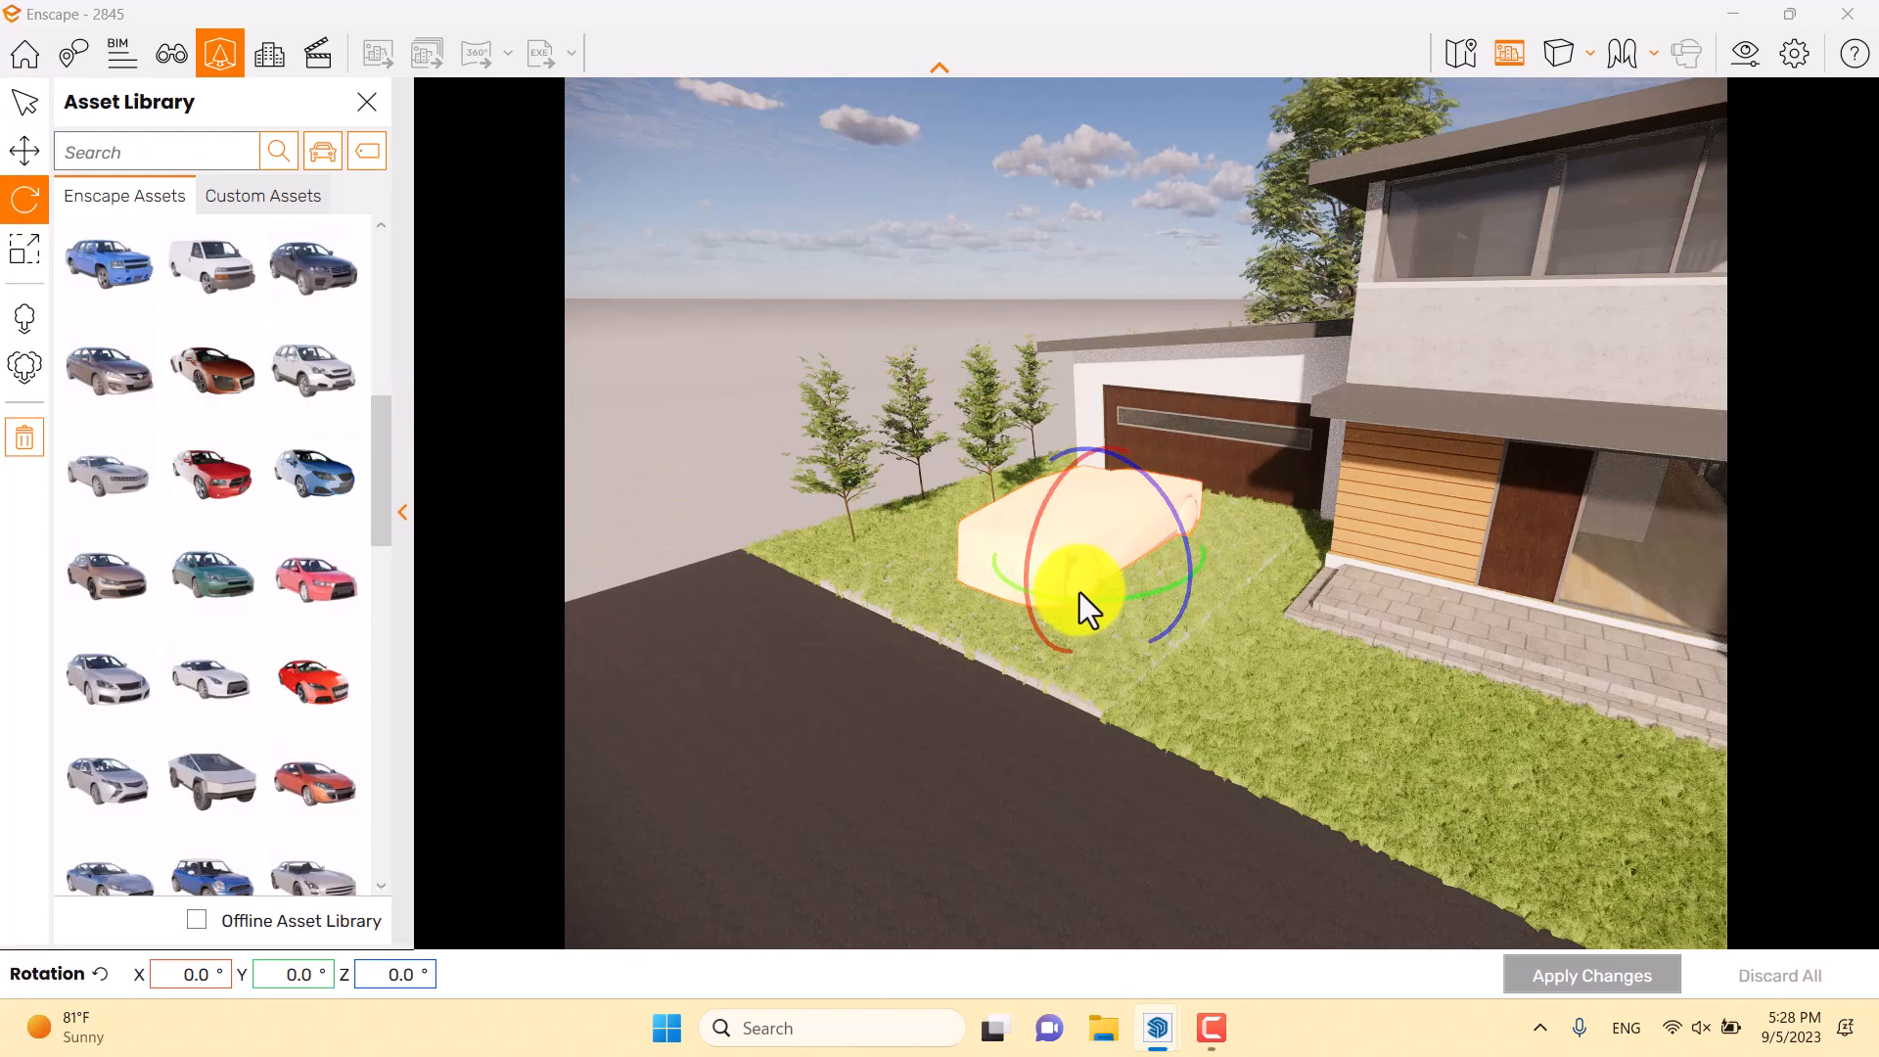
{"action": "left_click_drag", "start_coordinate": [1091, 600], "coordinate": [1091, 601]}
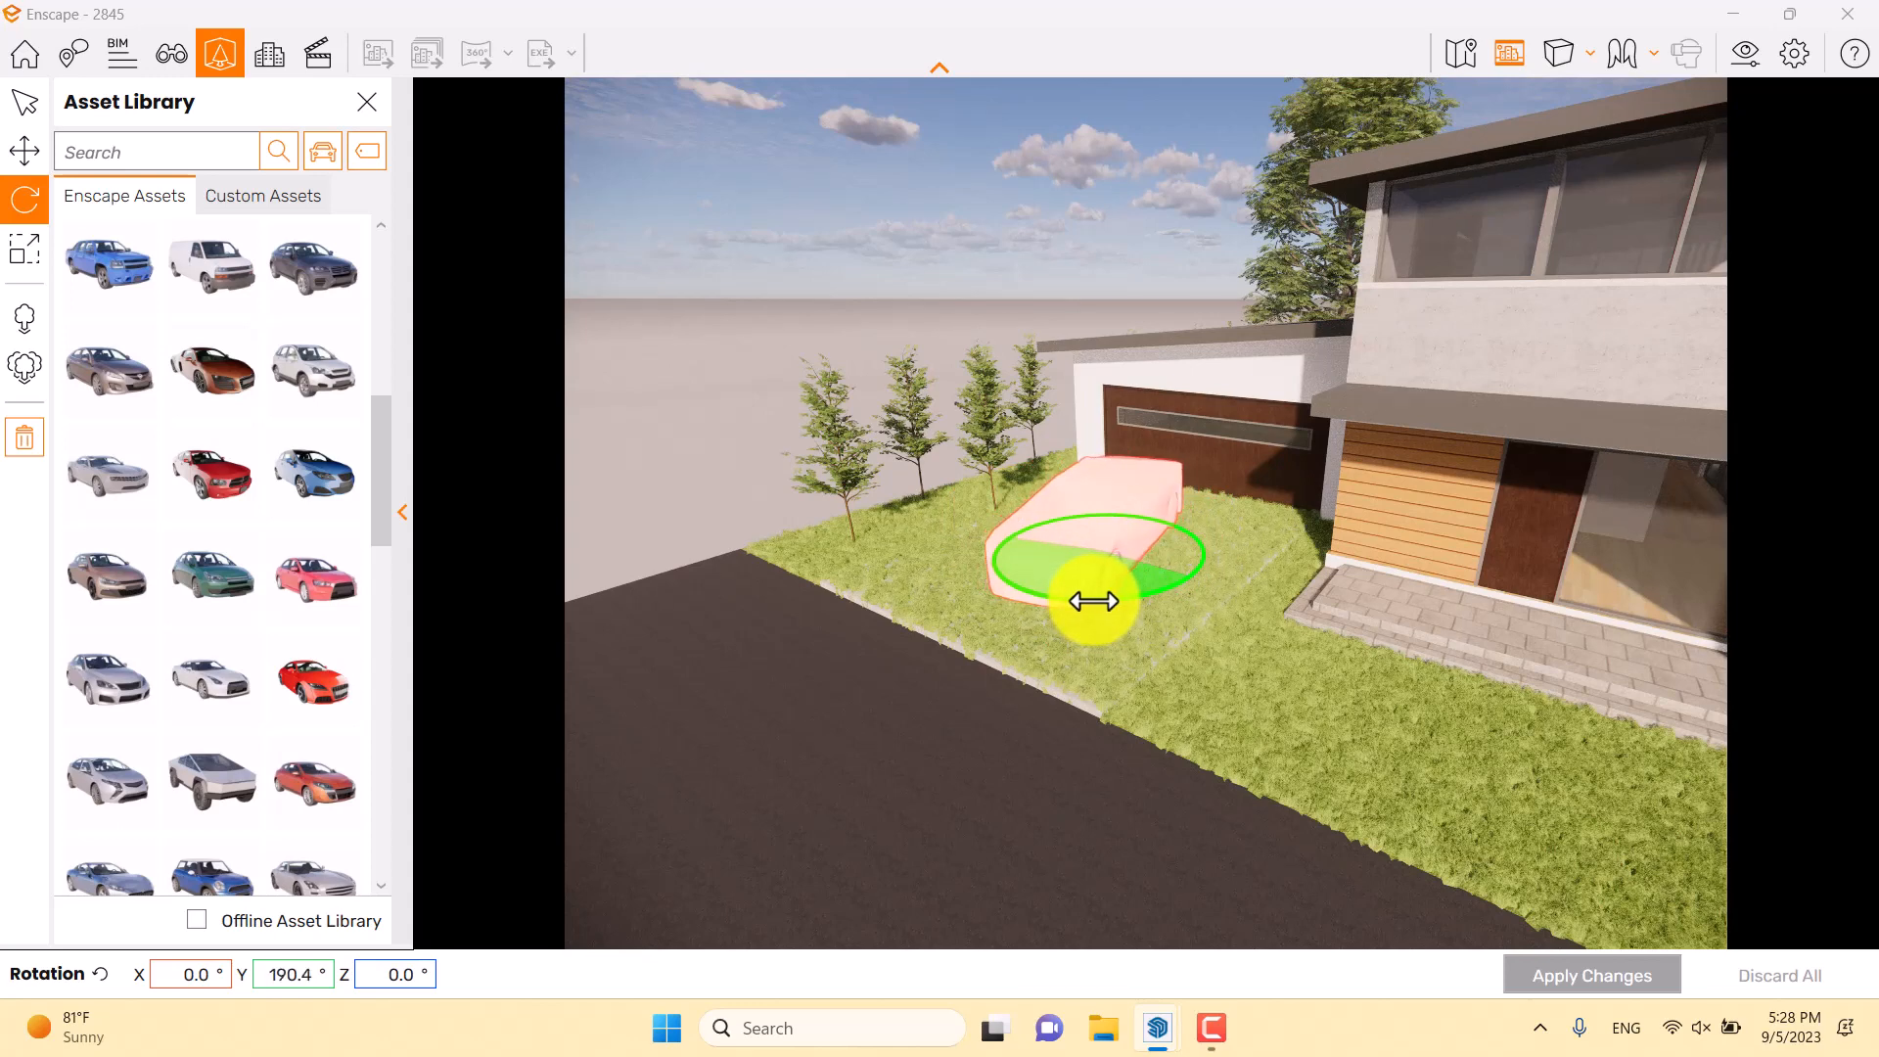
{"action": "left_click_drag", "start_coordinate": [1091, 600], "coordinate": [1101, 636]}
{"action": "left_click", "coordinate": [1551, 969]}
Change the albedo color of Car 026's Material 1 to dark grey and apply the change
{"action": "right_click_drag", "start_coordinate": [1101, 638], "coordinate": [982, 629]}
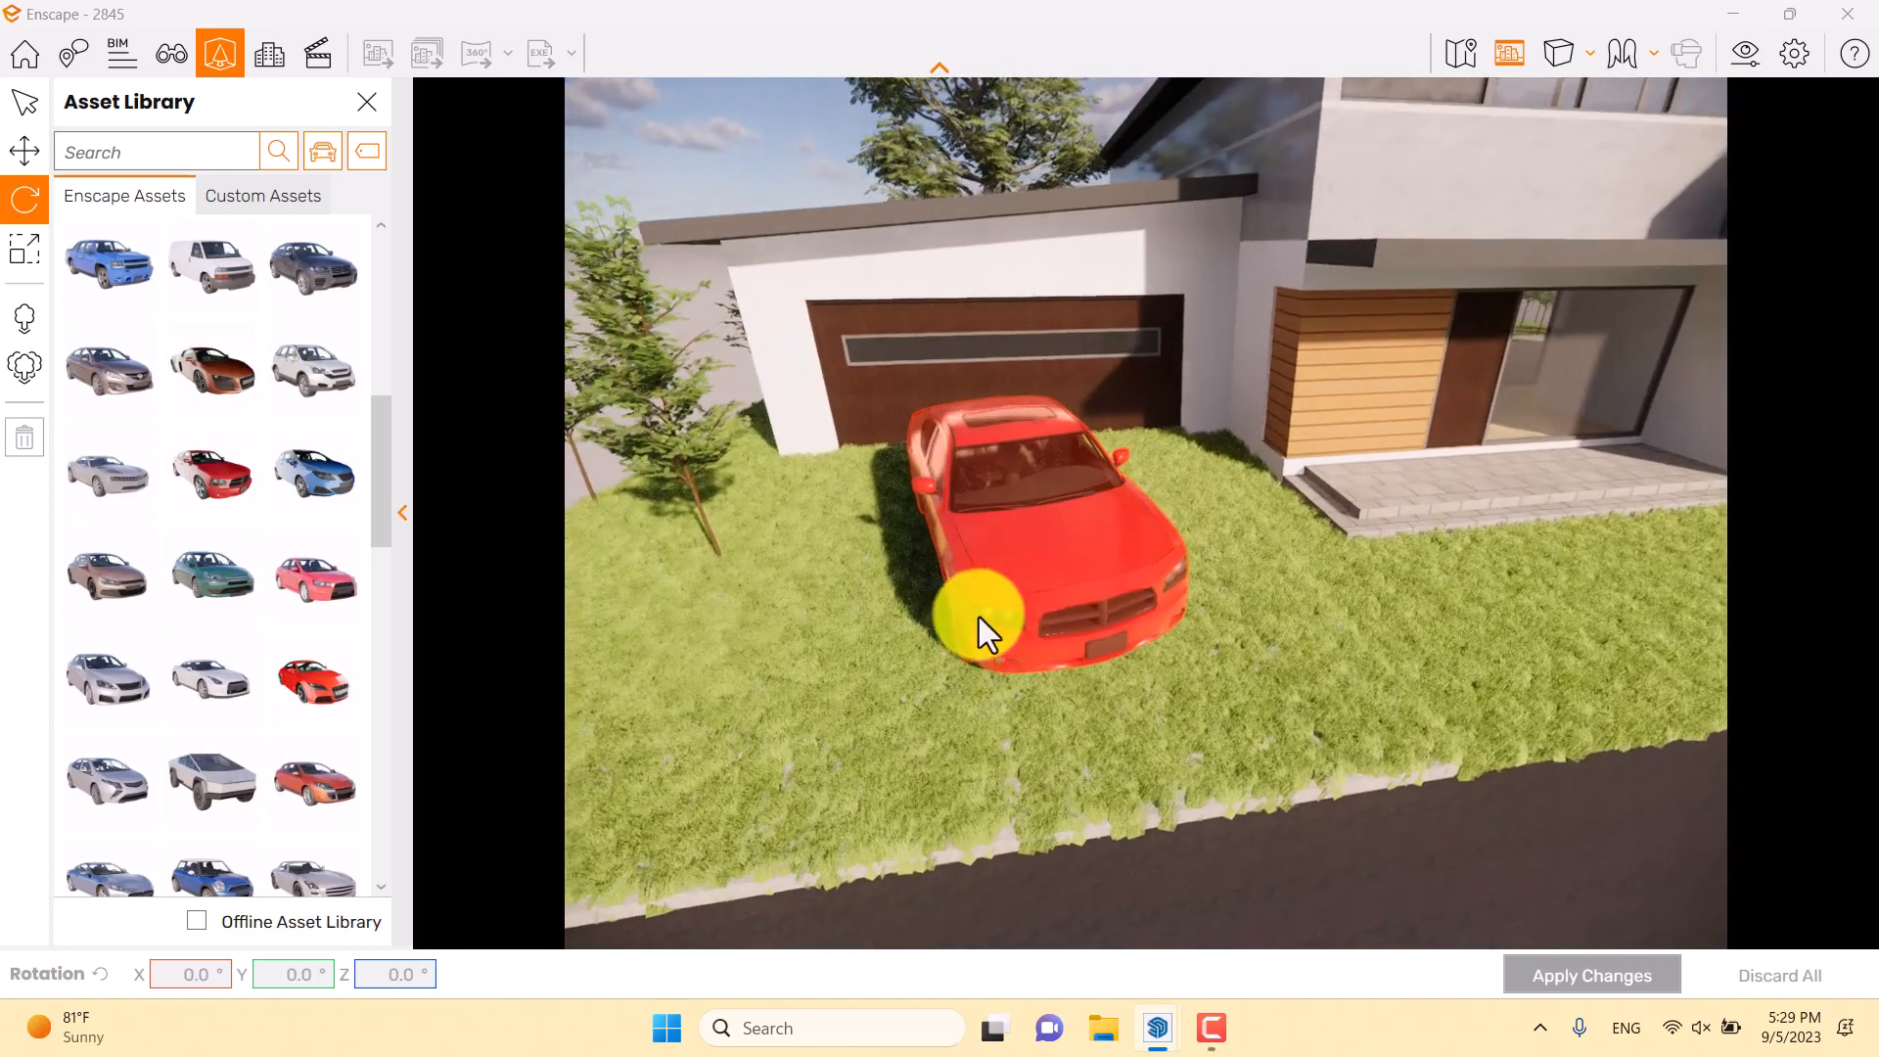
{"action": "left_click", "coordinate": [1017, 552]}
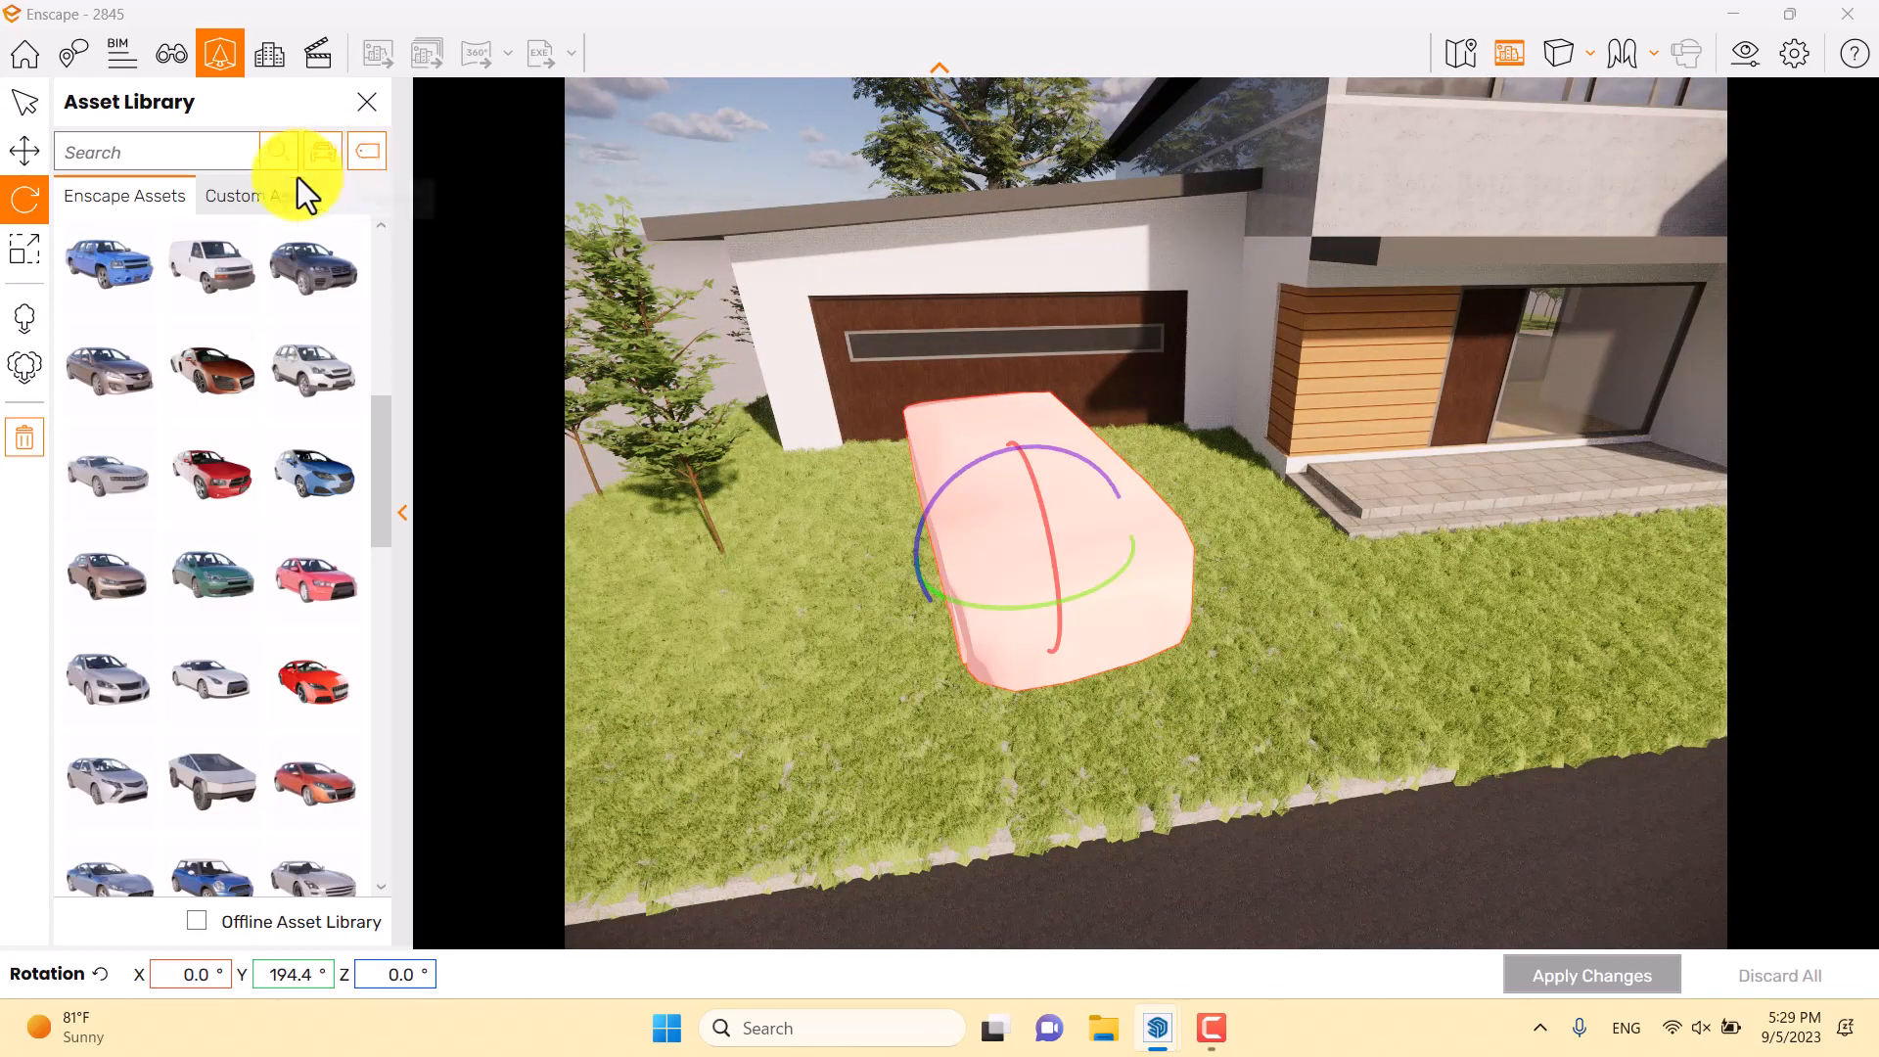
{"action": "left_click", "coordinate": [22, 98]}
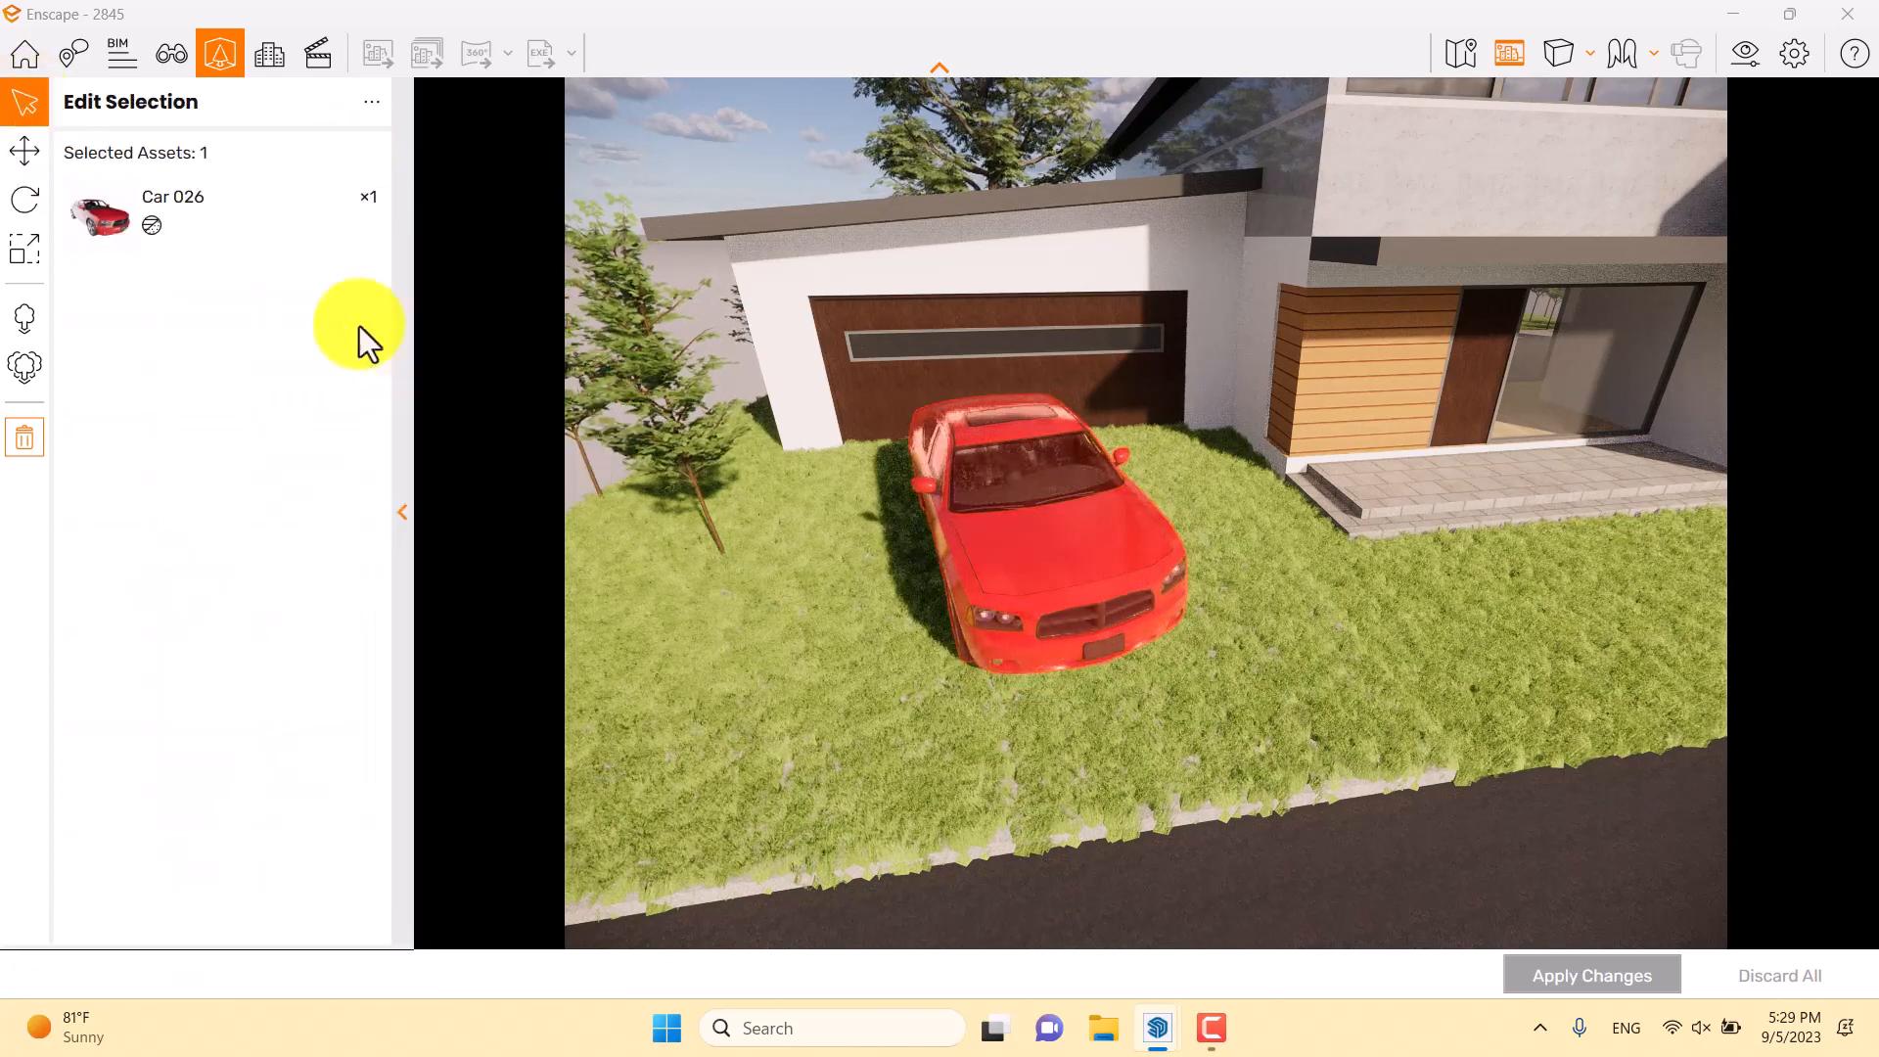
{"action": "left_click", "coordinate": [186, 219]}
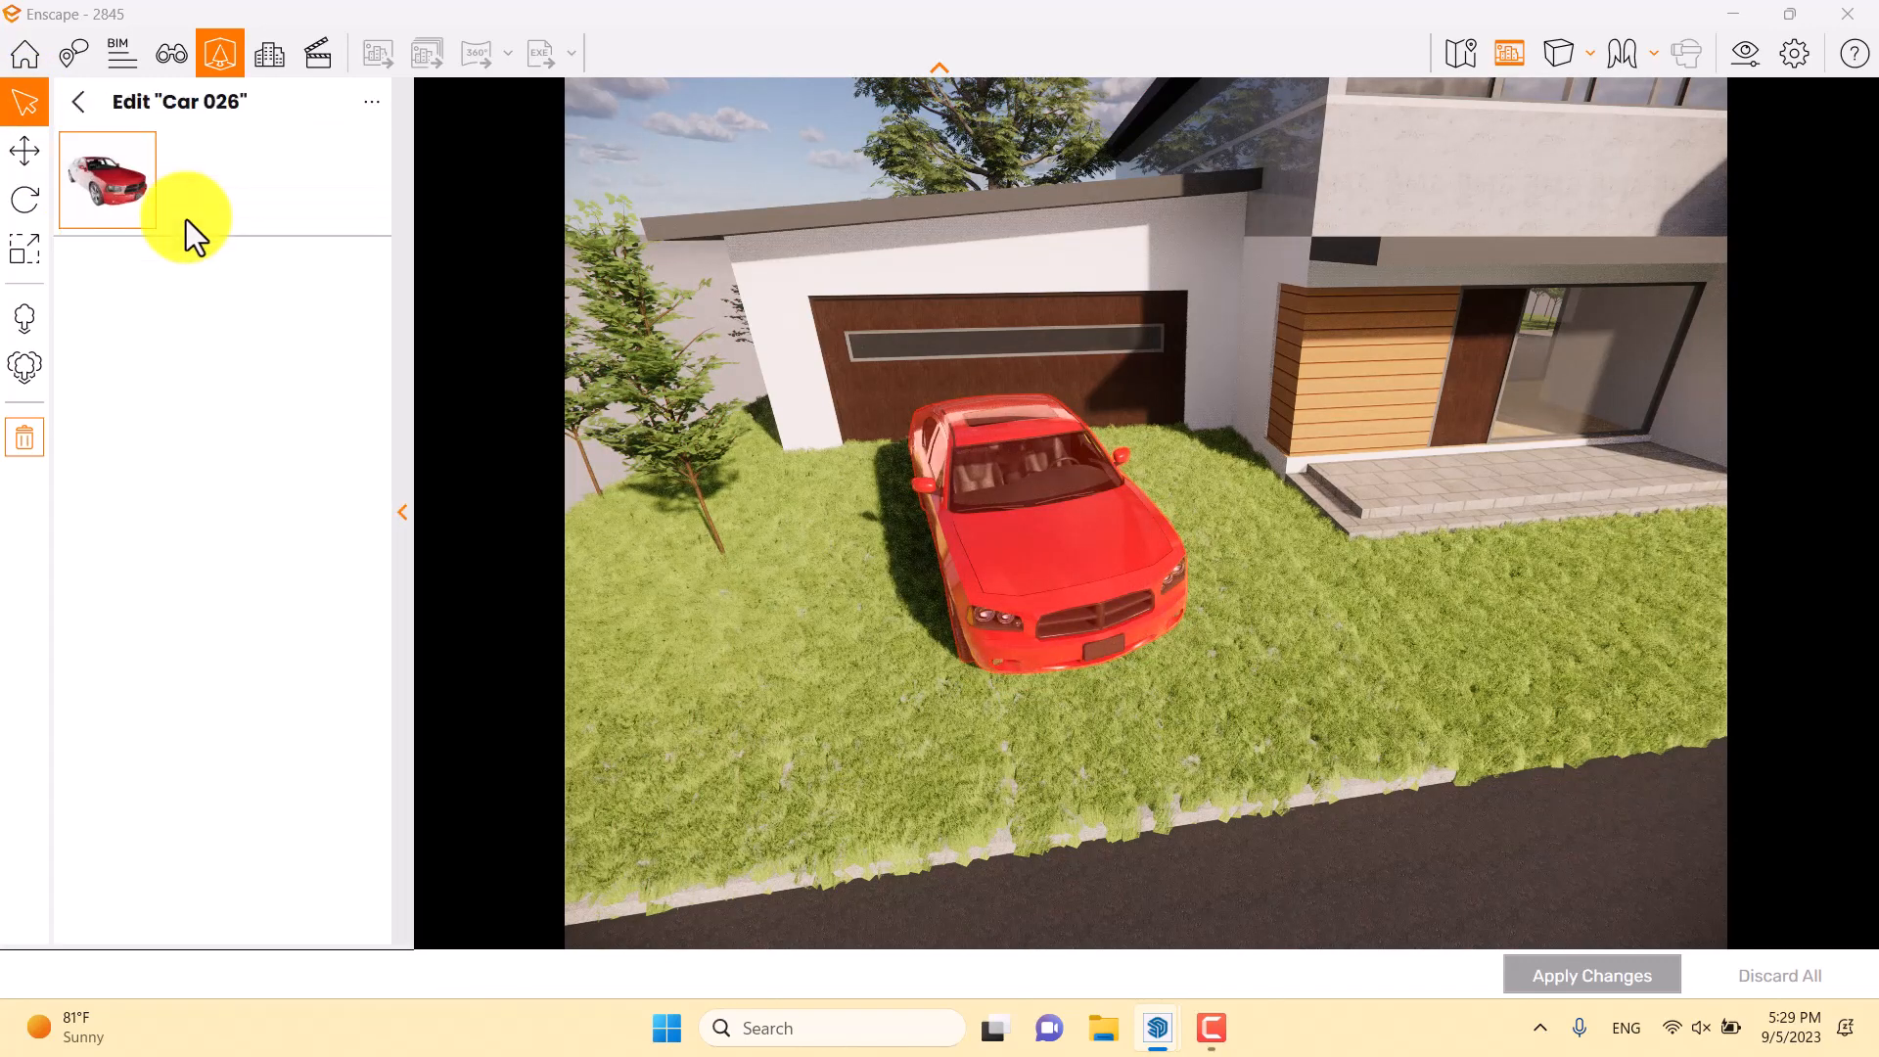
{"action": "left_click", "coordinate": [351, 385]}
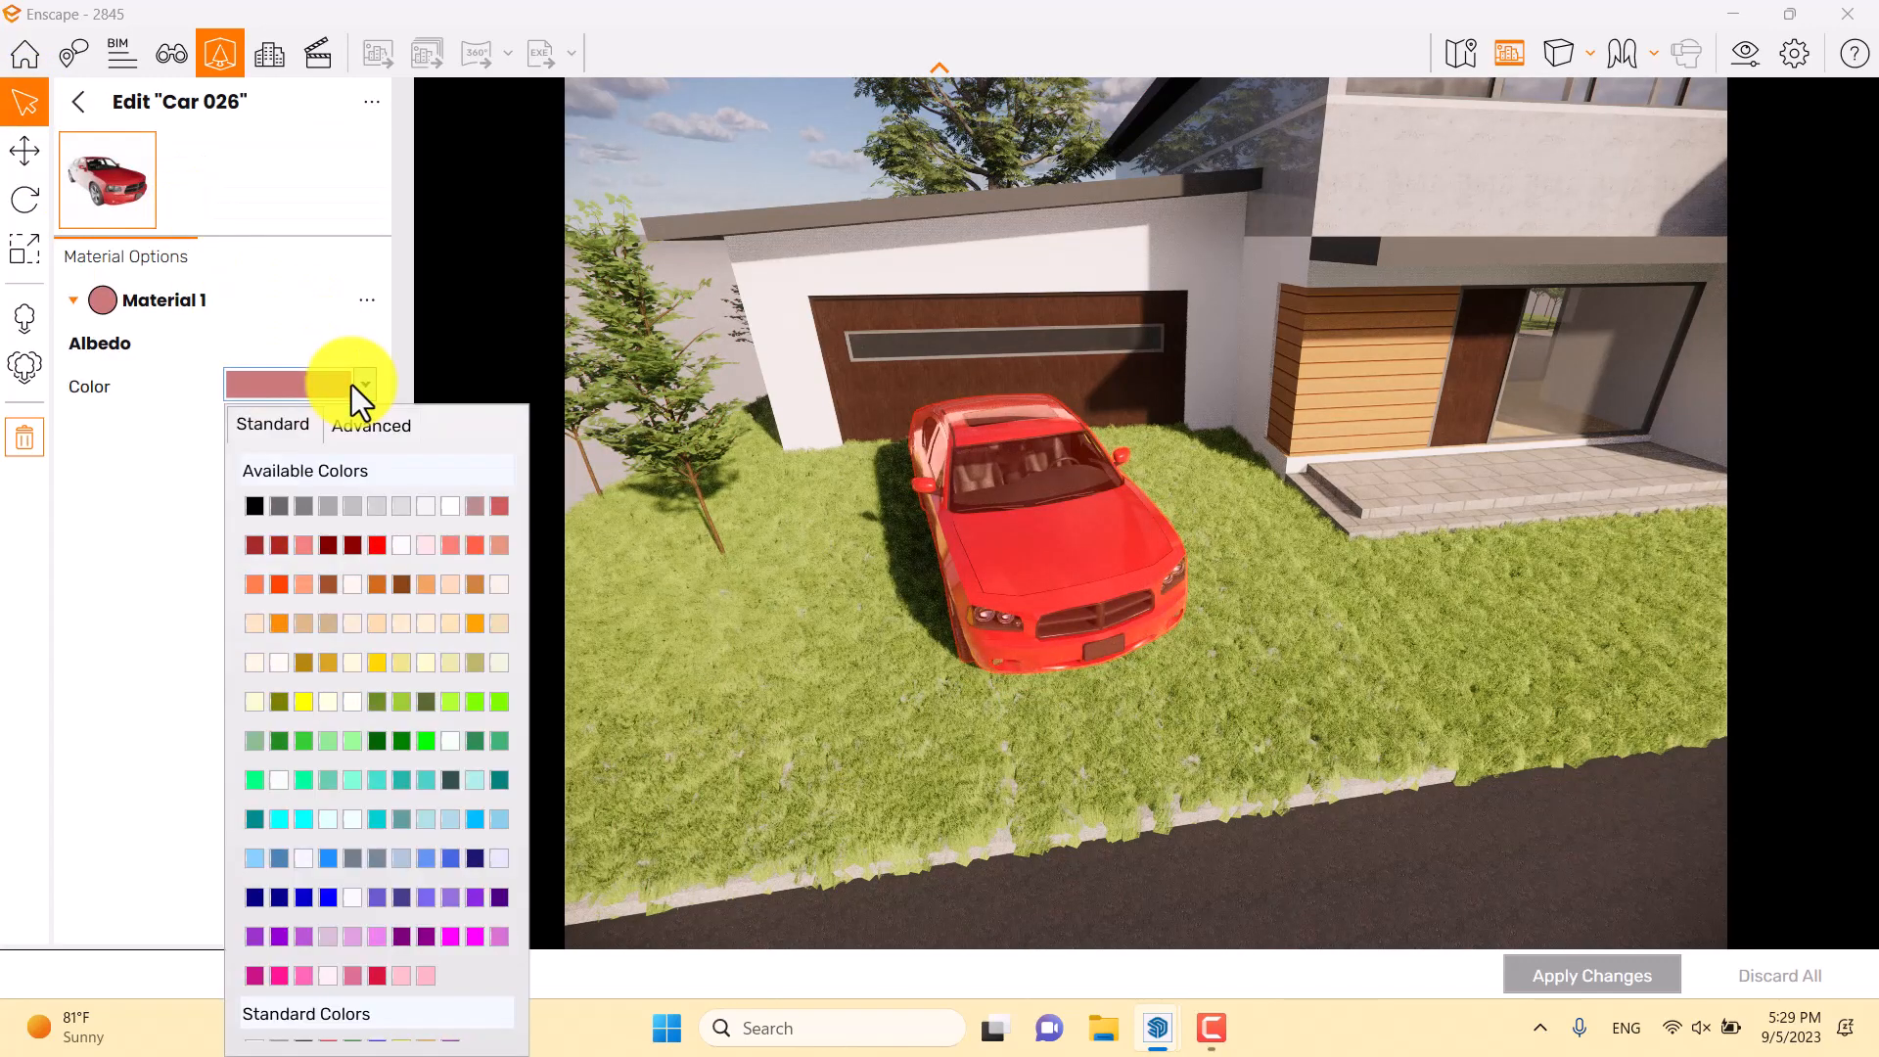
{"action": "left_click", "coordinate": [279, 506]}
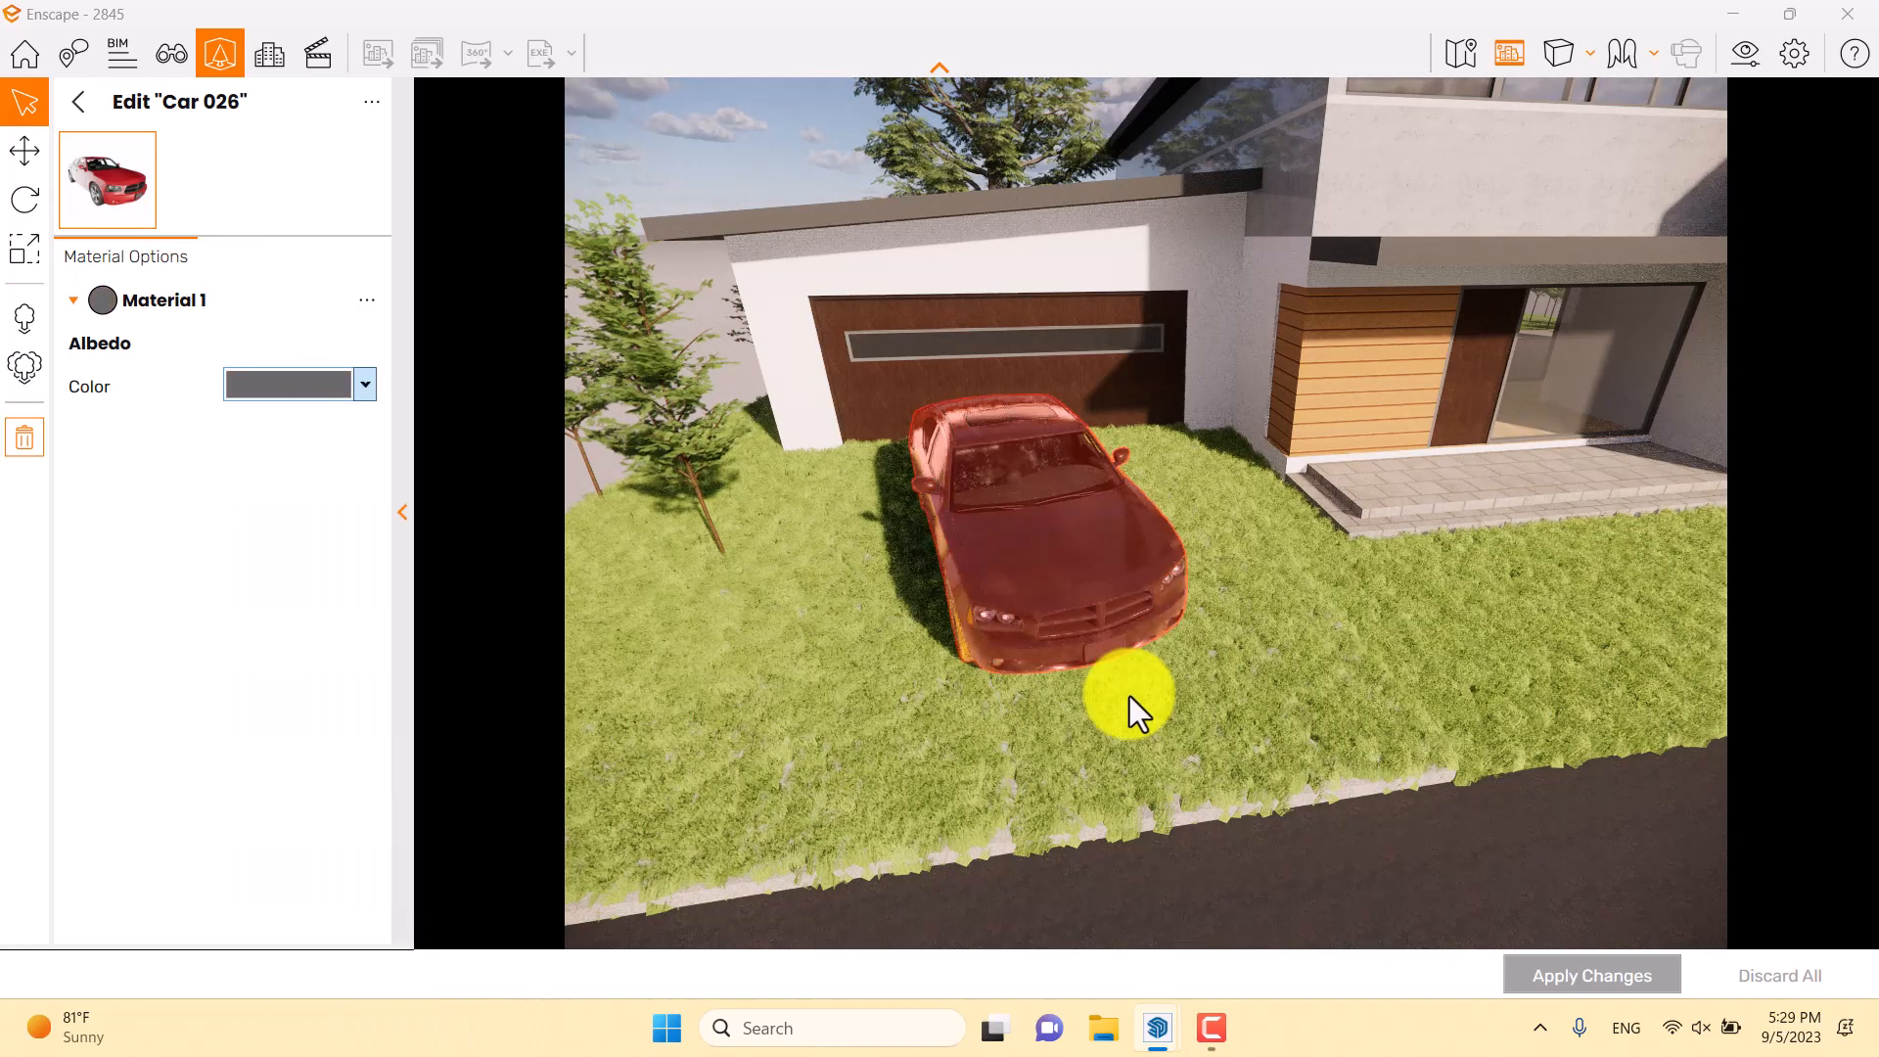
{"action": "left_click", "coordinate": [1592, 975]}
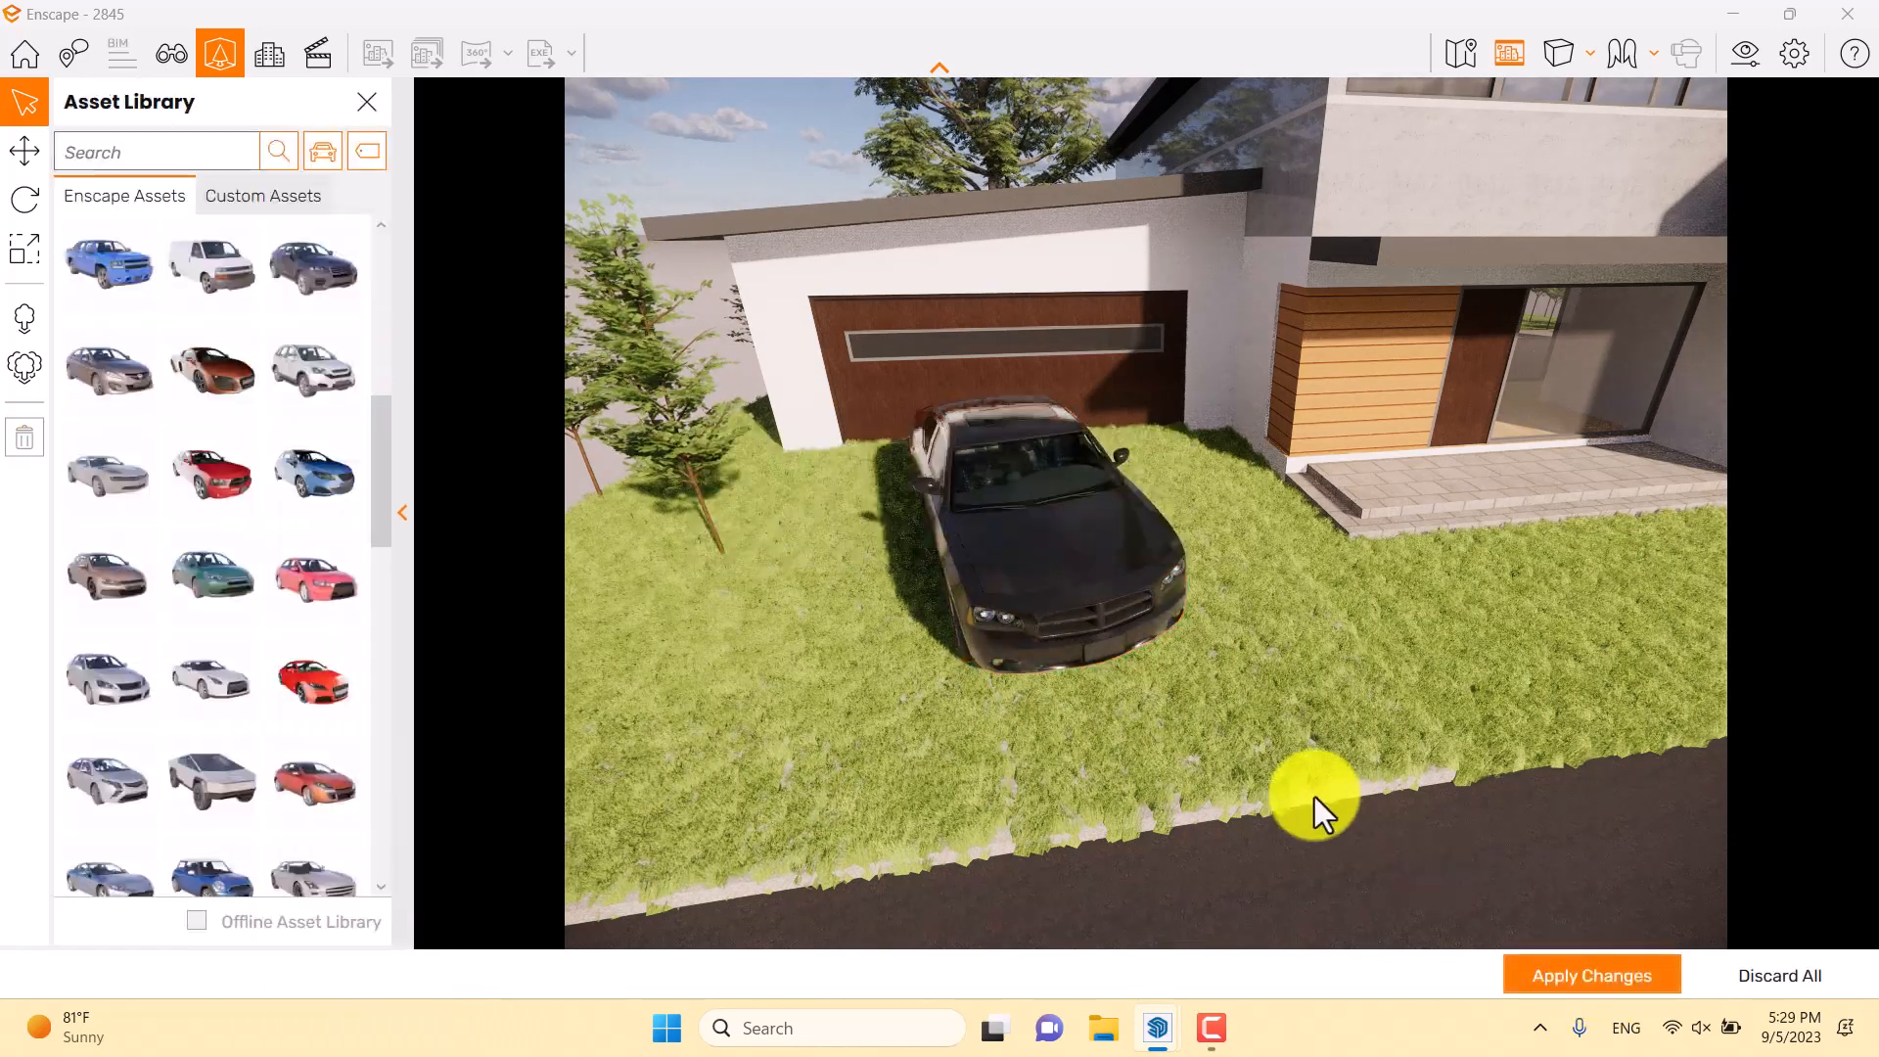
Place the asset of the woman in a patterned dress carrying a bag from the People category beside the car, and apply the change
{"action": "right_click_drag", "start_coordinate": [1105, 722], "coordinate": [1044, 724]}
{"action": "left_click", "coordinate": [330, 166]}
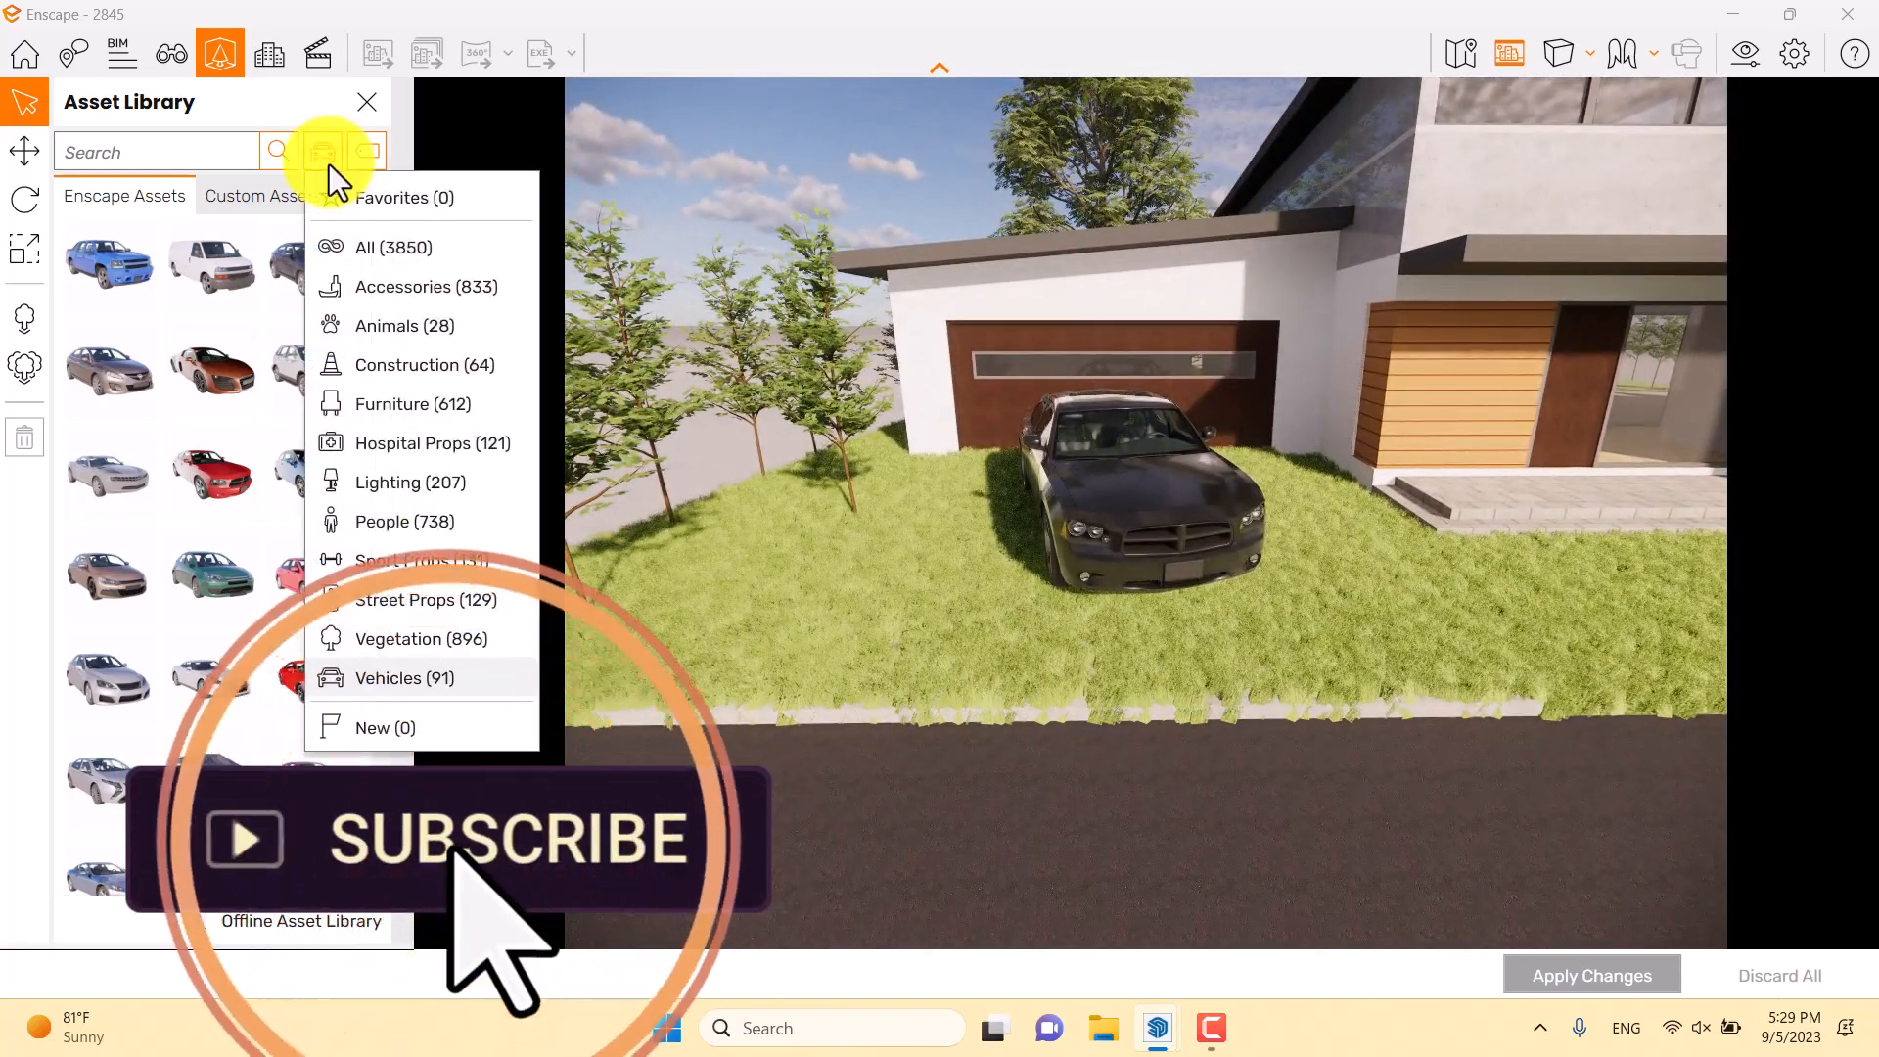
{"action": "left_click", "coordinate": [411, 534]}
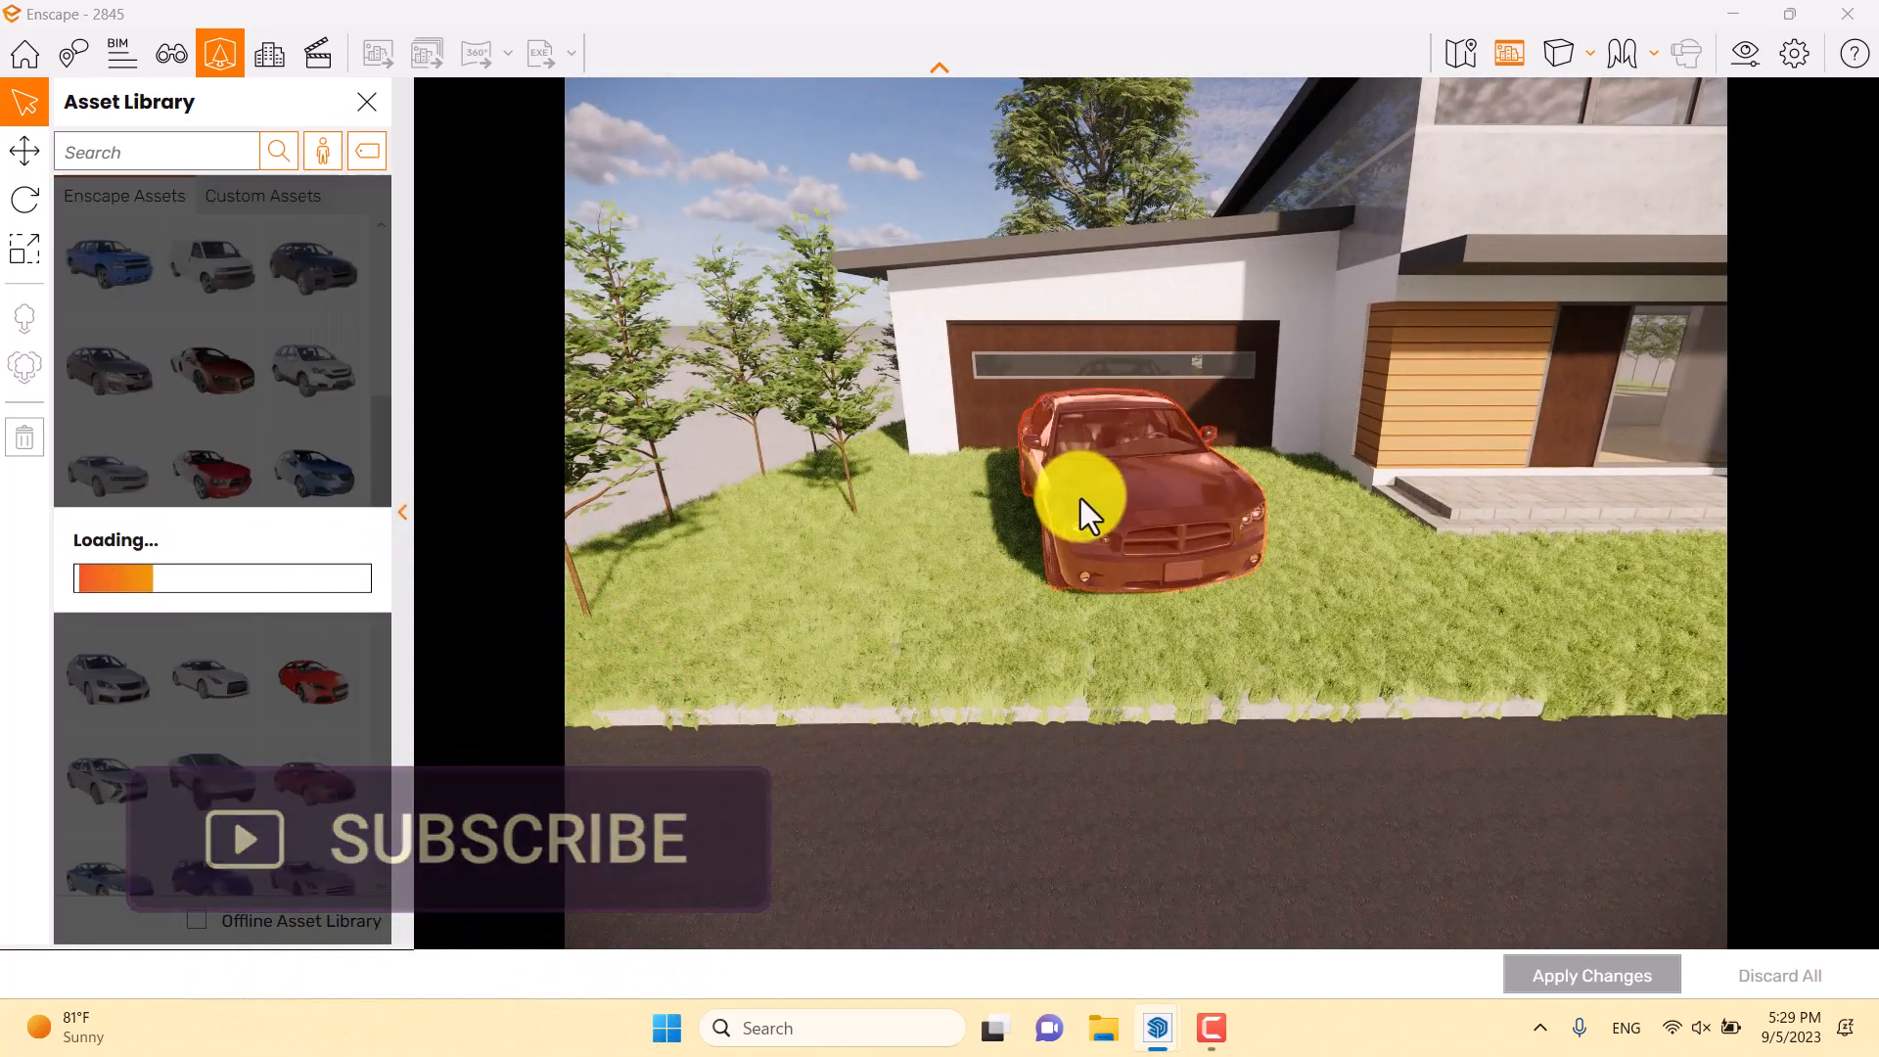
{"action": "right_click_drag", "start_coordinate": [1077, 526], "coordinate": [1178, 390]}
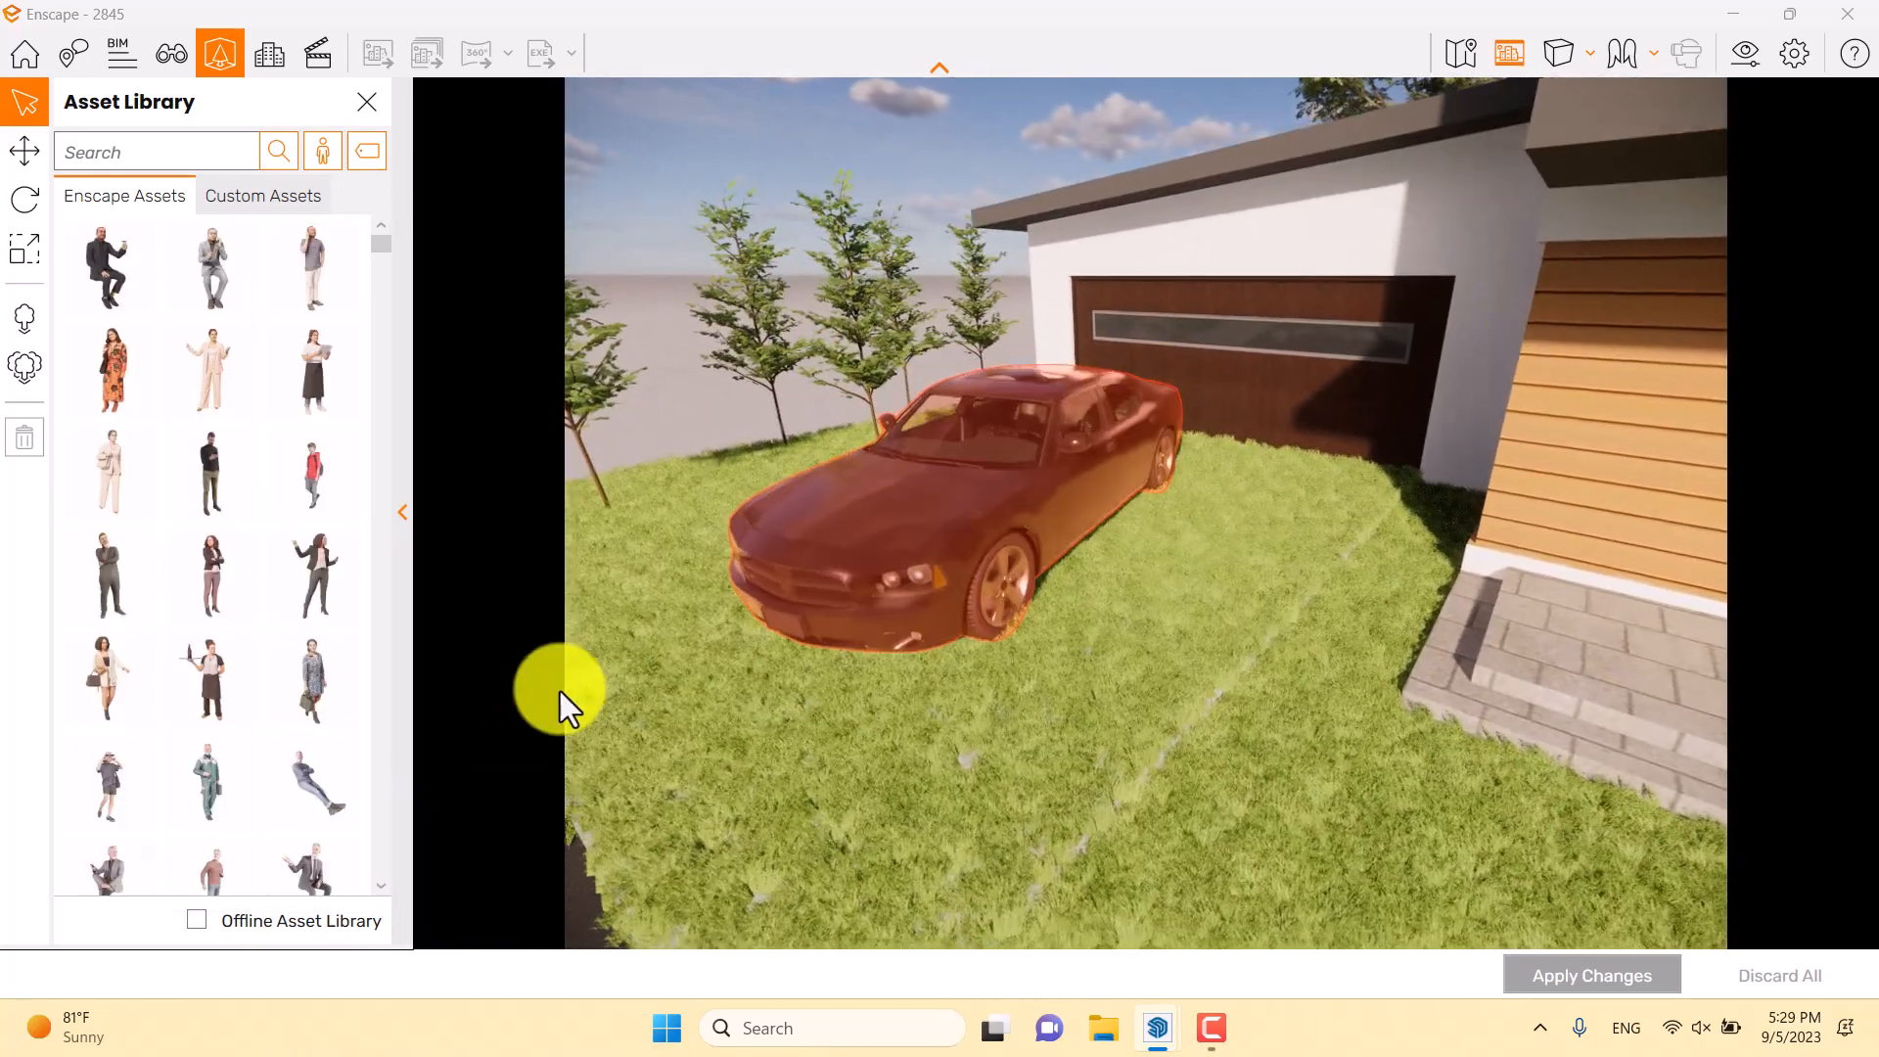
{"action": "left_click", "coordinate": [333, 677]}
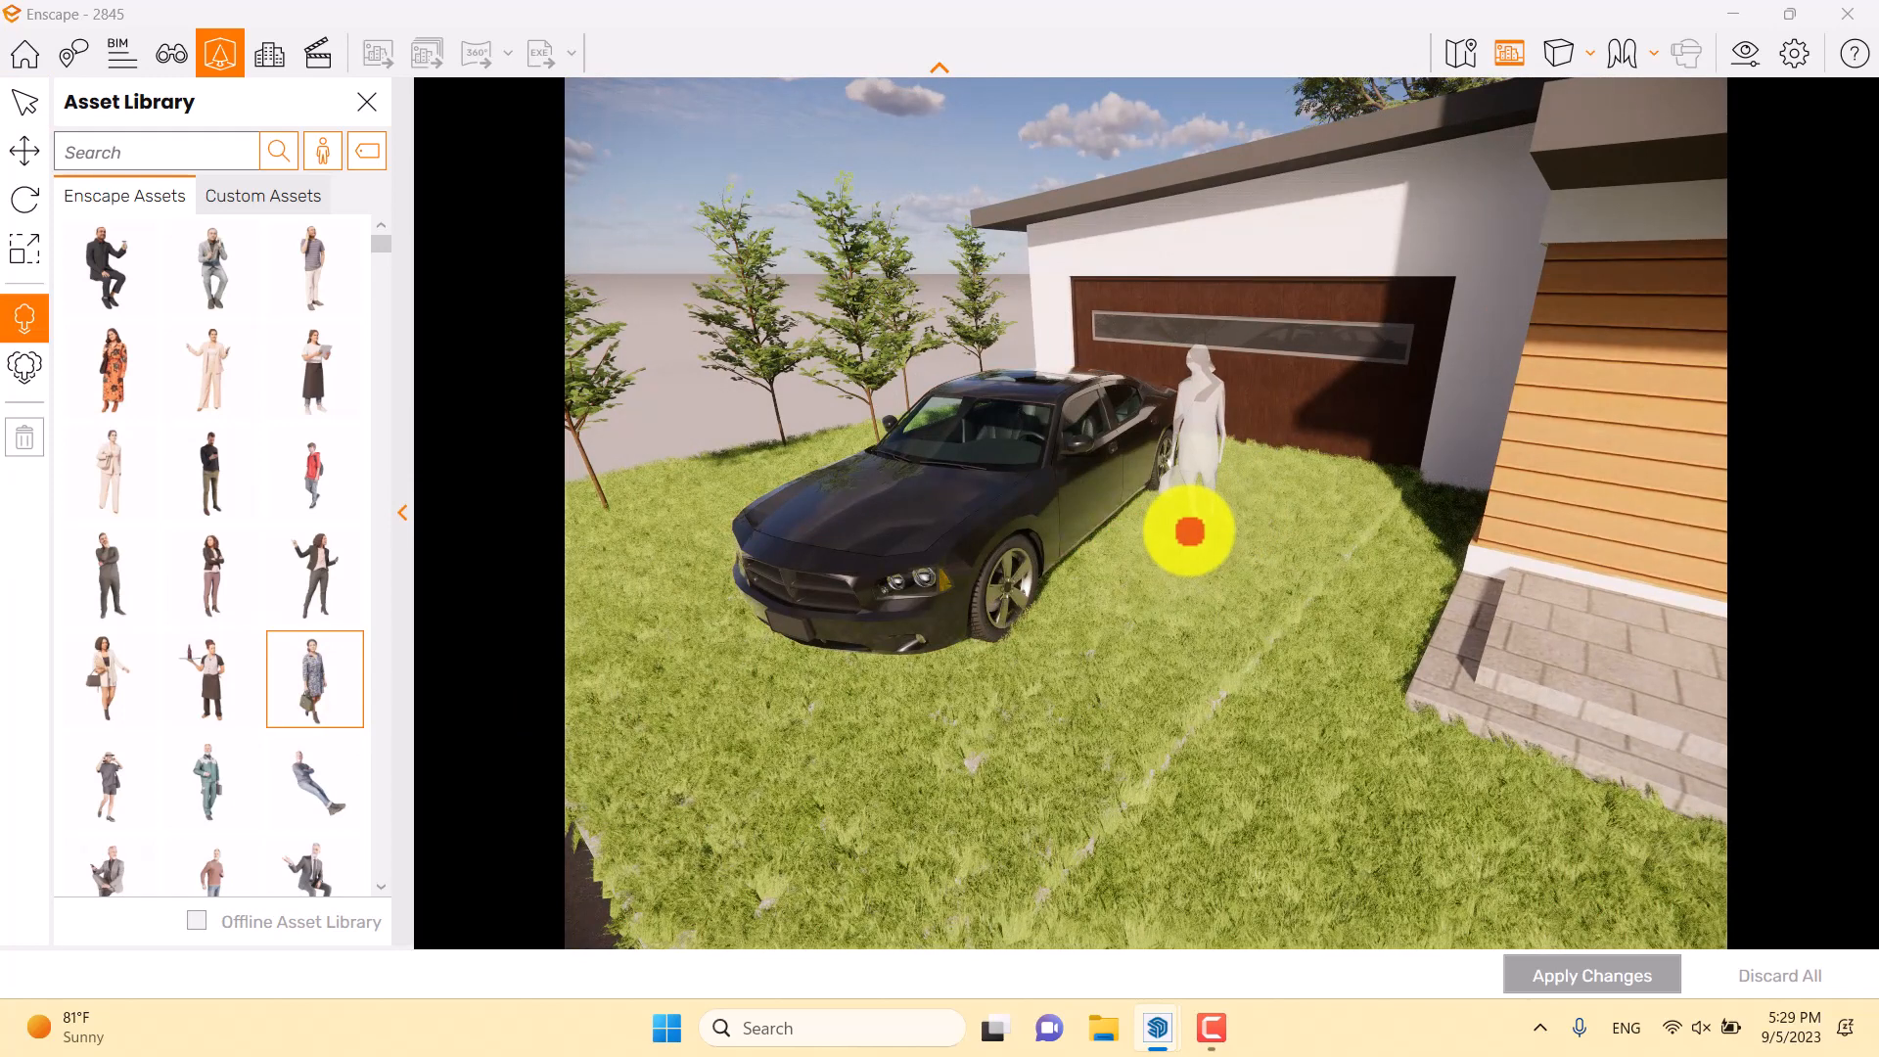
{"action": "left_click", "coordinate": [1189, 532]}
{"action": "left_click", "coordinate": [1562, 964]}
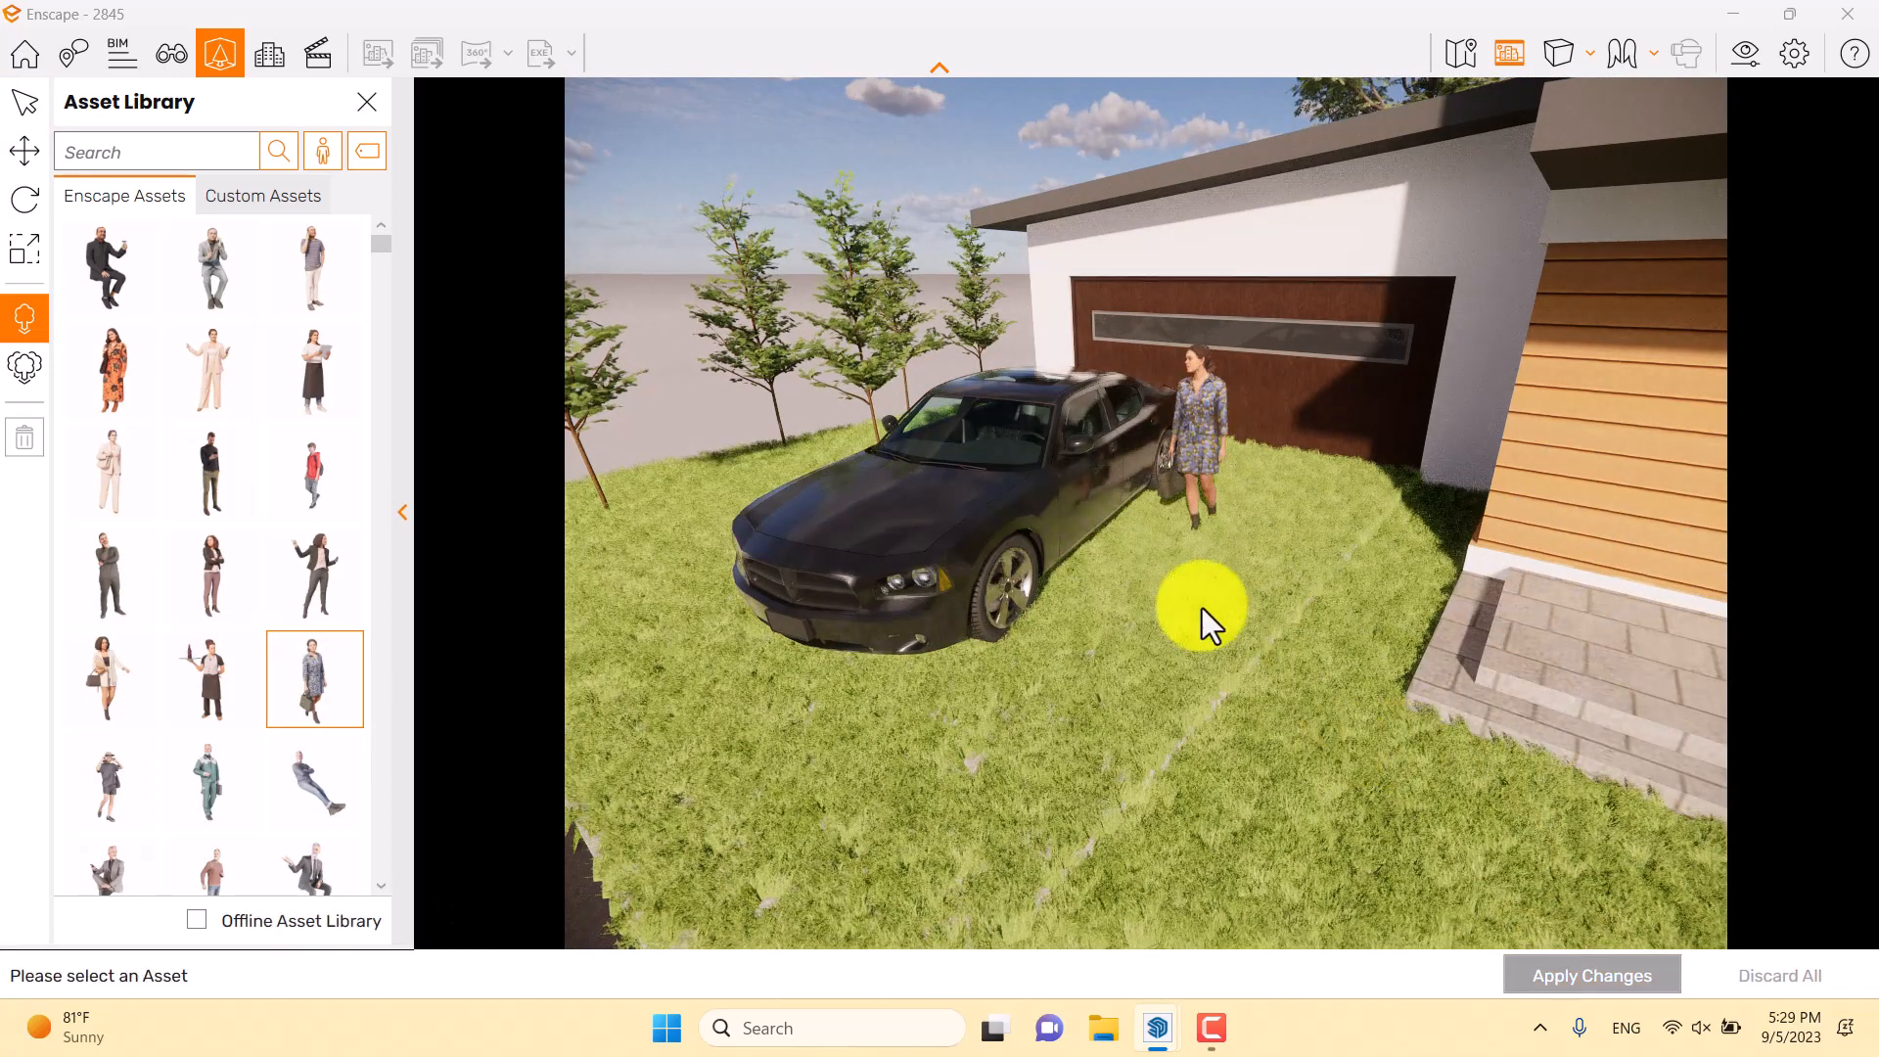
Close the asset library, back the camera away to a frontal view of the whole house and switch the projection to Two-Point
{"action": "left_click", "coordinate": [367, 102]}
{"action": "key", "text": "s"}
{"action": "left_click_drag", "start_coordinate": [907, 546], "coordinate": [902, 566]}
{"action": "key", "text": "s"}
{"action": "key", "text": "s"}
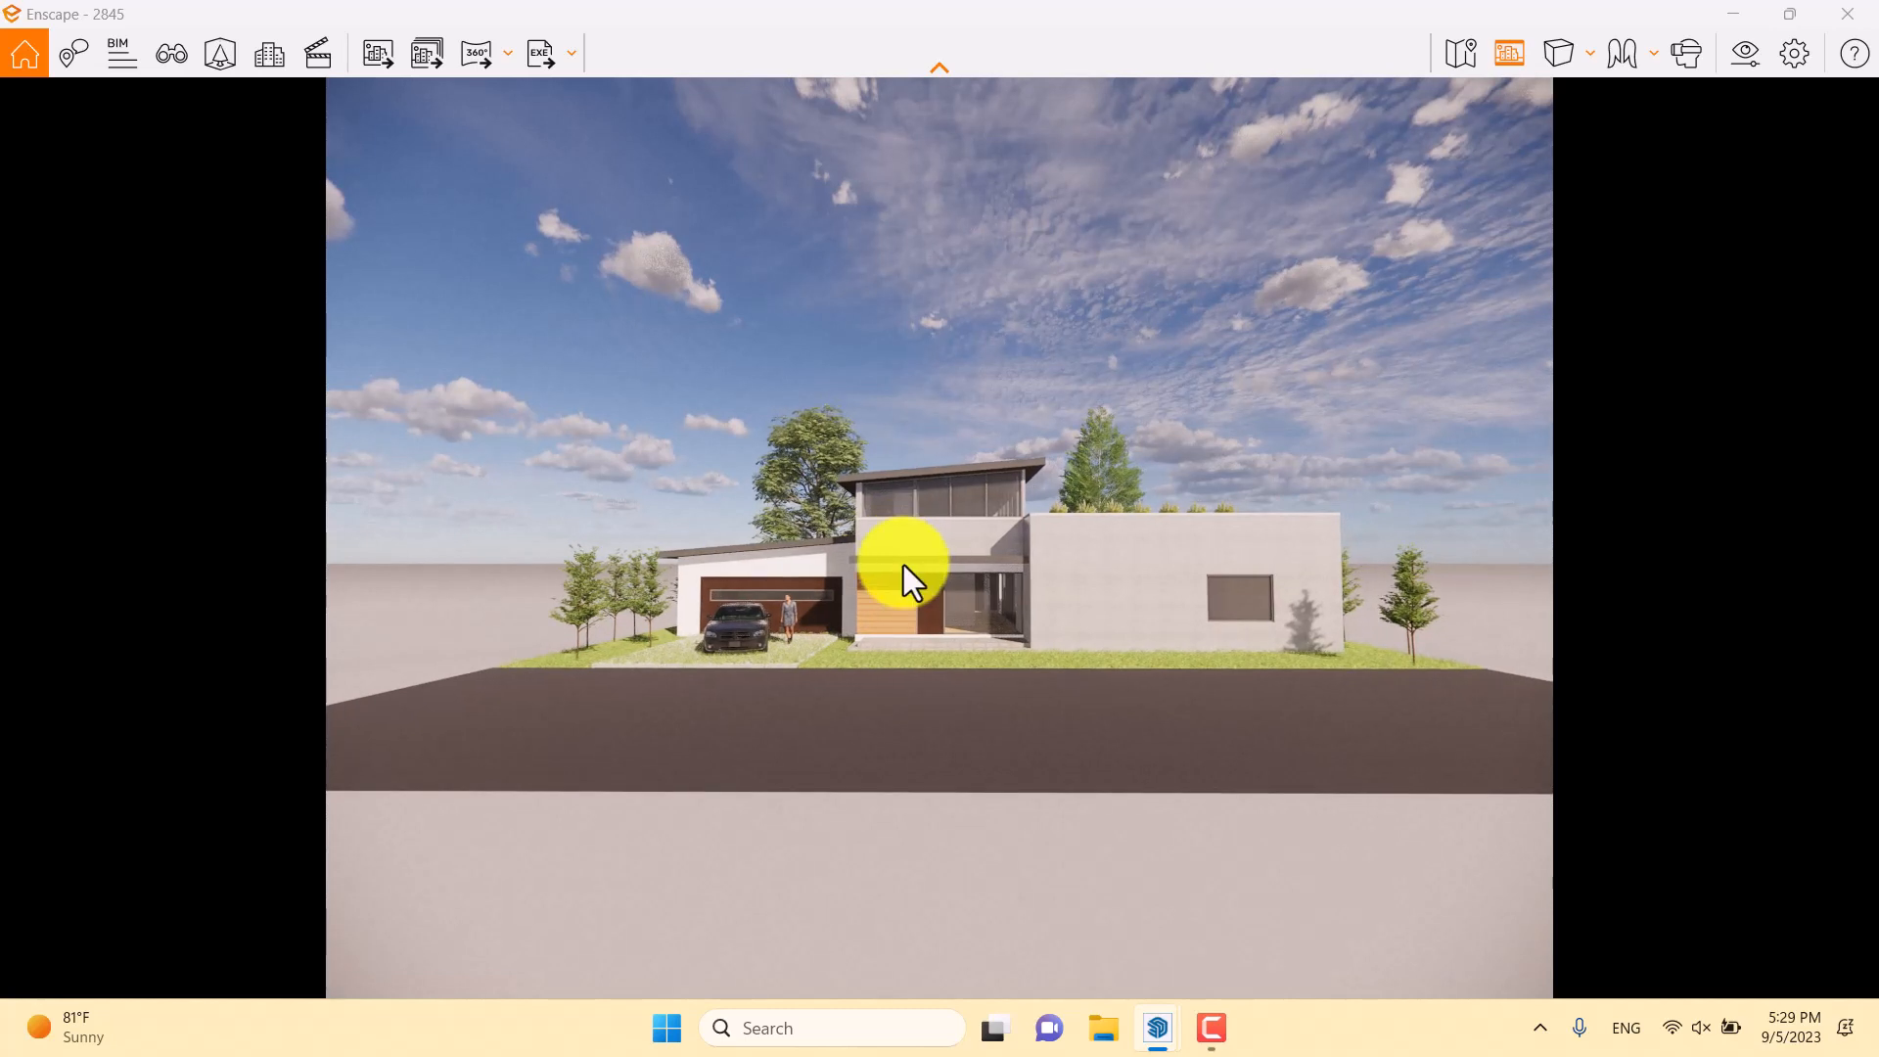
{"action": "left_click", "coordinate": [1538, 56]}
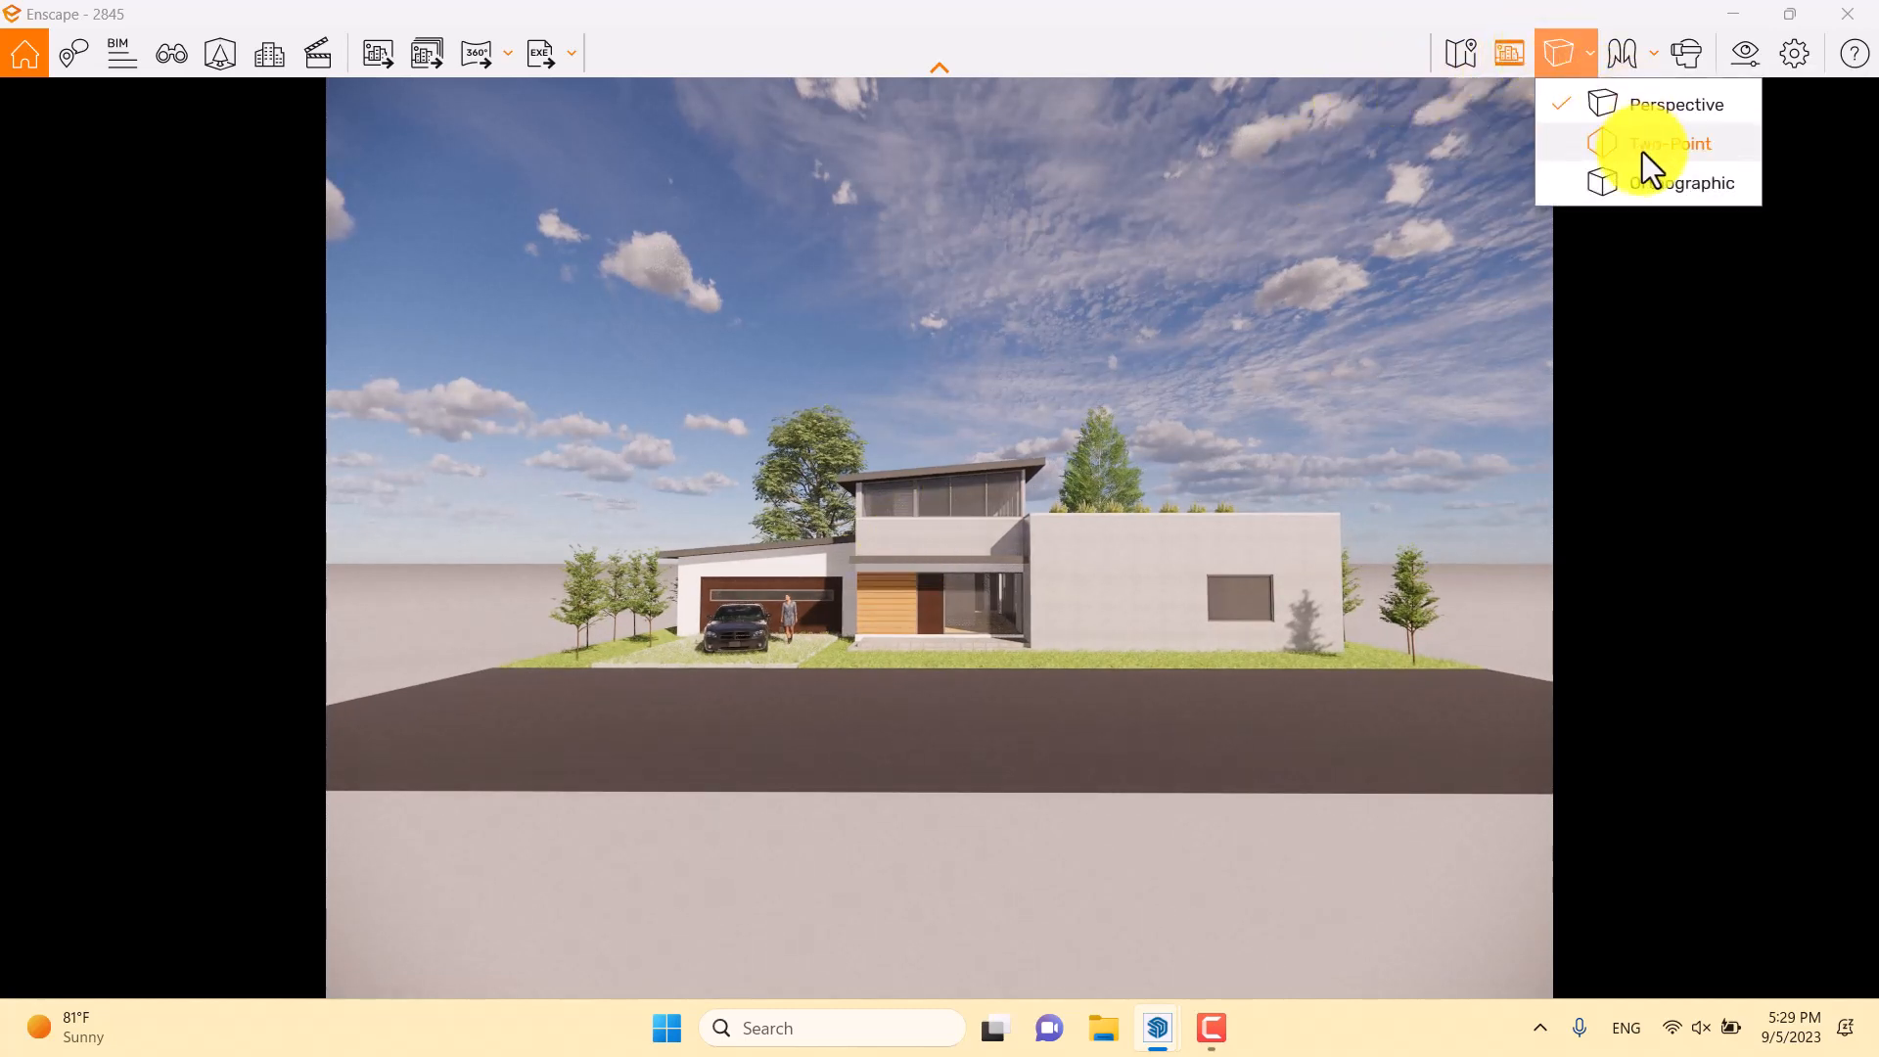
{"action": "left_click", "coordinate": [1664, 144]}
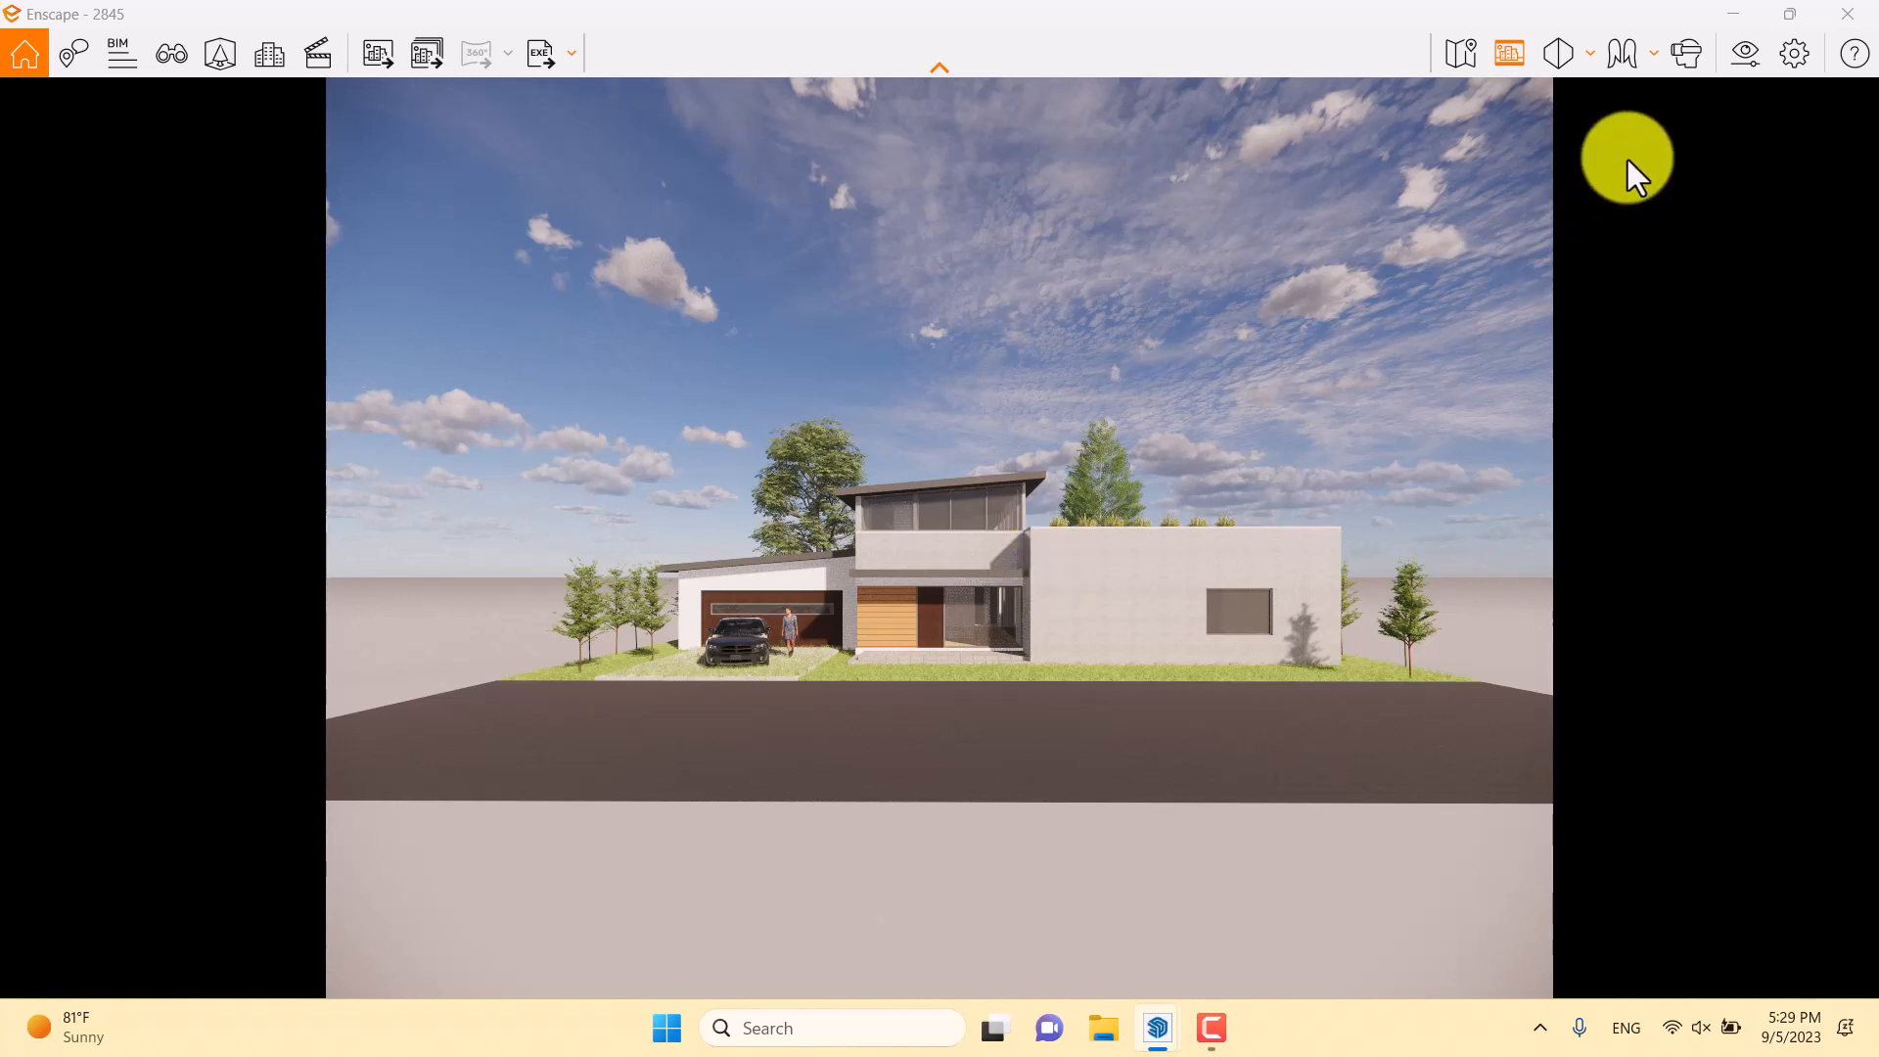
Set the sky's horizon source to White Cubes and reduce Cirrus Amount to 0 % and Contrails to 0
{"action": "left_click", "coordinate": [1748, 55]}
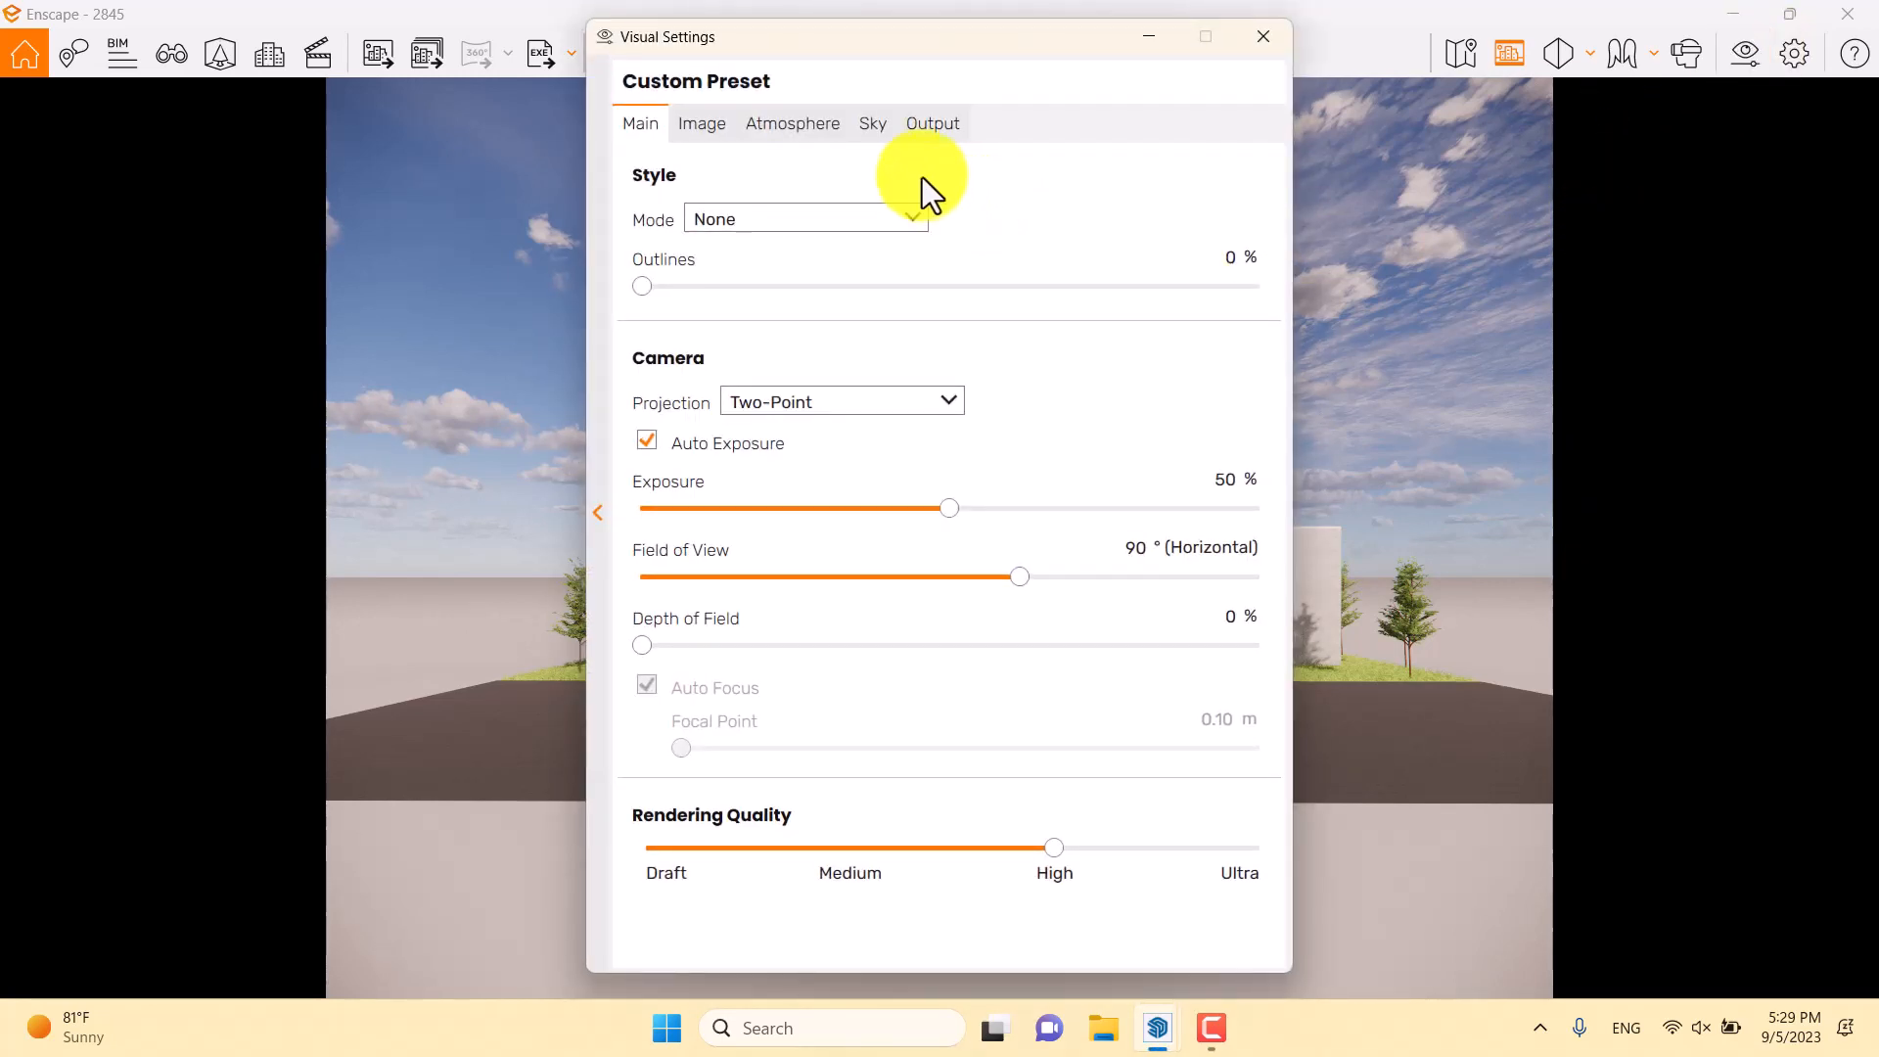
{"action": "left_click", "coordinate": [872, 141]}
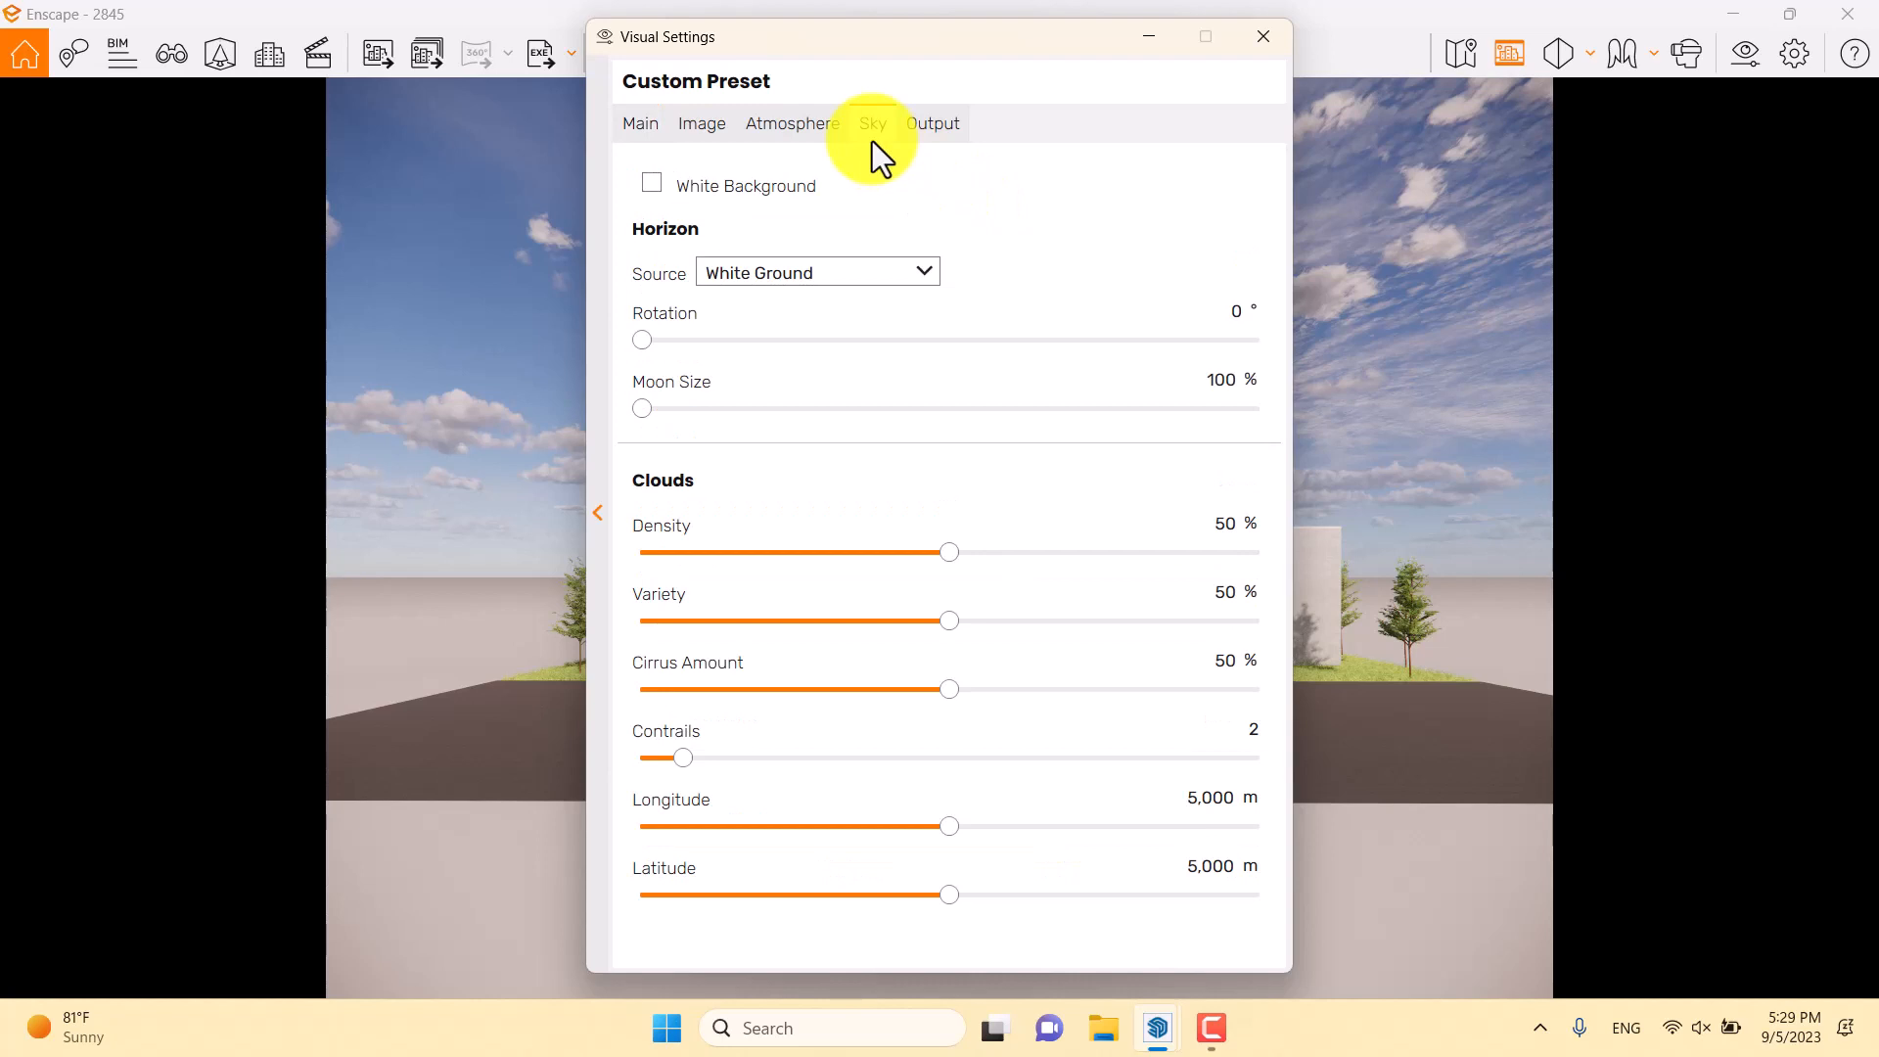
{"action": "left_click", "coordinate": [843, 272]}
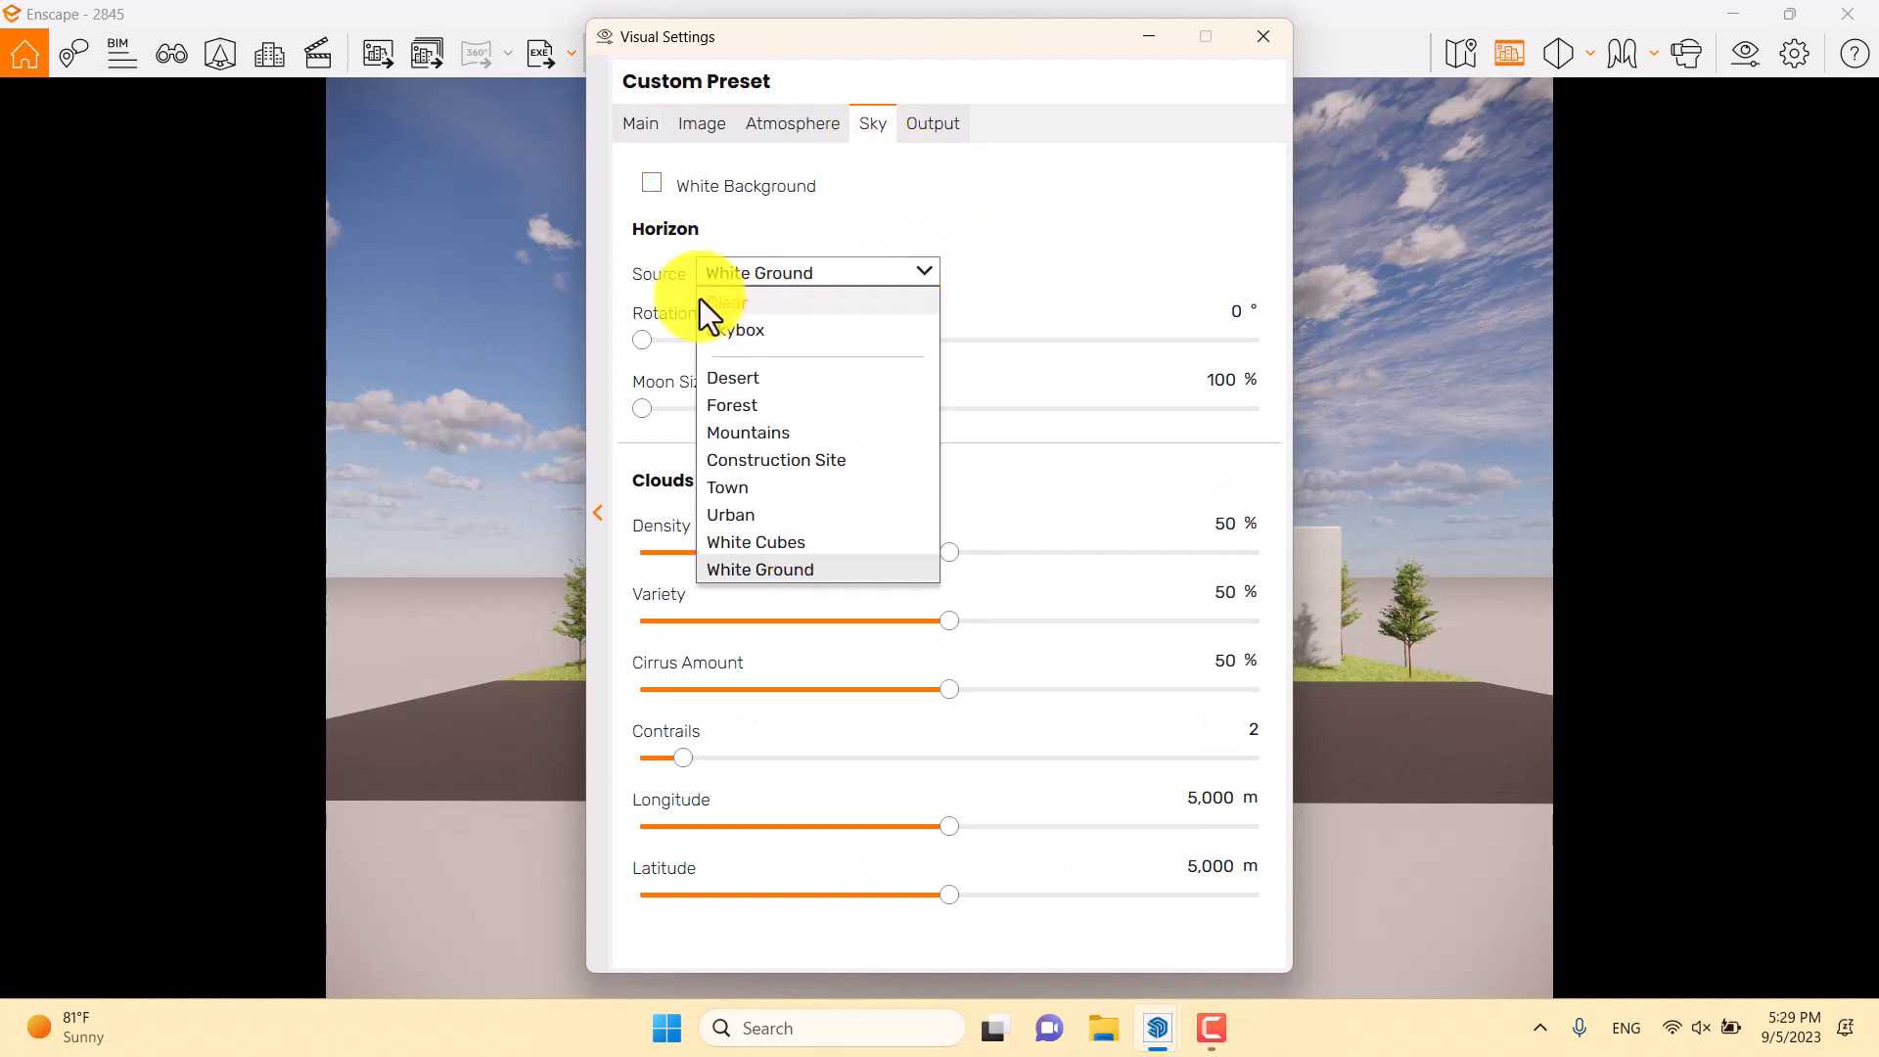
{"action": "left_click", "coordinate": [759, 544]}
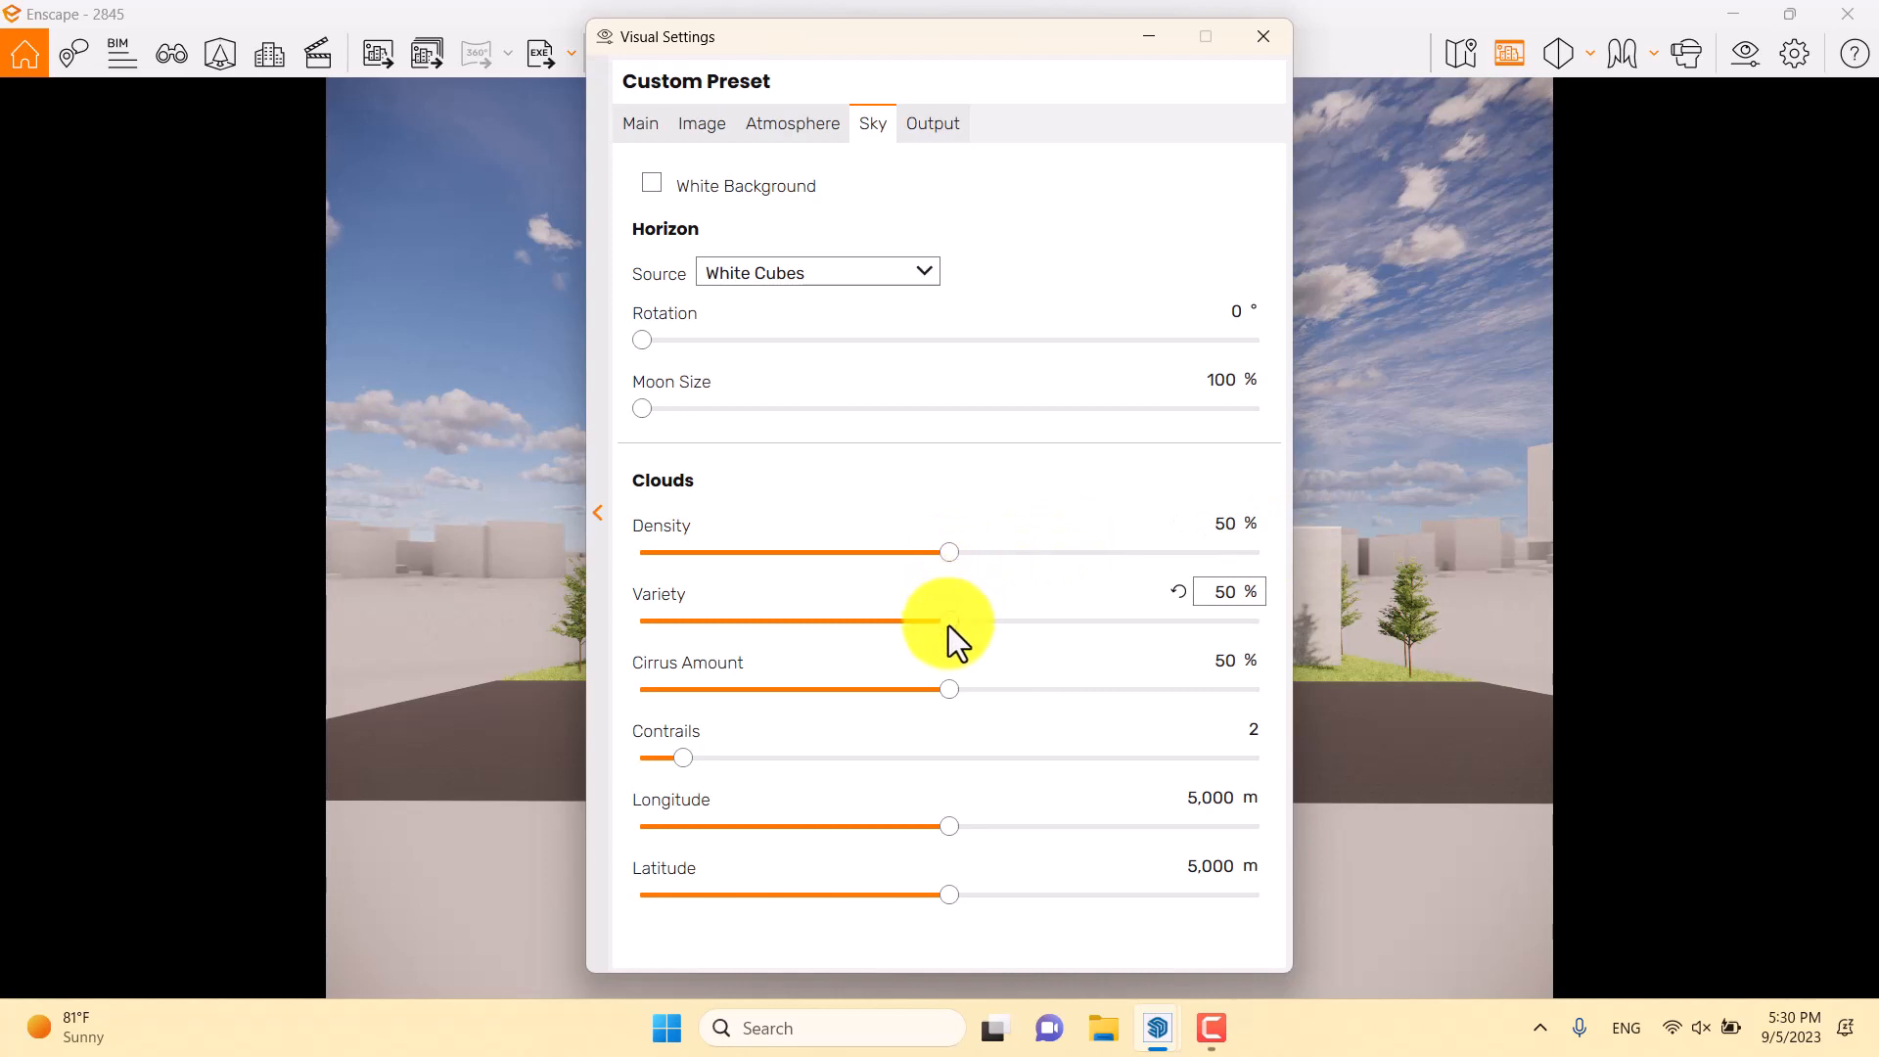
{"action": "left_click_drag", "start_coordinate": [948, 691], "coordinate": [568, 707]}
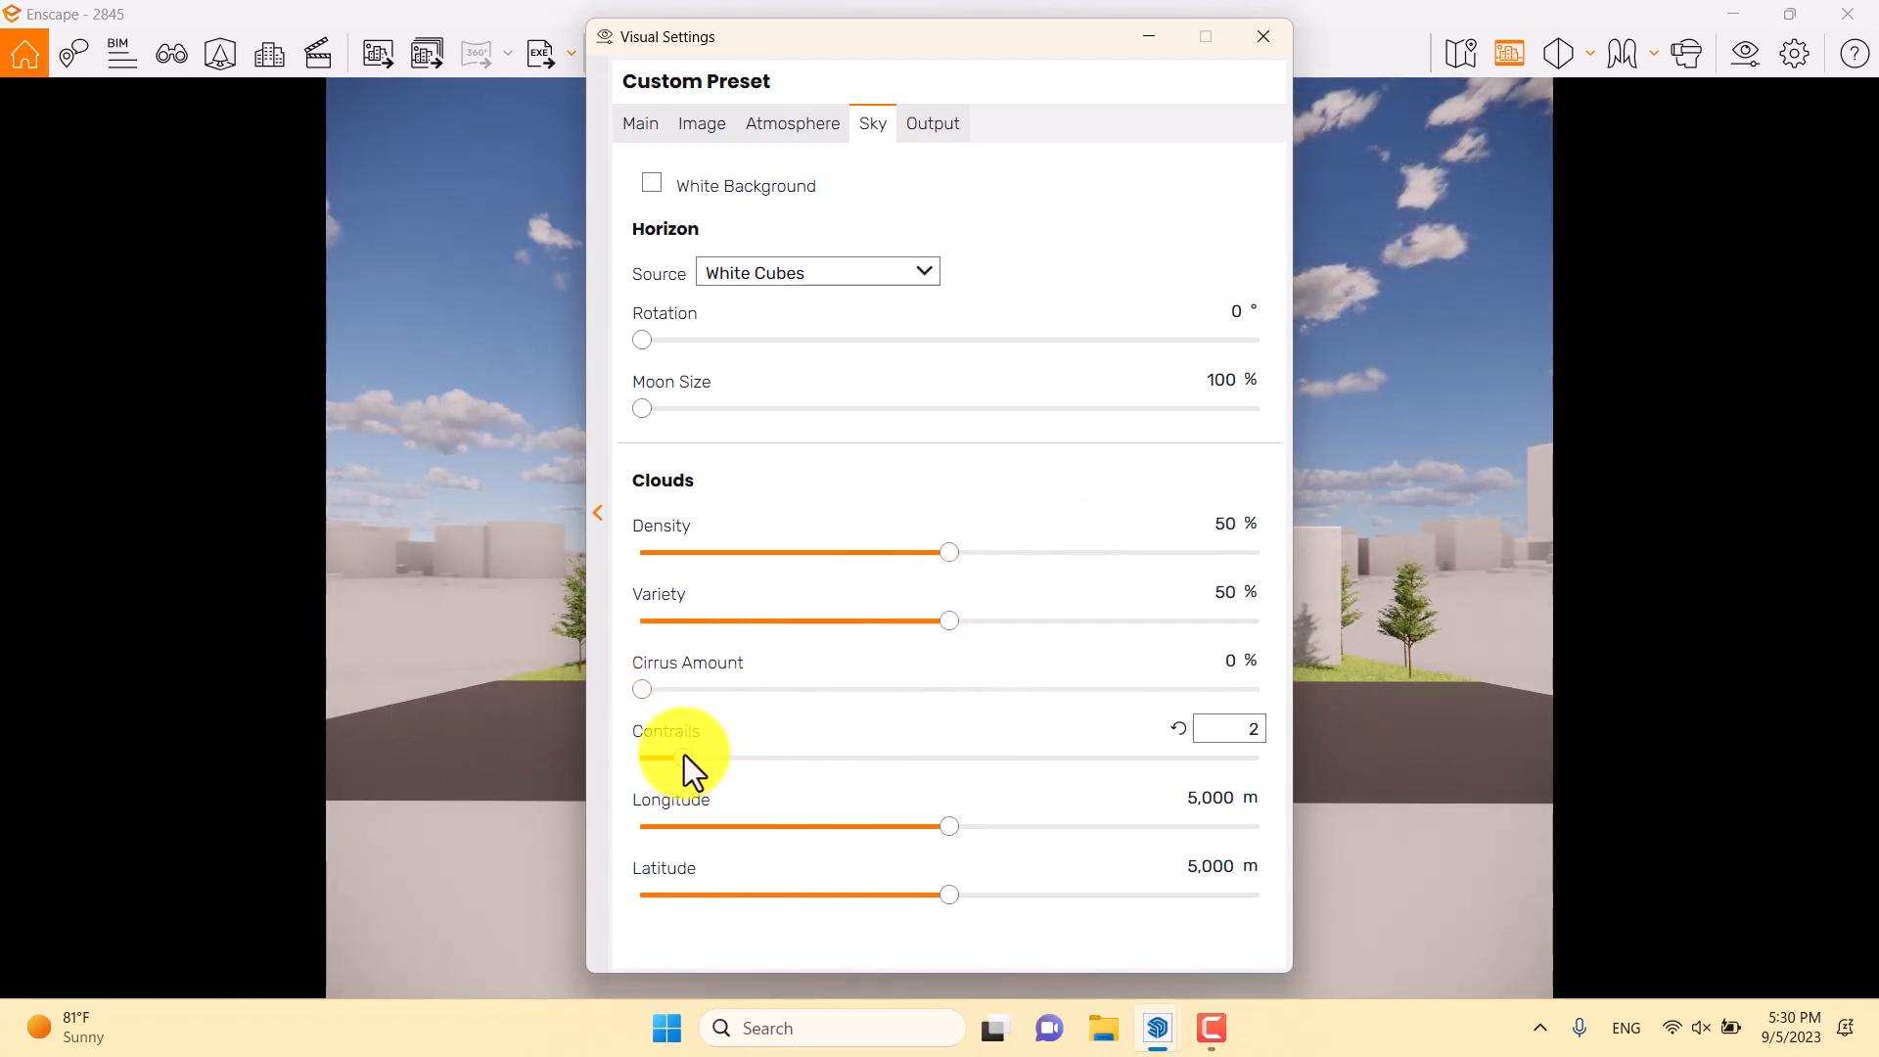
{"action": "left_click_drag", "start_coordinate": [684, 755], "coordinate": [599, 755]}
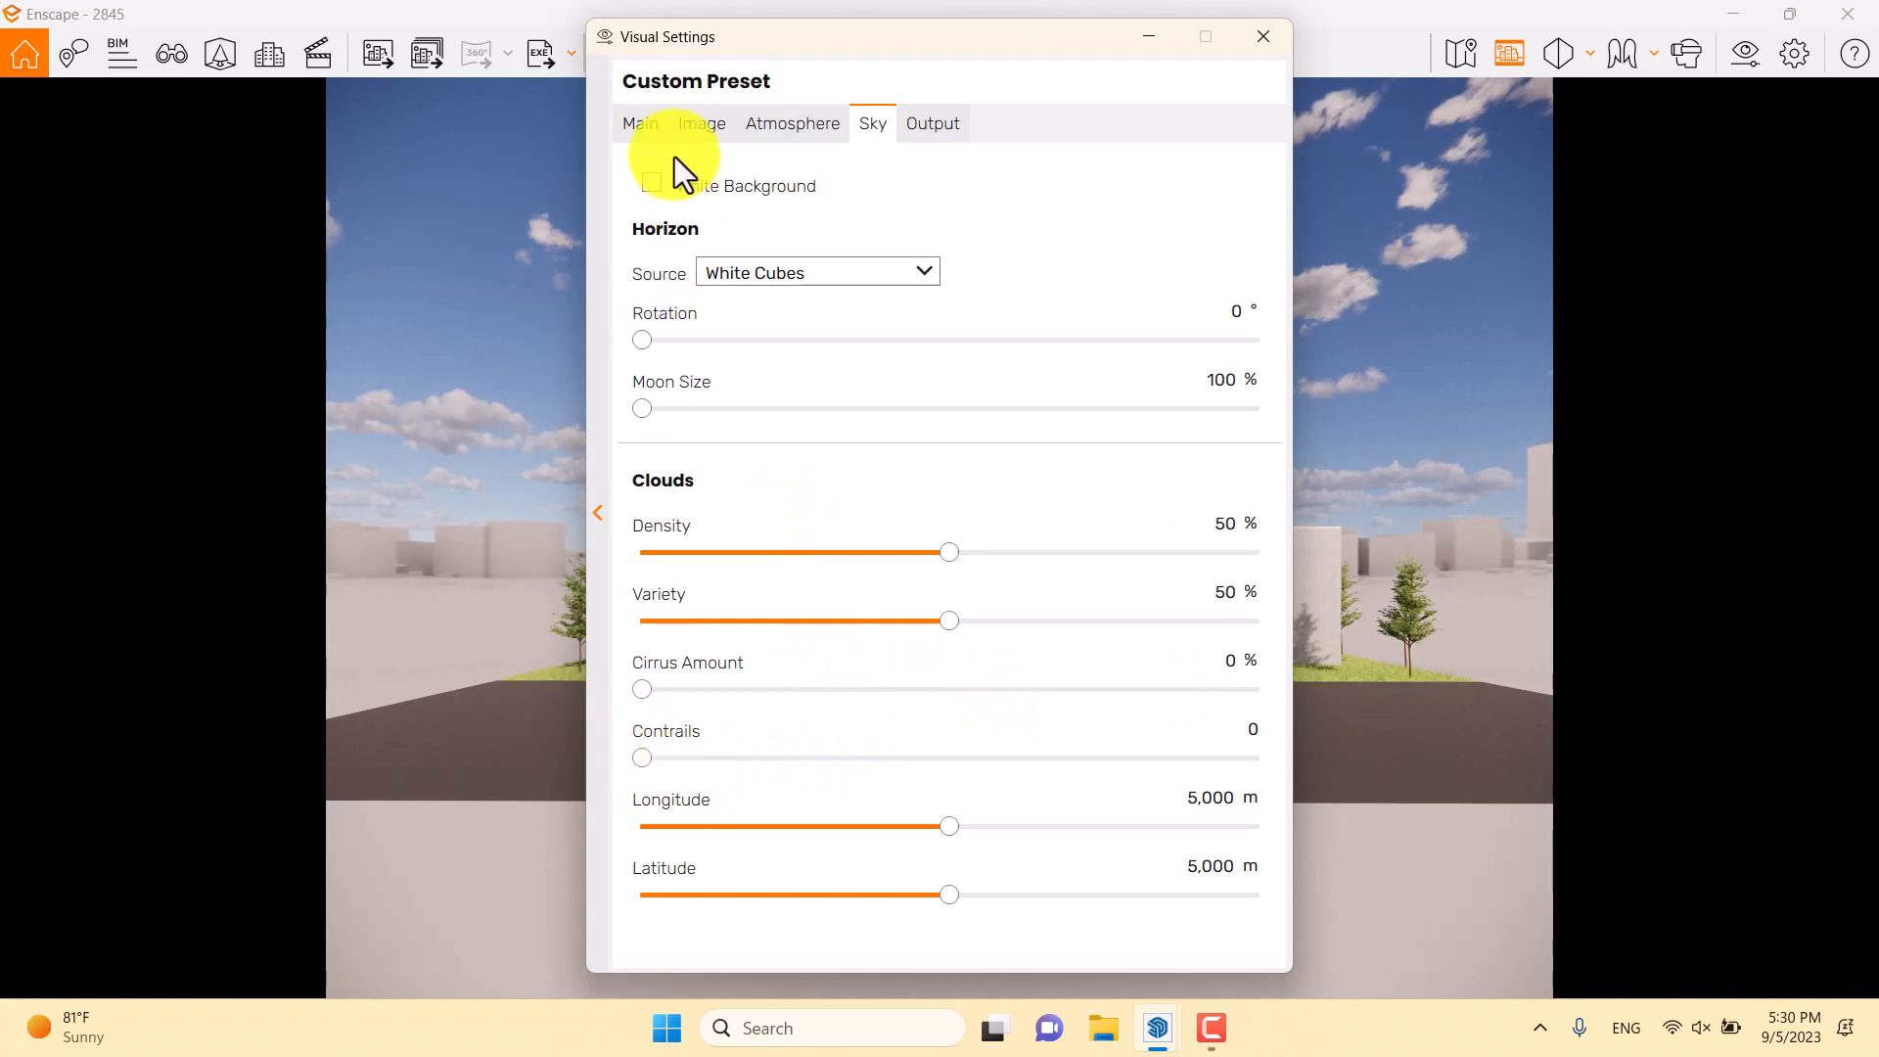
Set the camera's horizontal field of view to 49°, reframe the house and close the visual settings
{"action": "left_click", "coordinate": [648, 133]}
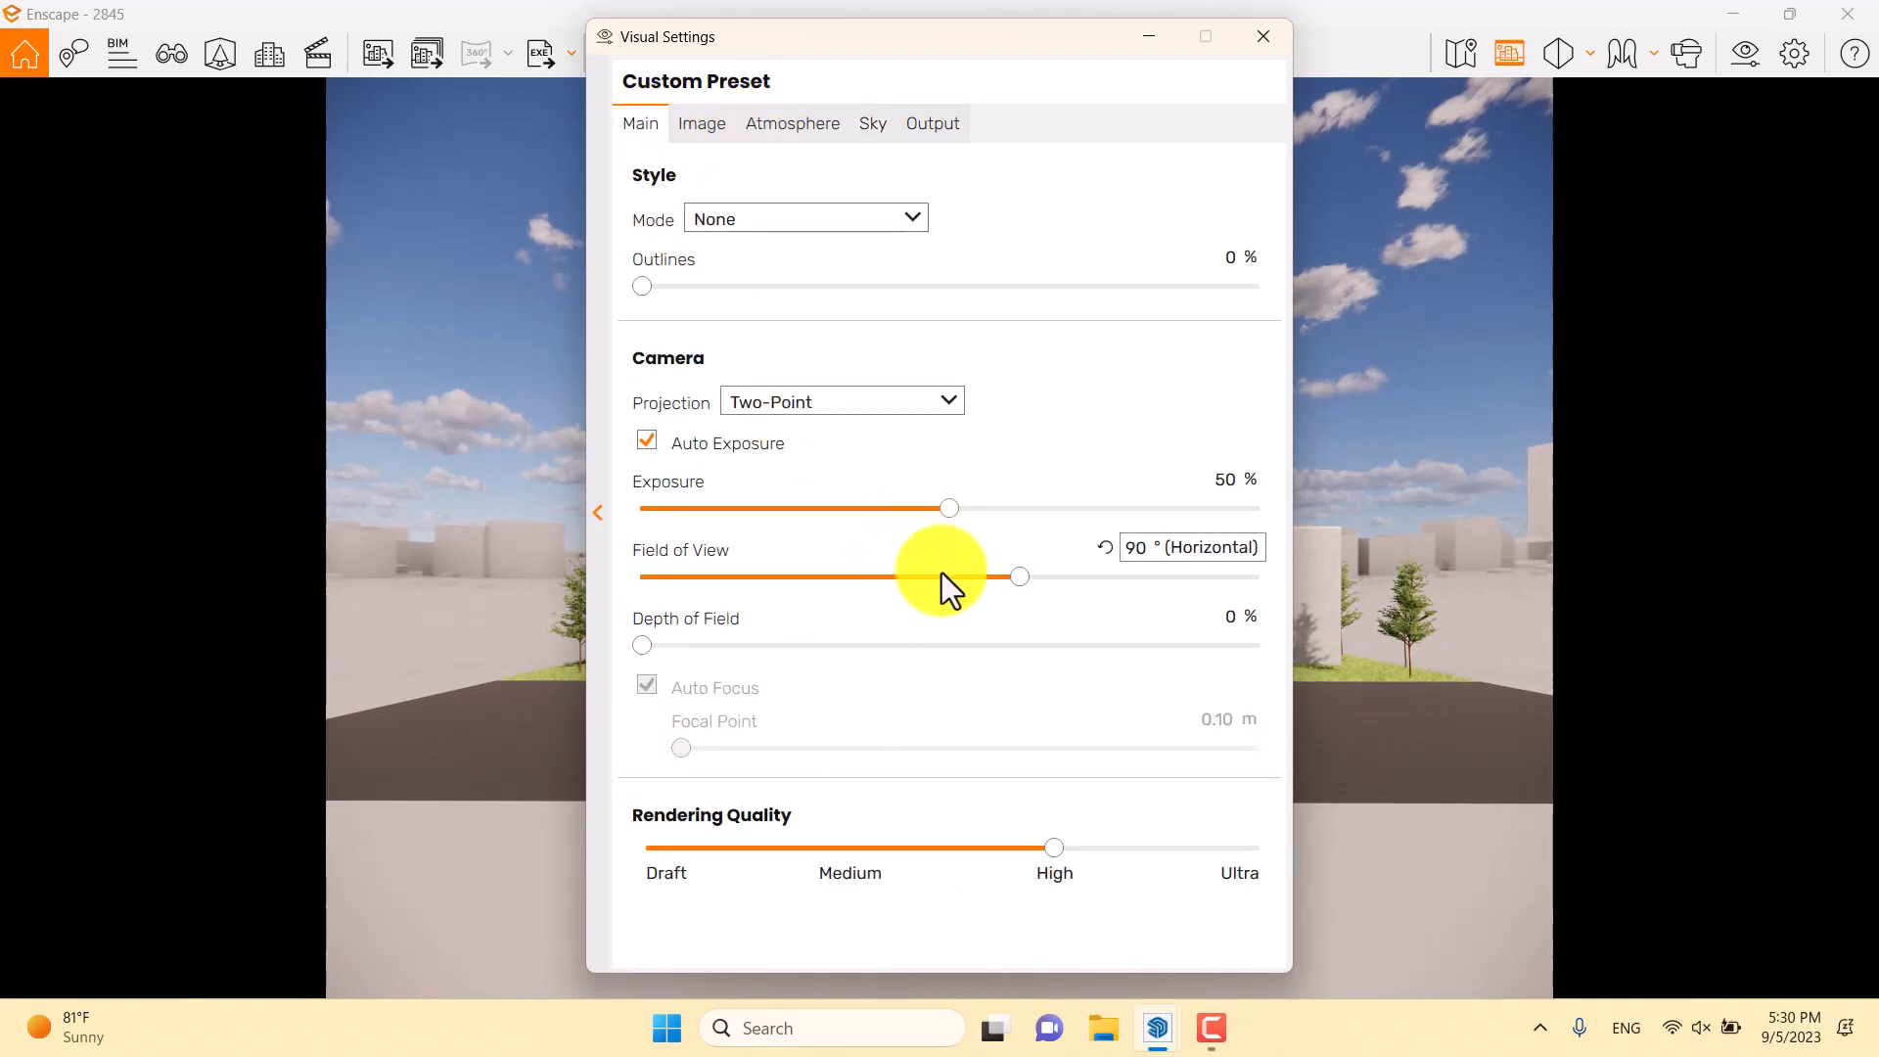
{"action": "left_click_drag", "start_coordinate": [1014, 578], "coordinate": [824, 571]}
{"action": "left_click", "coordinate": [513, 597]}
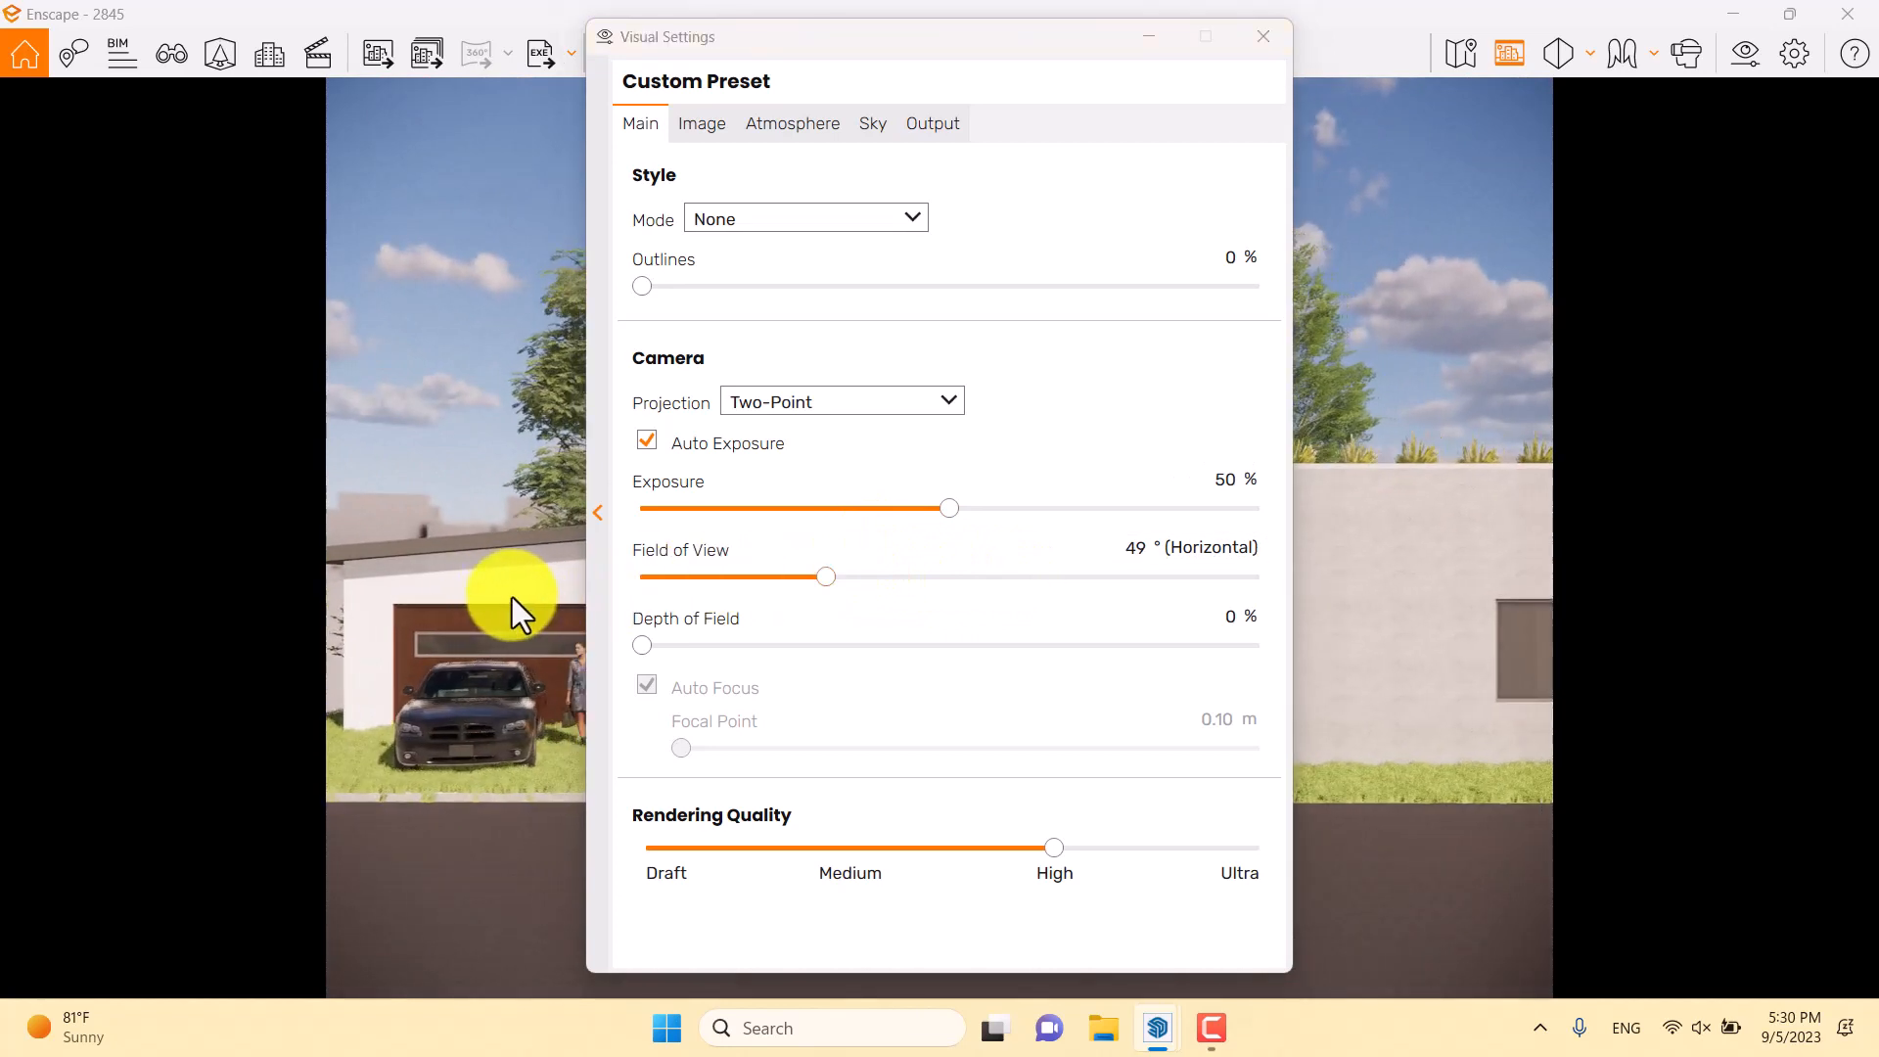
{"action": "right_click_drag", "start_coordinate": [512, 596], "coordinate": [501, 588]}
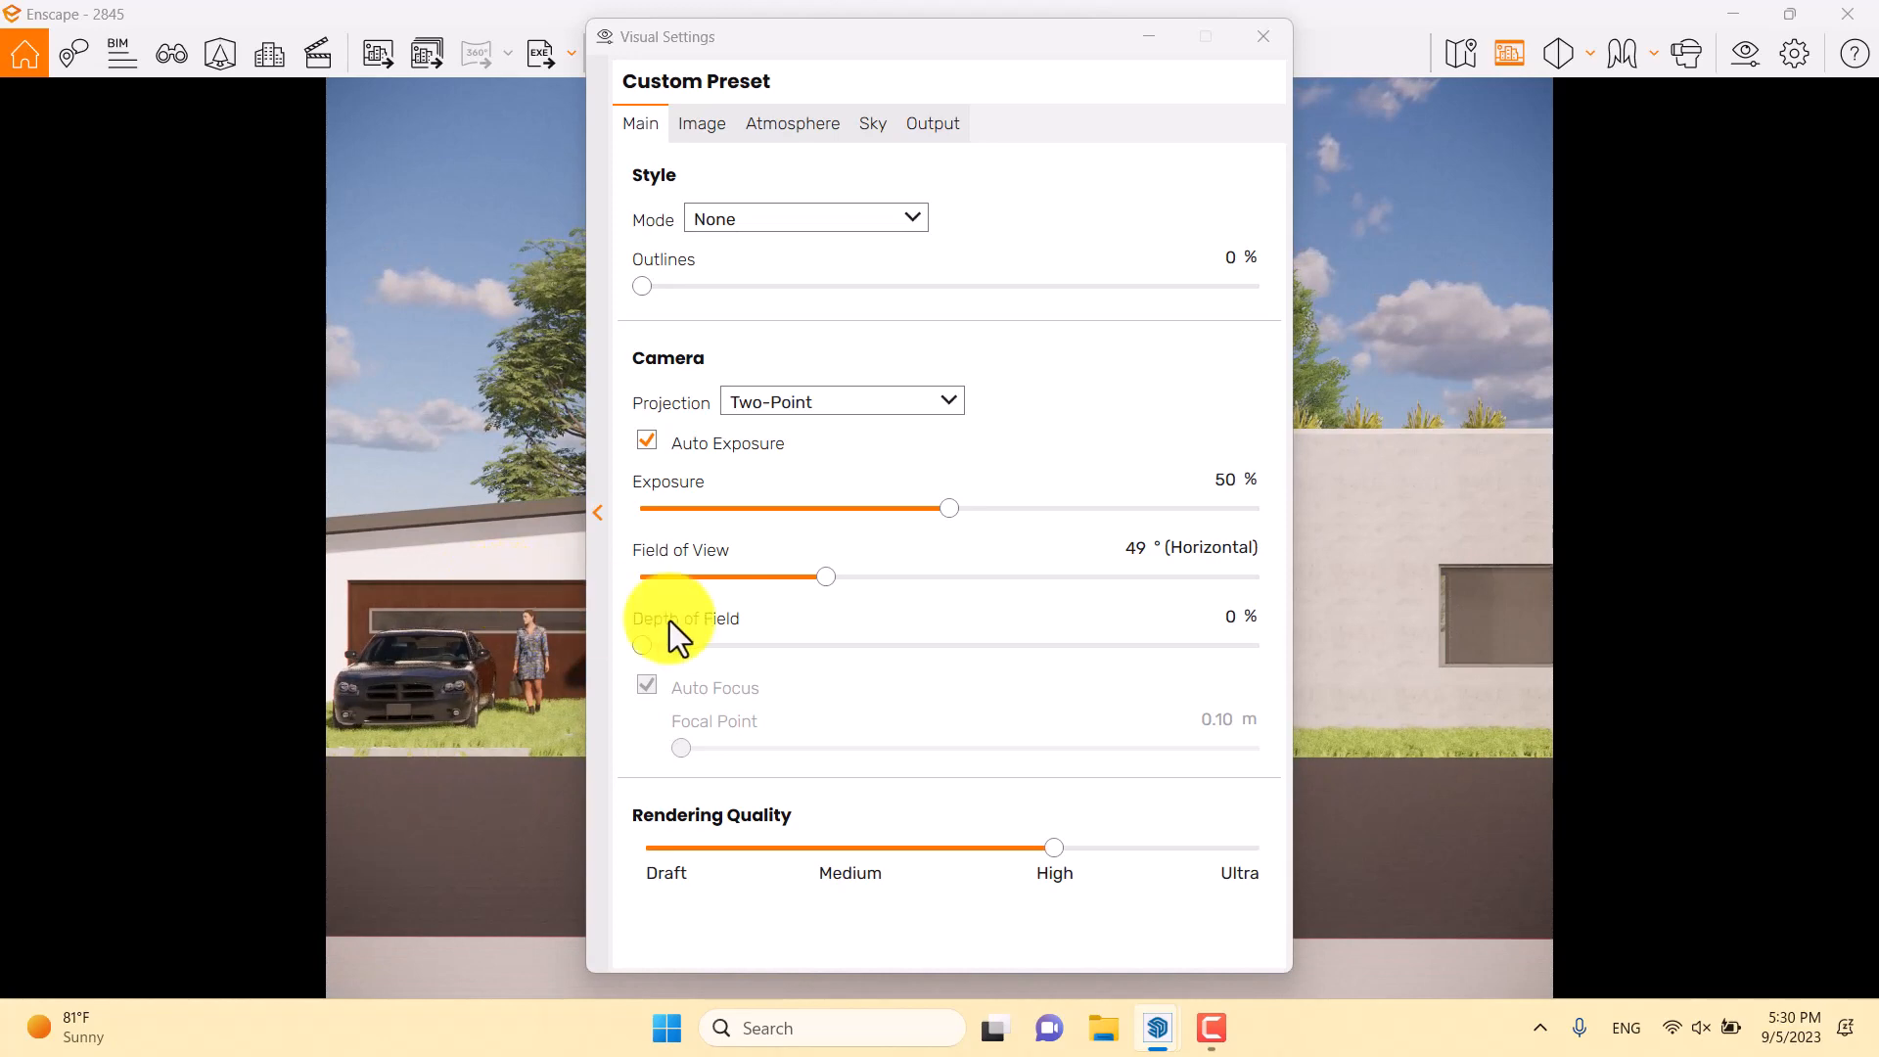
{"action": "left_click", "coordinate": [1264, 37]}
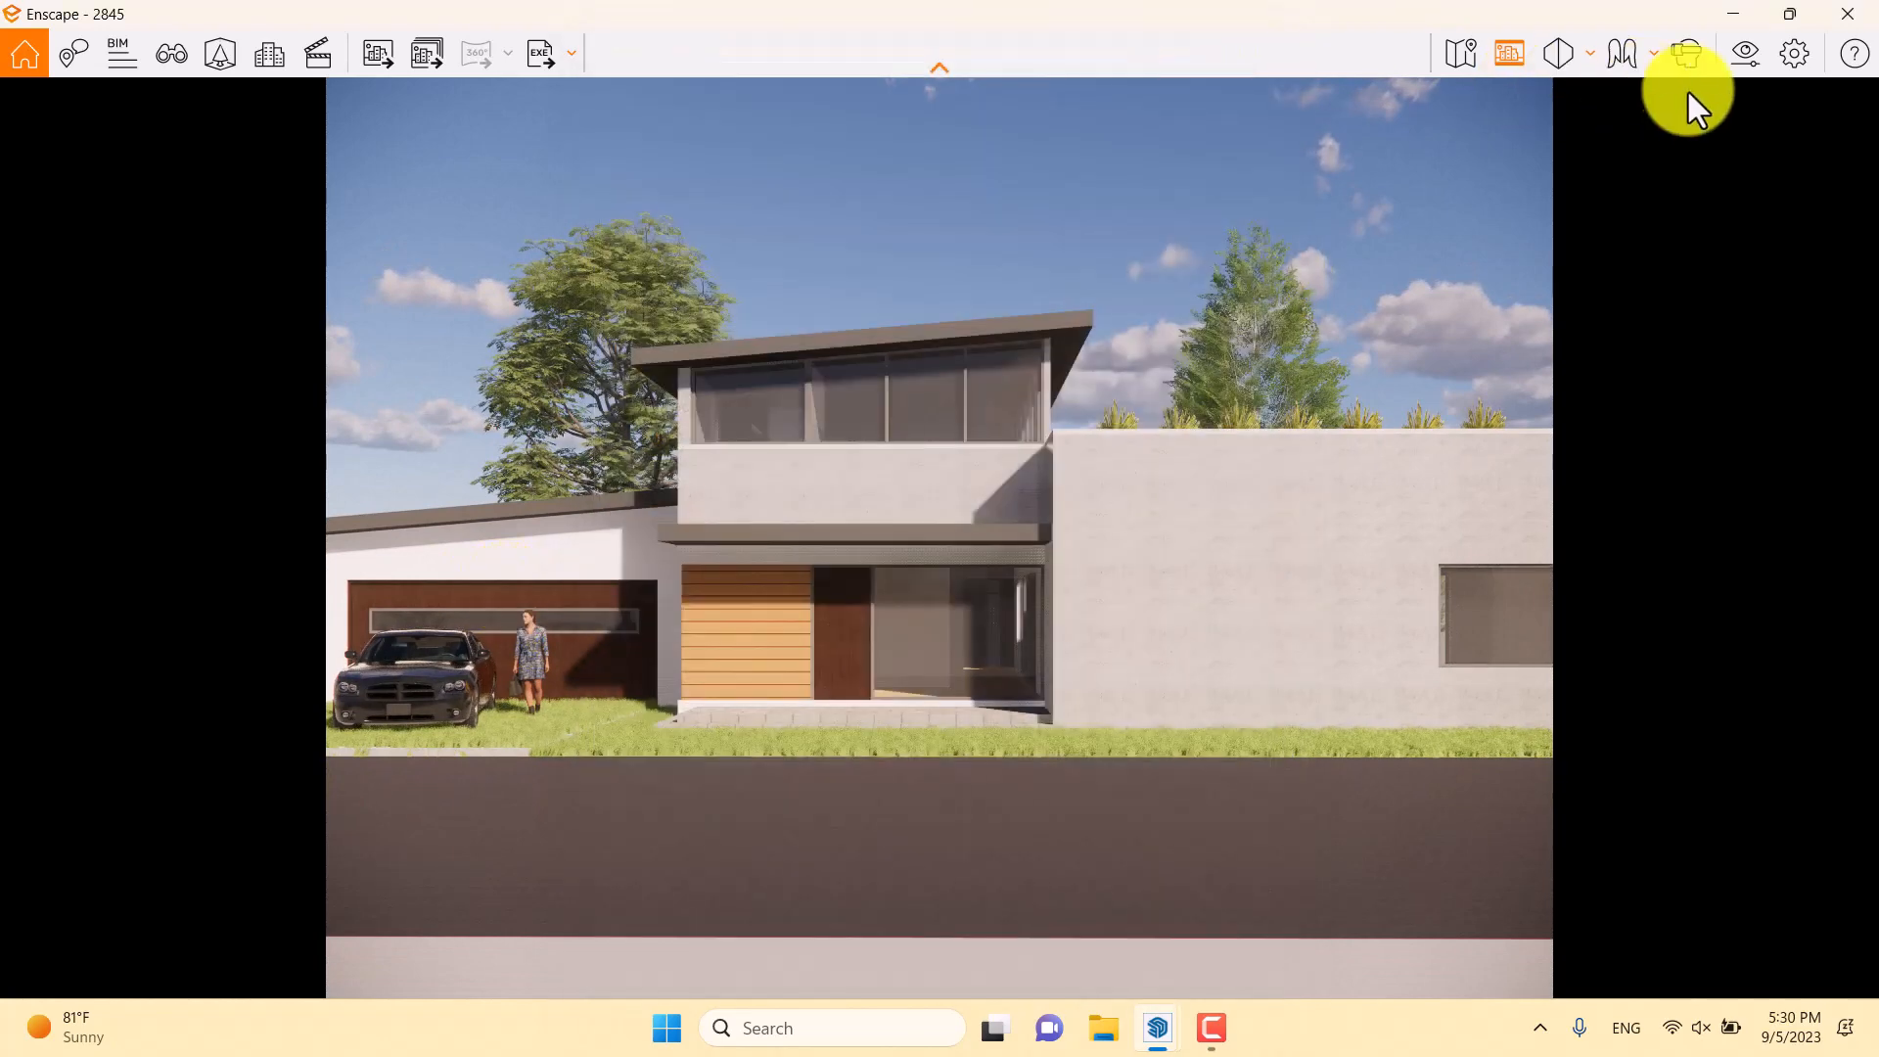
Set the output resolution to Full HD, close the visual settings and turn the safe frame back on
{"action": "left_click", "coordinate": [1518, 55]}
{"action": "left_click", "coordinate": [1736, 59]}
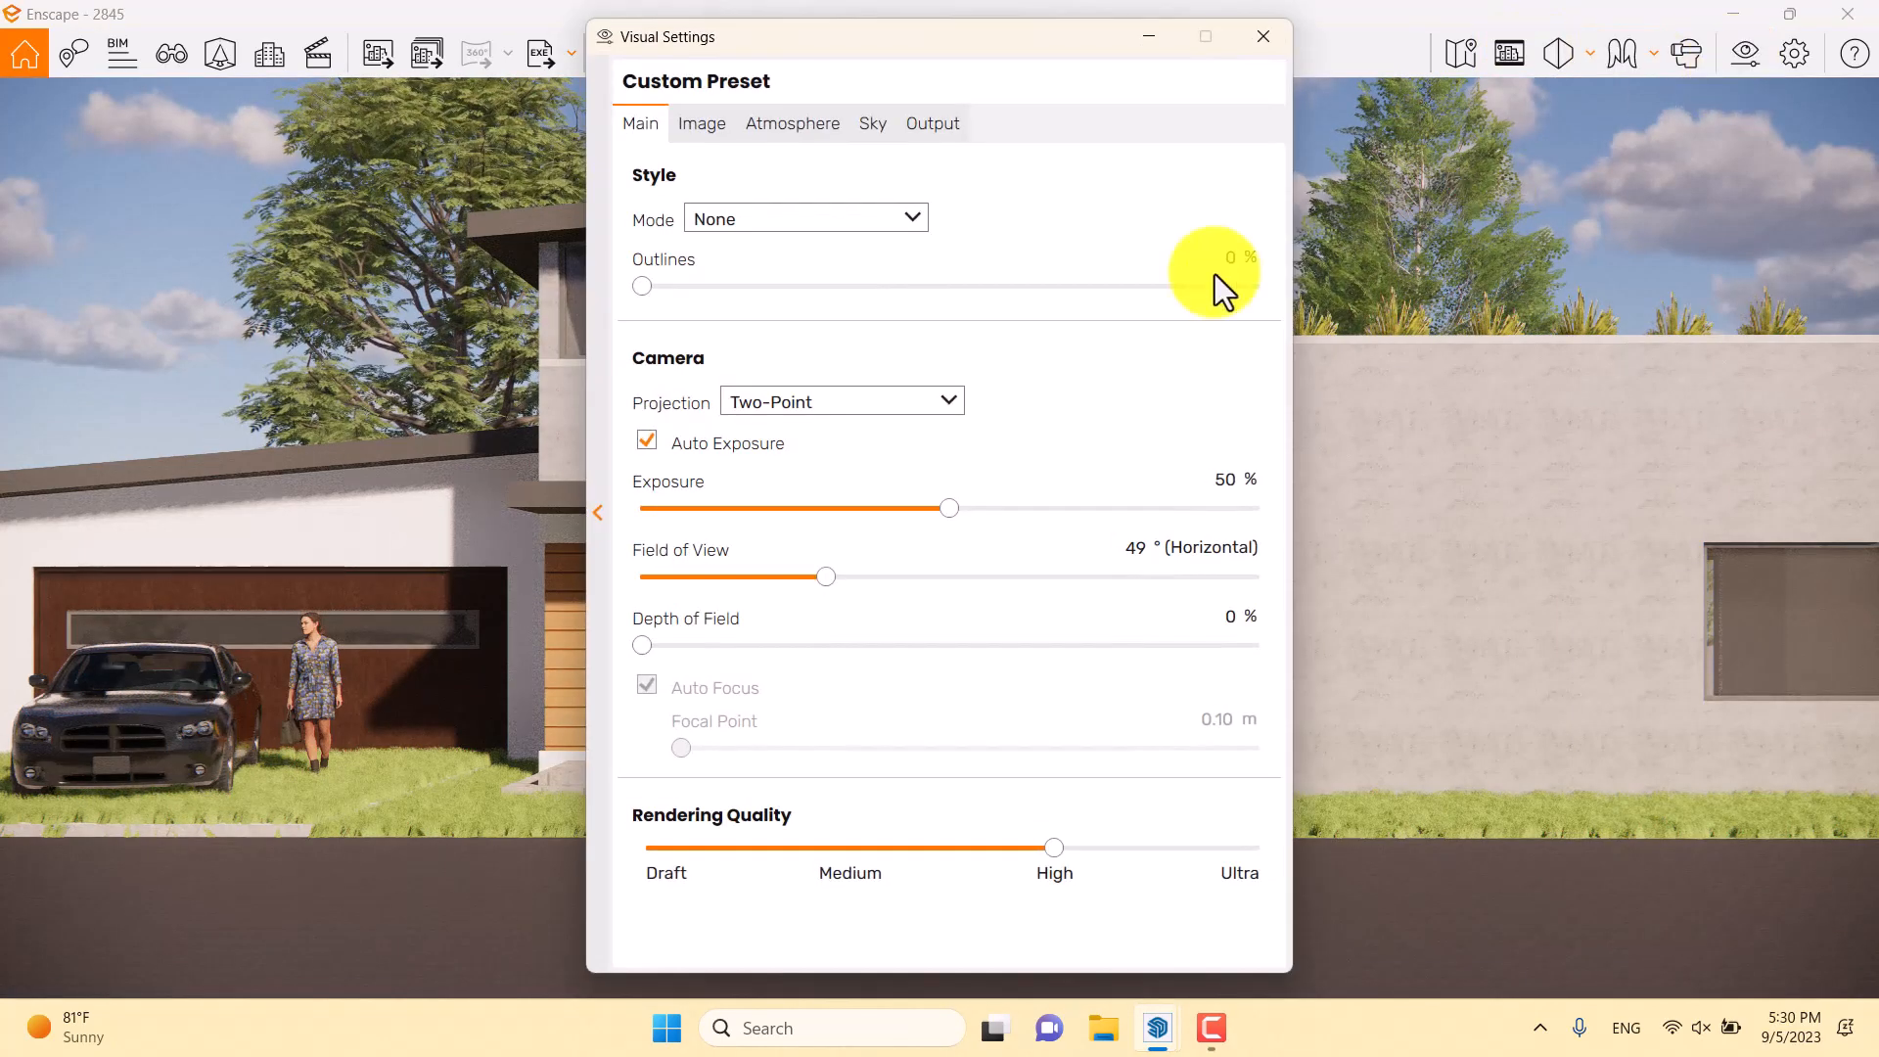
{"action": "left_click", "coordinate": [939, 142]}
{"action": "left_click", "coordinate": [853, 218]}
{"action": "left_click", "coordinate": [824, 333]}
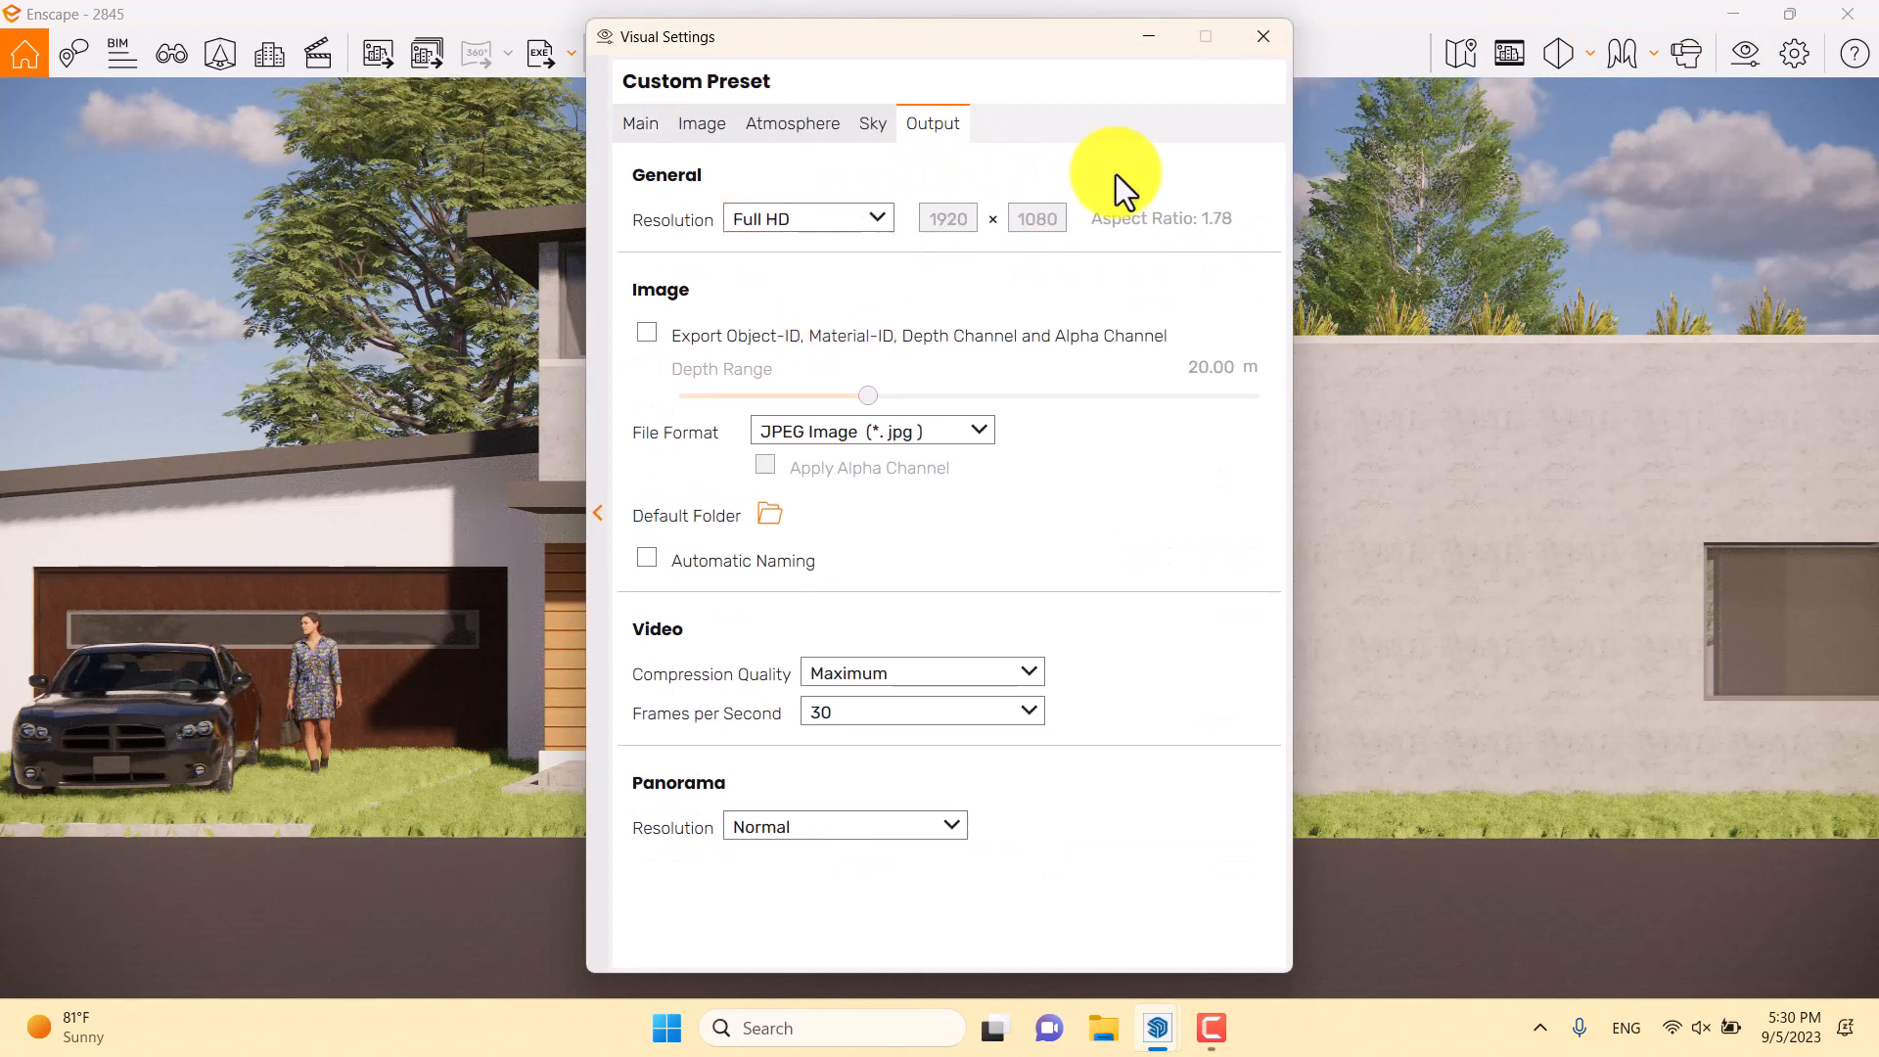
{"action": "left_click", "coordinate": [1306, 25]}
{"action": "left_click", "coordinate": [1265, 38]}
{"action": "left_click", "coordinate": [1507, 60]}
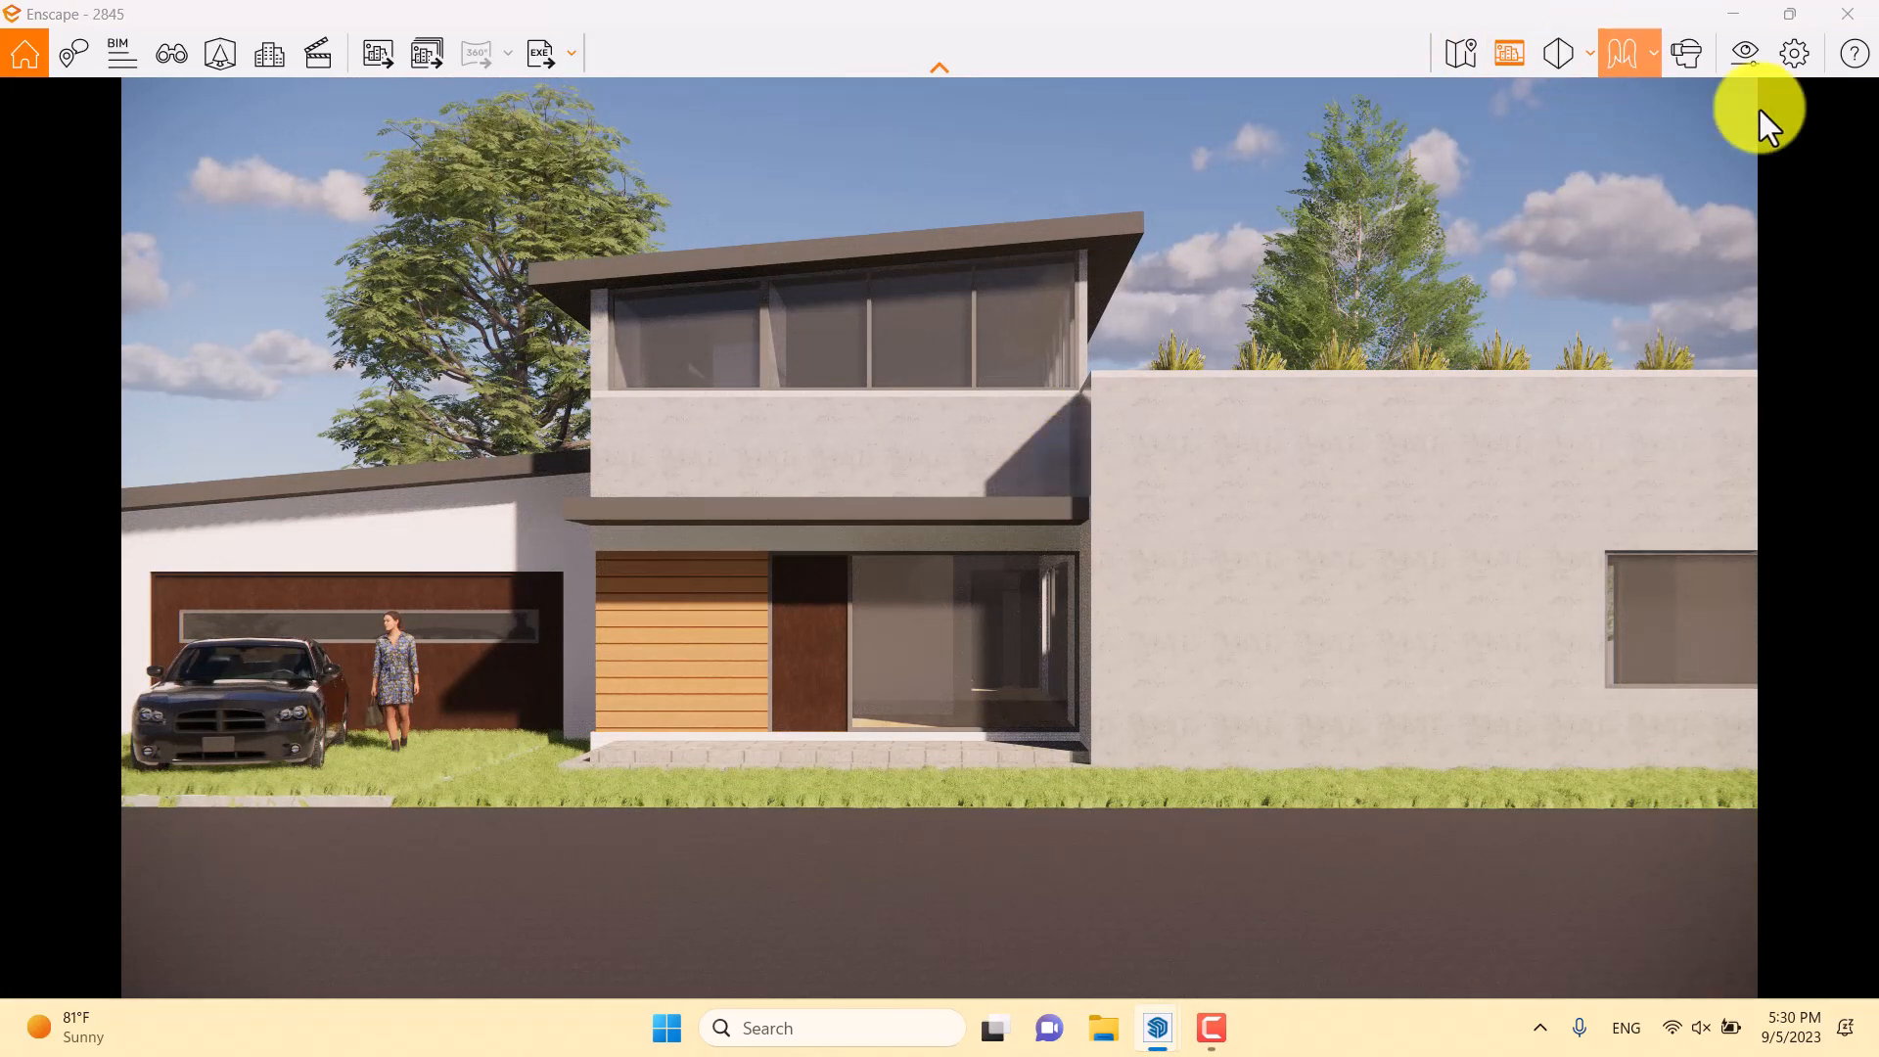
Shift the scene's time of day to a low, warm sun that casts long shadows across the facade
{"action": "left_click", "coordinate": [1734, 61]}
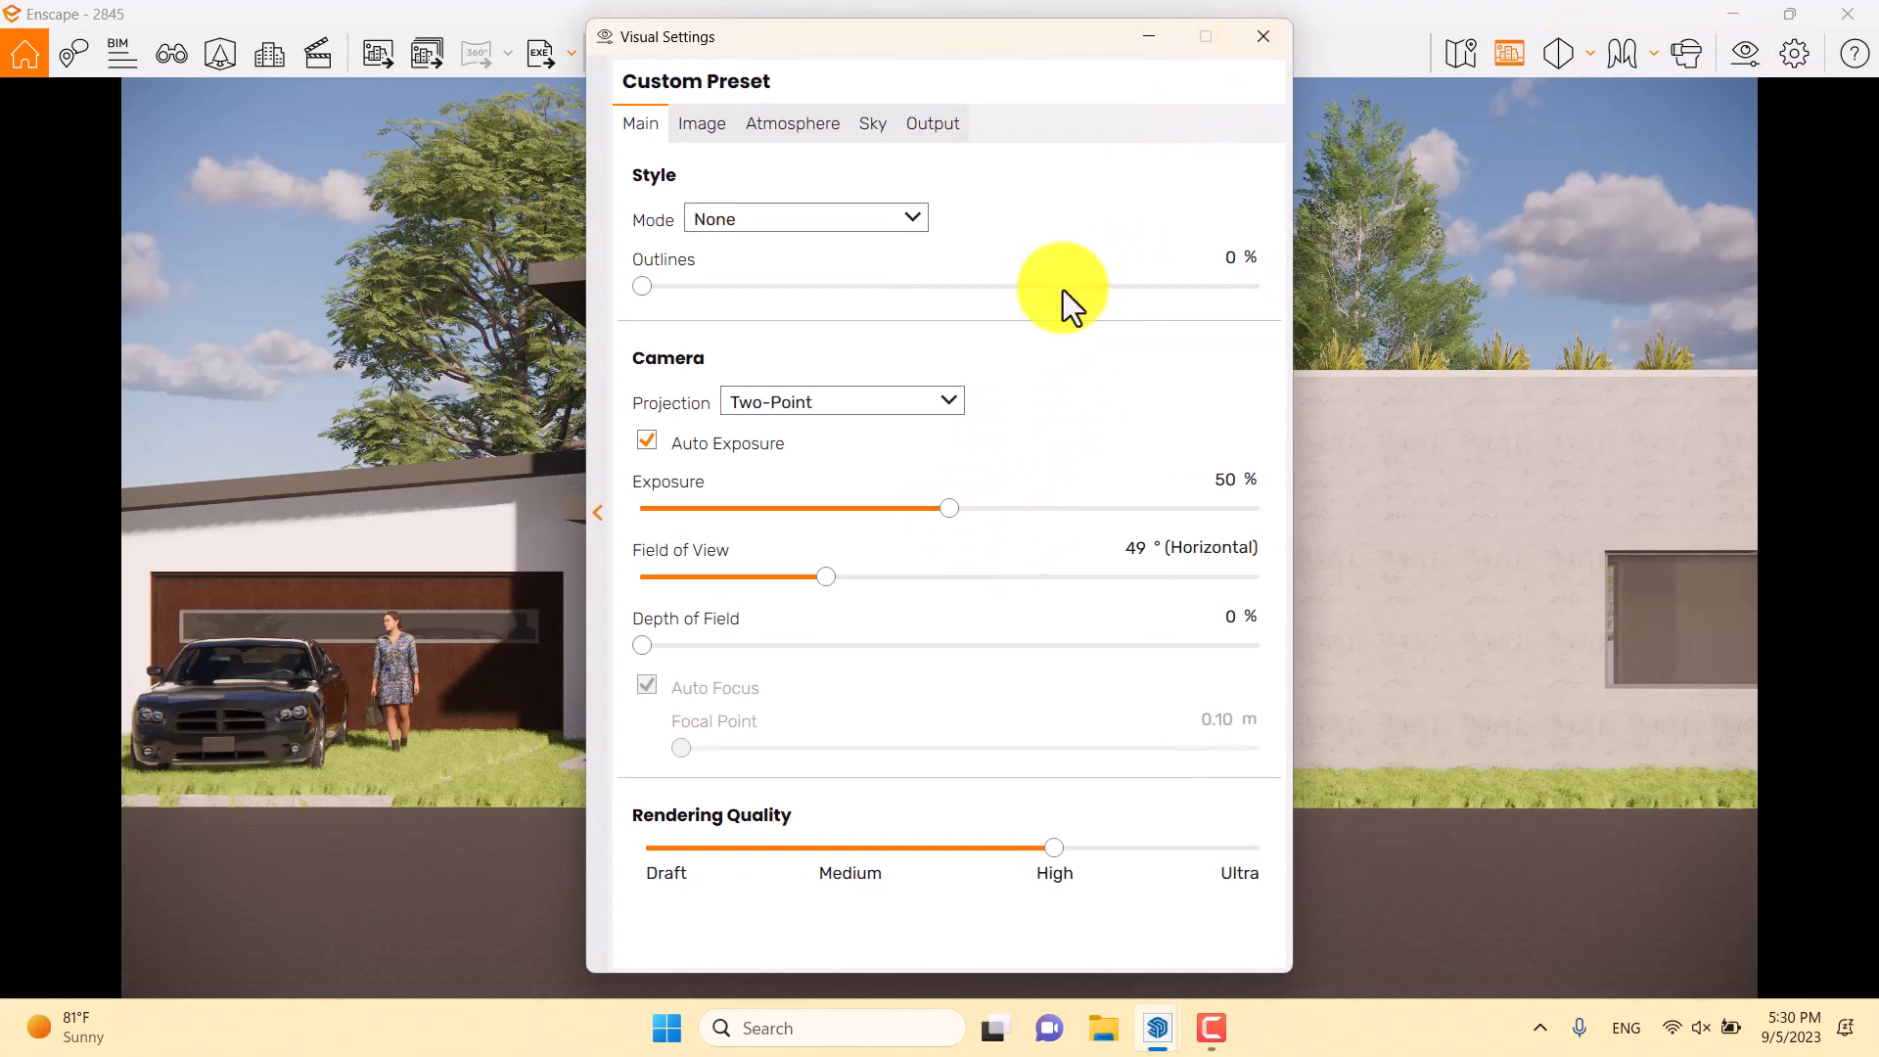
{"action": "left_click", "coordinate": [1263, 37]}
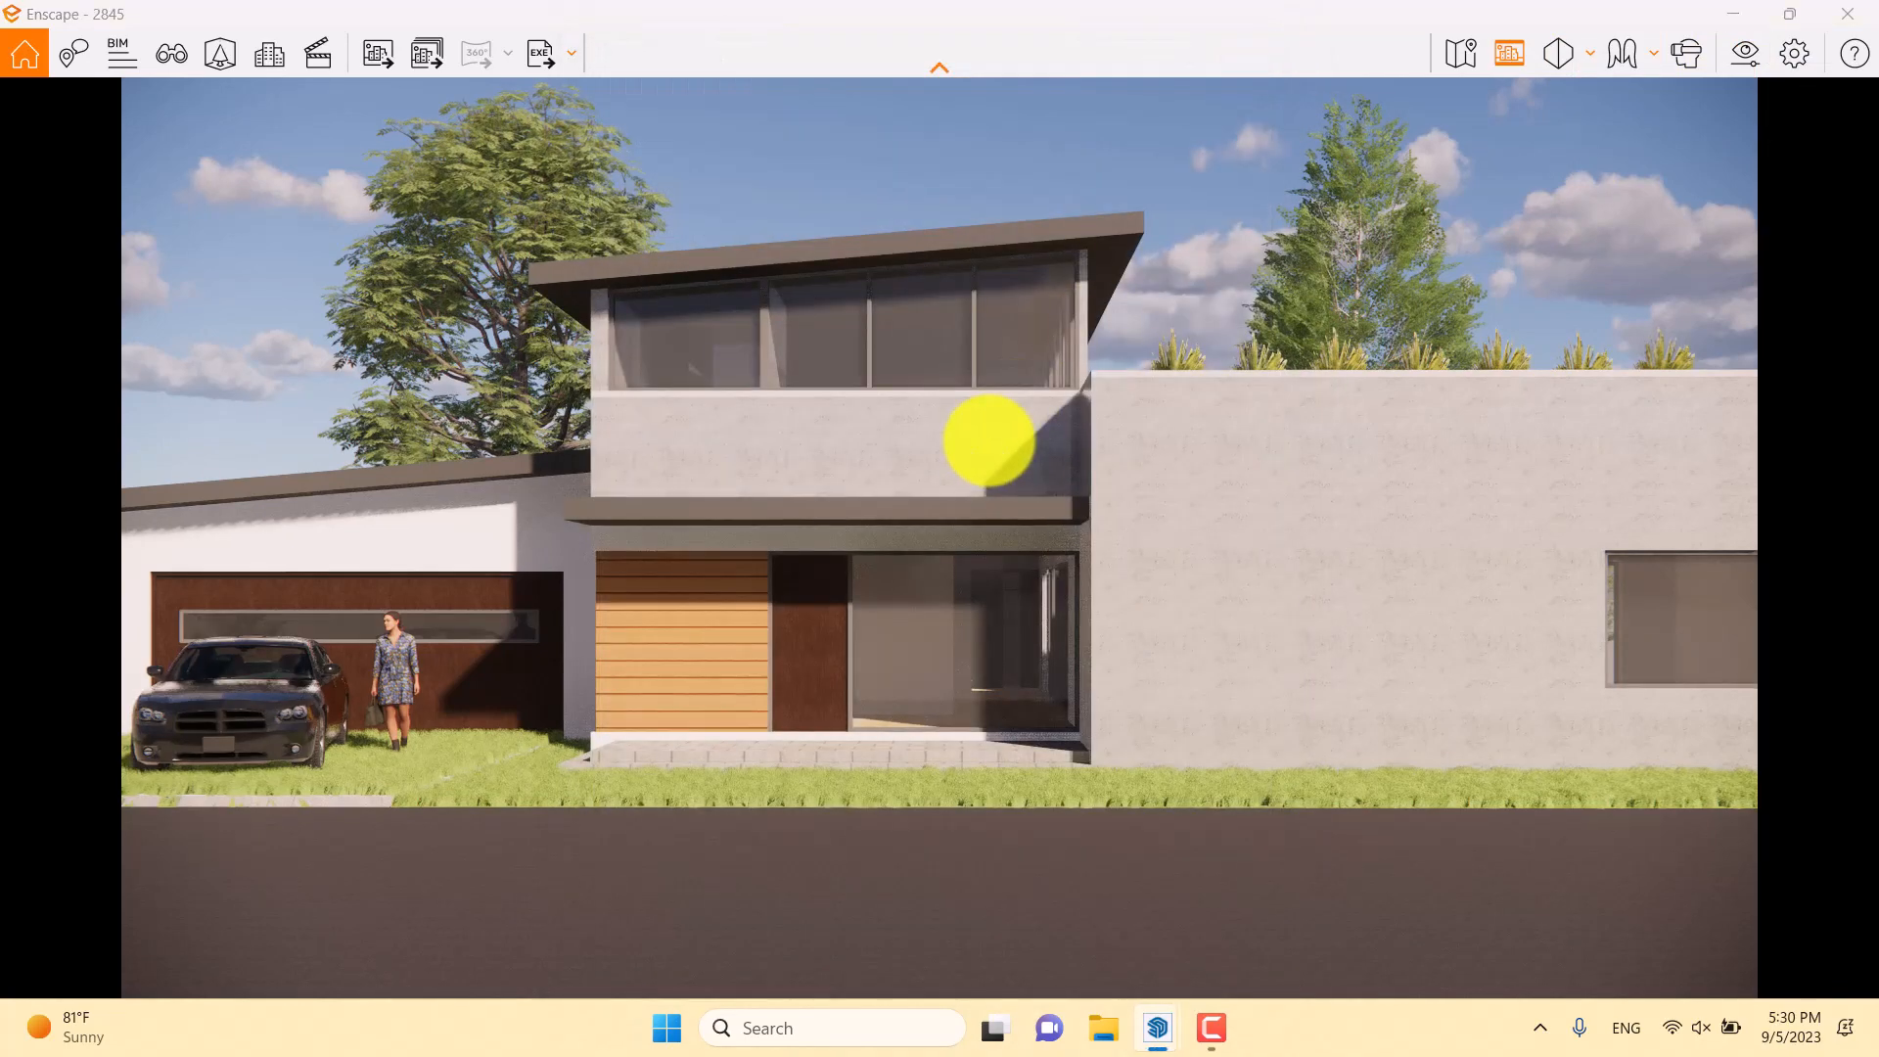
{"action": "mouse_move", "coordinate": [988, 444]}
{"action": "right_mouse_down", "text": "shift"}
{"action": "mouse_move", "coordinate": [956, 457]}
{"action": "mouse_move", "coordinate": [988, 442]}
{"action": "right_mouse_up", "text": "shift"}
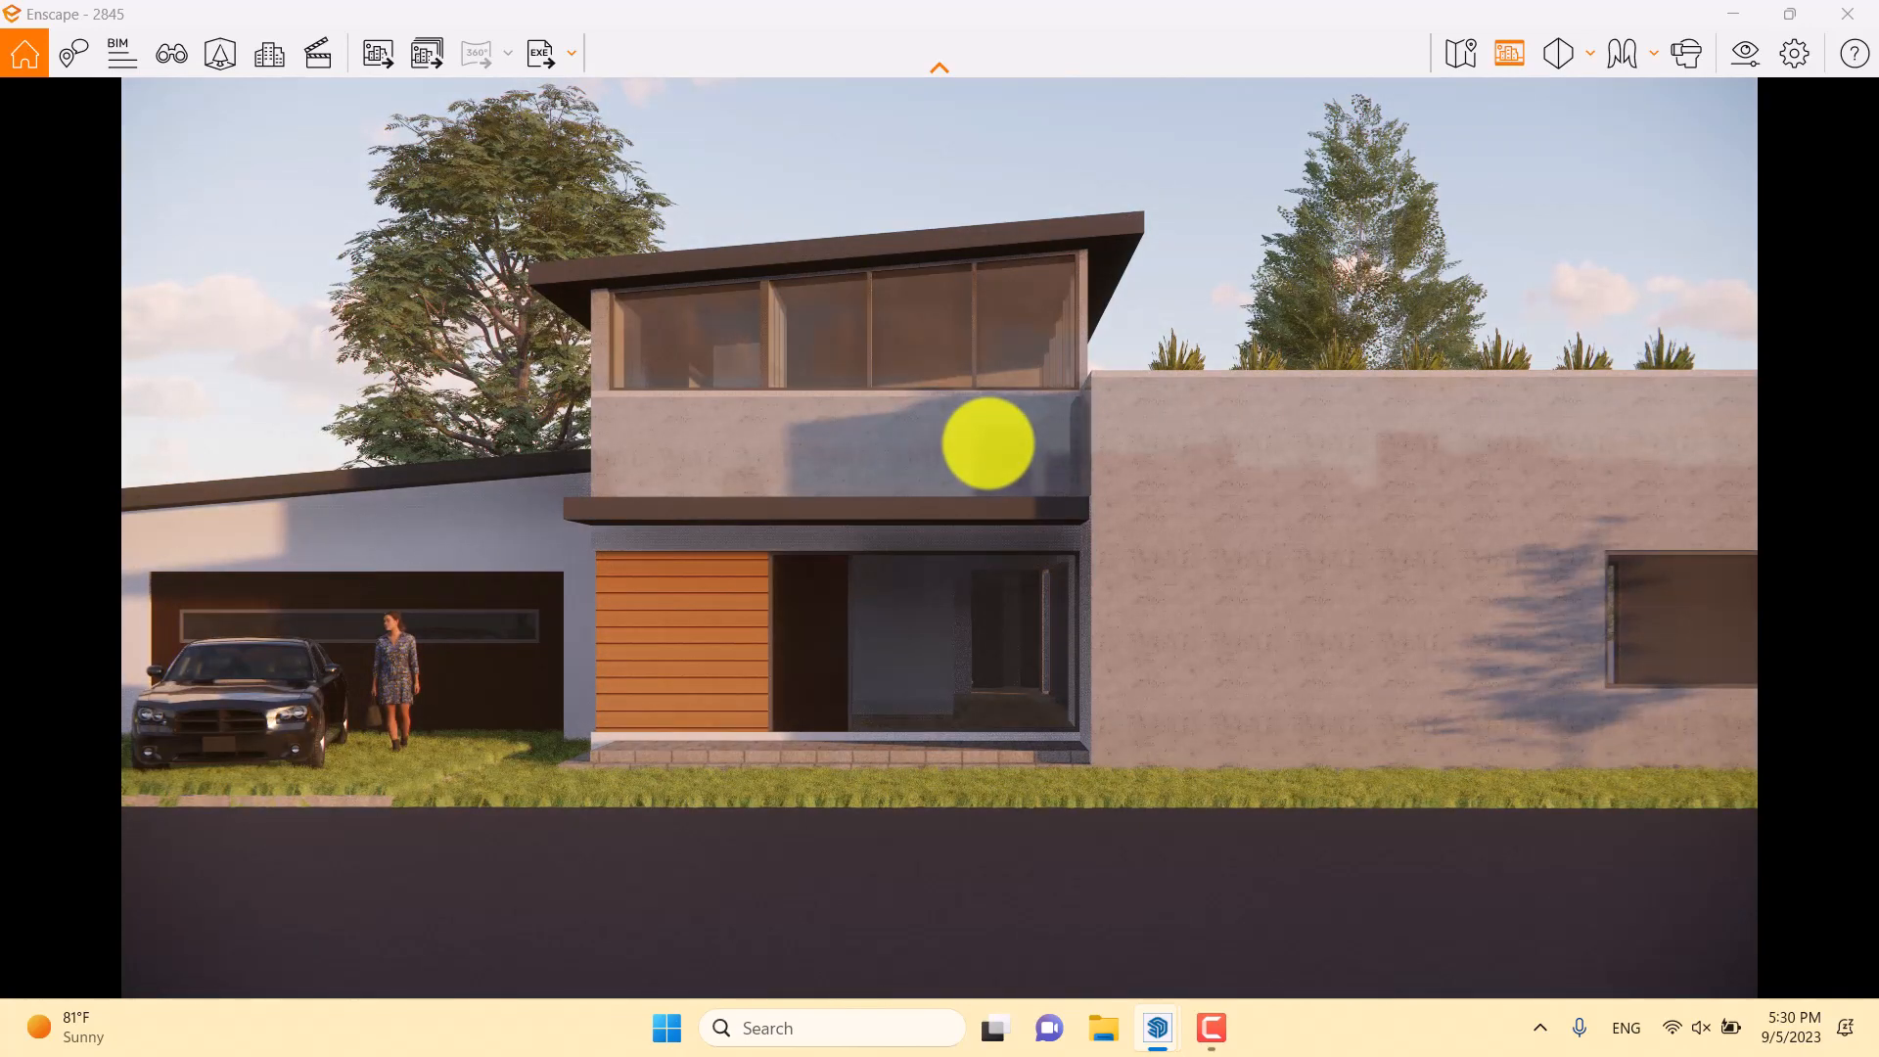
Reframe the house at an angle with the car and garage in view, and move the sun so it lights the garage-side walls
{"action": "key", "text": "q"}
{"action": "key", "text": "e"}
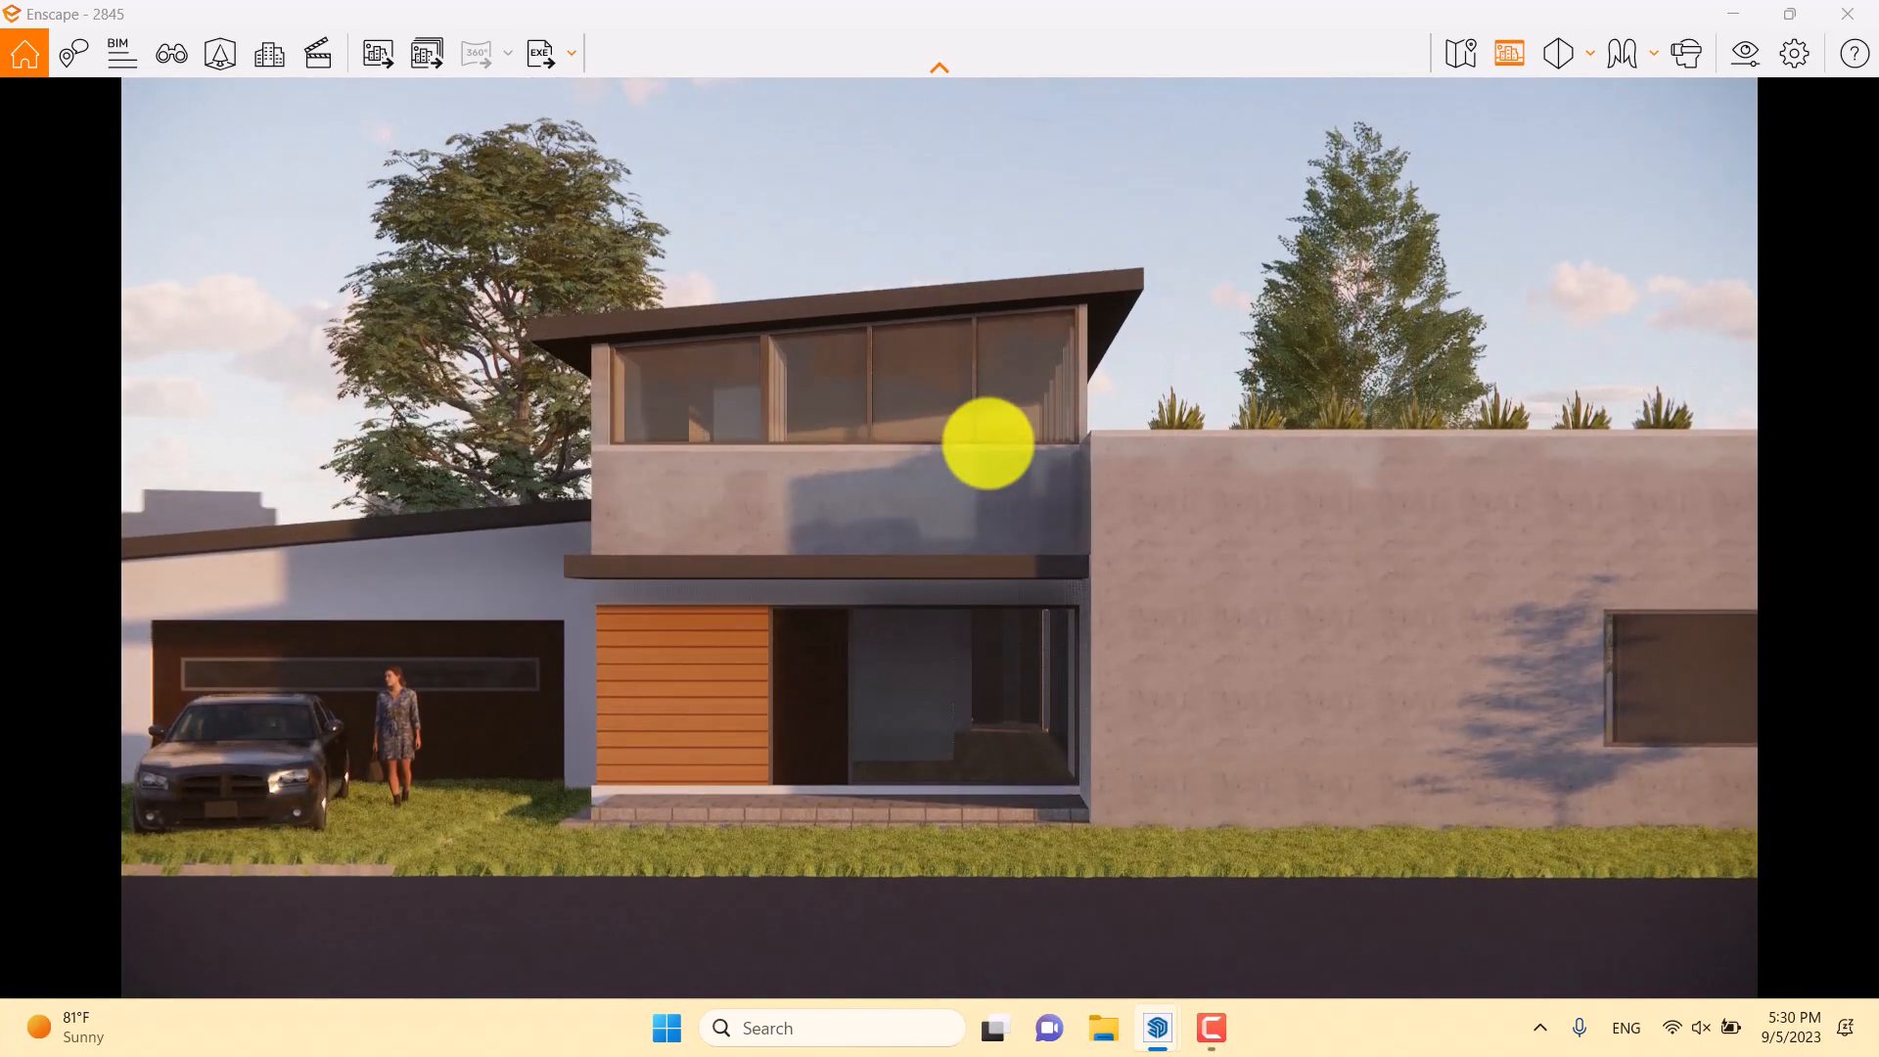
{"action": "key", "text": "q"}
{"action": "key", "text": "d"}
{"action": "key", "text": "a"}
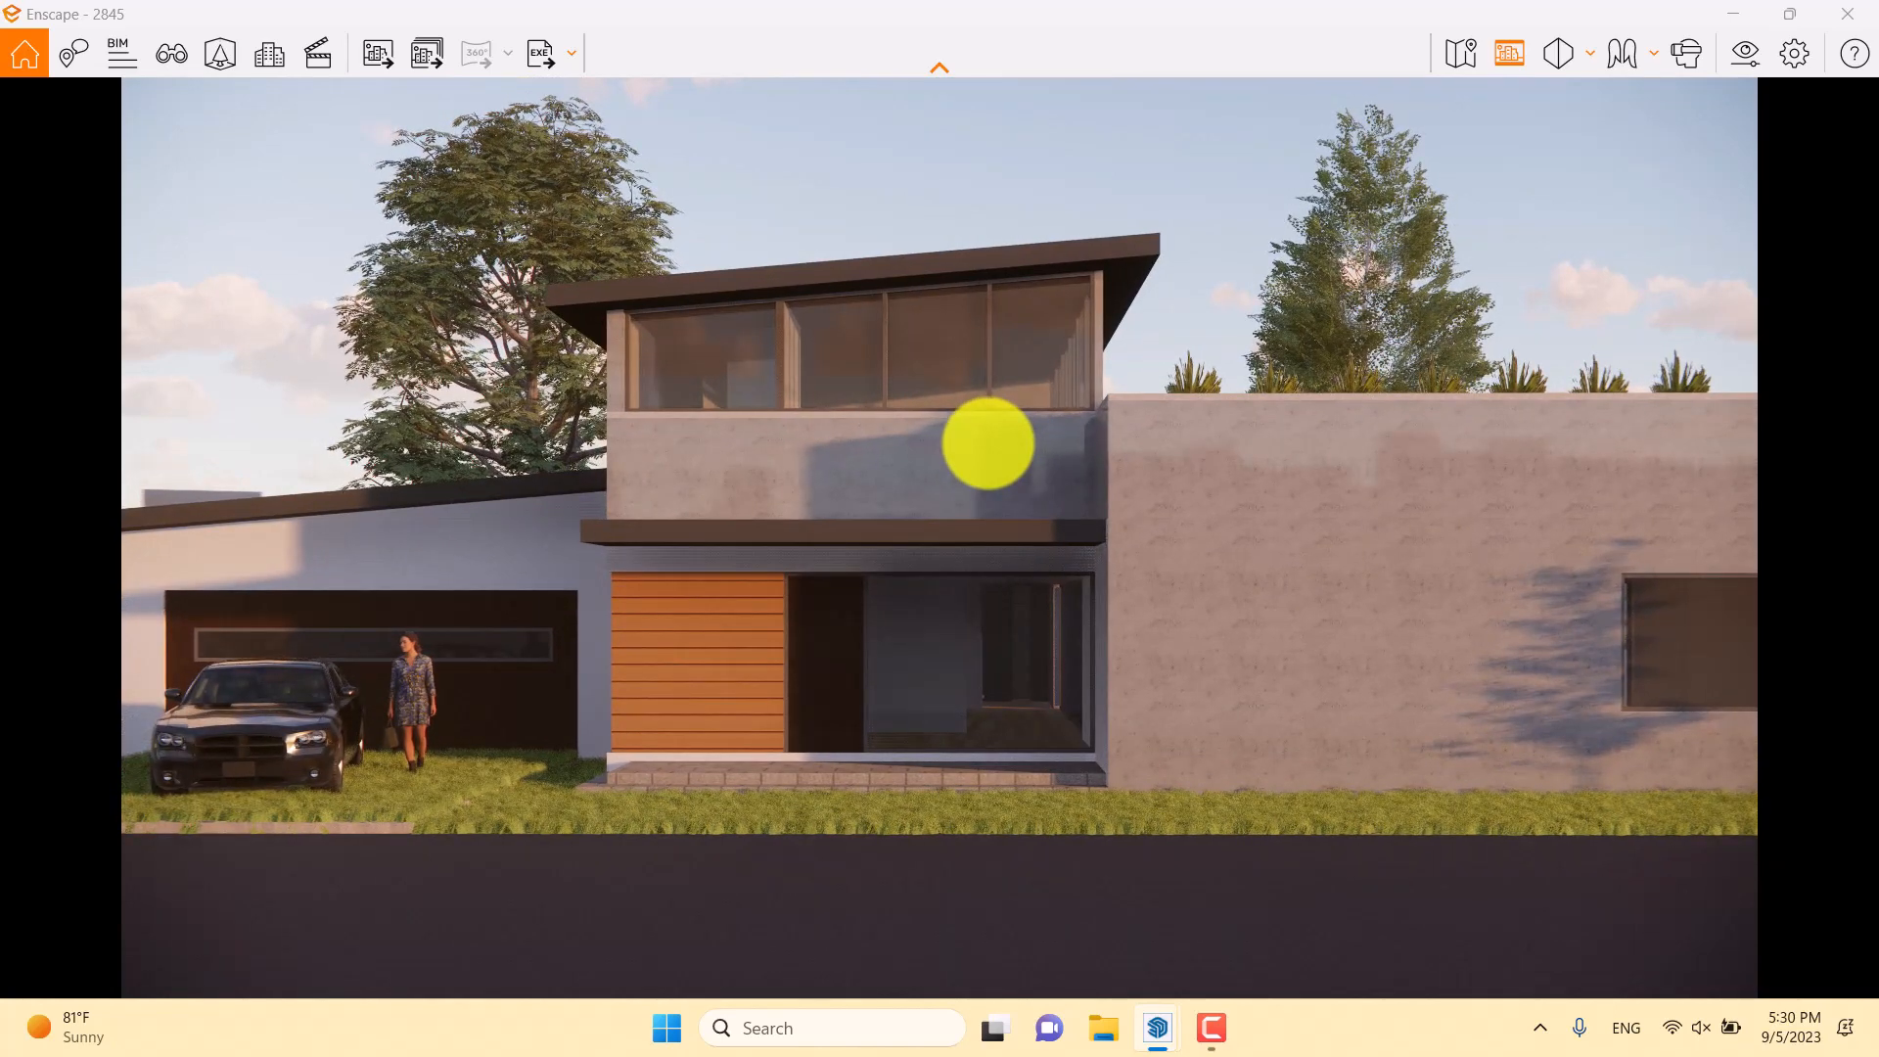
{"action": "right_click_drag", "start_coordinate": [684, 539], "coordinate": [682, 544]}
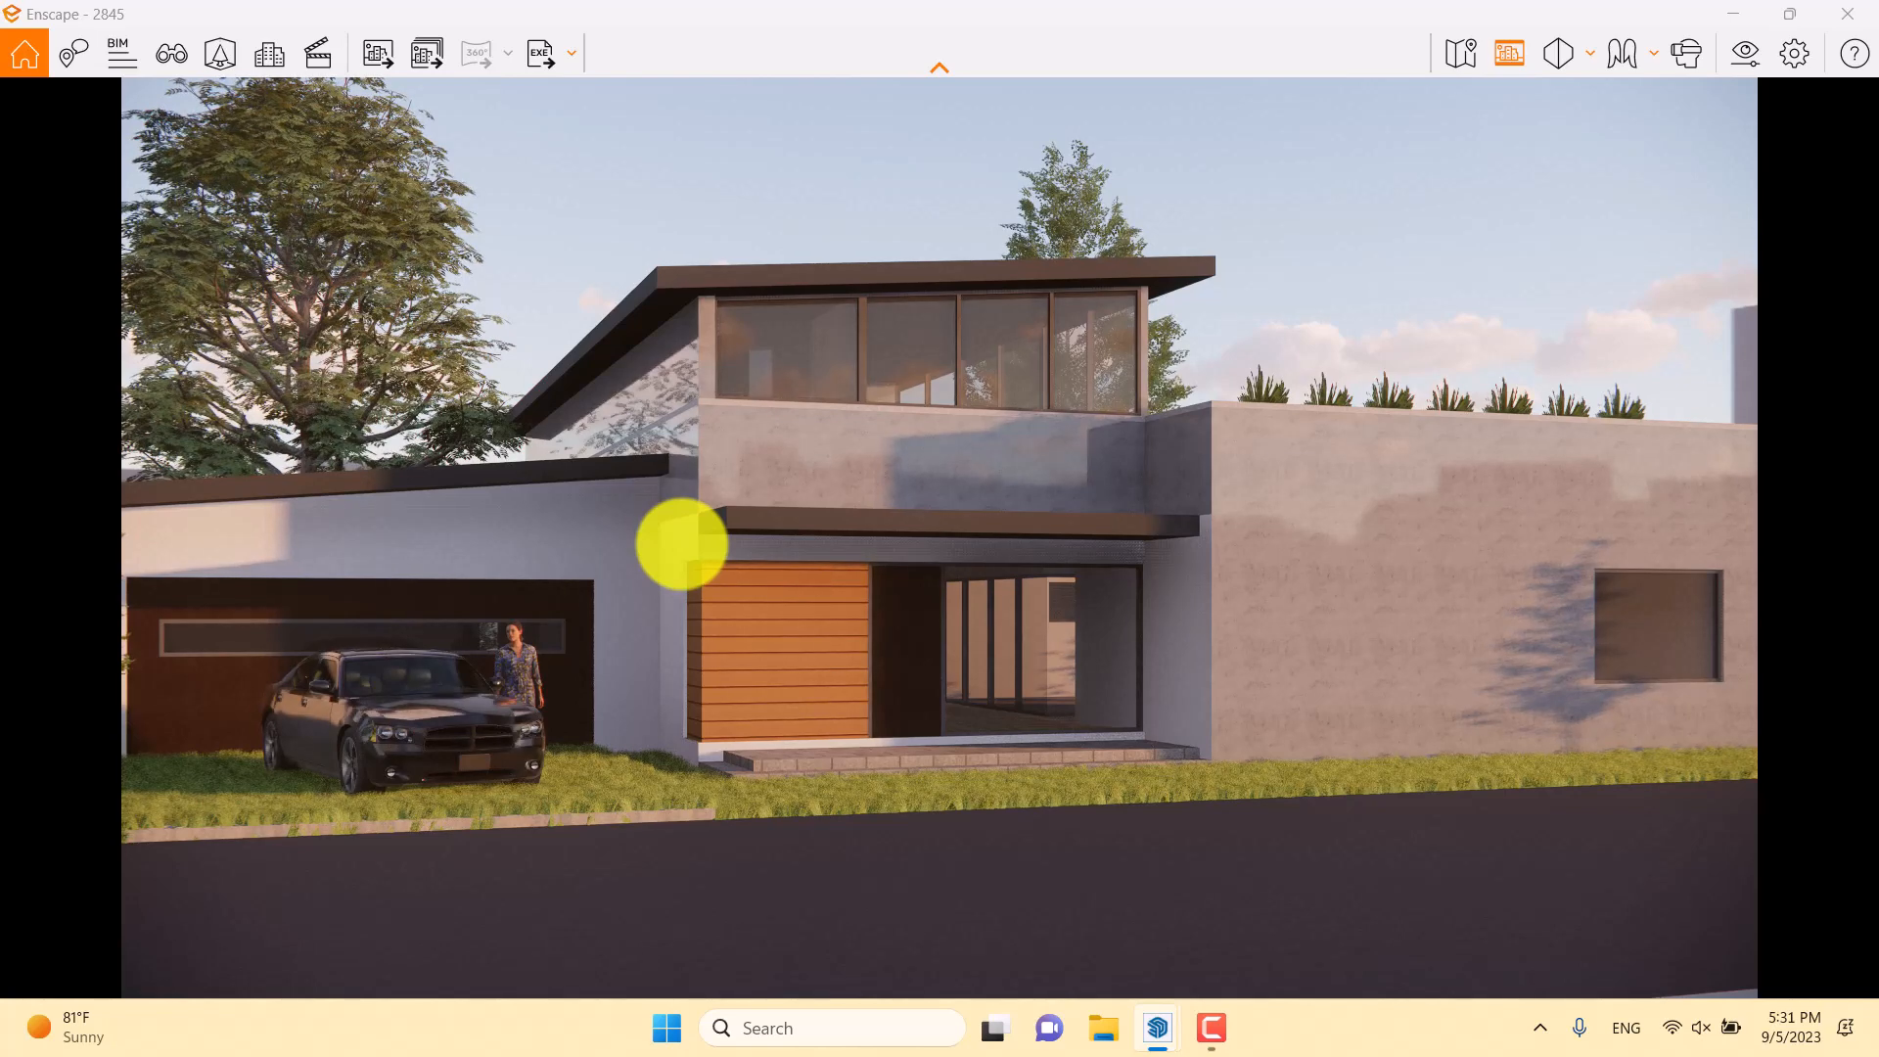
{"action": "right_click_drag", "start_coordinate": [682, 544], "coordinate": [679, 538]}
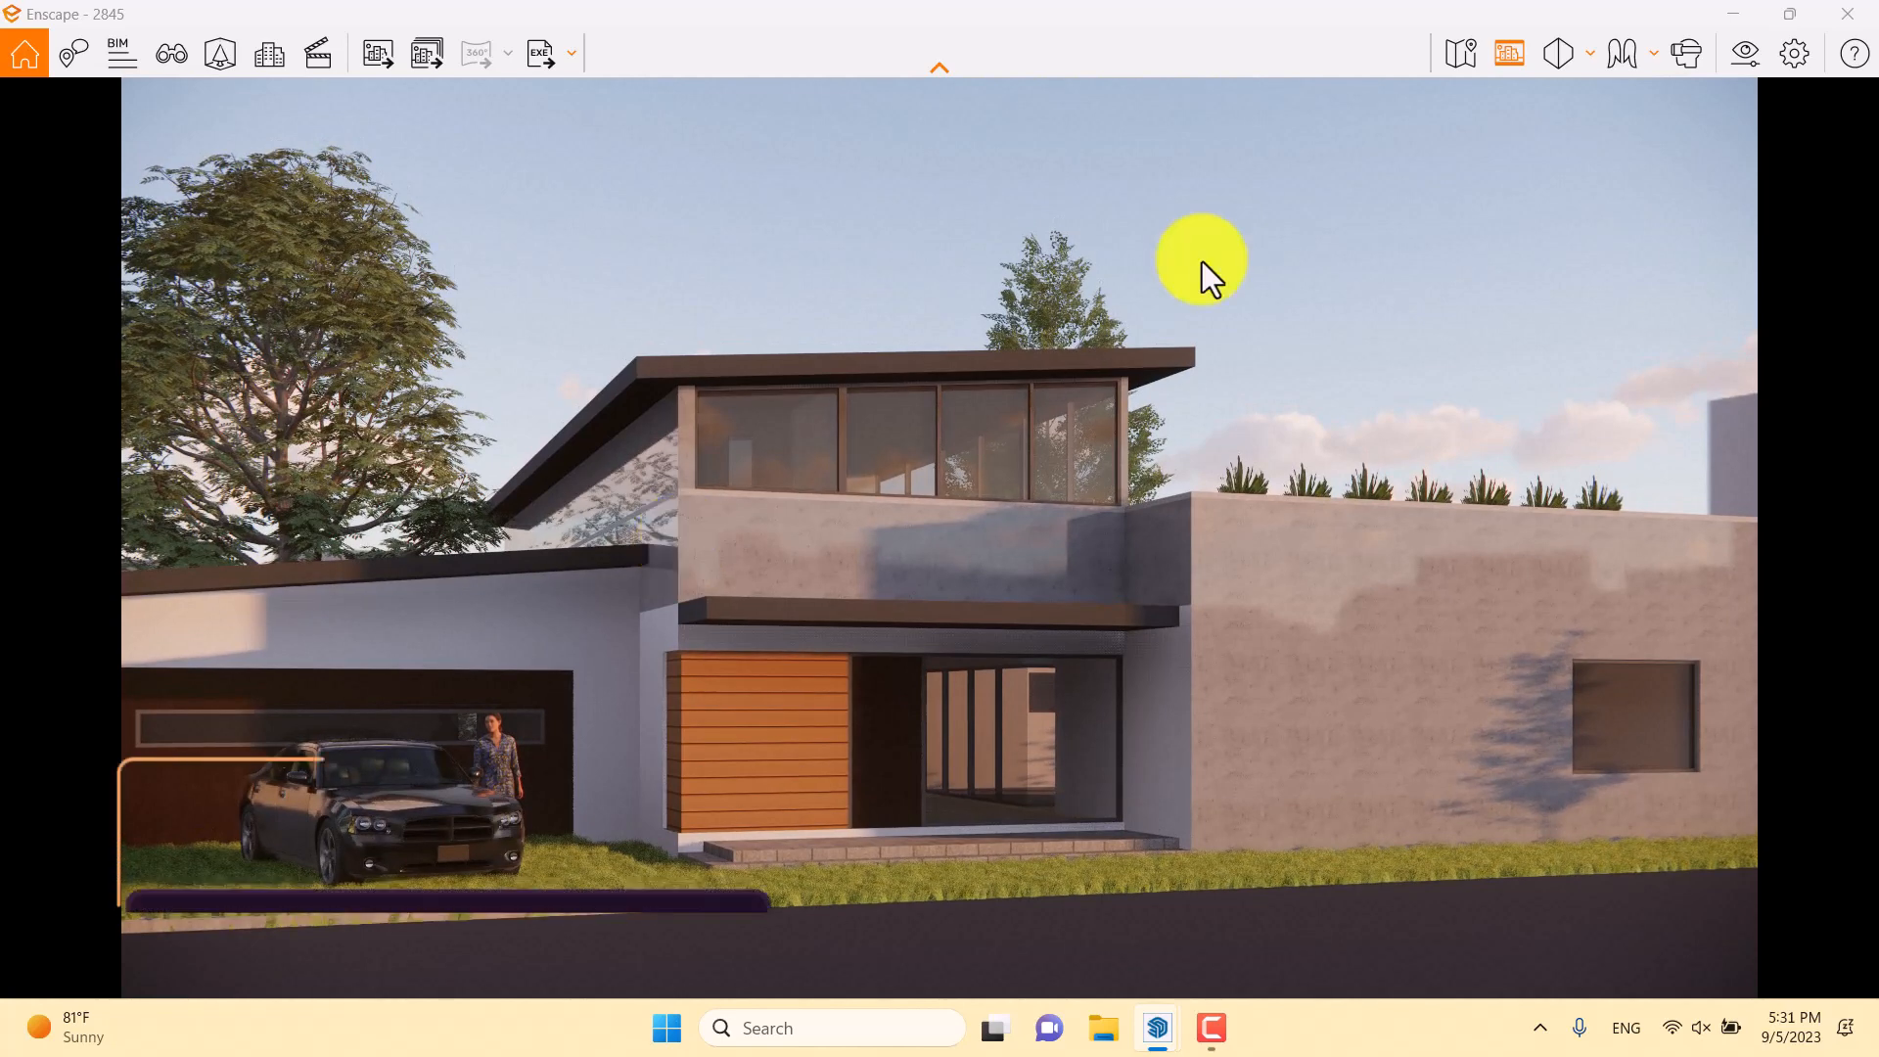
{"action": "left_click", "coordinate": [1738, 57]}
{"action": "left_click", "coordinate": [1259, 41]}
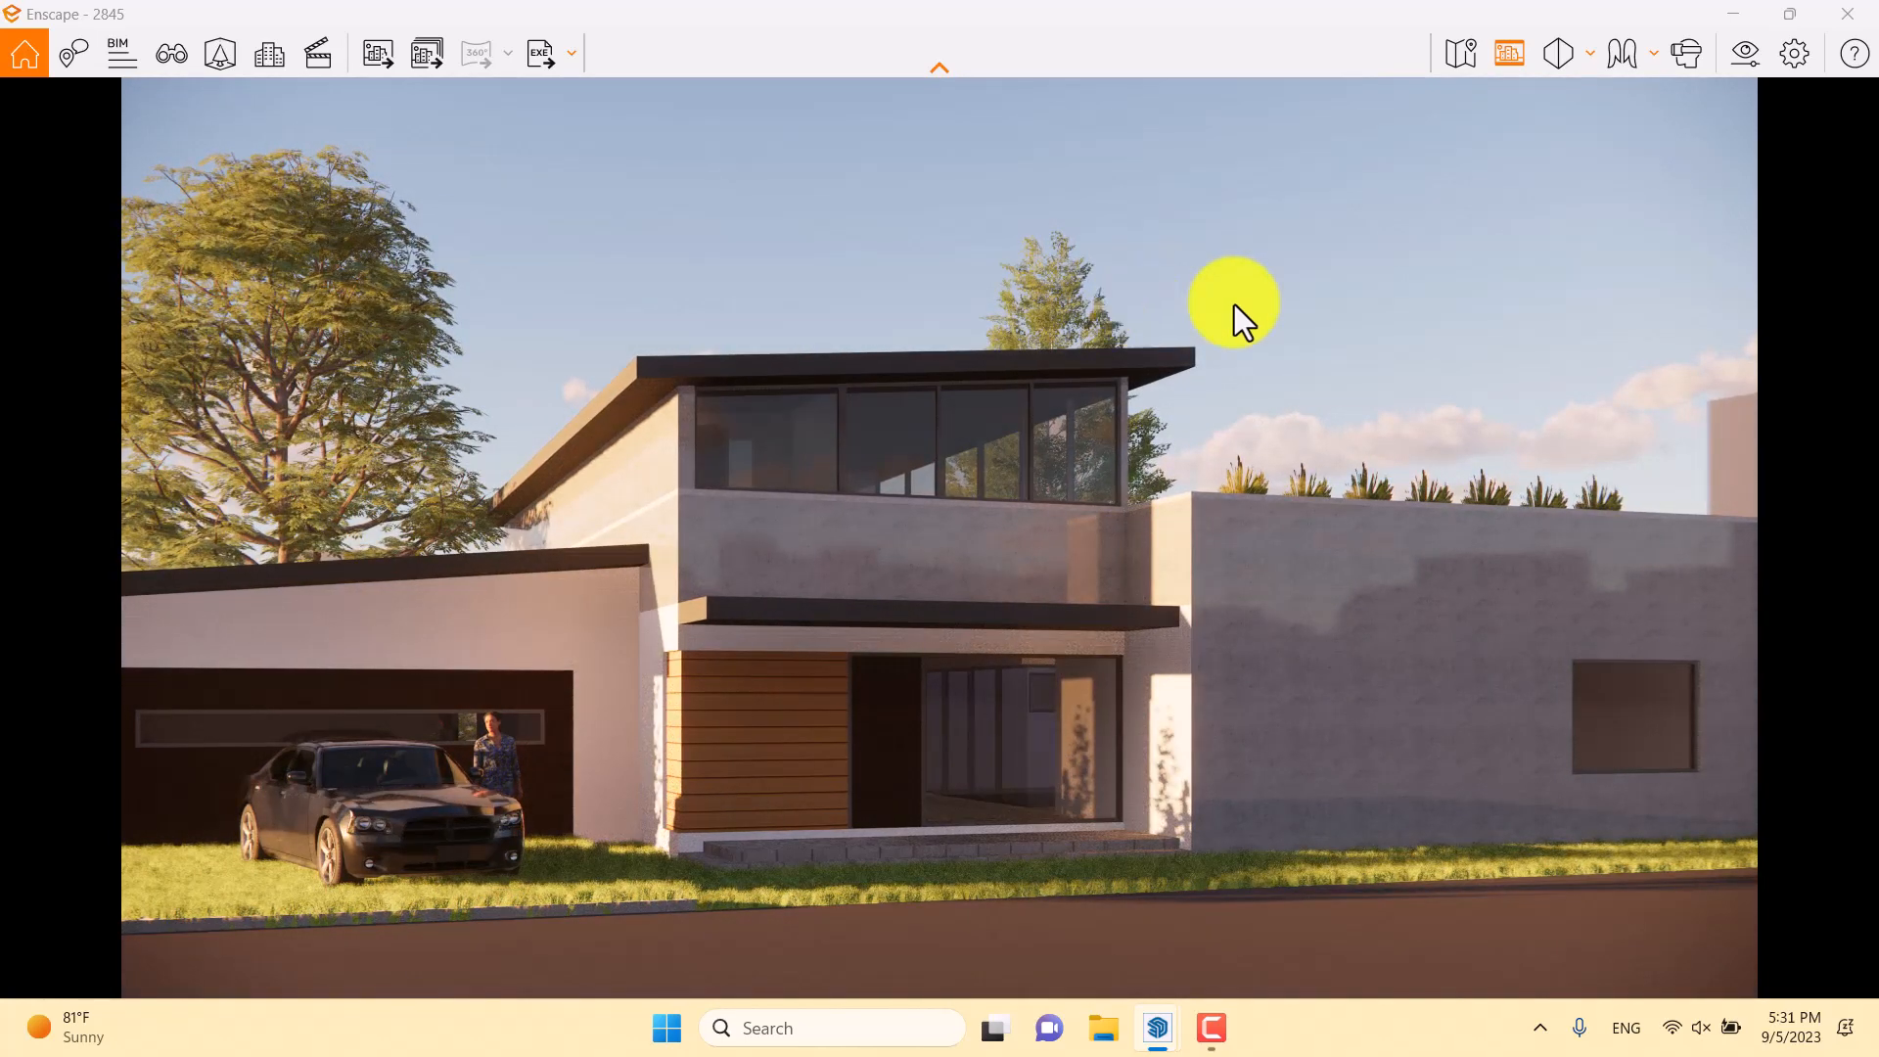
Set the camera exposure to 52 % with Auto Exposure enabled
{"action": "left_click", "coordinate": [1741, 70]}
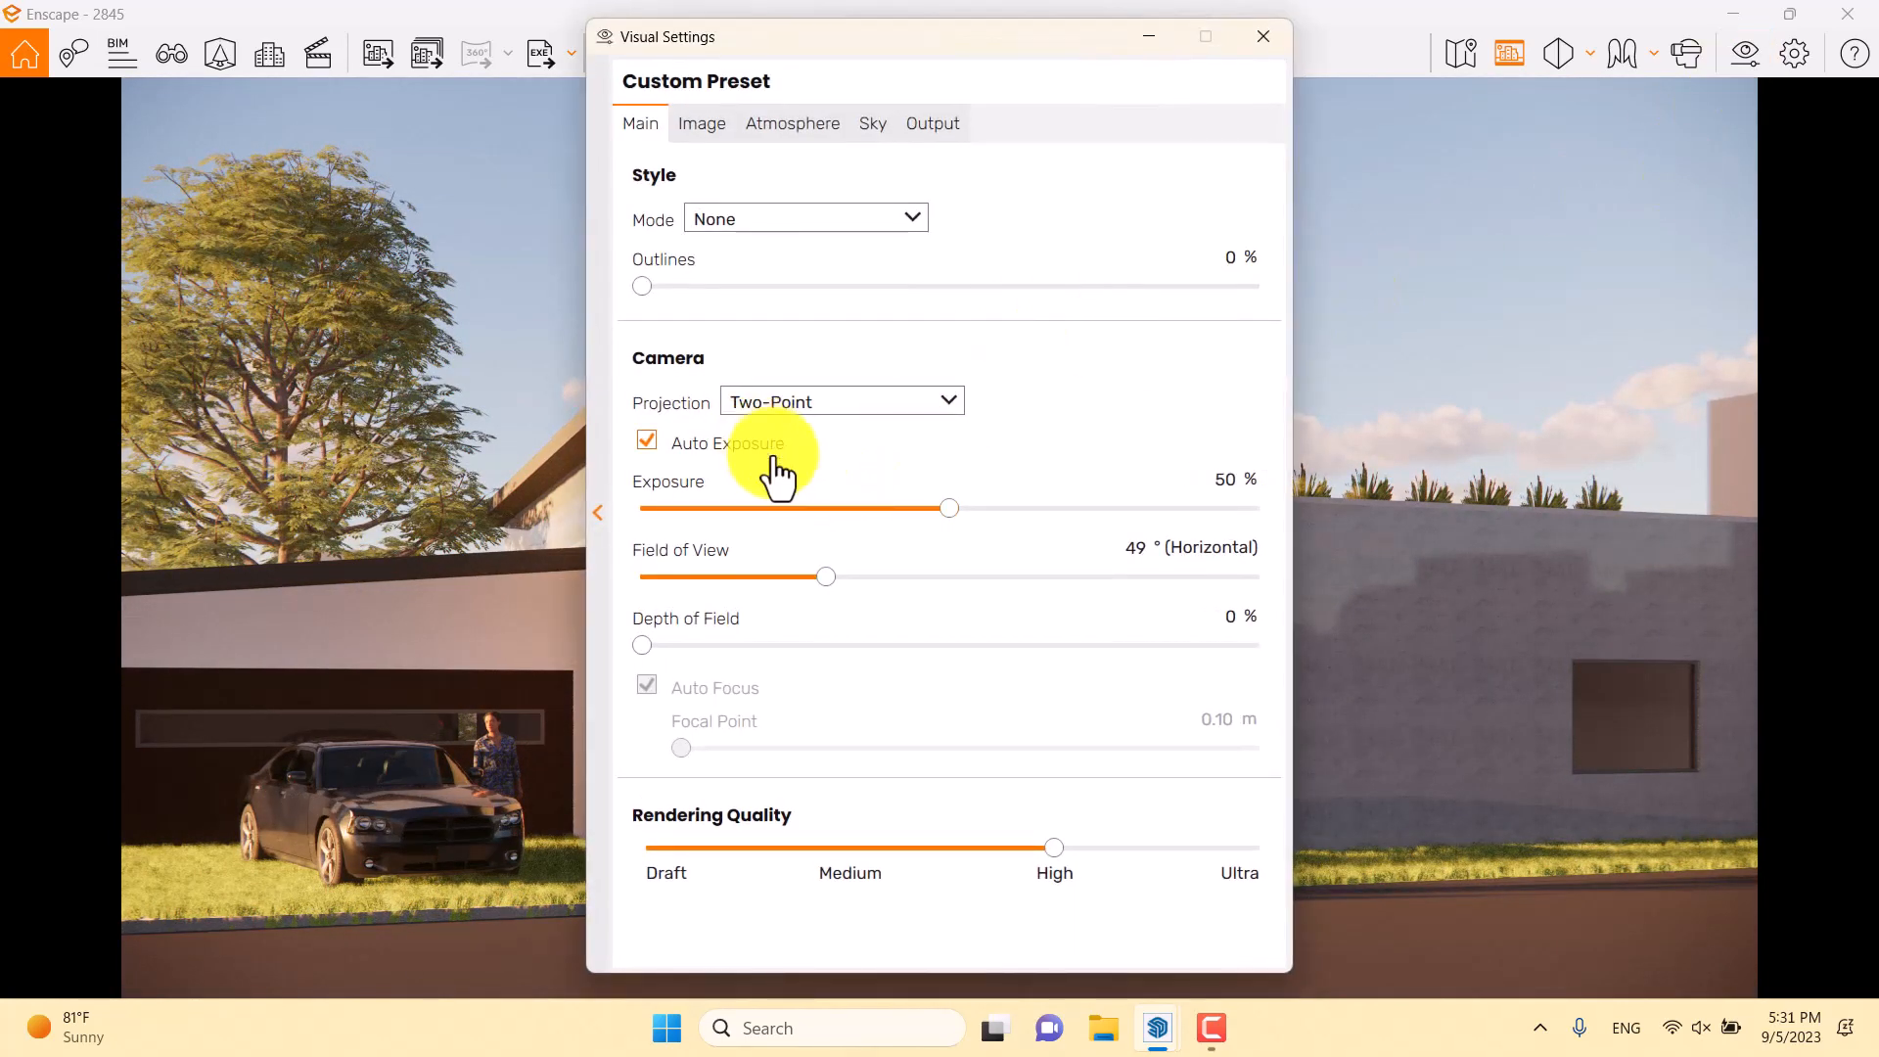
{"action": "left_click", "coordinate": [690, 450]}
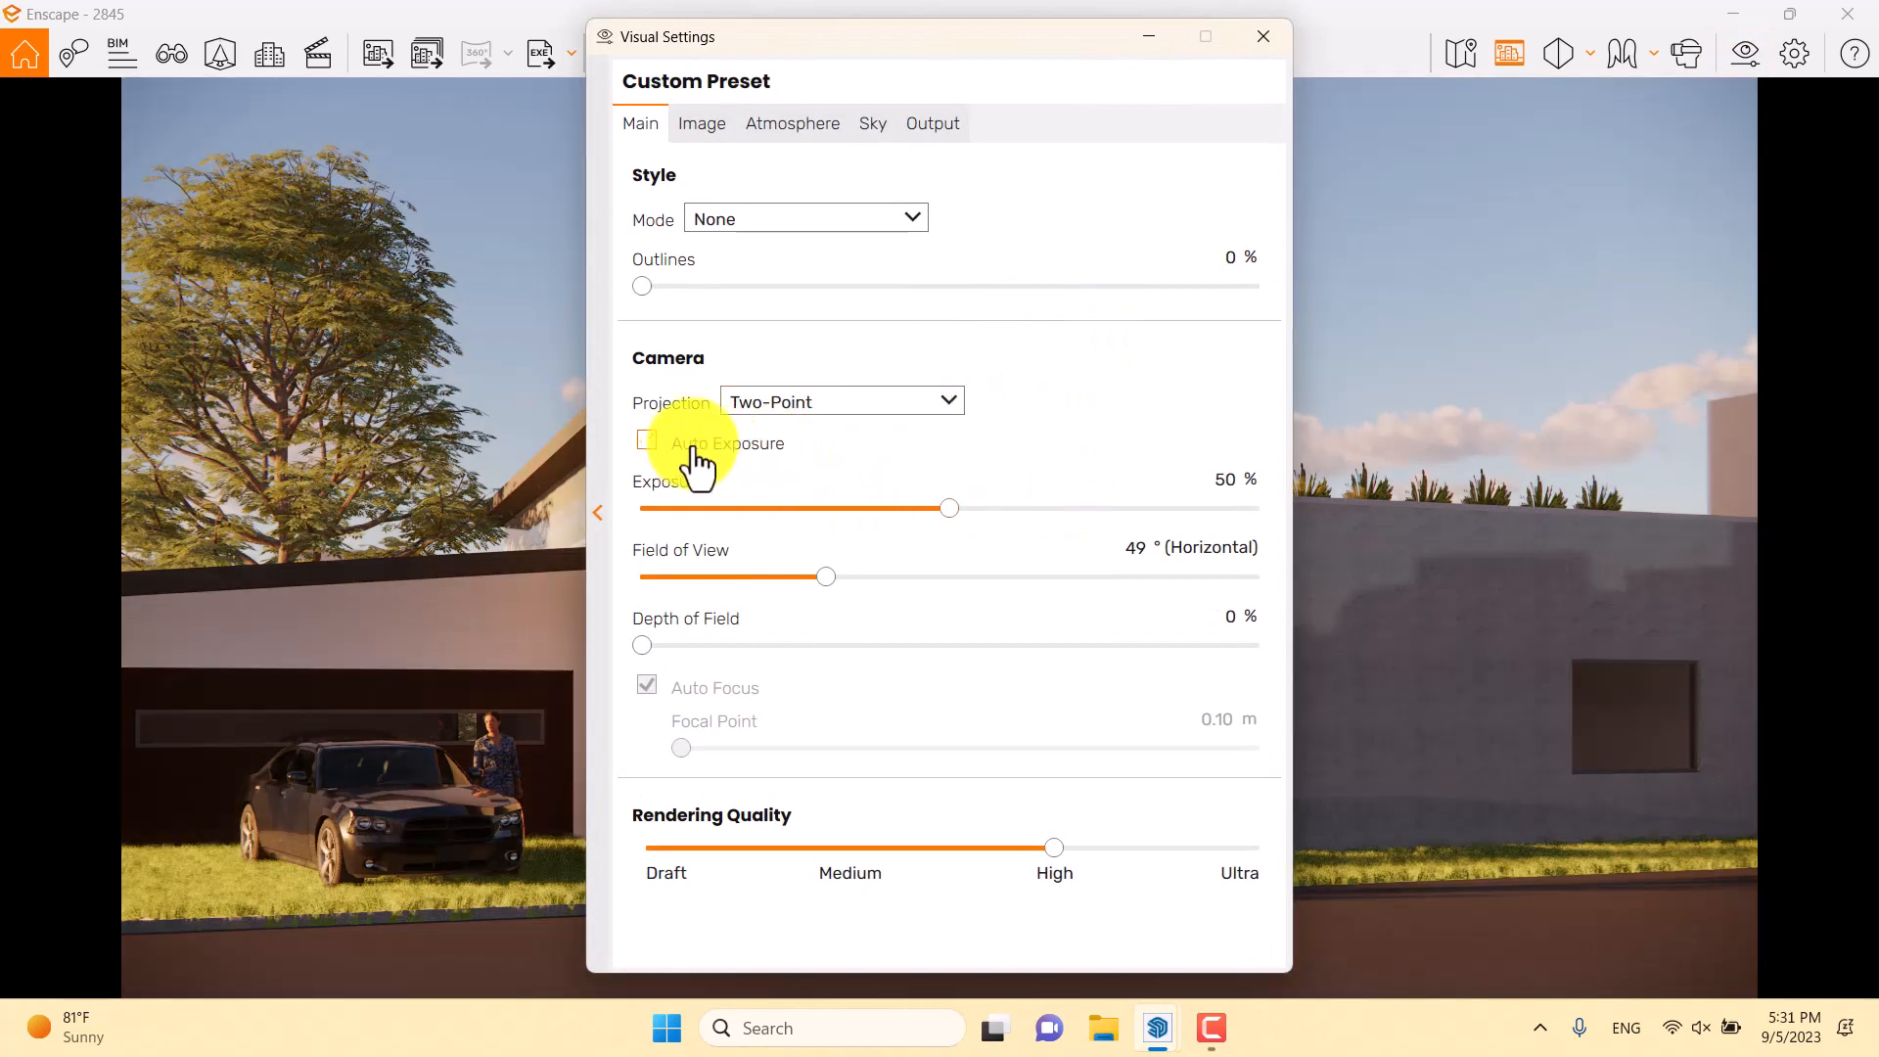
{"action": "mouse_move", "coordinate": [938, 507]}
{"action": "left_mouse_down"}
{"action": "mouse_move", "coordinate": [919, 515]}
{"action": "mouse_move", "coordinate": [963, 525]}
{"action": "left_mouse_up"}
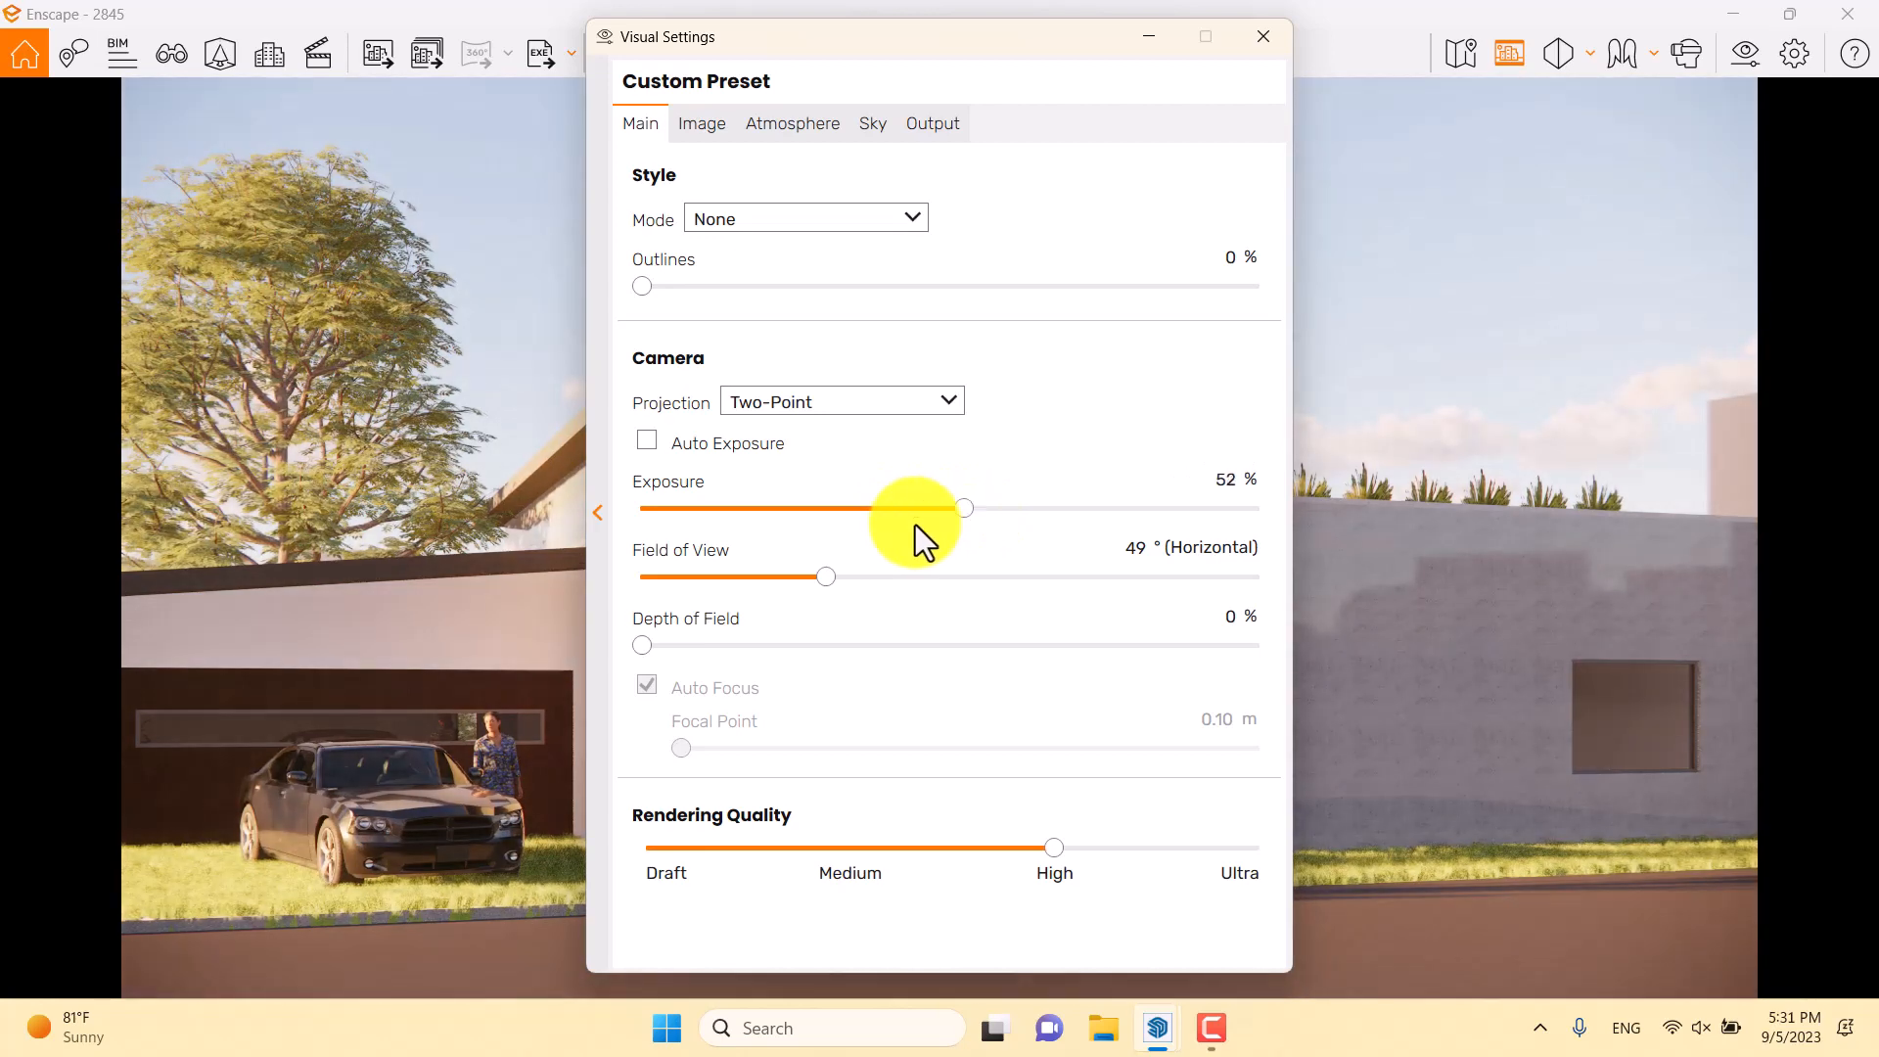
{"action": "left_click", "coordinate": [685, 451]}
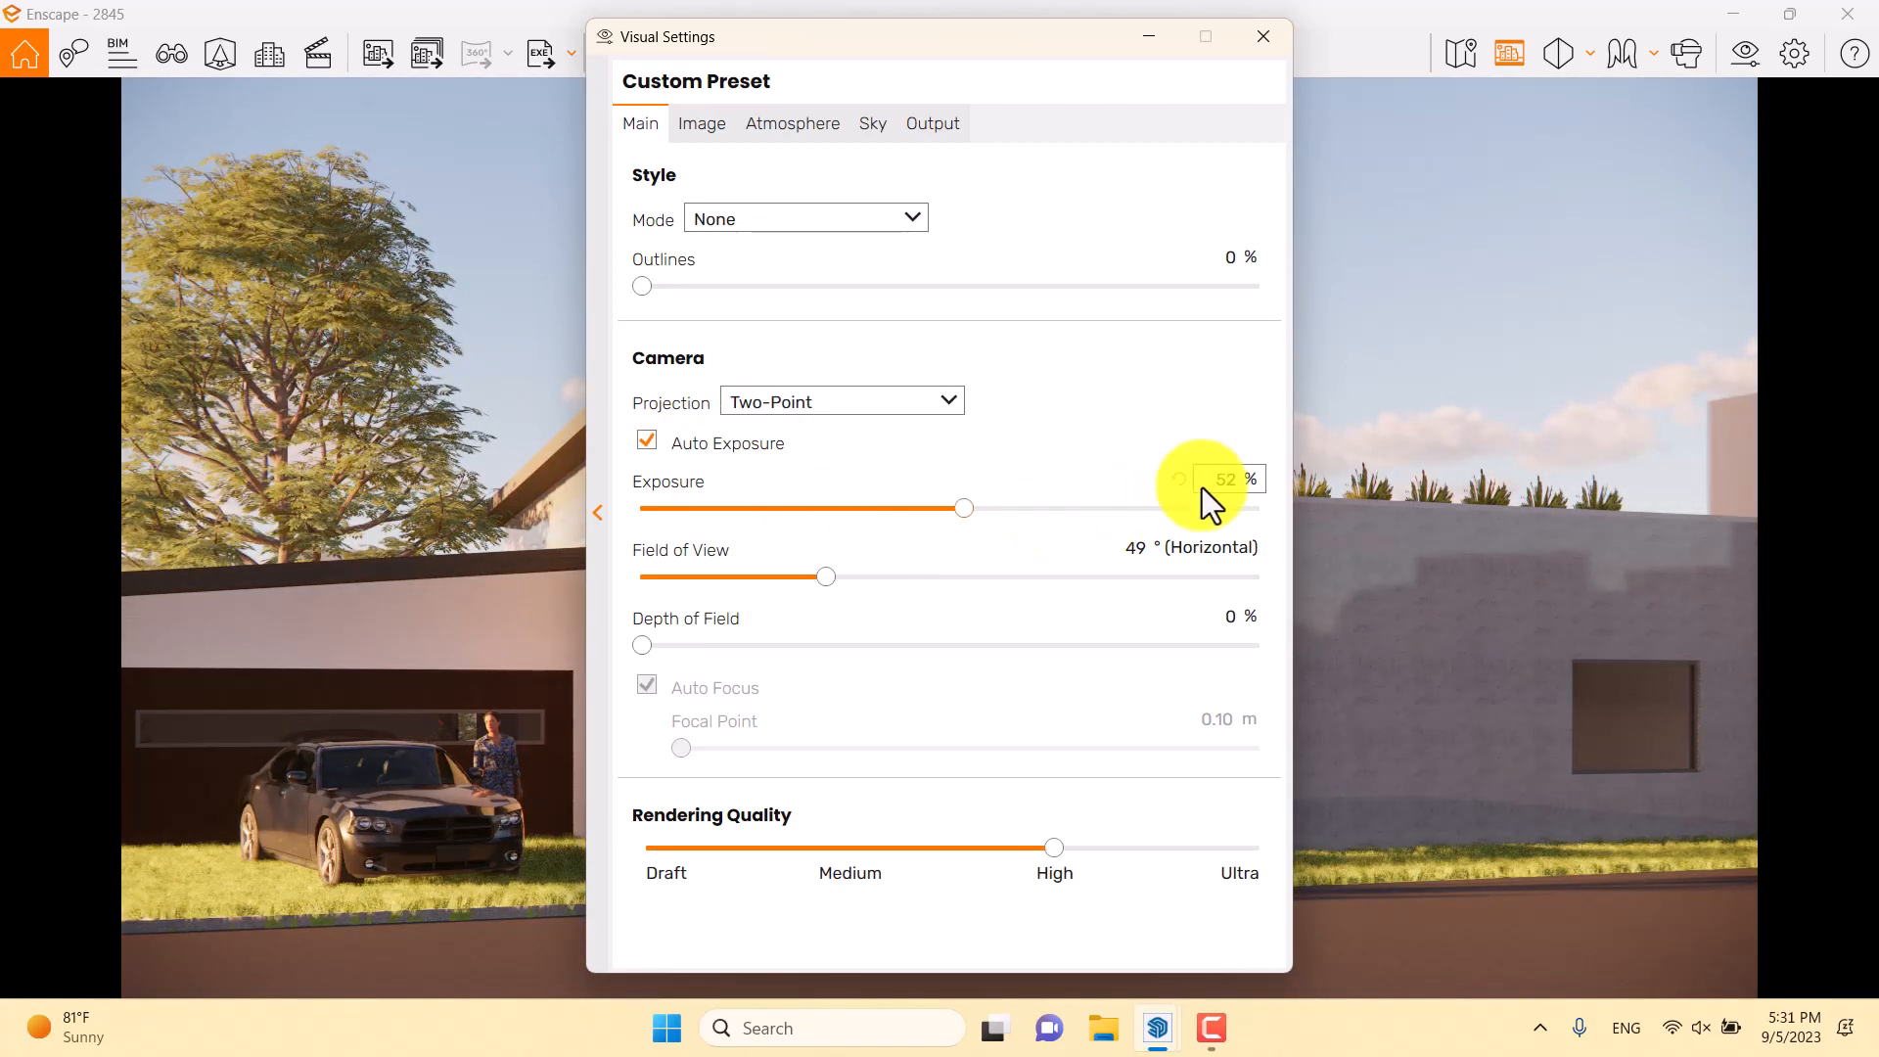
{"action": "key", "text": "Return"}
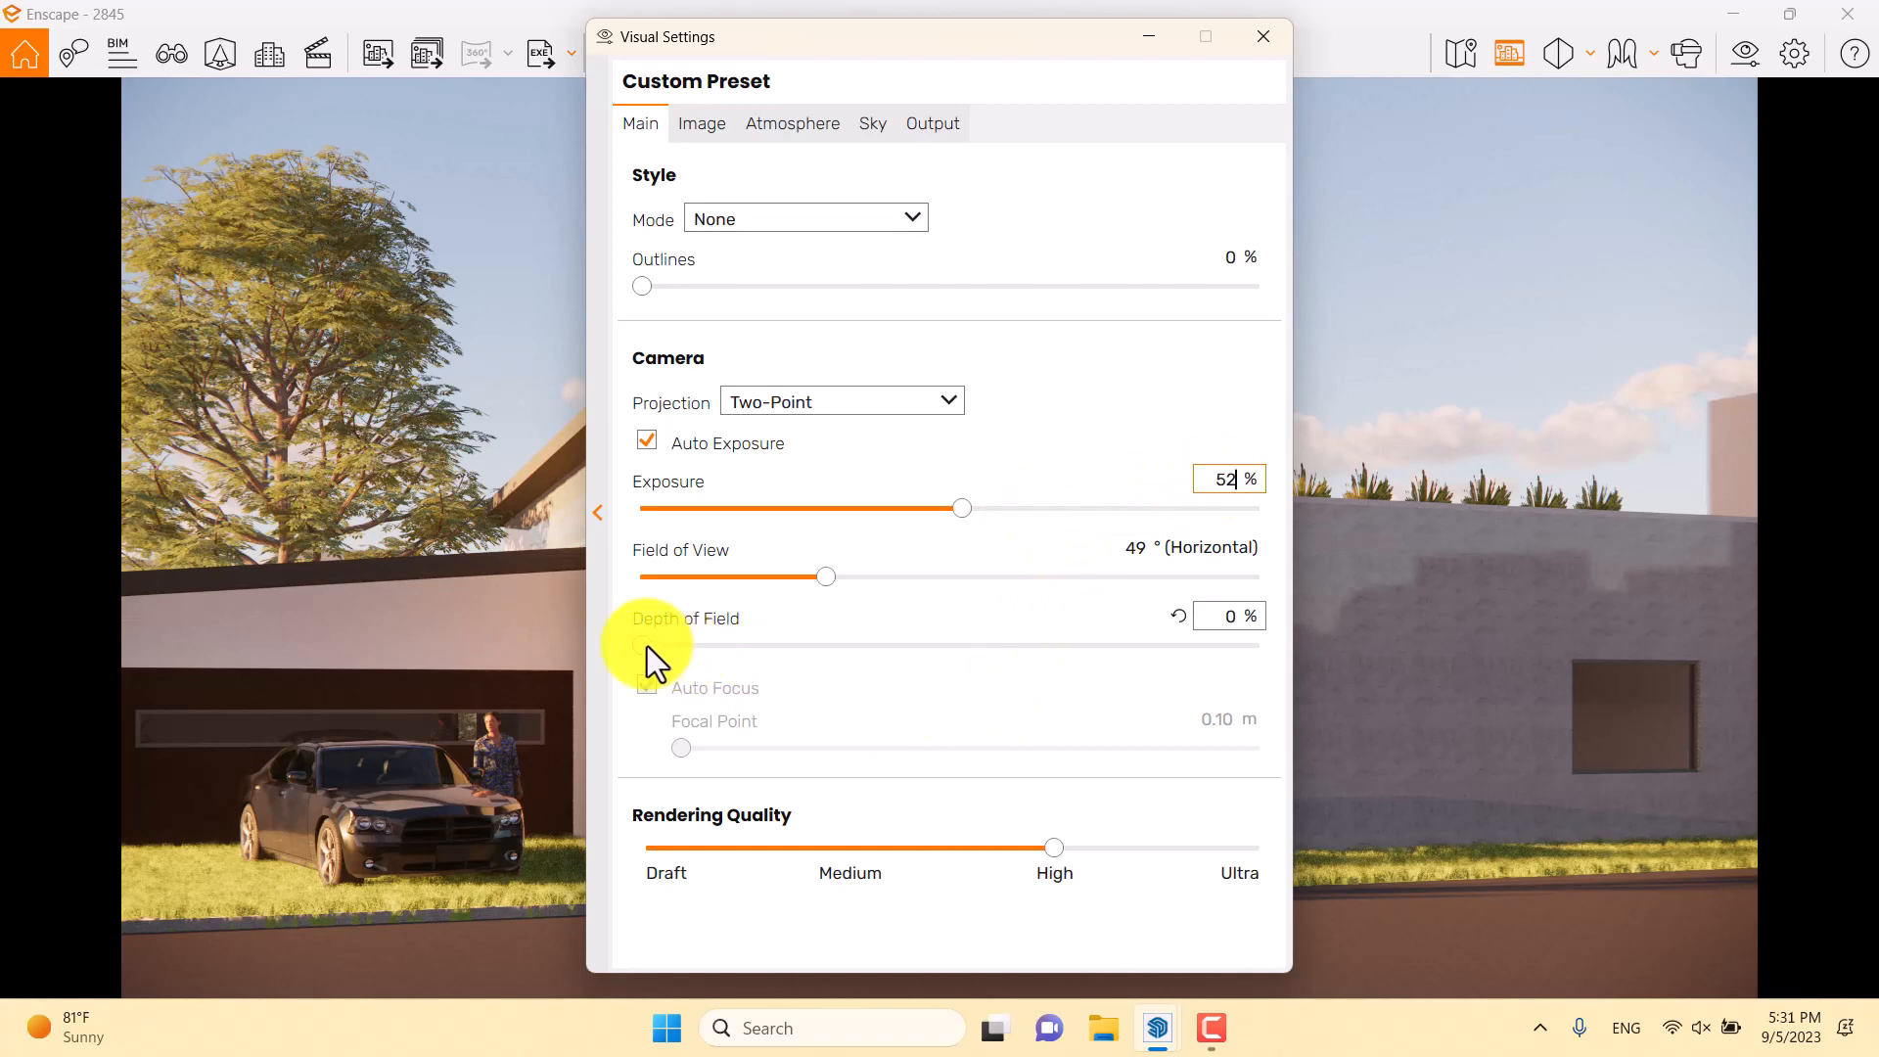
Set the camera's Depth of Field to 22 %, disable Auto Focus and set the Focal Point to 20.72 m
{"action": "left_click_drag", "start_coordinate": [643, 646], "coordinate": [779, 646]}
{"action": "left_click", "coordinate": [657, 687]}
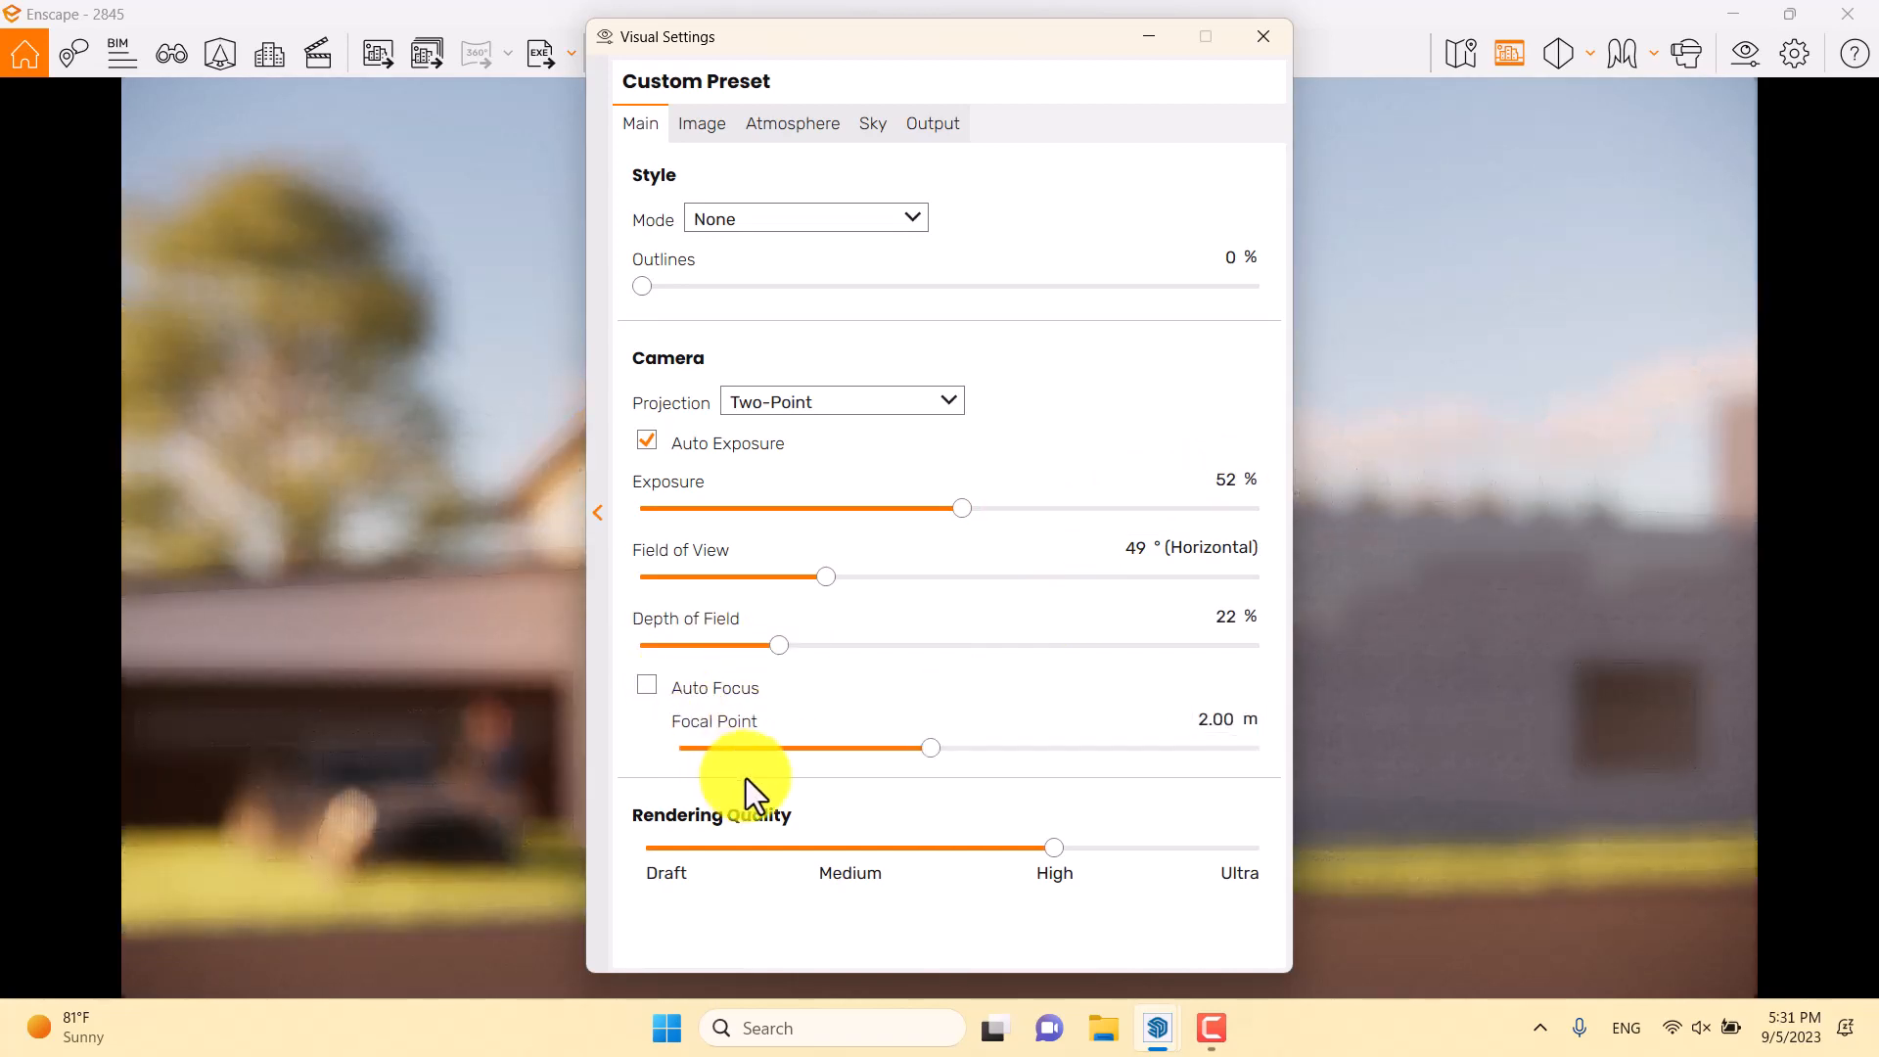
{"action": "left_click_drag", "start_coordinate": [989, 37], "coordinate": [1566, 25]}
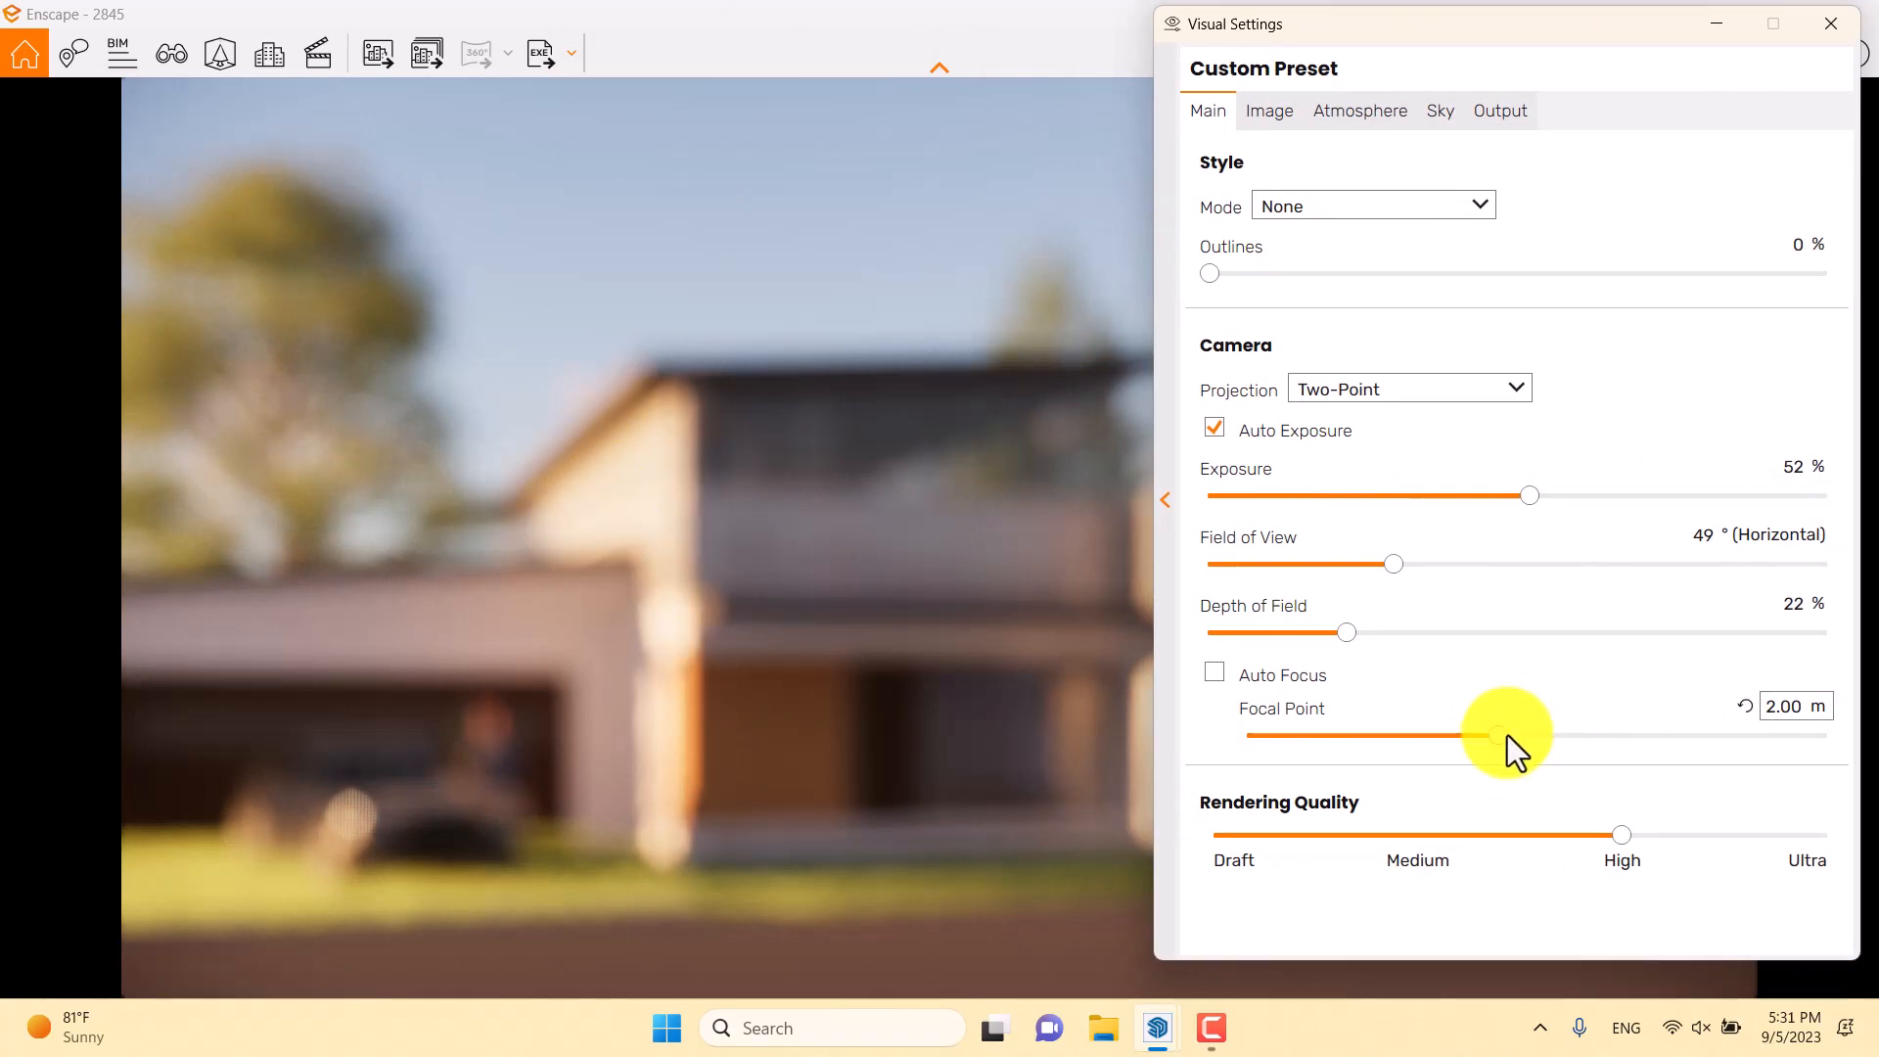
{"action": "left_click_drag", "start_coordinate": [1500, 736], "coordinate": [1695, 728]}
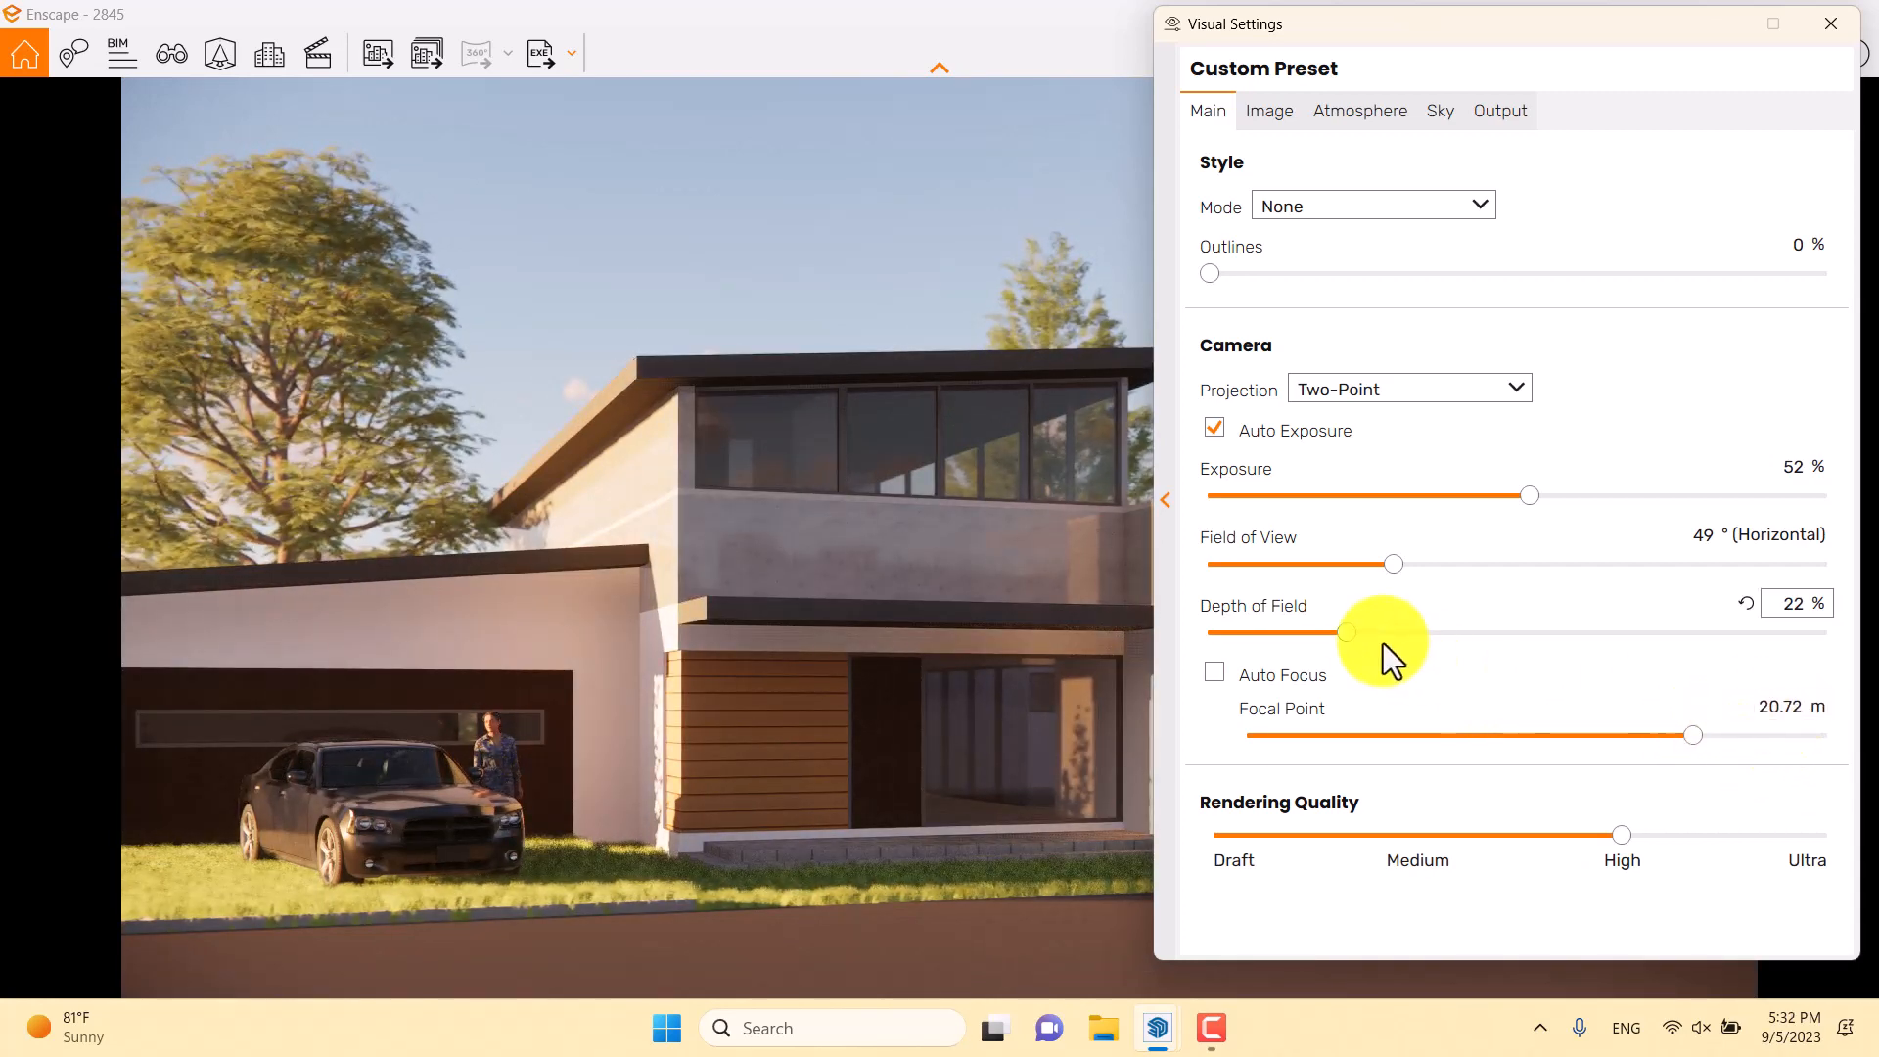
Try stronger and weaker depth of field values on the house view and settle on 37 %
{"action": "left_click_drag", "start_coordinate": [1344, 636], "coordinate": [1462, 633]}
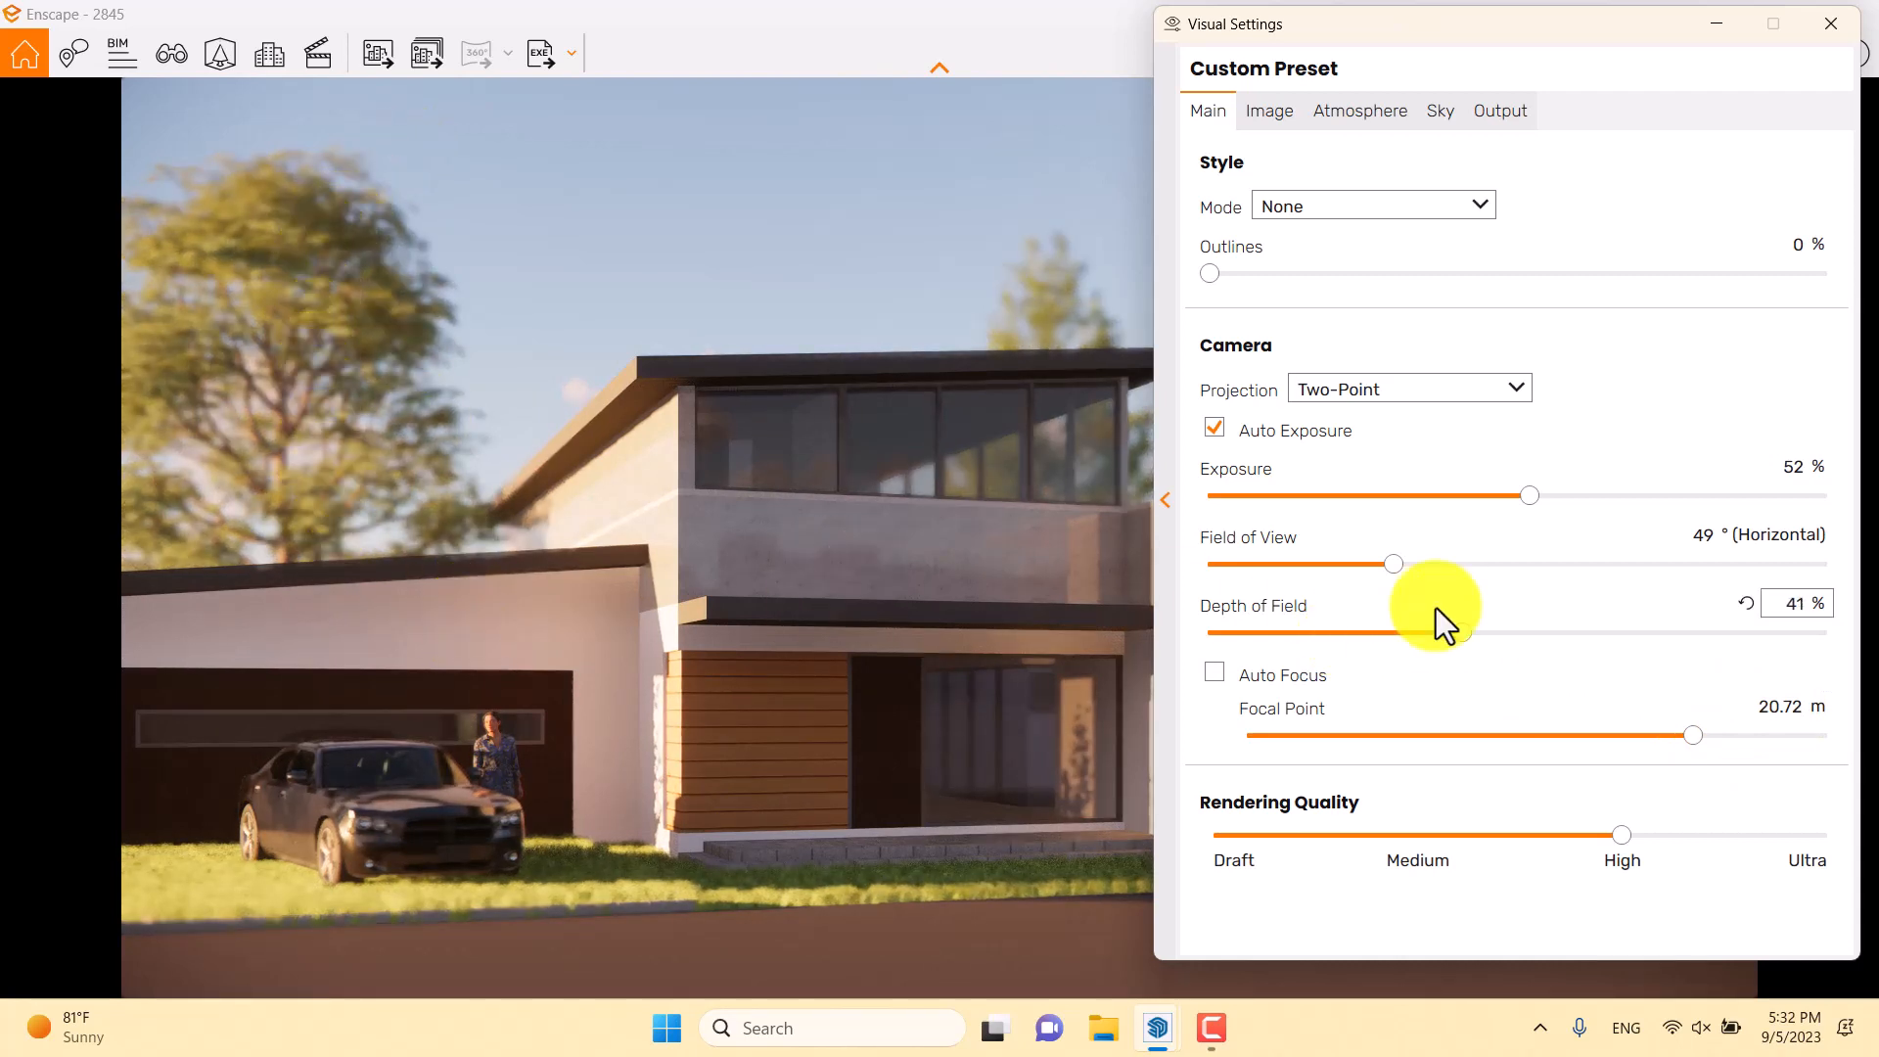
{"action": "left_click_drag", "start_coordinate": [1458, 634], "coordinate": [1340, 635]}
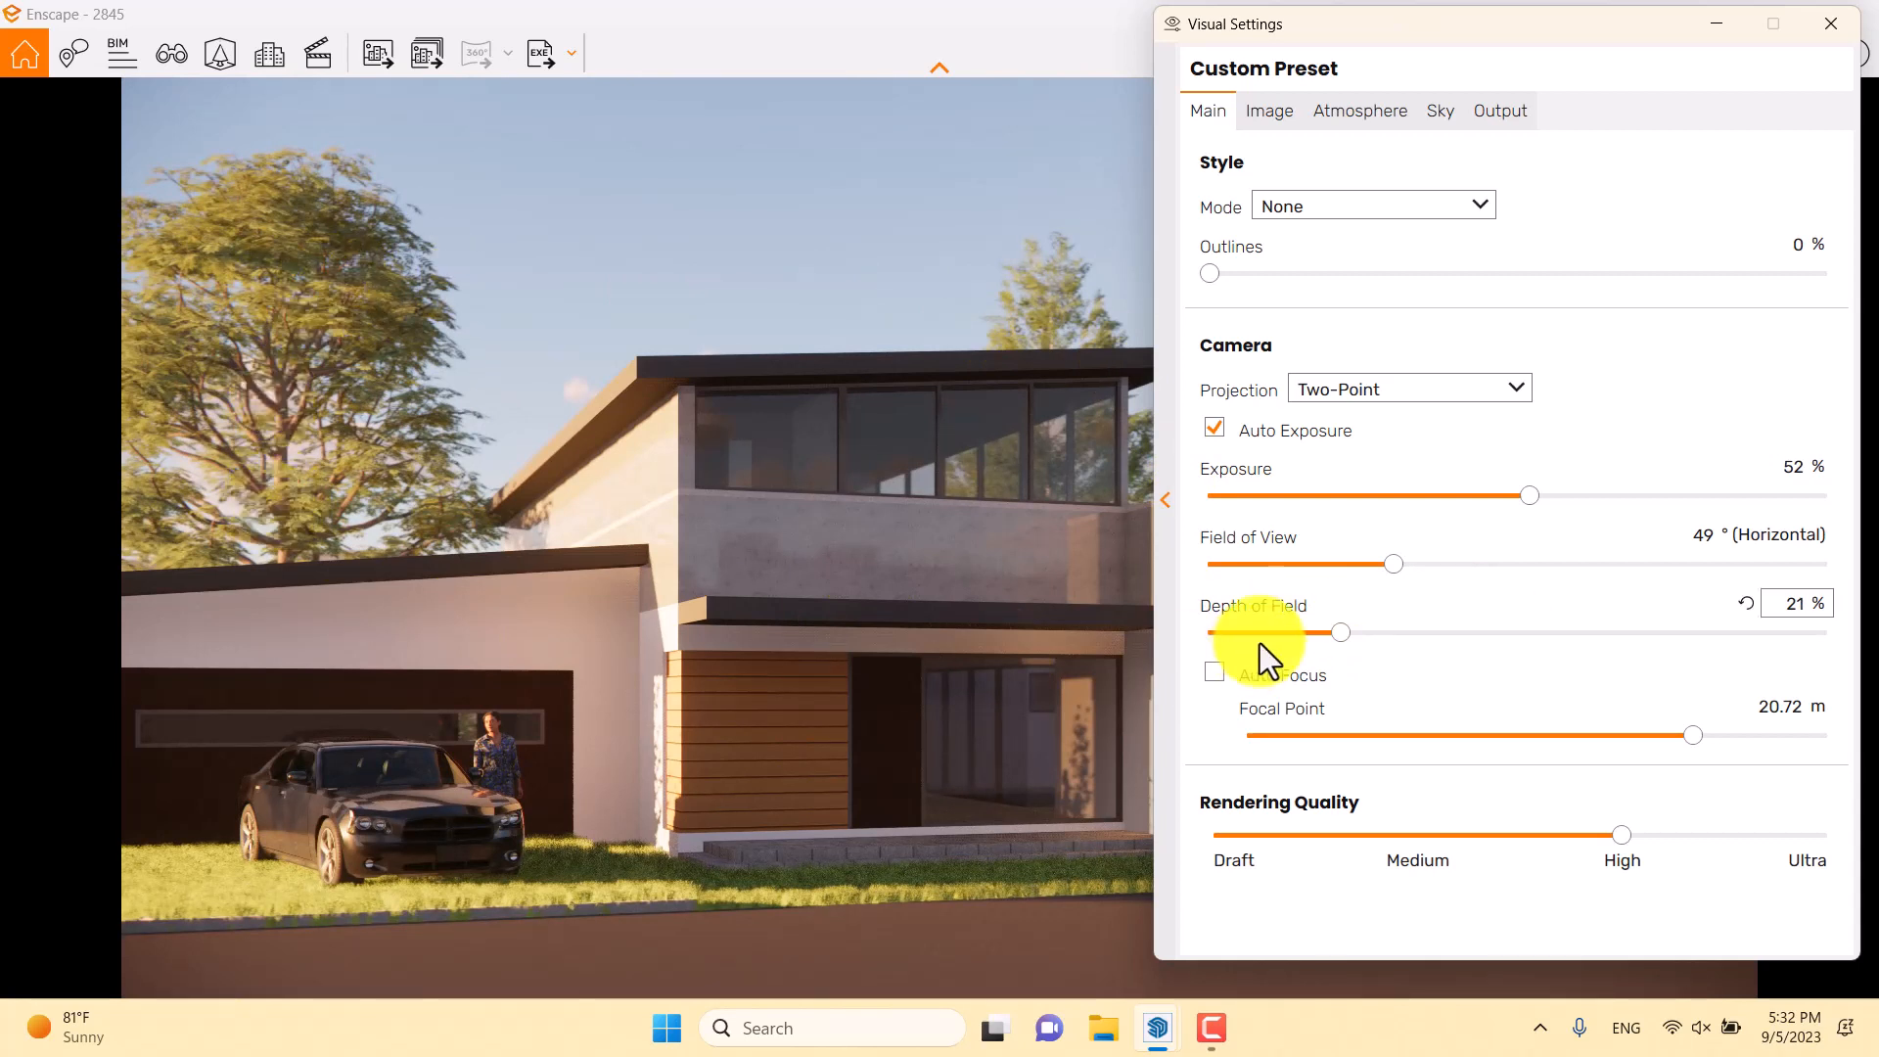
{"action": "left_click_drag", "start_coordinate": [1327, 638], "coordinate": [1432, 632]}
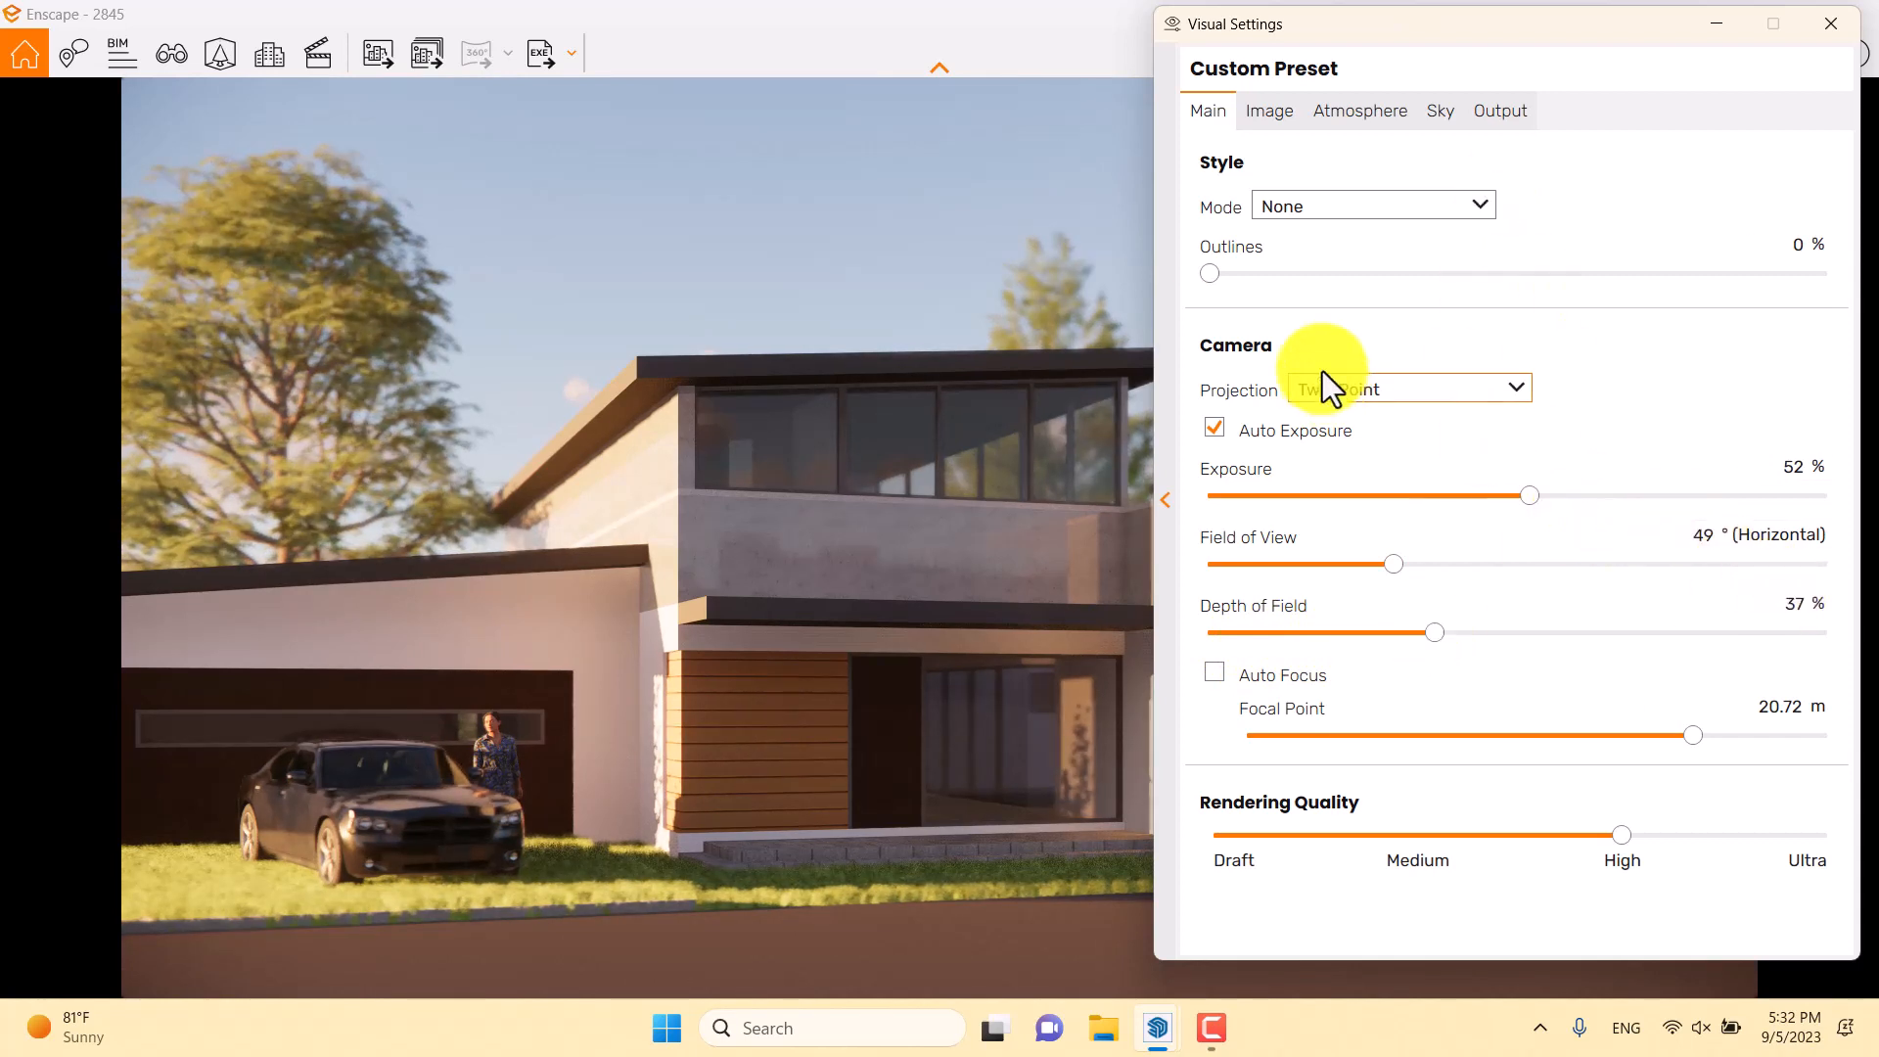
Enable Auto Contrast and arrange the windows so the render view fills half the screen with the visual settings beside it
{"action": "left_click", "coordinate": [1269, 110]}
{"action": "left_click", "coordinate": [1215, 205]}
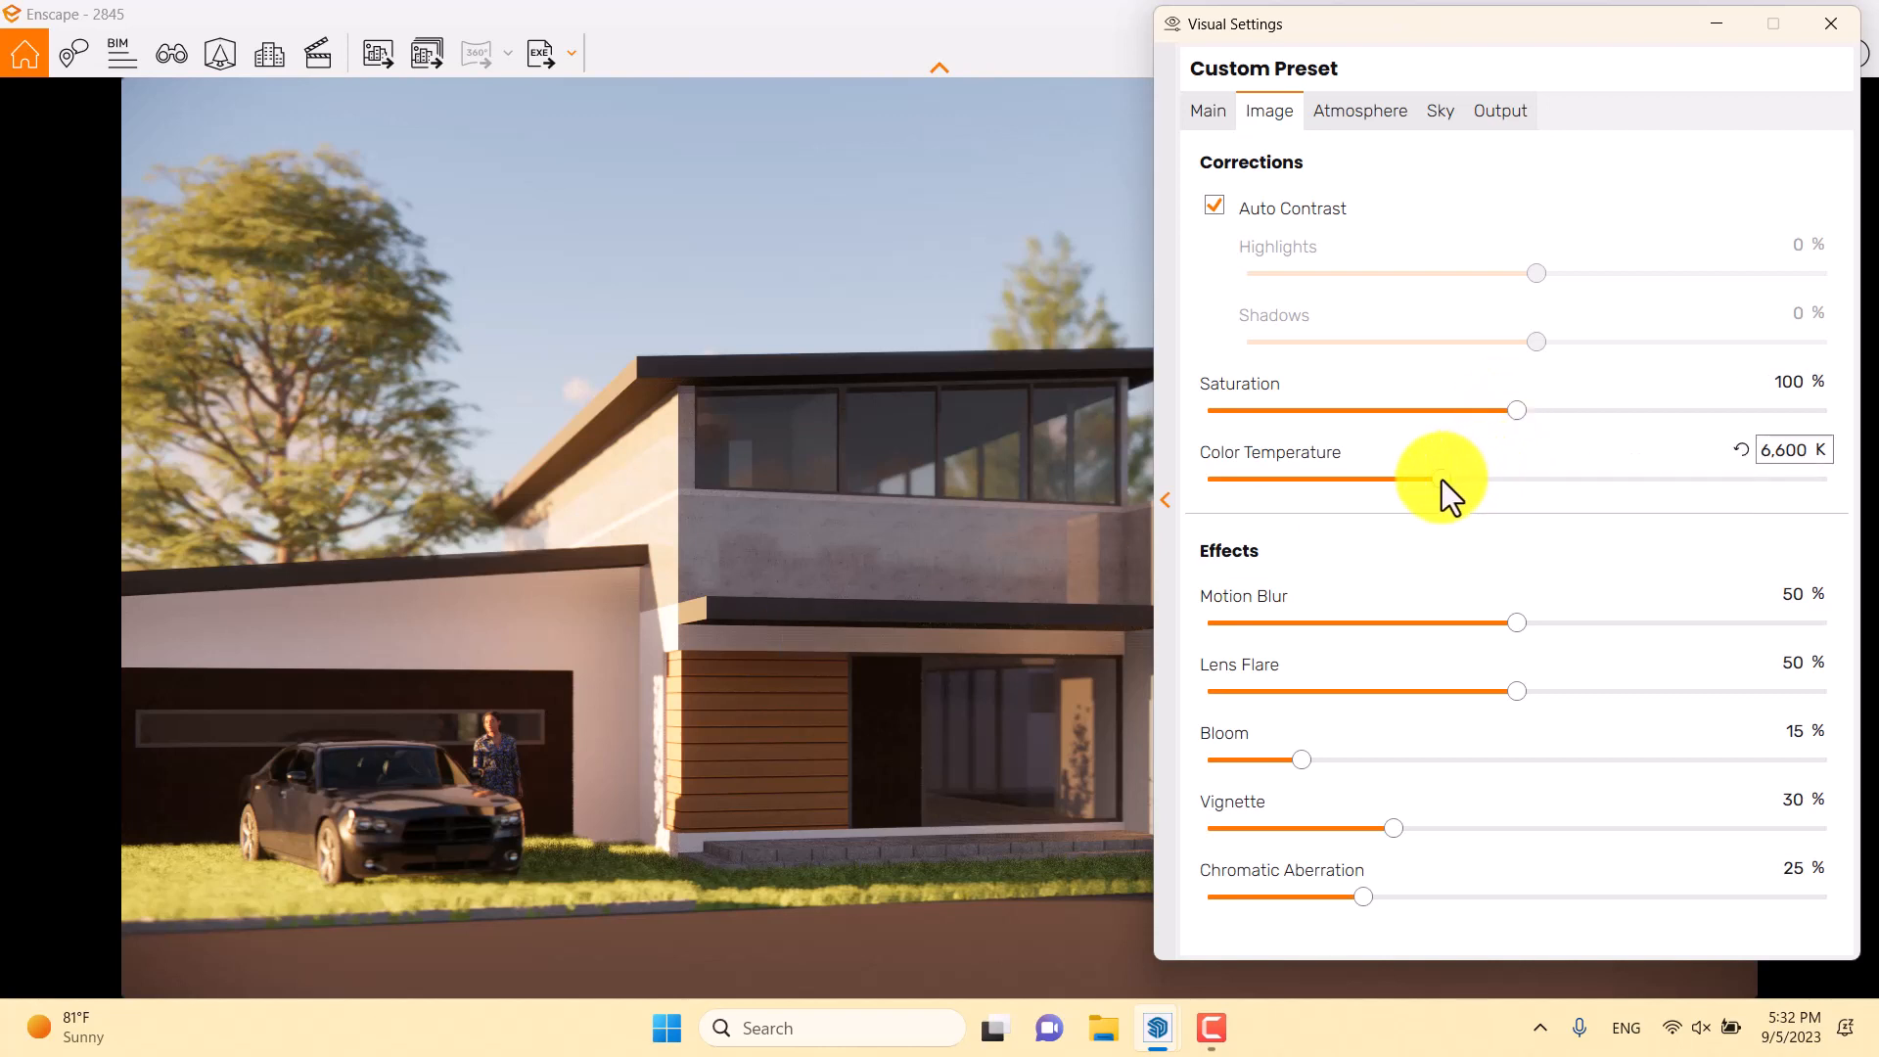
{"action": "left_click_drag", "start_coordinate": [1463, 25], "coordinate": [1028, 89]}
{"action": "left_click_drag", "start_coordinate": [1082, 13], "coordinate": [1877, 427]}
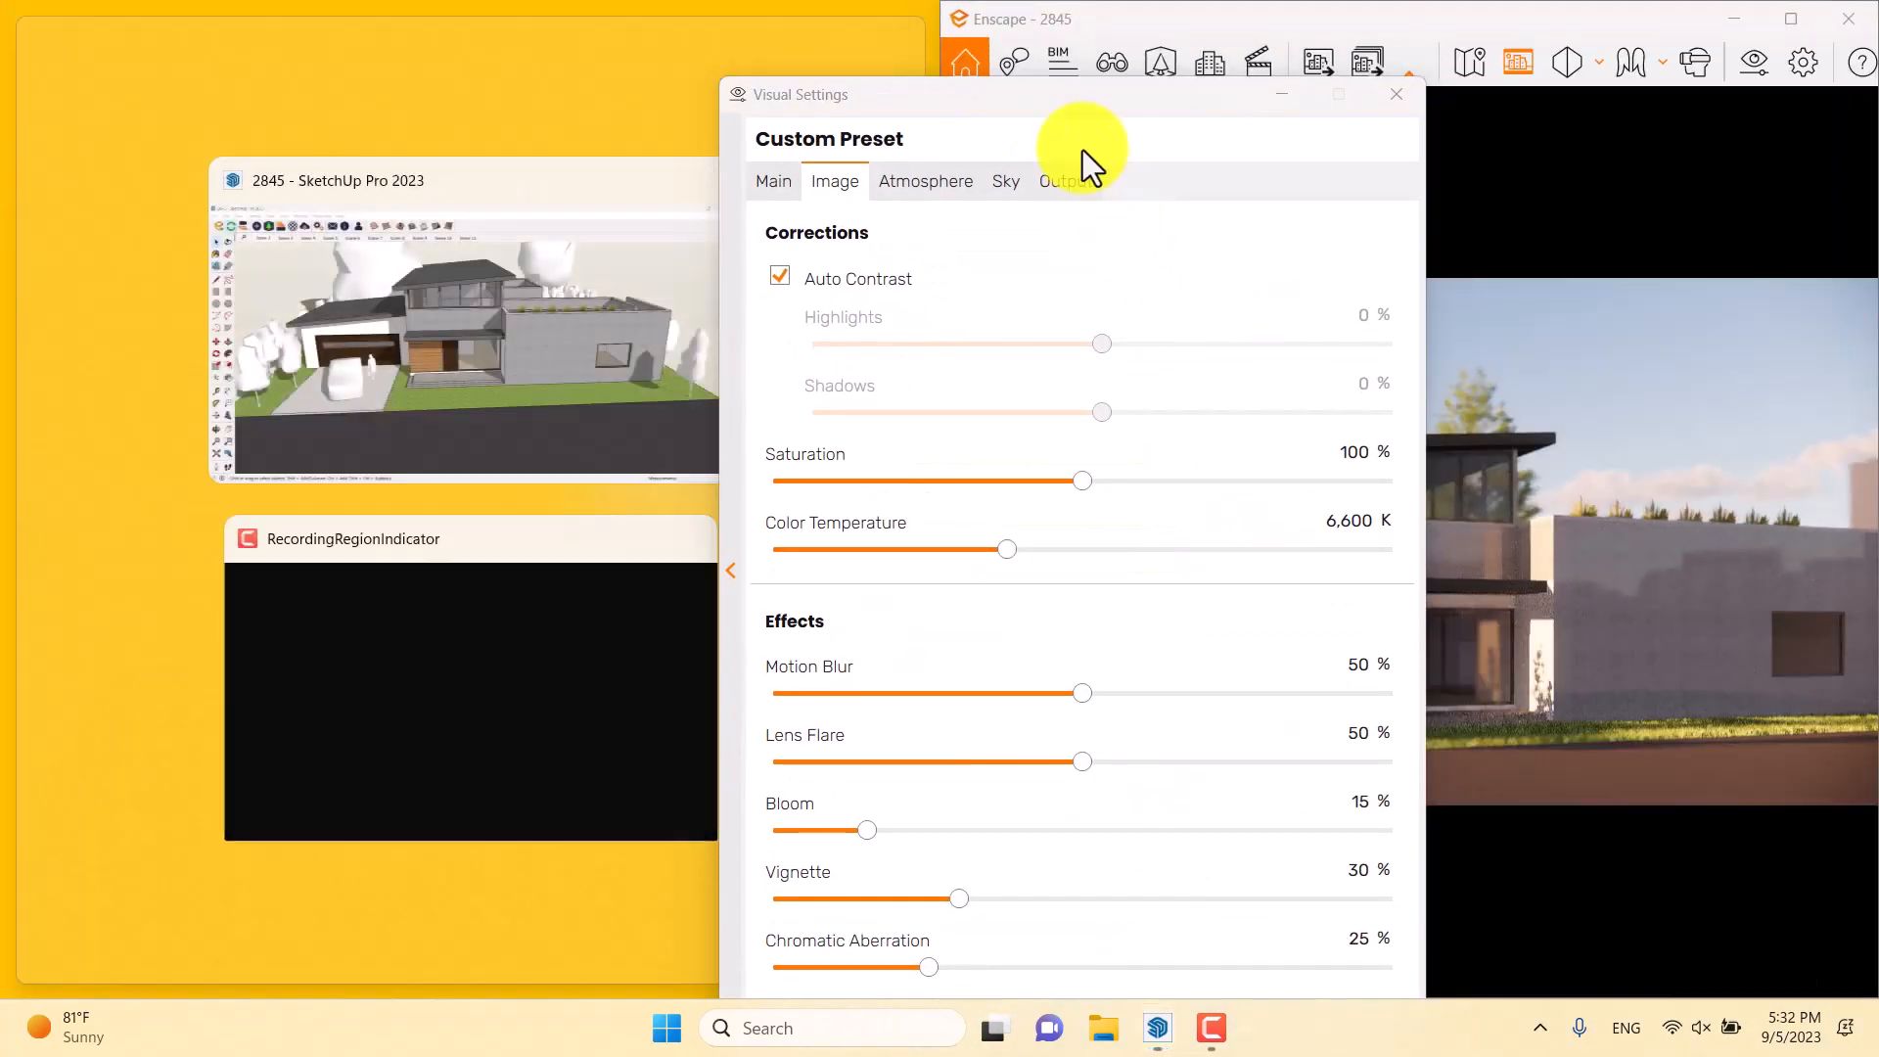
{"action": "left_click_drag", "start_coordinate": [1049, 96], "coordinate": [444, 42]}
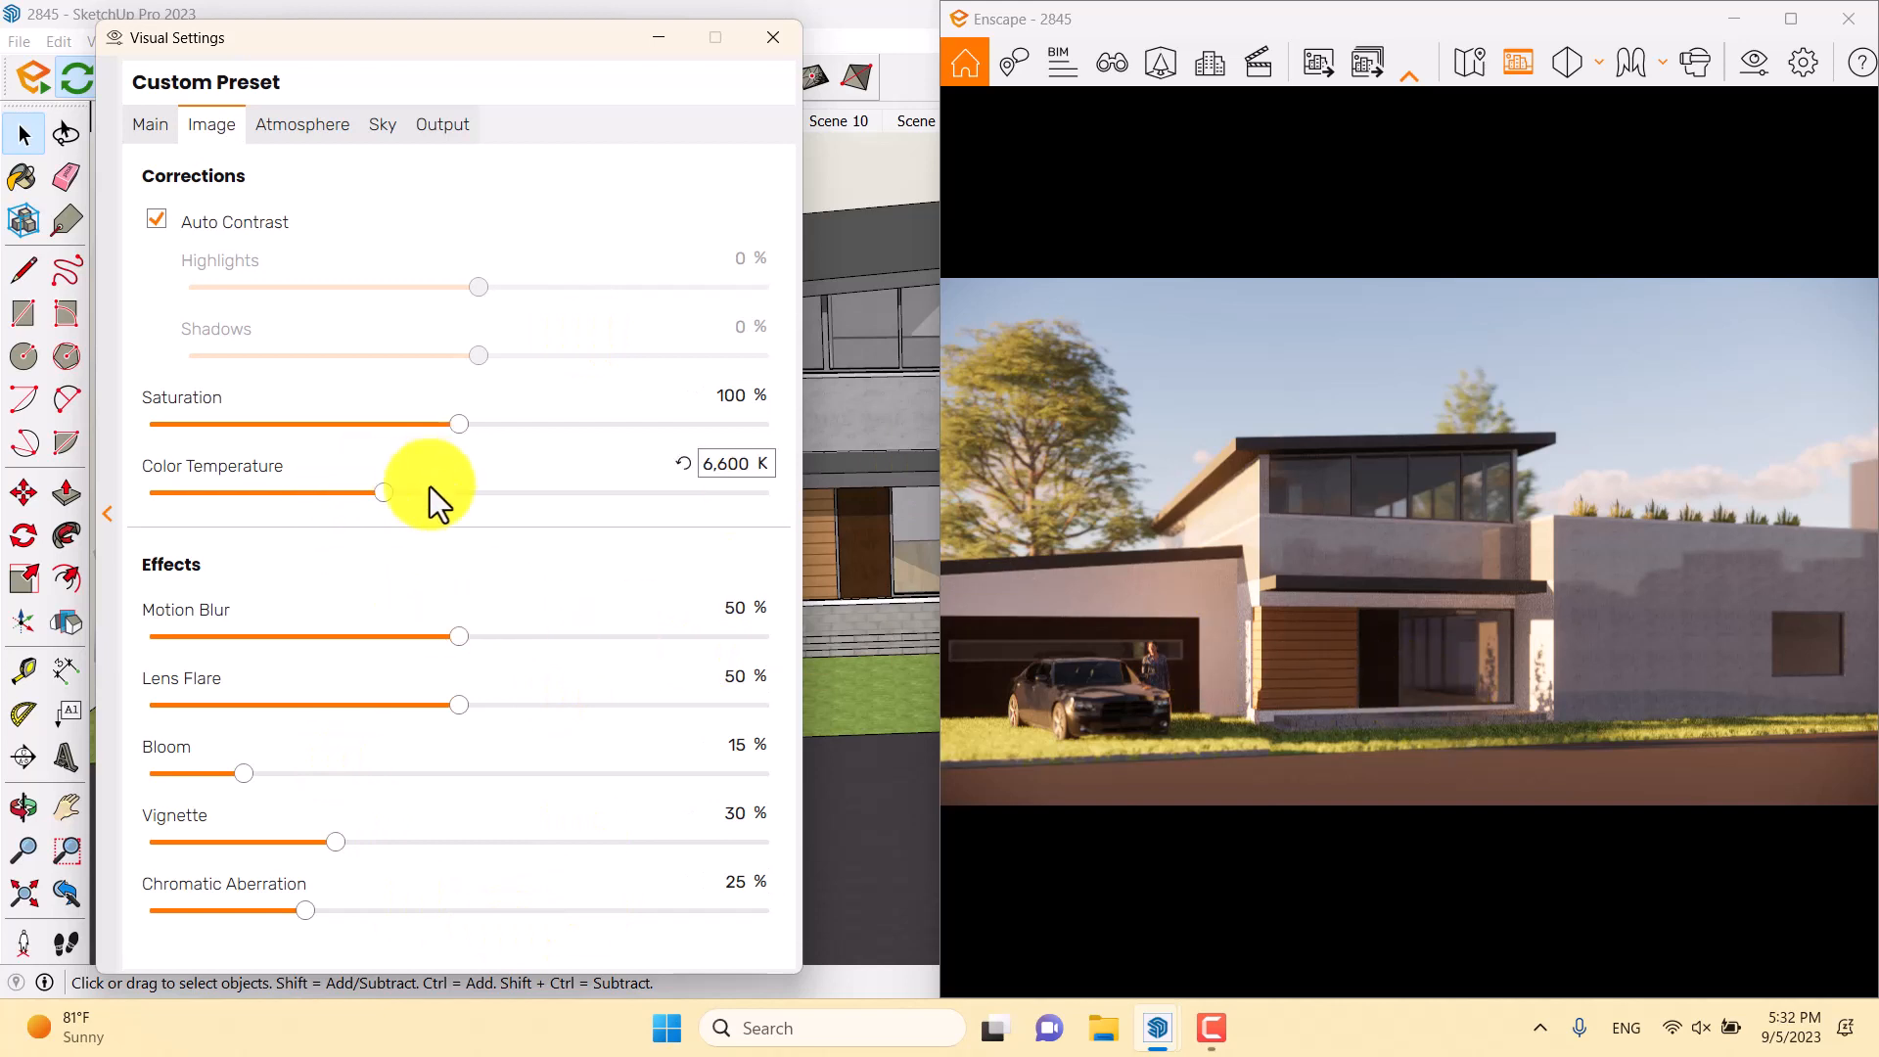
Set the image's Color Temperature to 6,149 K, Saturation to 102 % and Motion Blur to 0 %
{"action": "mouse_move", "coordinate": [387, 491]}
{"action": "left_mouse_down"}
{"action": "mouse_move", "coordinate": [303, 491]}
{"action": "mouse_move", "coordinate": [372, 496]}
{"action": "left_mouse_up"}
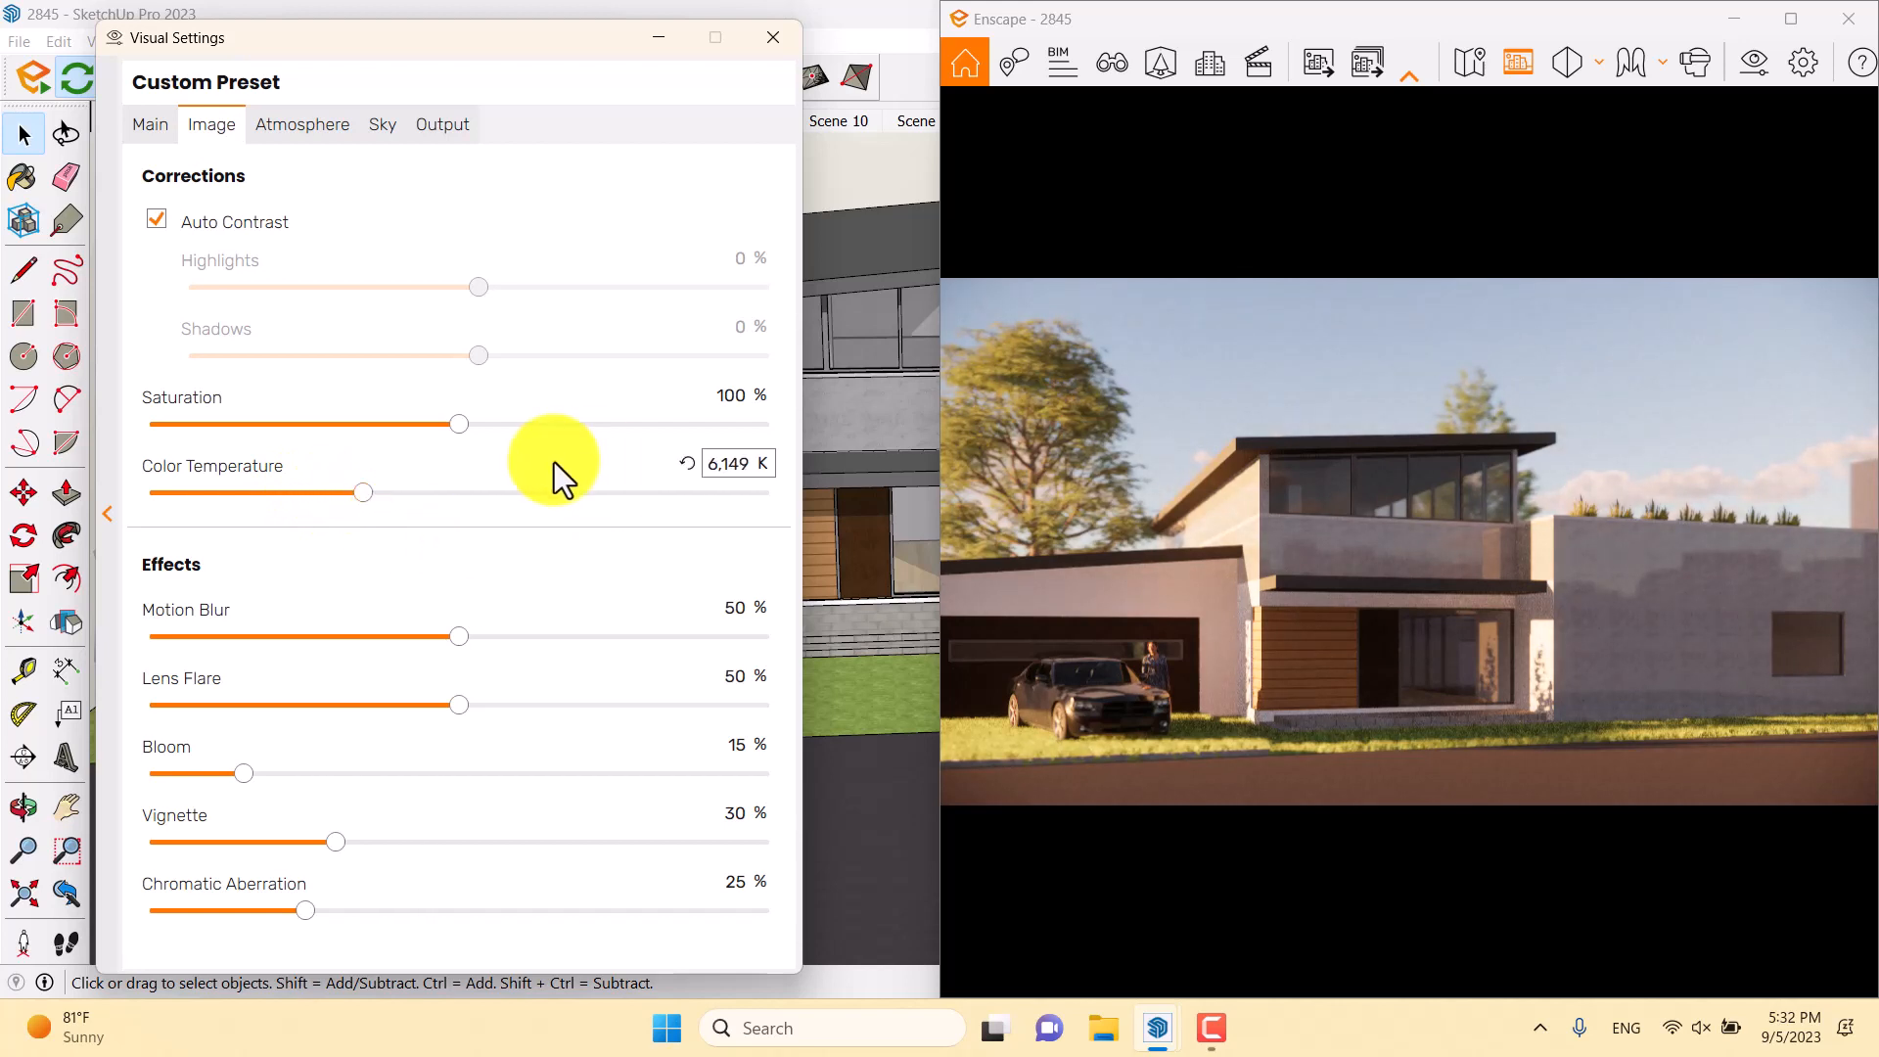
{"action": "left_click_drag", "start_coordinate": [460, 426], "coordinate": [467, 425]}
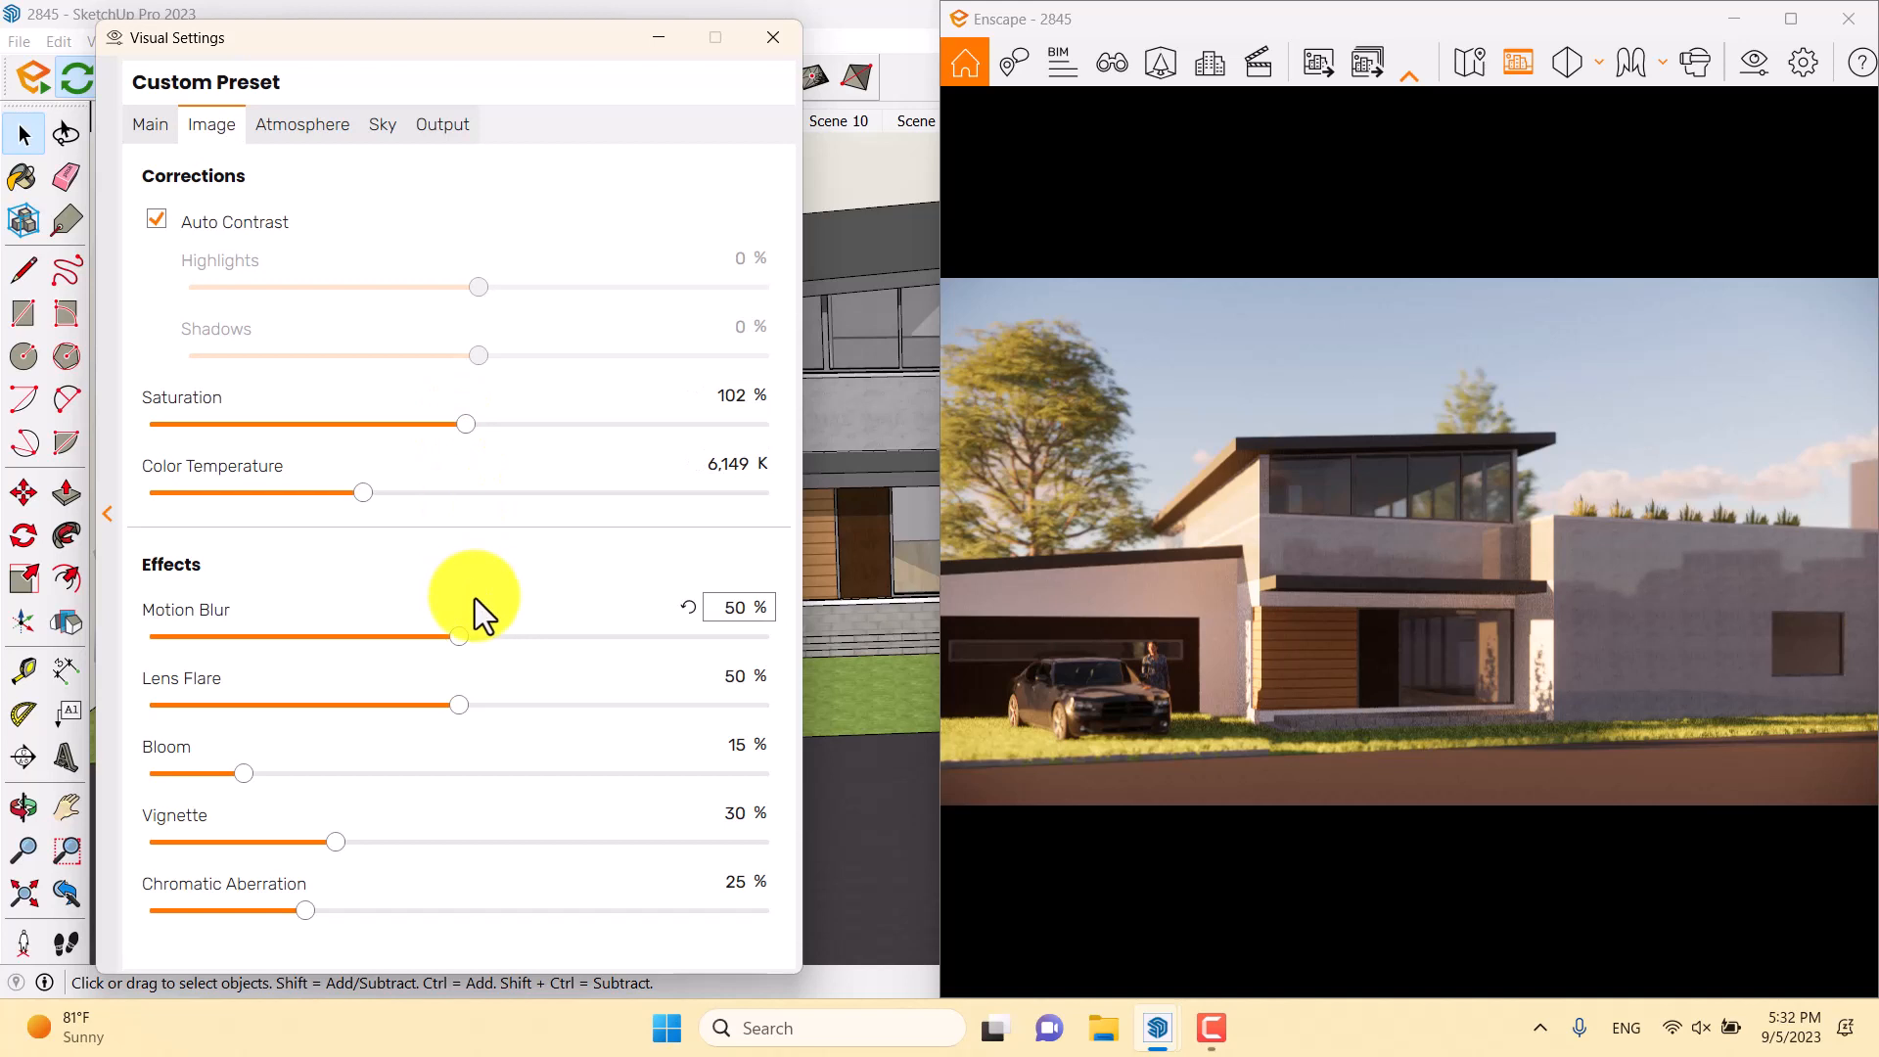
{"action": "left_click_drag", "start_coordinate": [461, 640], "coordinate": [158, 640]}
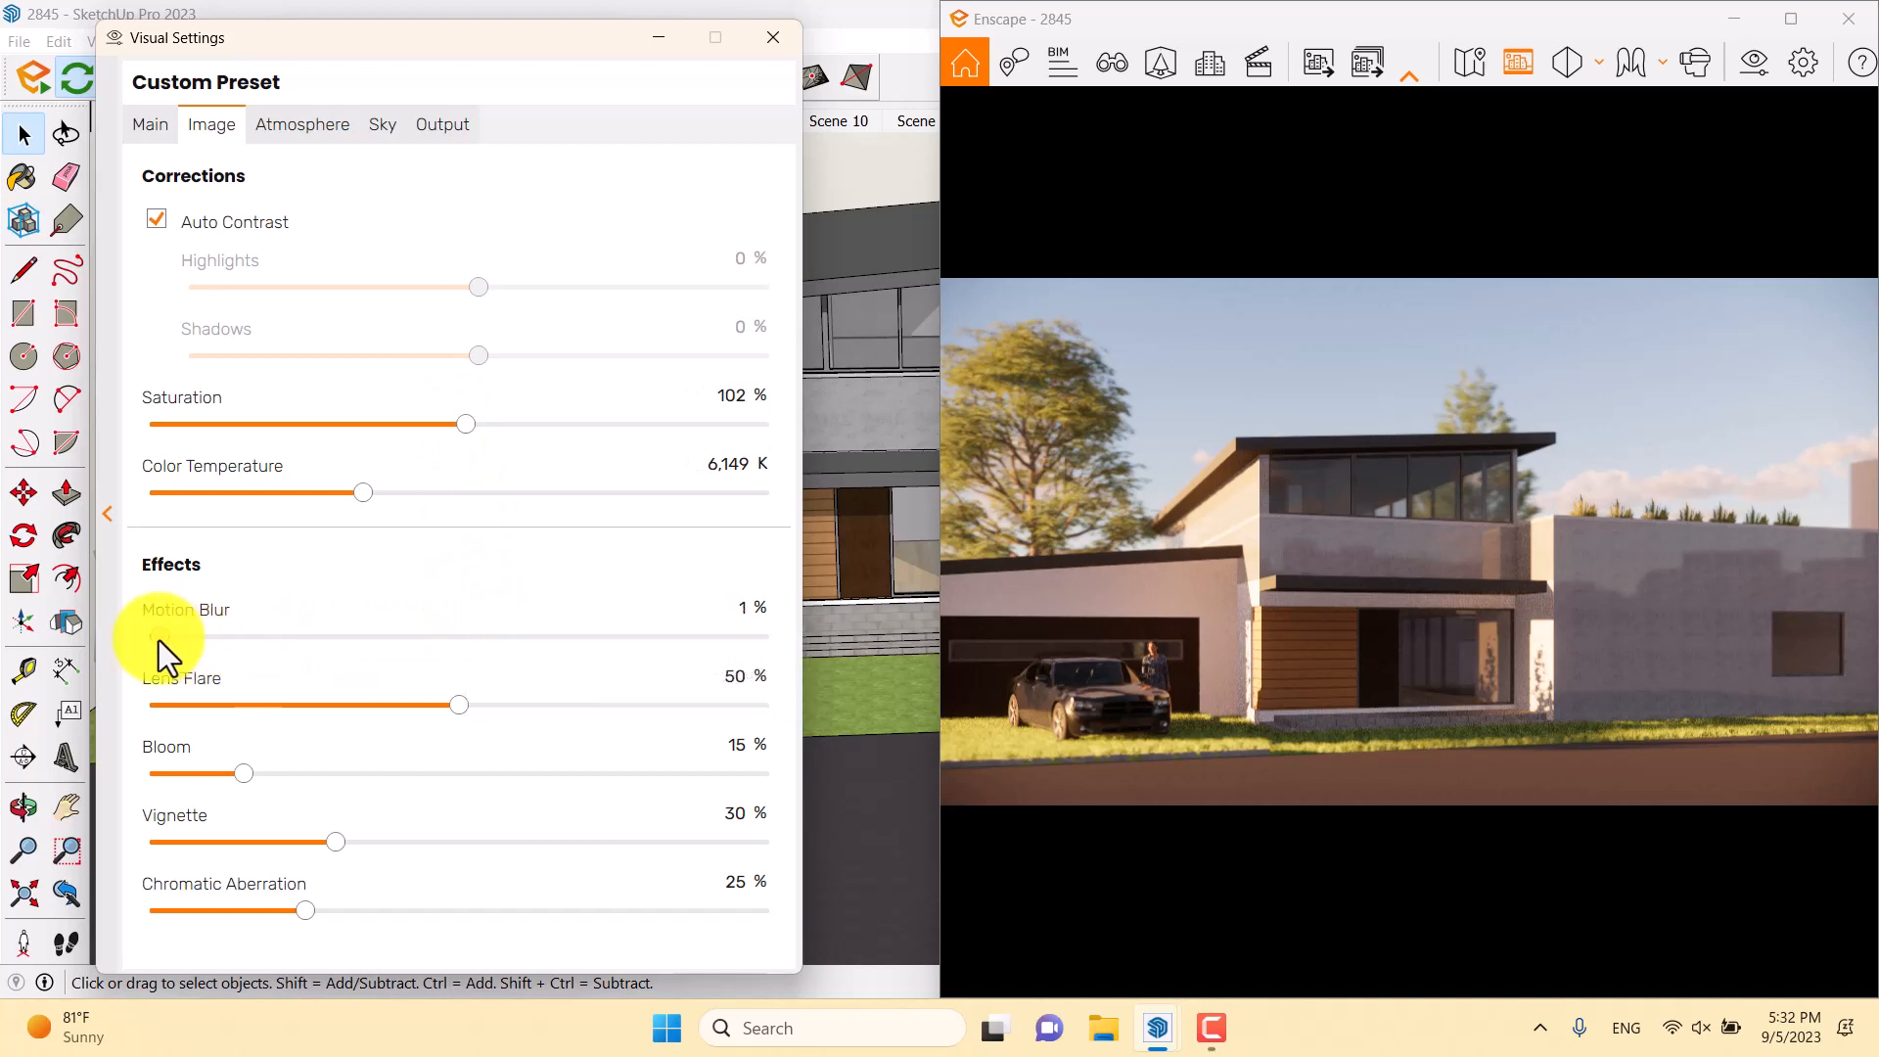
Set Lens Flare to 21 %, Bloom to 3 % and Vignette to 11 %, and lower the Chromatic Aberration slightly
{"action": "left_click_drag", "start_coordinate": [460, 704], "coordinate": [281, 705]}
{"action": "left_click_drag", "start_coordinate": [243, 773], "coordinate": [182, 781]}
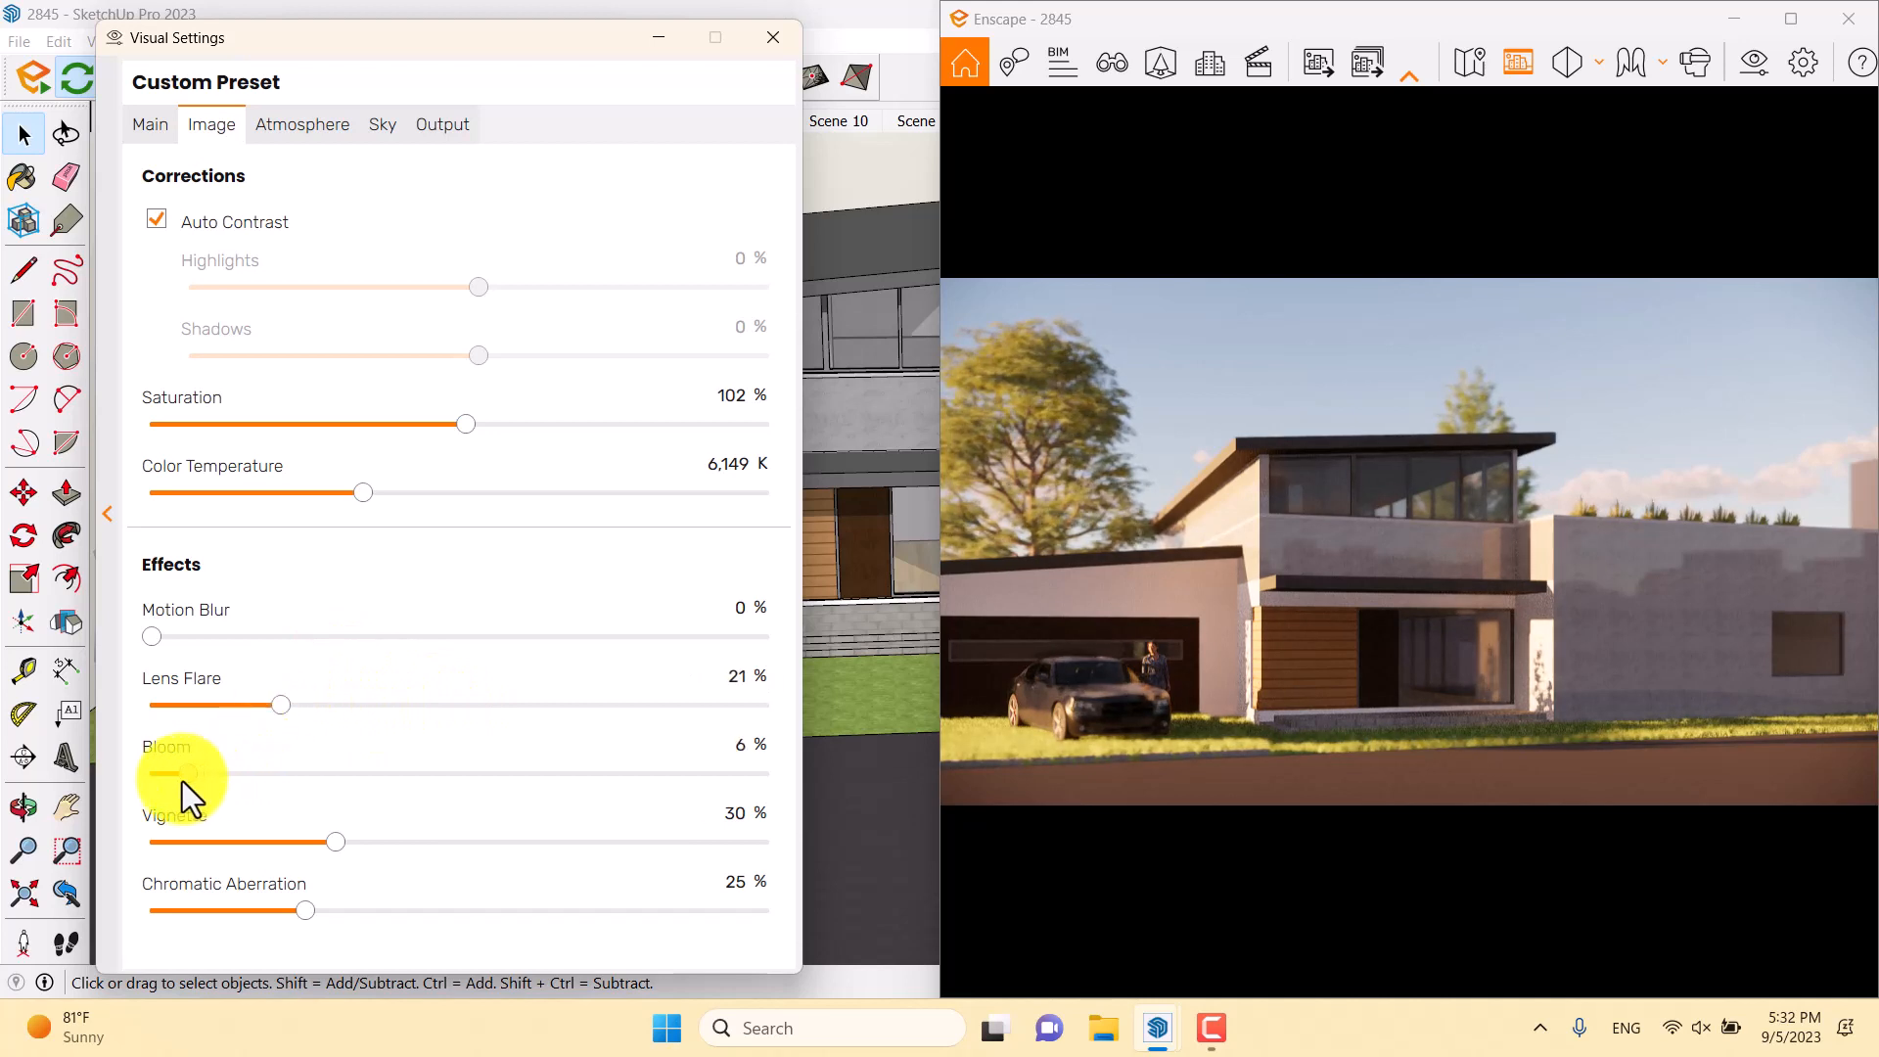
{"action": "left_click_drag", "start_coordinate": [331, 842], "coordinate": [217, 844]}
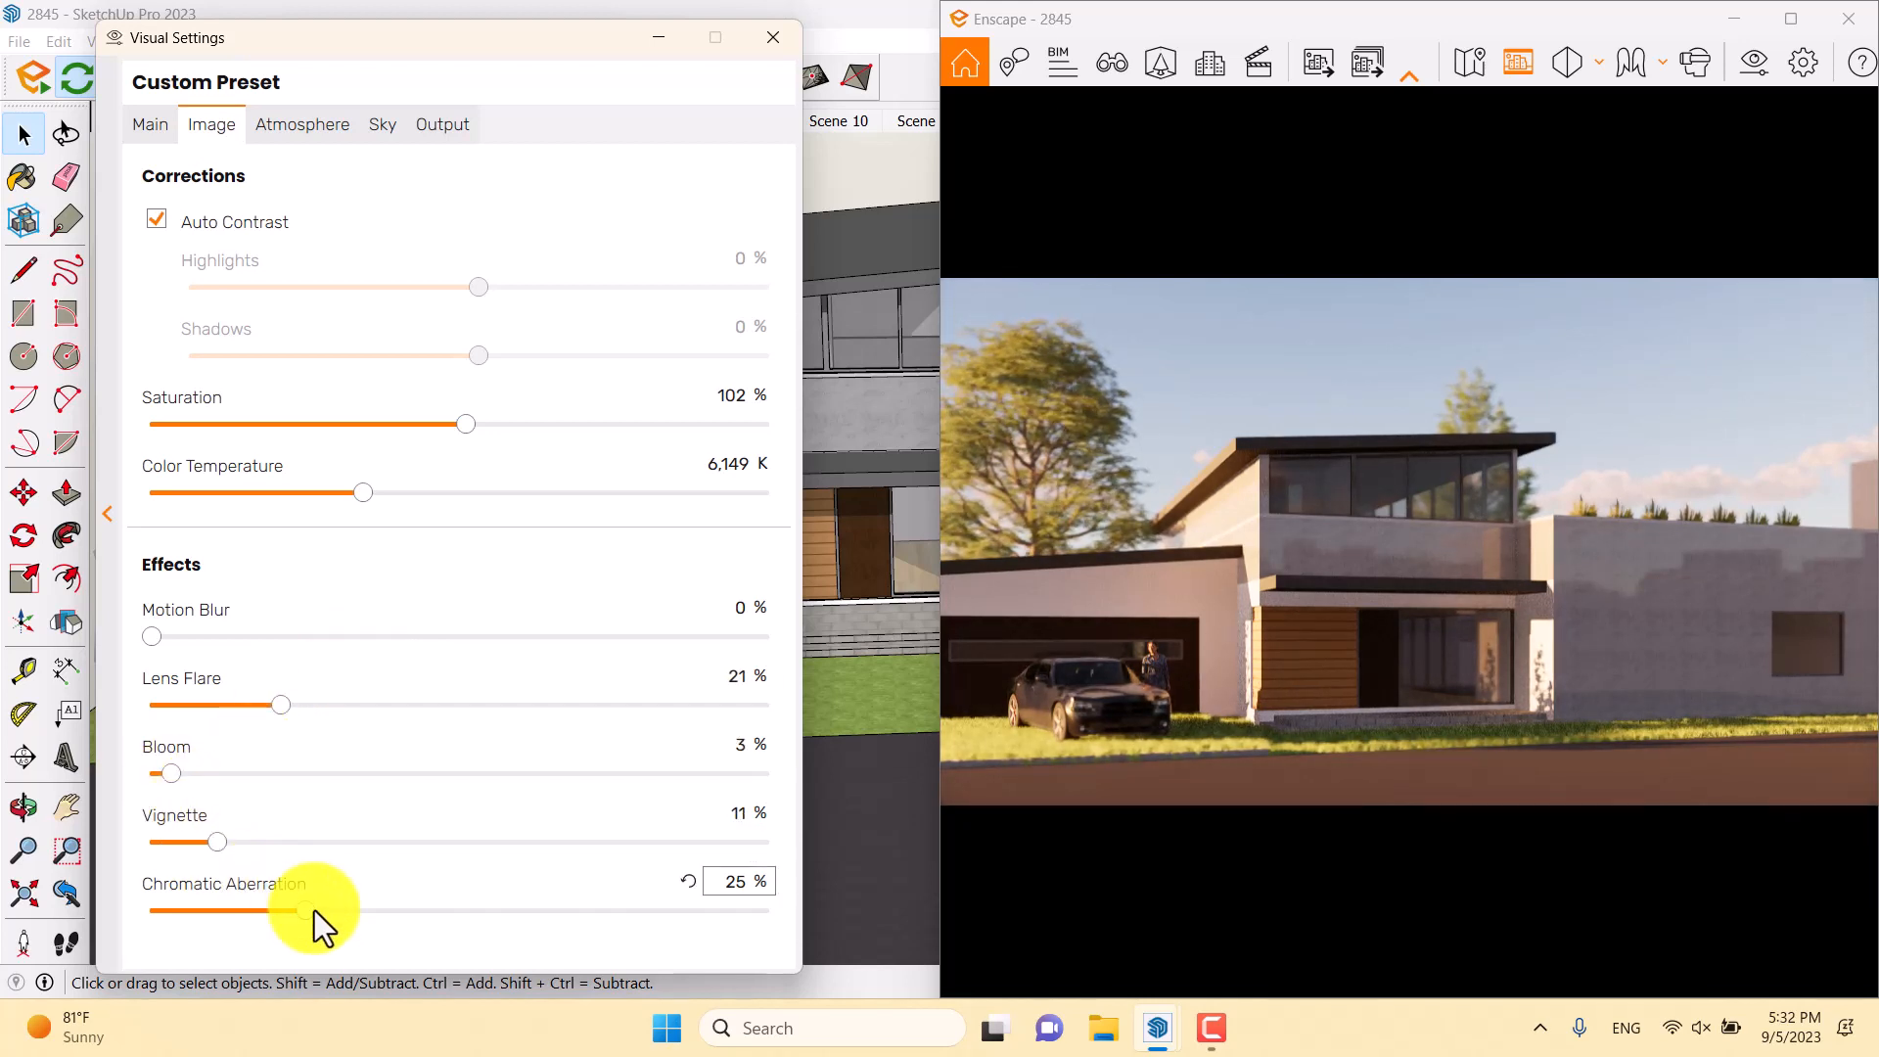
{"action": "left_click_drag", "start_coordinate": [312, 910], "coordinate": [266, 915]}
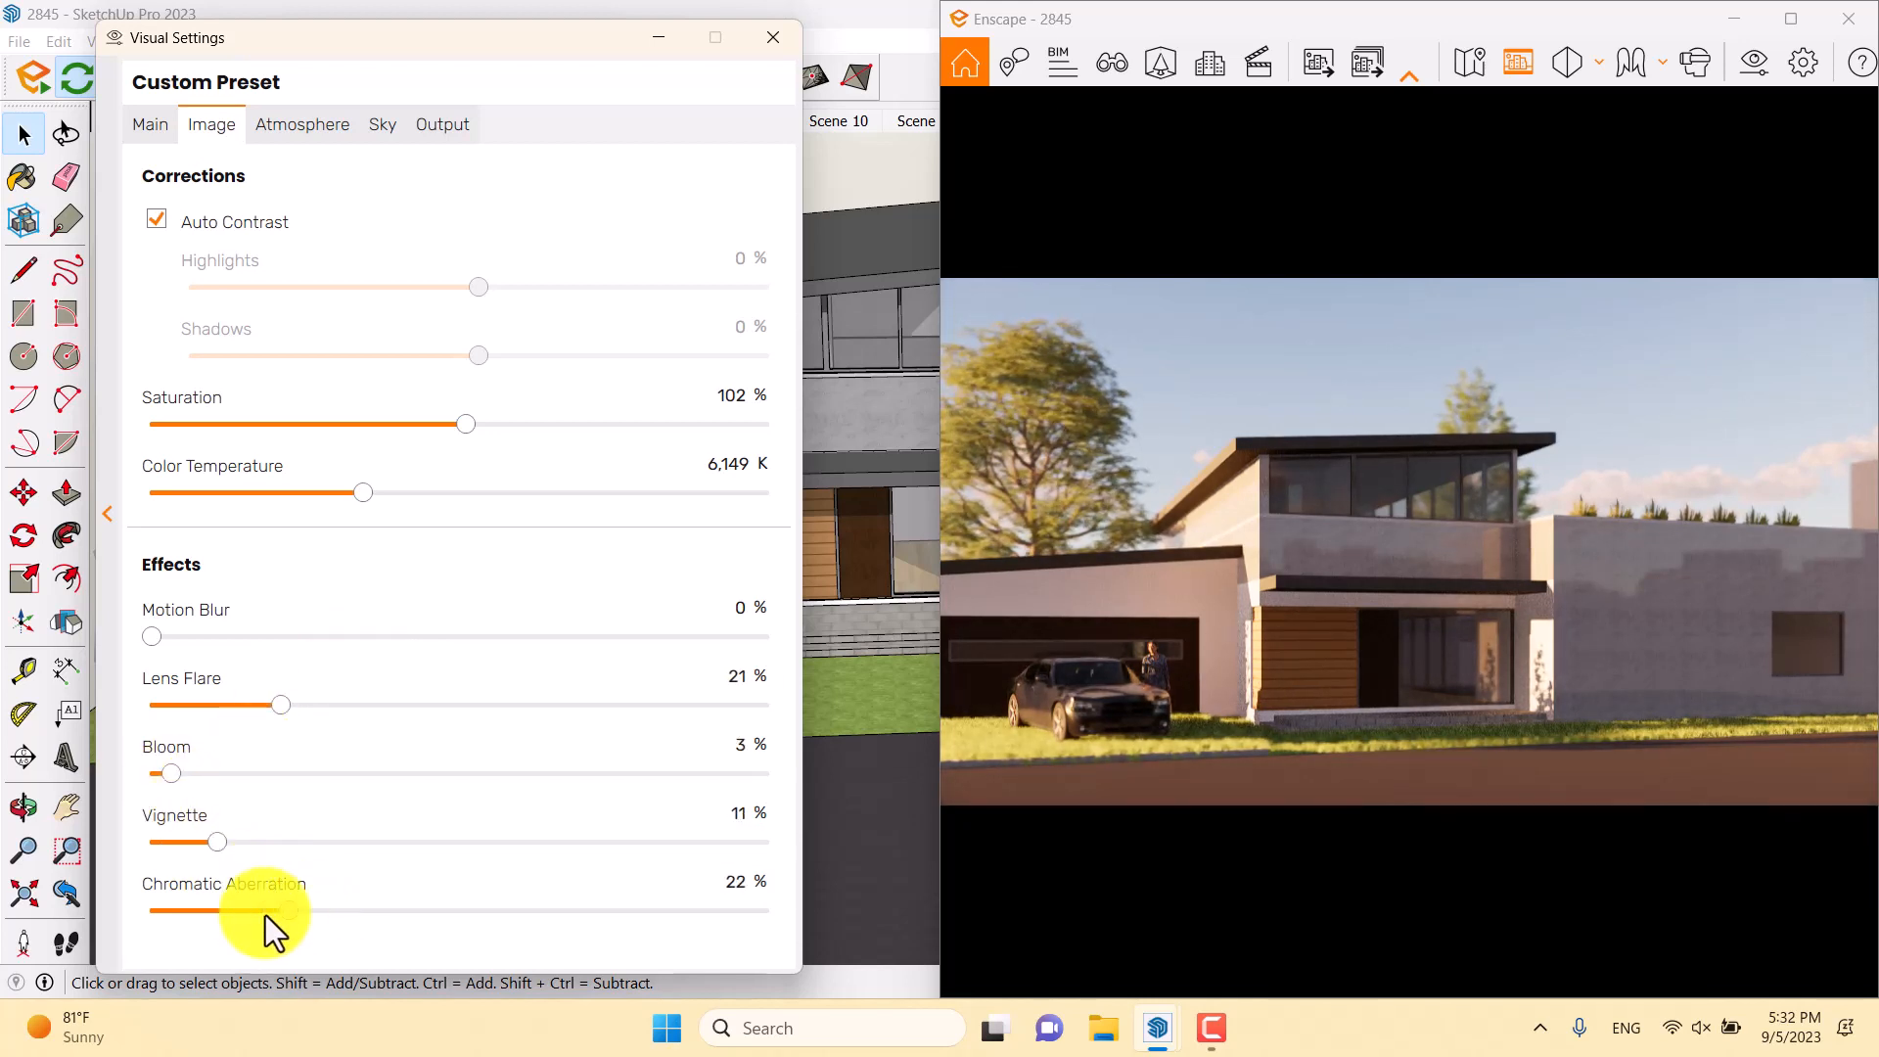
Set the atmosphere's Fog Intensity to 0 %, Night Sky Brightness to 48 % and Shadow Sharpness to 64 %
{"action": "left_click", "coordinate": [311, 122]}
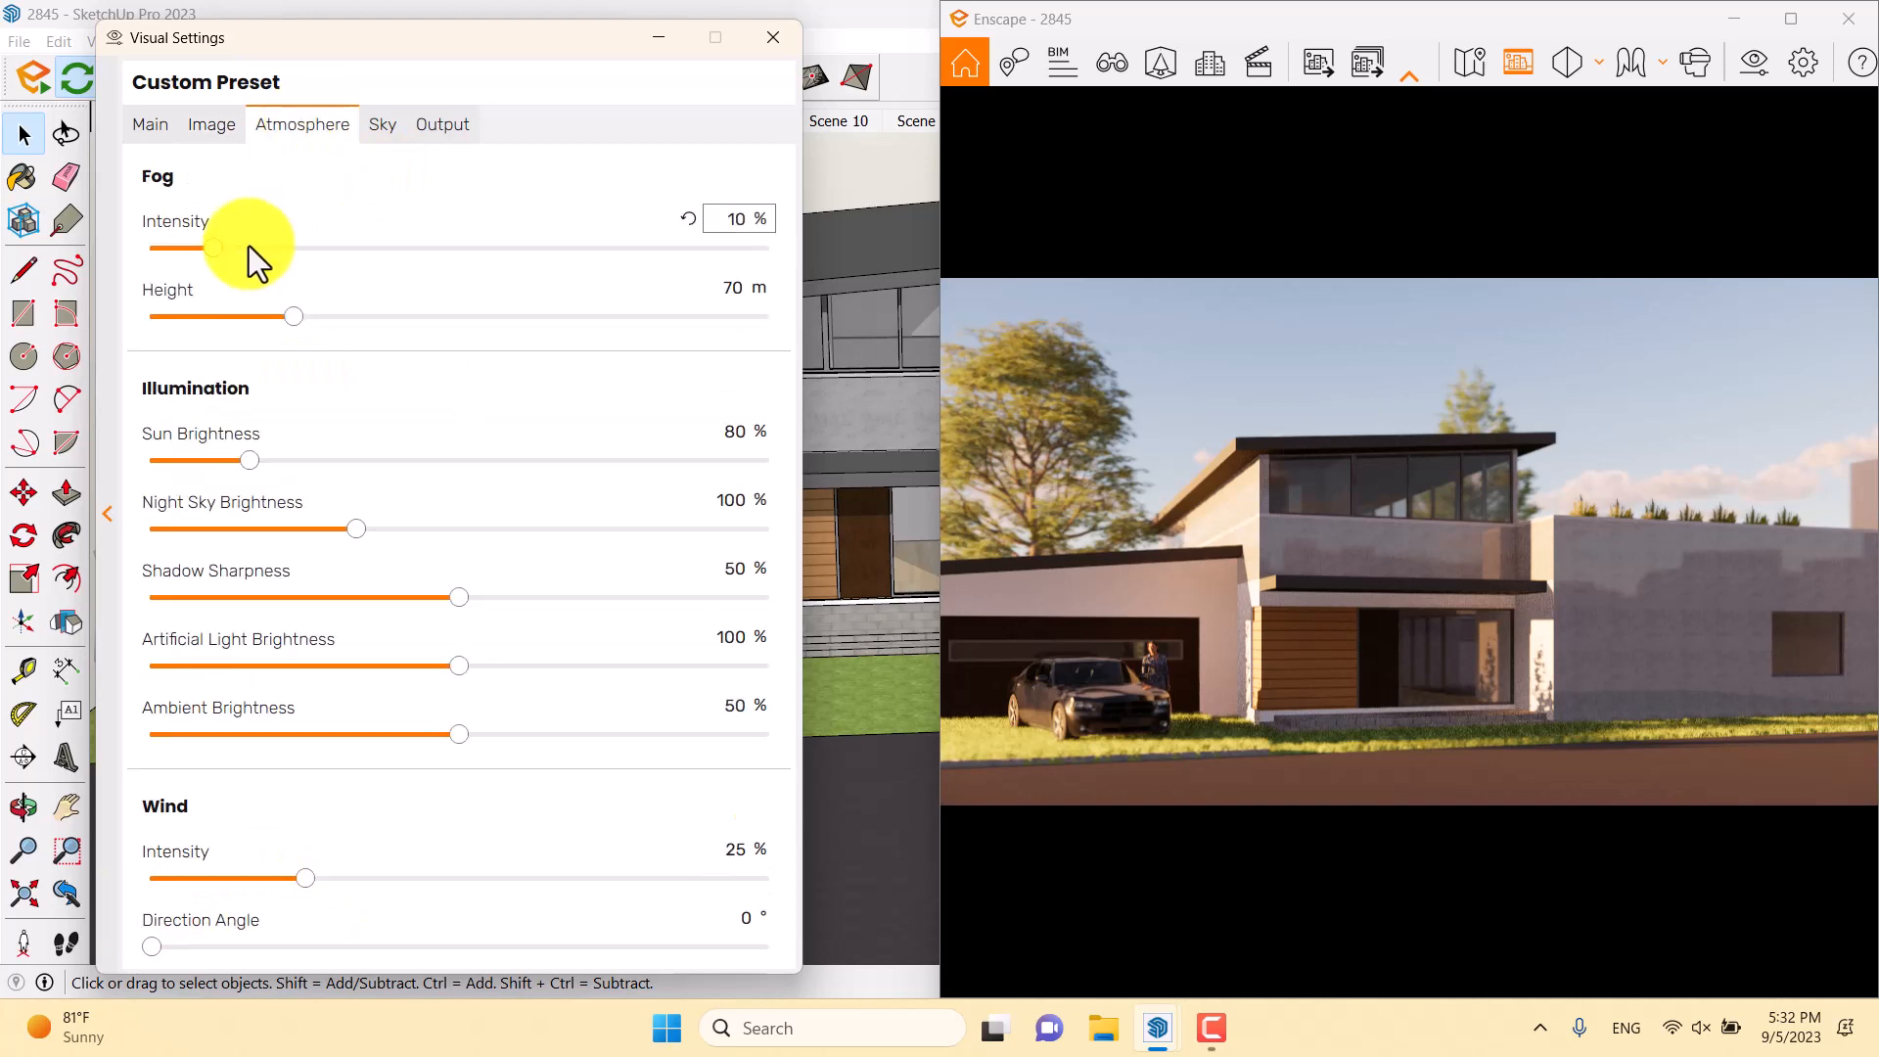
{"action": "left_click_drag", "start_coordinate": [249, 244], "coordinate": [92, 244]}
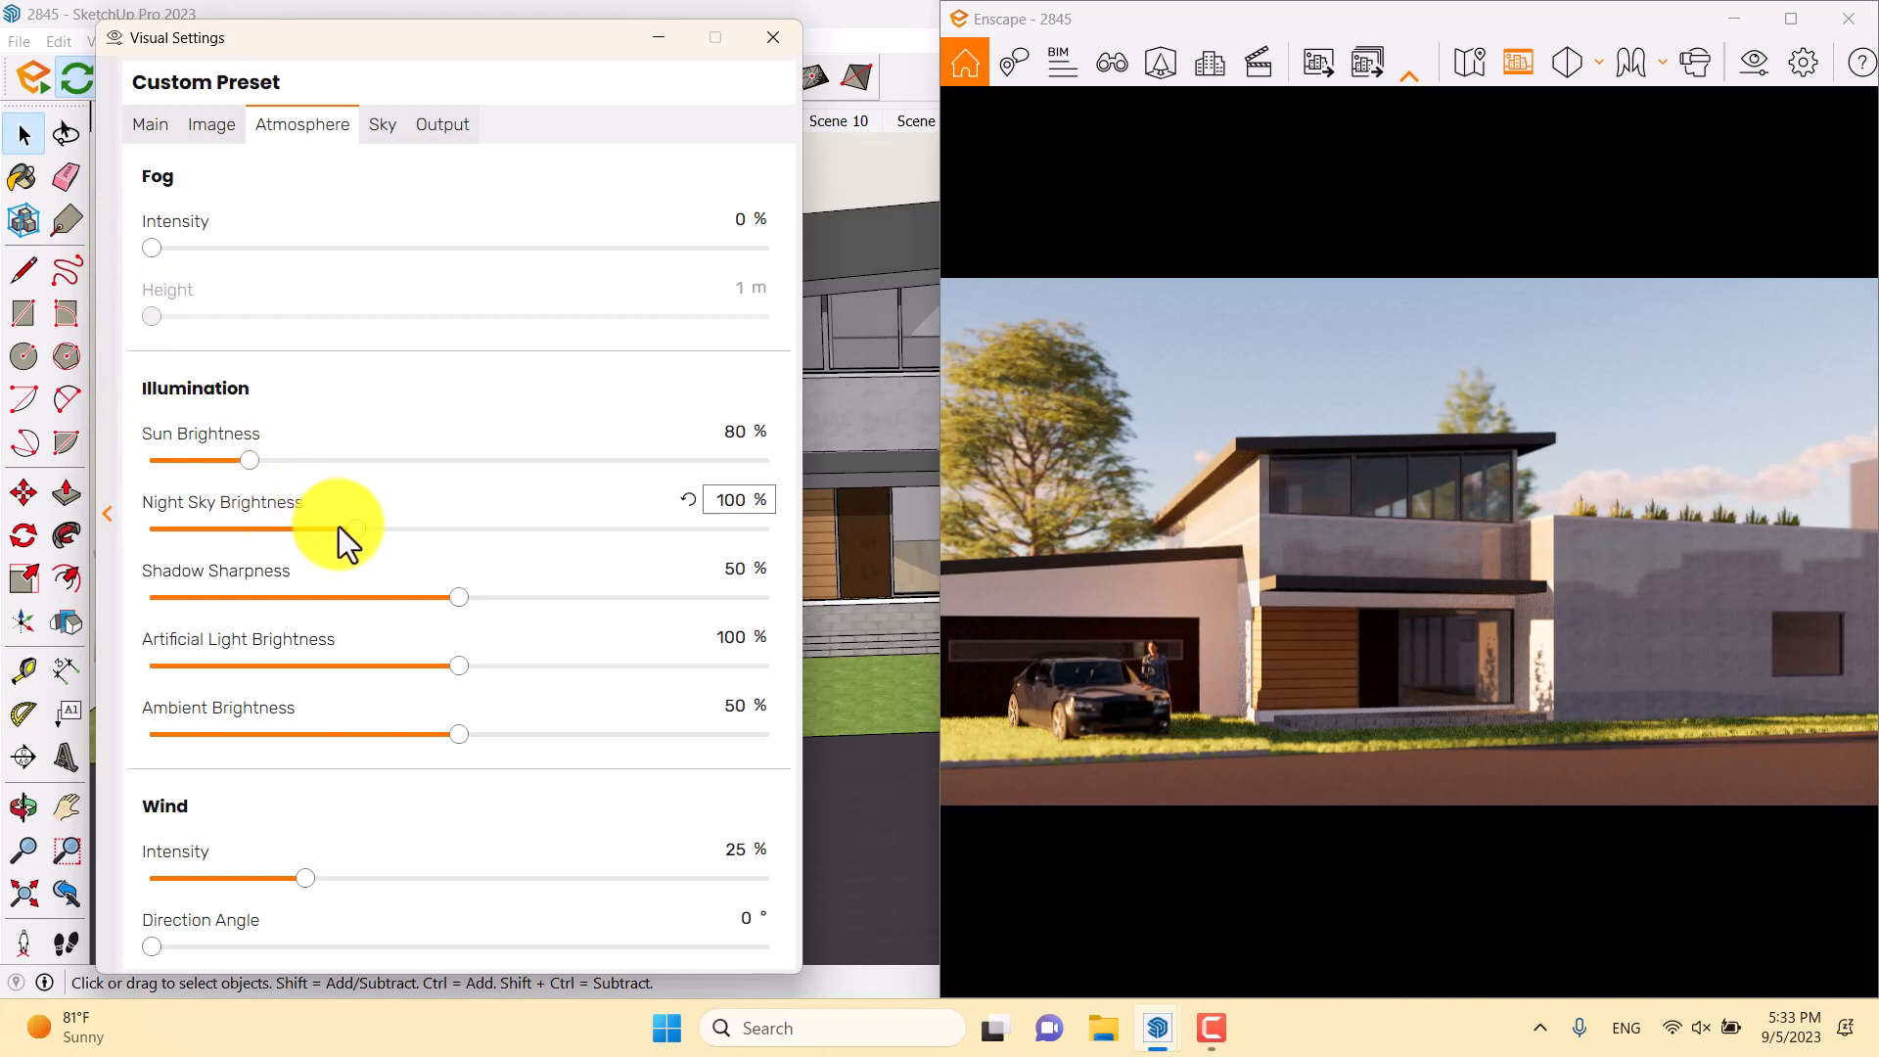
{"action": "left_click_drag", "start_coordinate": [357, 528], "coordinate": [249, 532]}
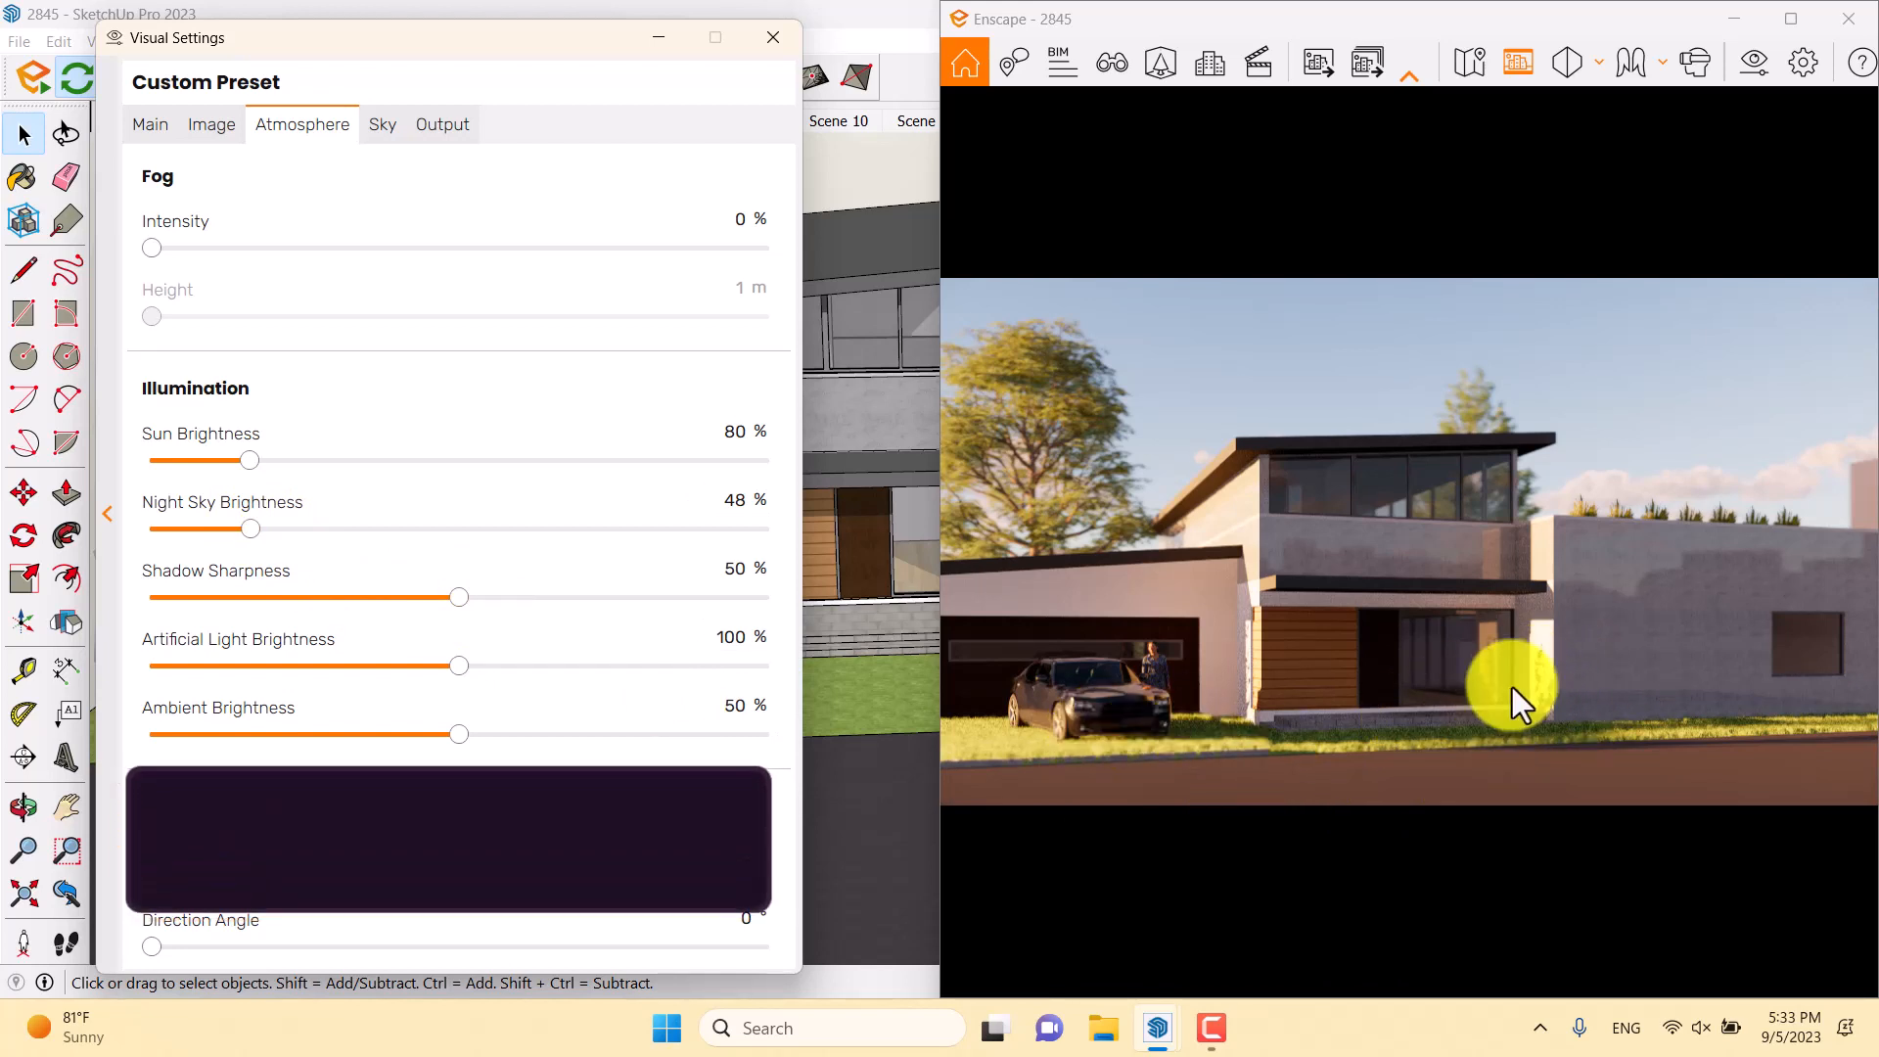
{"action": "left_click_drag", "start_coordinate": [462, 603], "coordinate": [609, 609]}
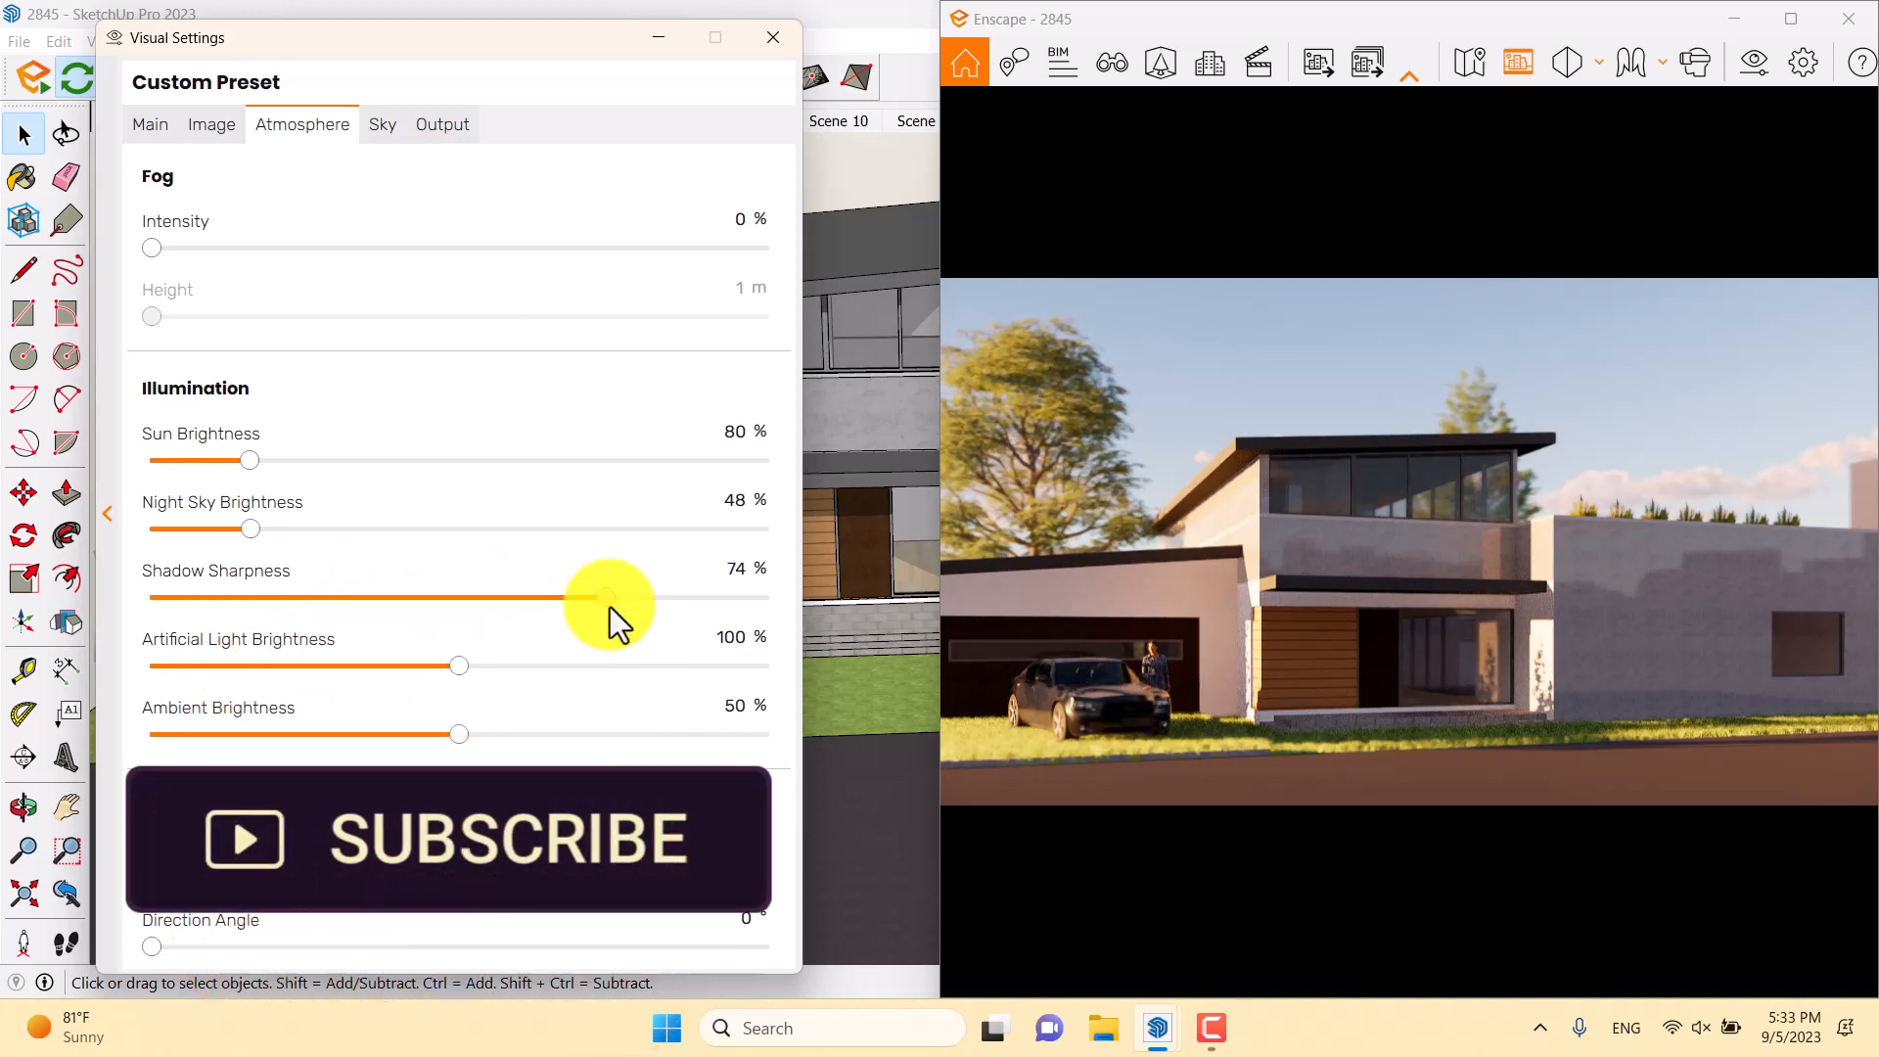
{"action": "left_click_drag", "start_coordinate": [608, 607], "coordinate": [546, 606]}
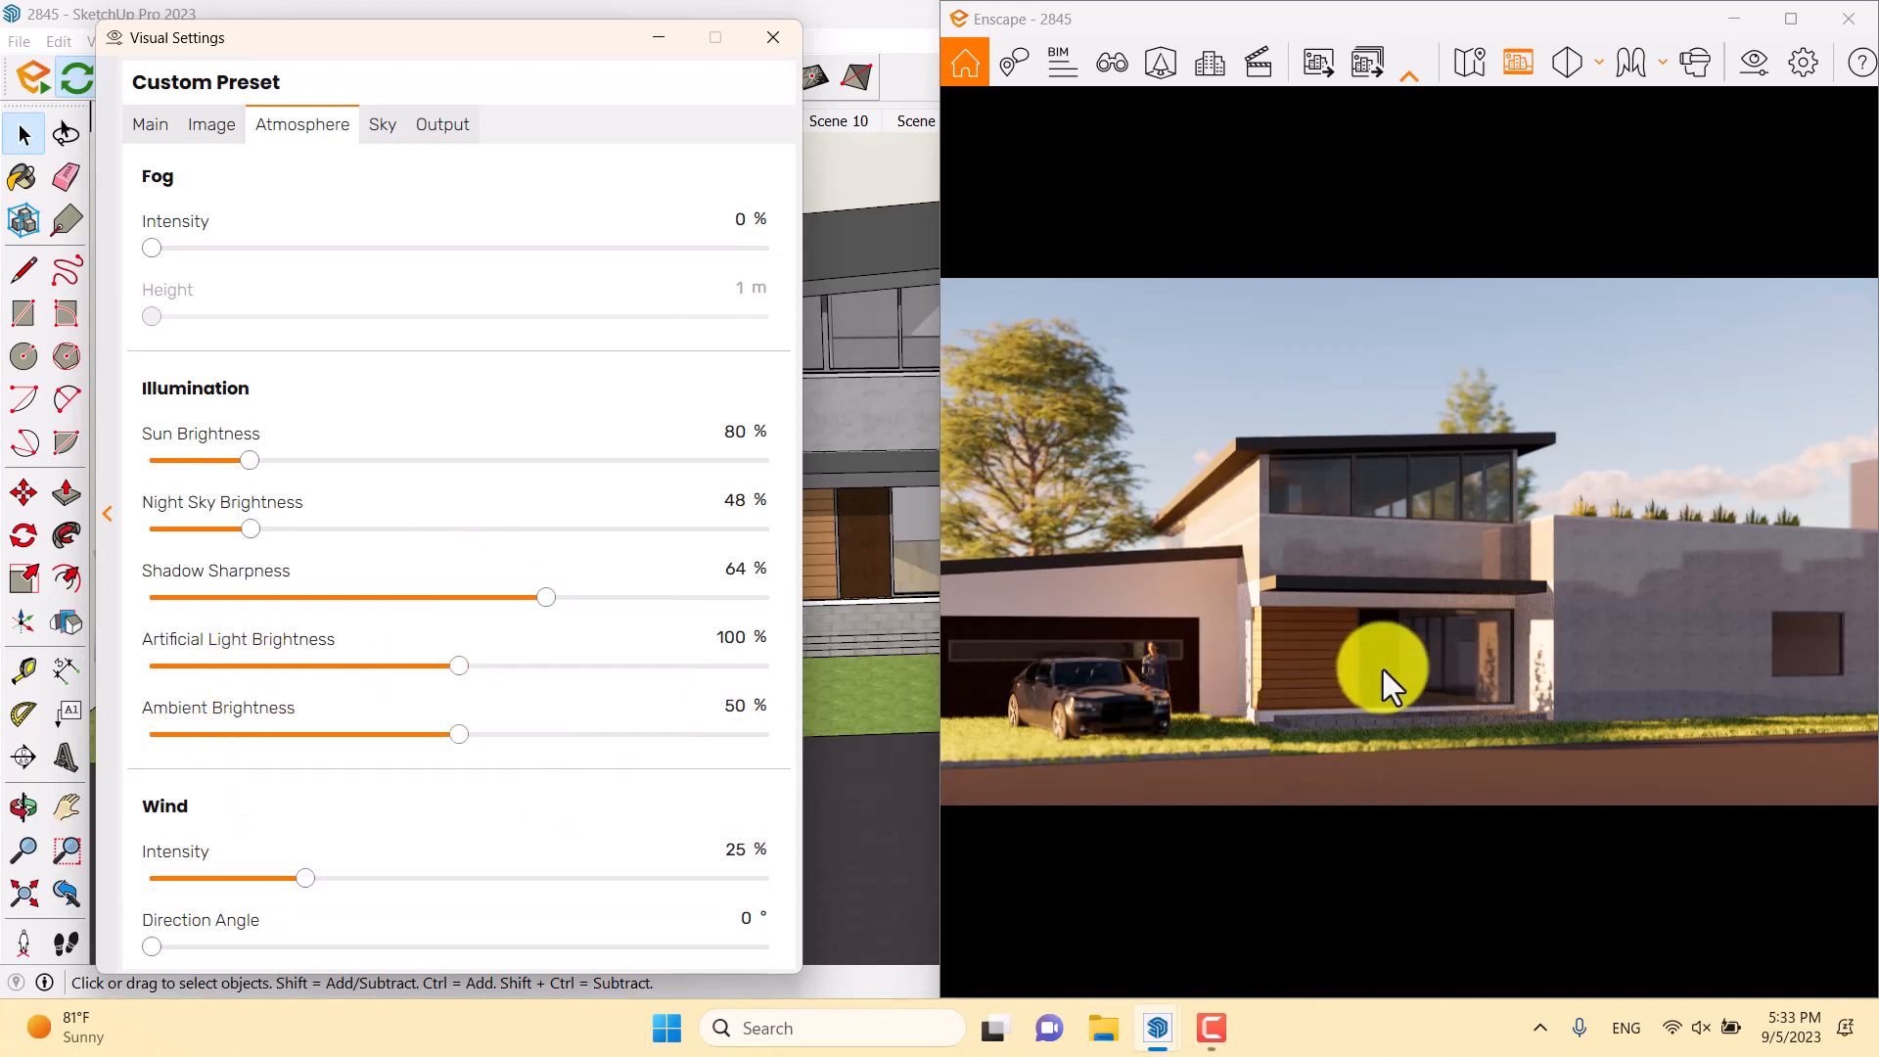
Set the Ambient Brightness to 65 % and the Wind Intensity to 0 %
{"action": "left_click_drag", "start_coordinate": [456, 740], "coordinate": [589, 747]}
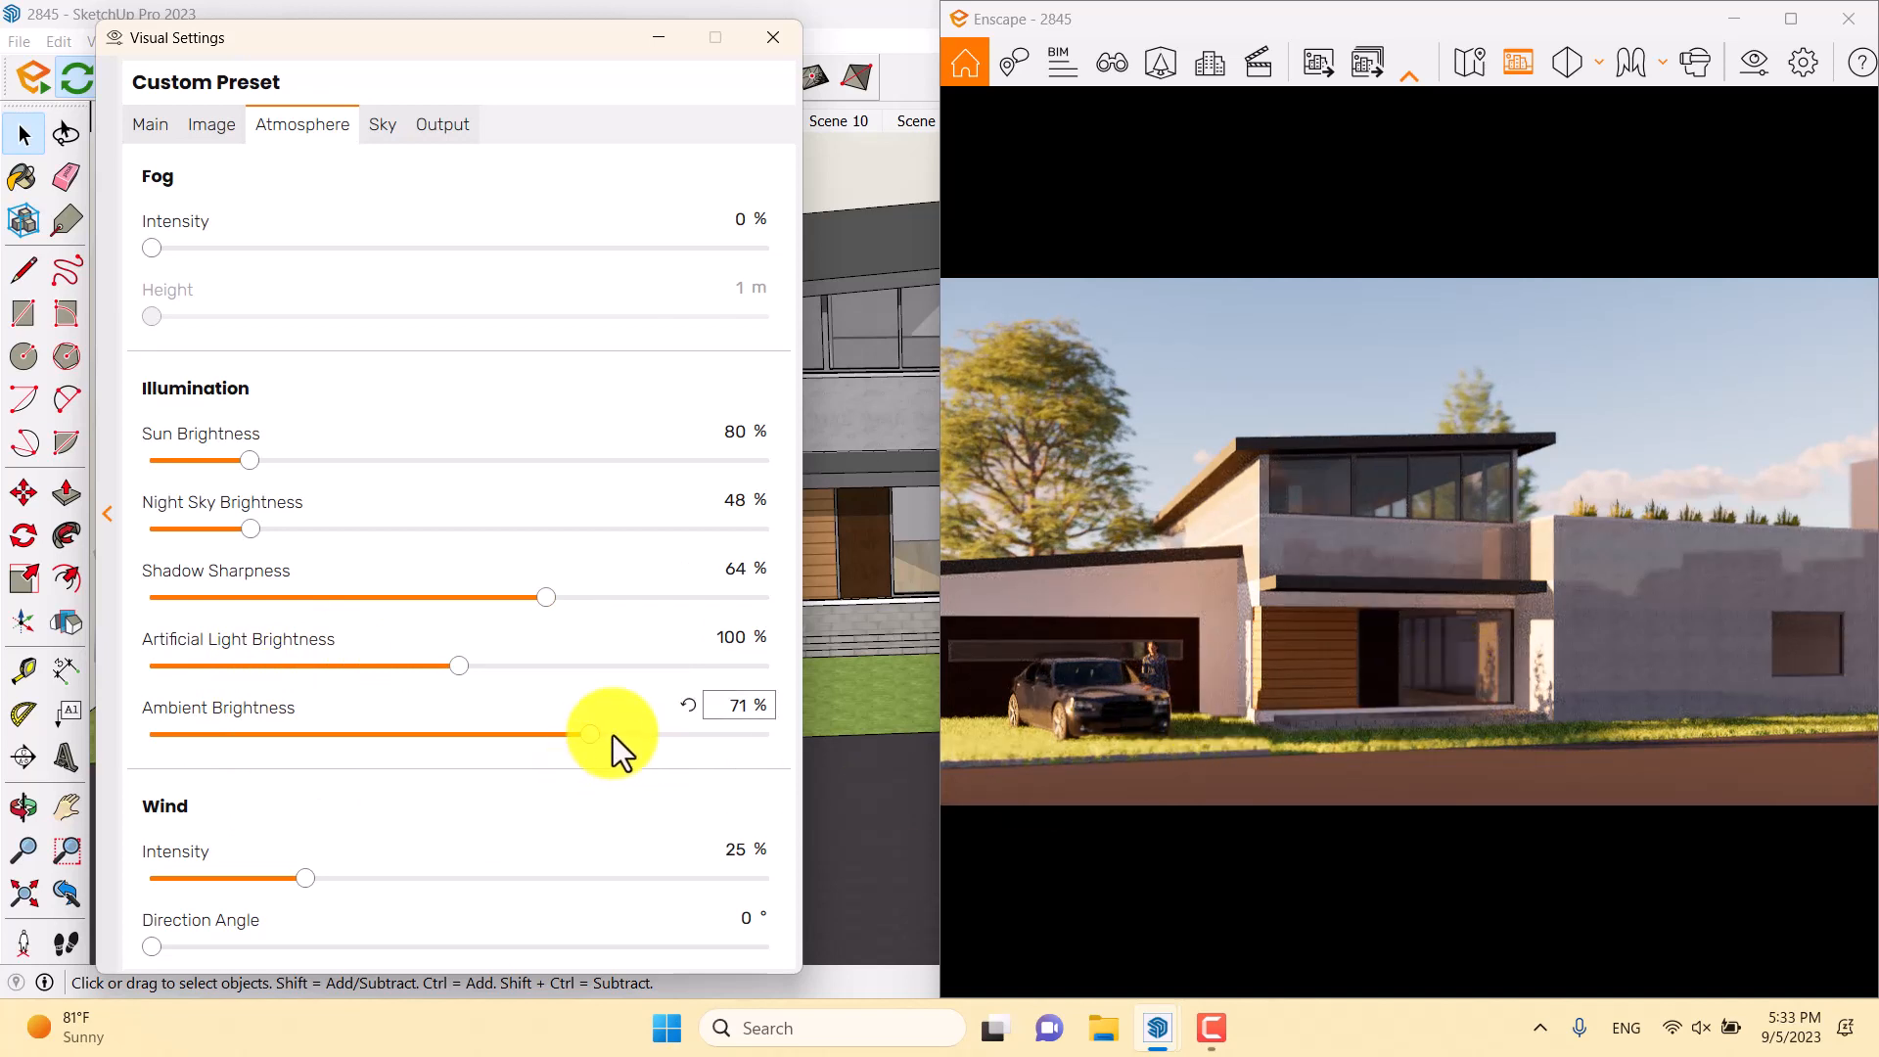
{"action": "left_click_drag", "start_coordinate": [589, 734], "coordinate": [553, 736]}
{"action": "left_click_drag", "start_coordinate": [313, 878], "coordinate": [139, 879]}
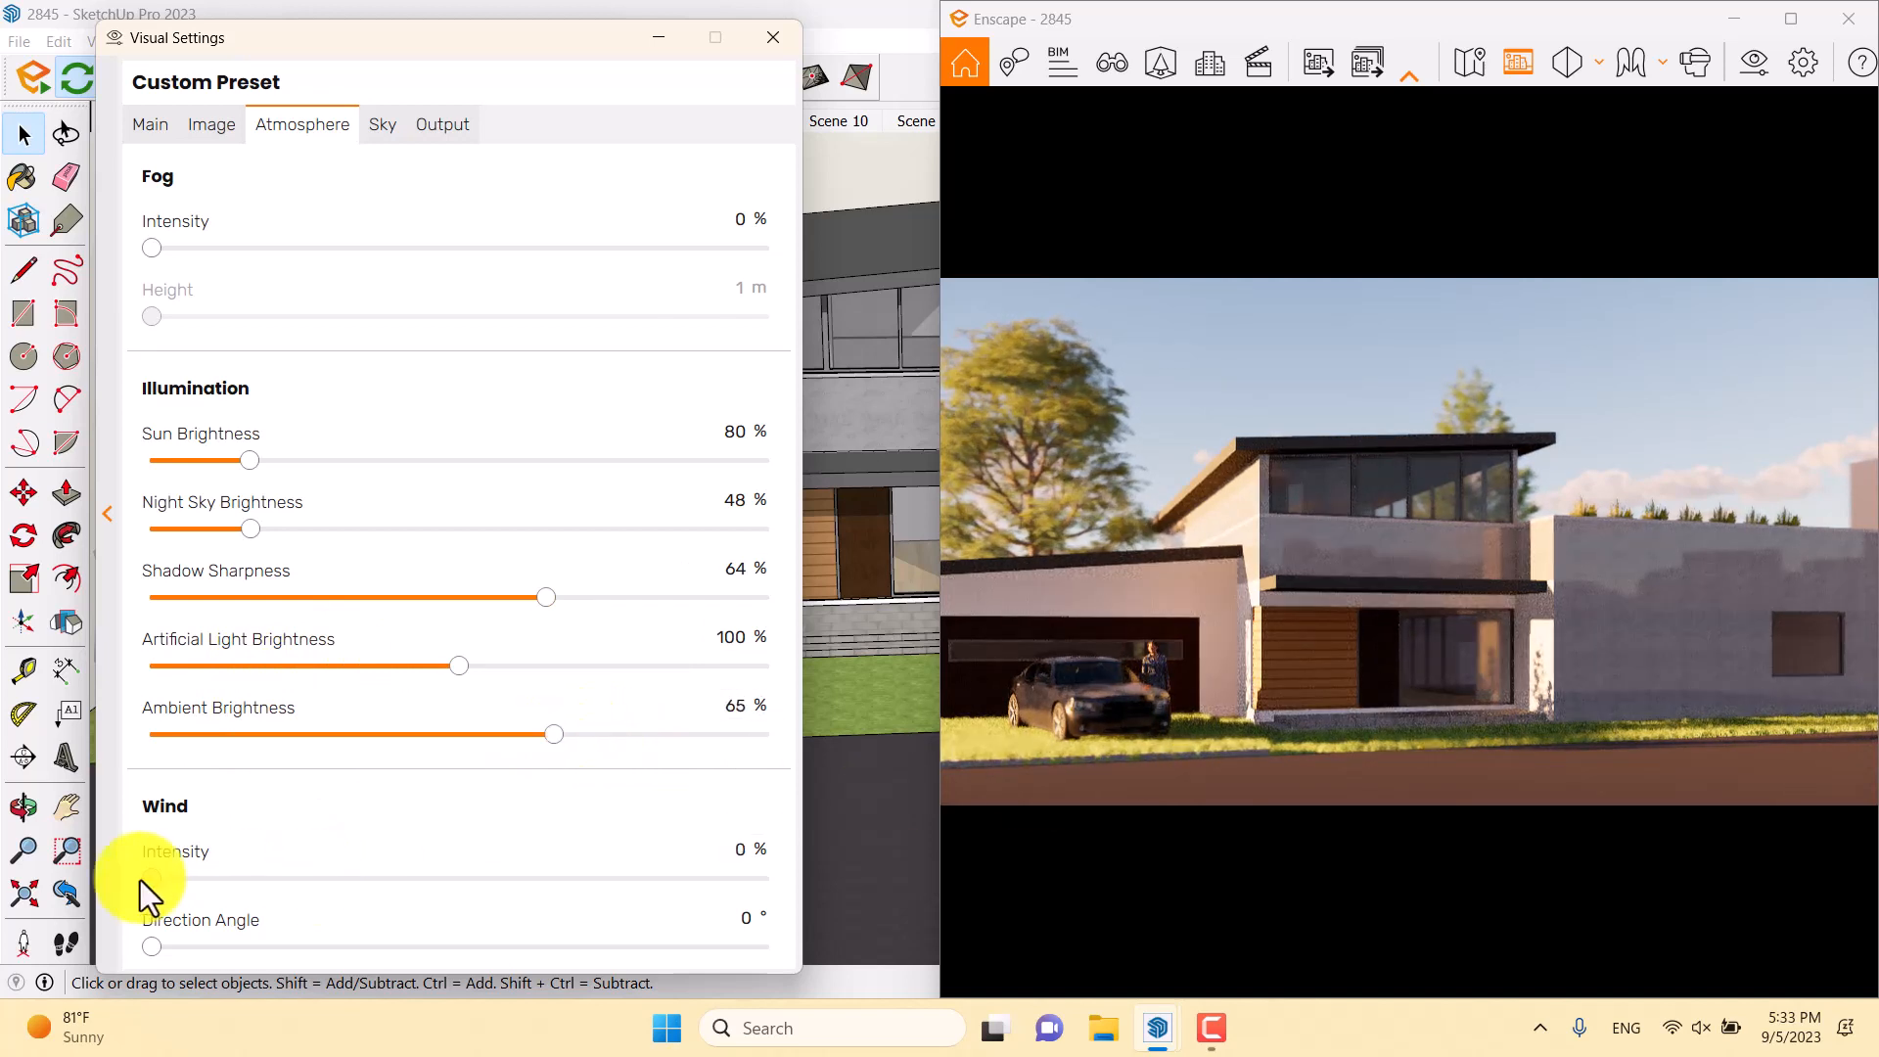
Set the cloud Density to 69 %, Variety to 55 % and Longitude to about 6,560 m, and close the visual settings
{"action": "left_click", "coordinate": [399, 133]}
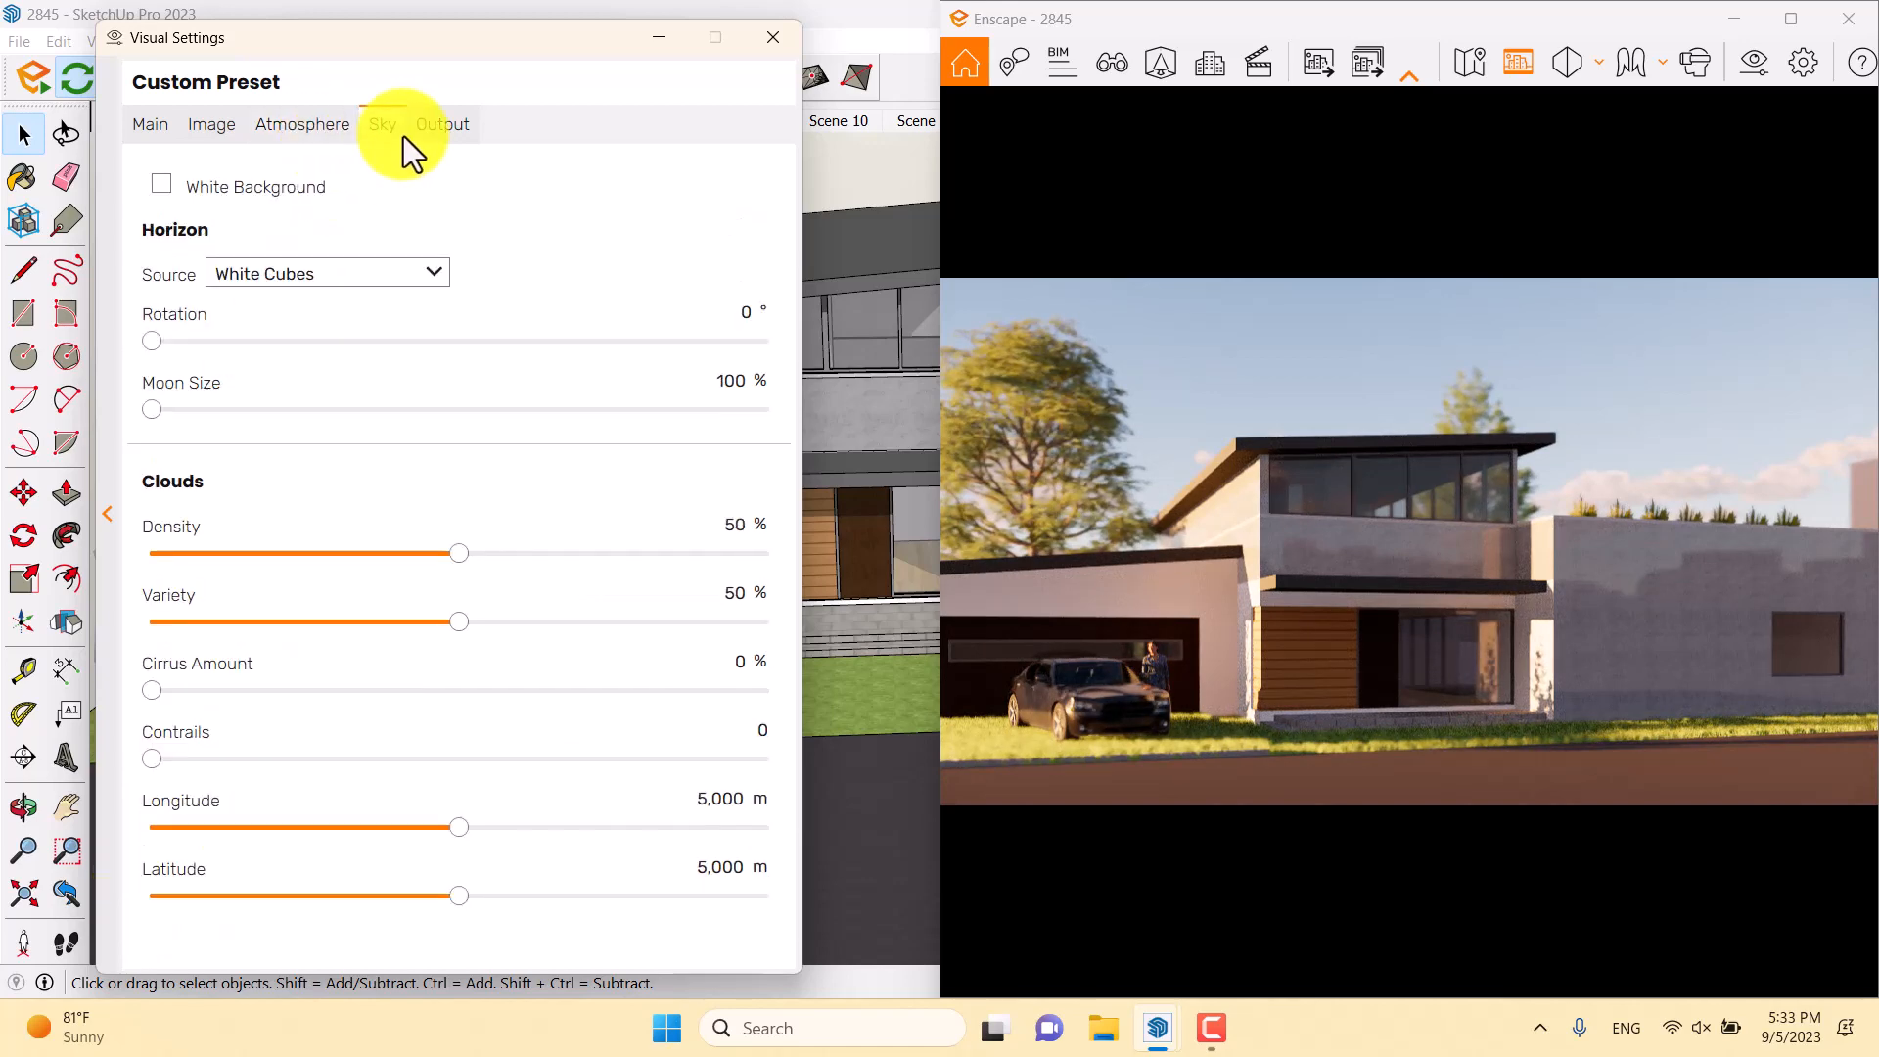
{"action": "left_click_drag", "start_coordinate": [456, 553], "coordinate": [571, 568]}
{"action": "mouse_move", "coordinate": [456, 622]}
{"action": "left_mouse_down"}
{"action": "mouse_move", "coordinate": [378, 625]}
{"action": "mouse_move", "coordinate": [525, 632]}
{"action": "mouse_move", "coordinate": [482, 634]}
{"action": "left_mouse_up"}
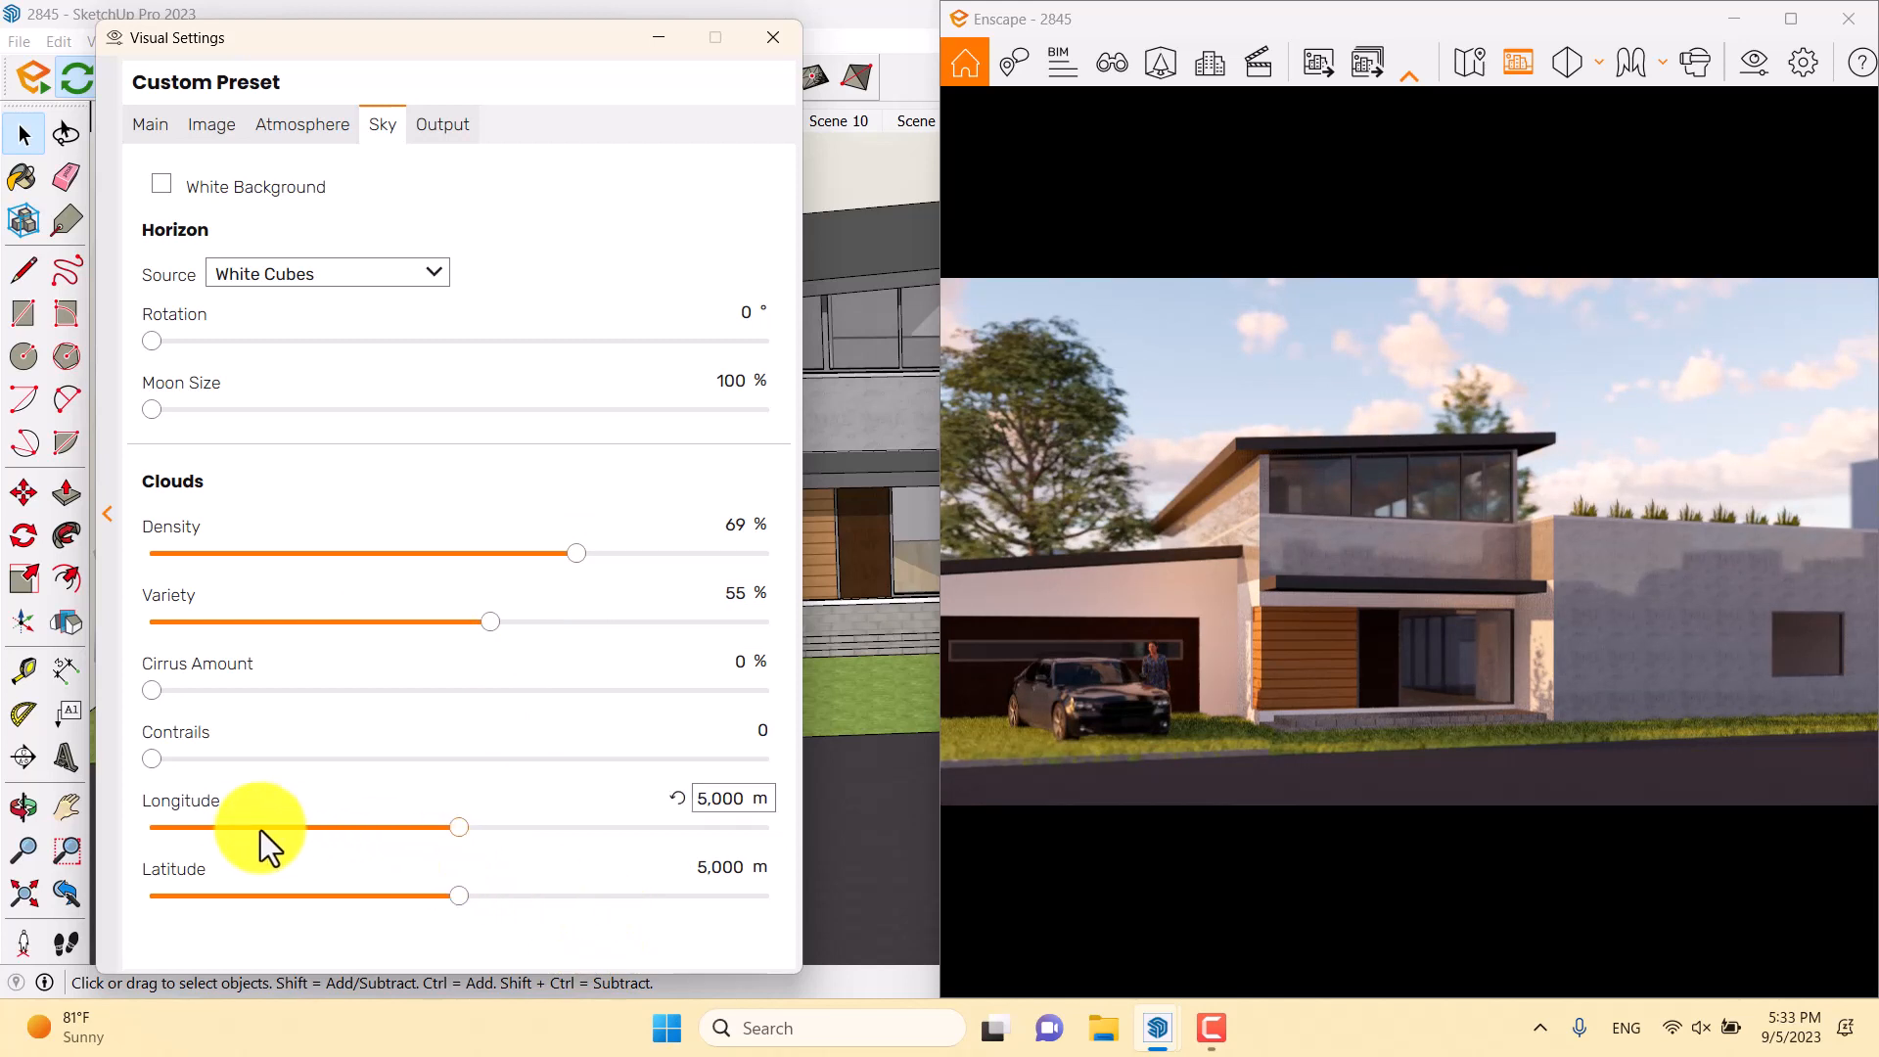
{"action": "left_click_drag", "start_coordinate": [458, 831], "coordinate": [554, 819]}
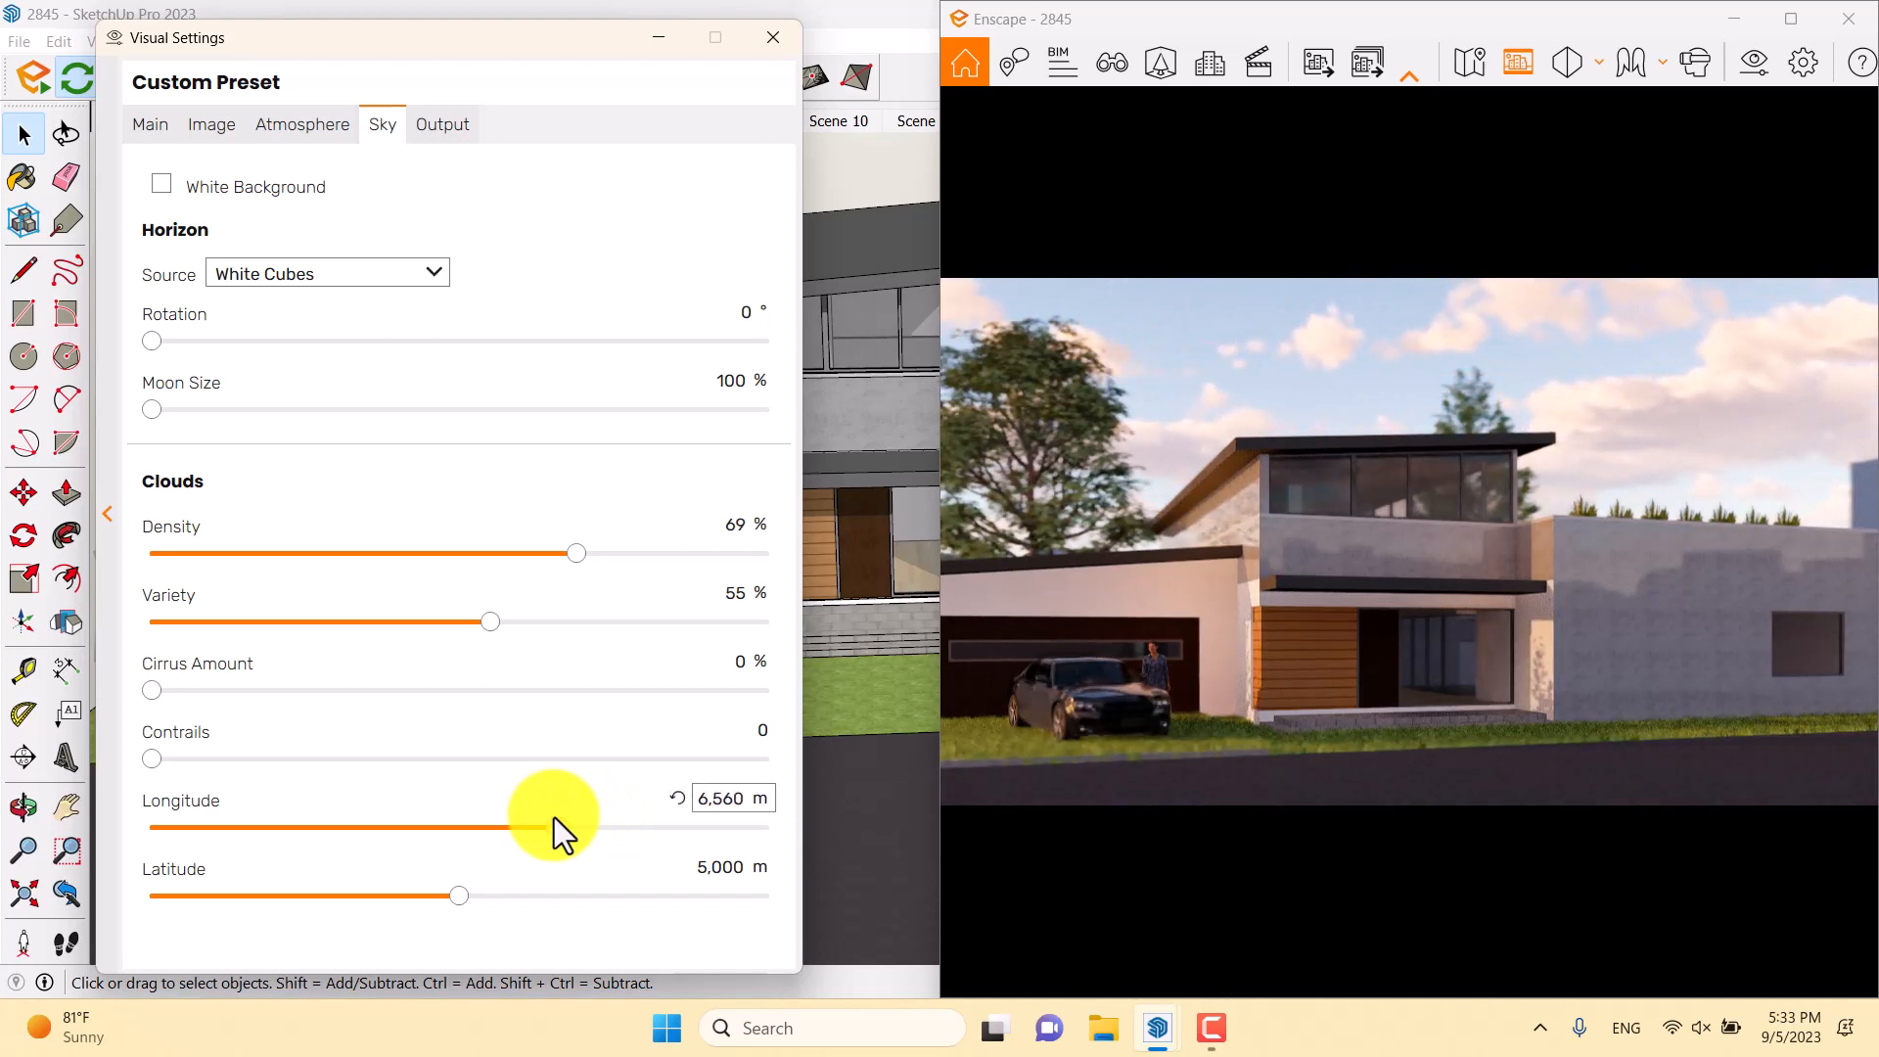
{"action": "left_click", "coordinate": [447, 123]}
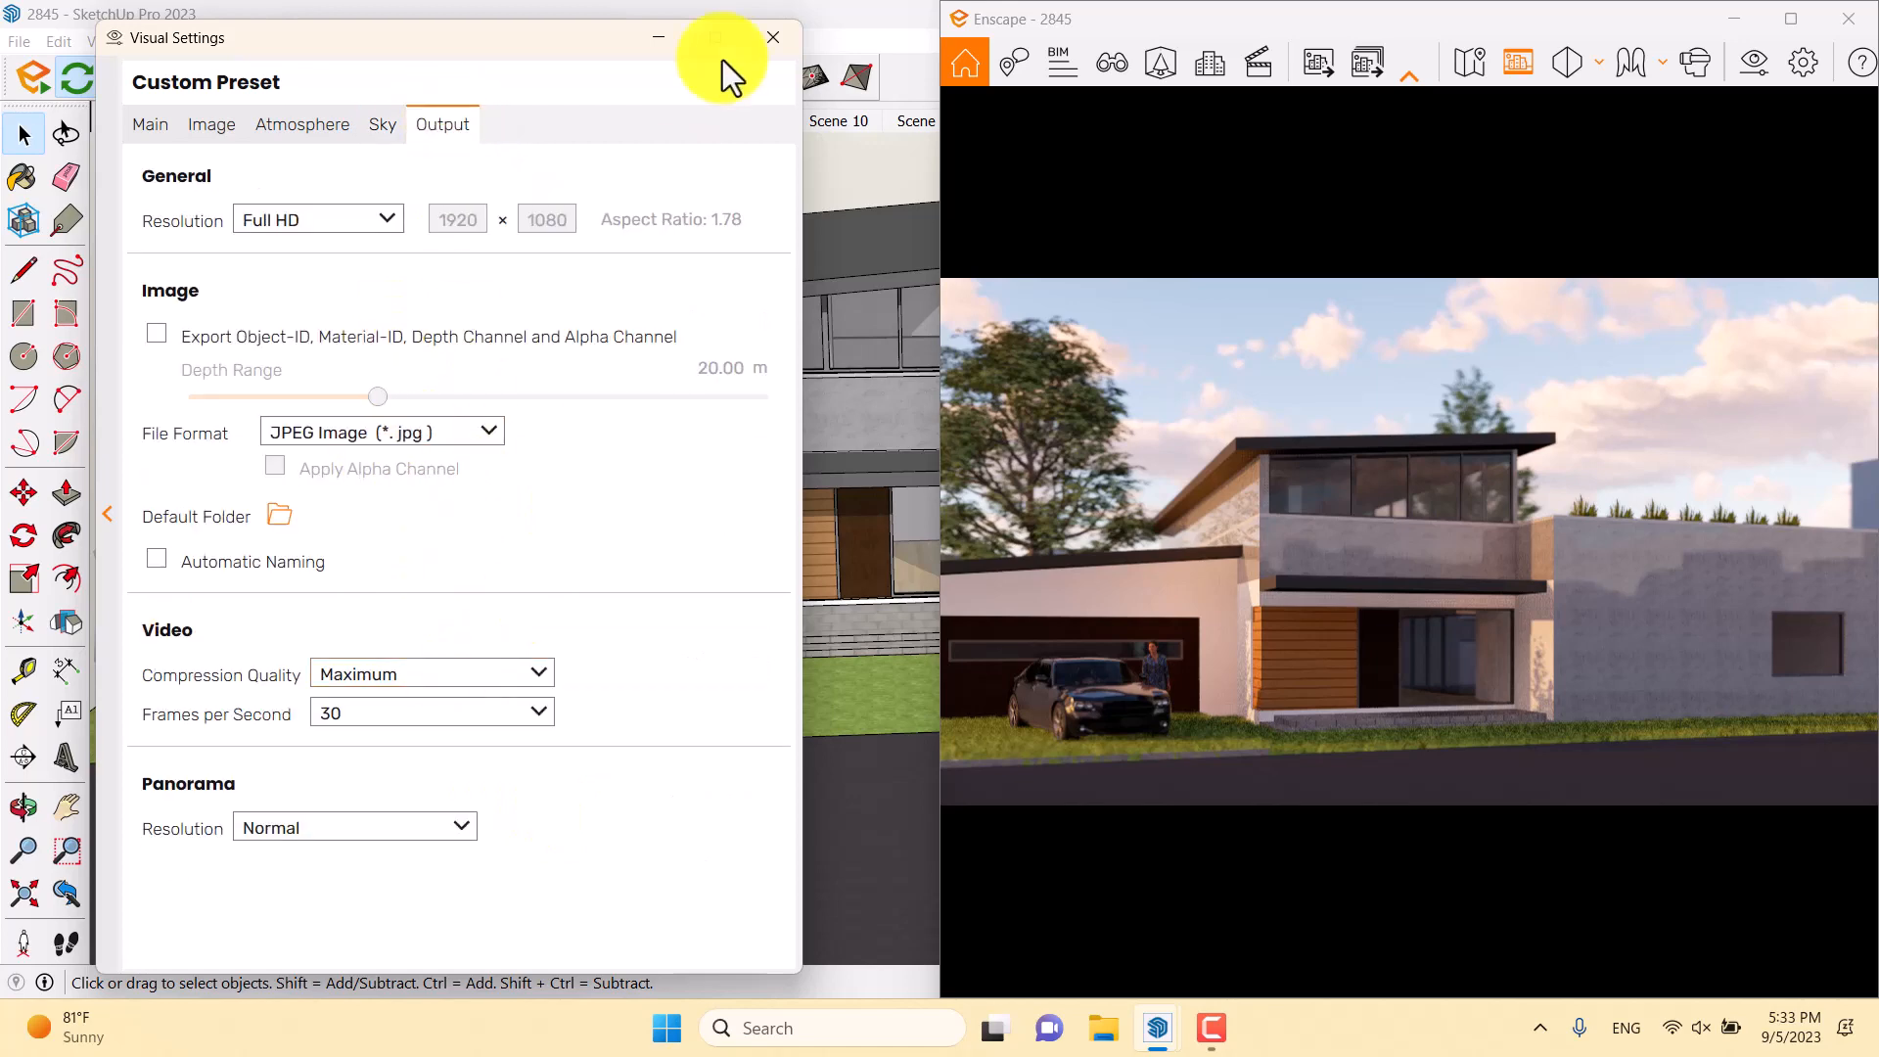
{"action": "left_click", "coordinate": [772, 37]}
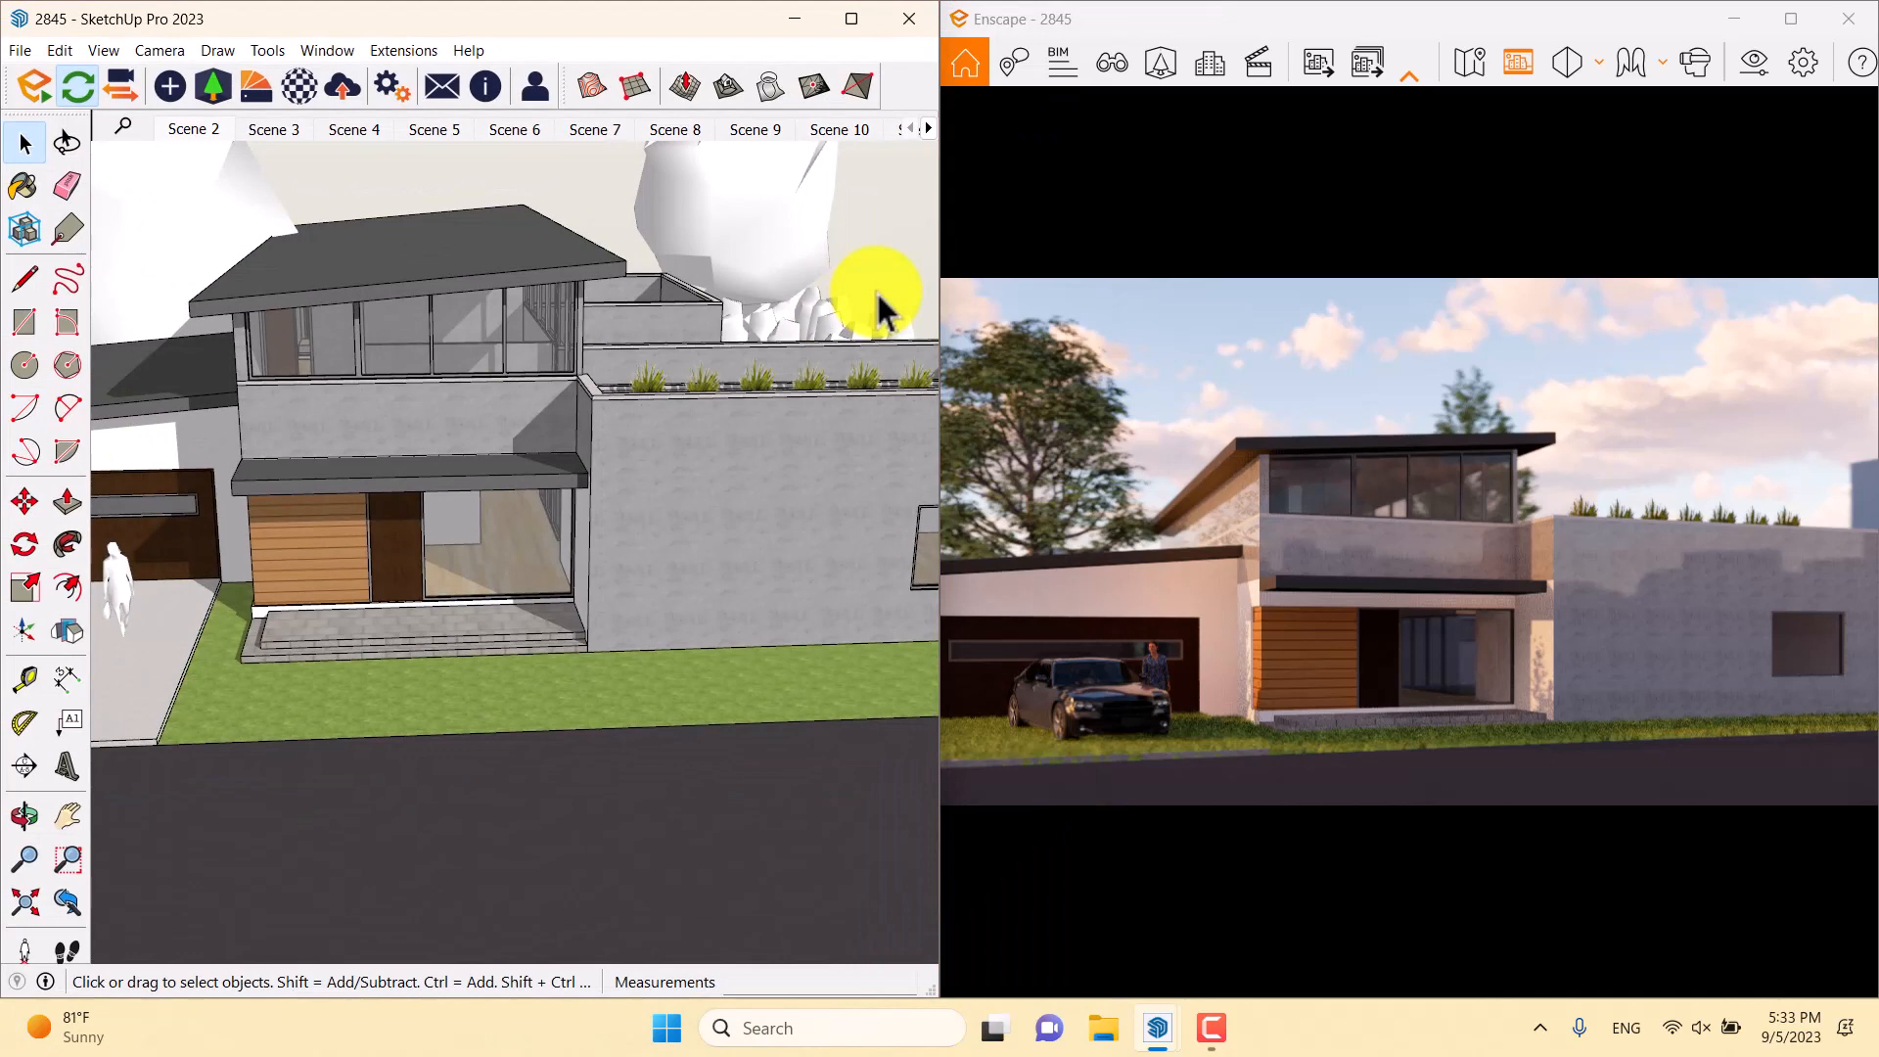
Open the Enscape Material Editor alongside SketchUp's materials and sample the front lawn to load Vegetation_Grass1 for editing
{"action": "mouse_move", "coordinate": [525, 566]}
{"action": "middle_mouse_down"}
{"action": "mouse_move", "coordinate": [607, 672]}
{"action": "mouse_move", "coordinate": [503, 600]}
{"action": "mouse_move", "coordinate": [471, 544]}
{"action": "mouse_move", "coordinate": [558, 515]}
{"action": "middle_mouse_up"}
{"action": "scroll", "coordinate": [754, 608], "scroll_direction": "up", "scroll_amount": 3}
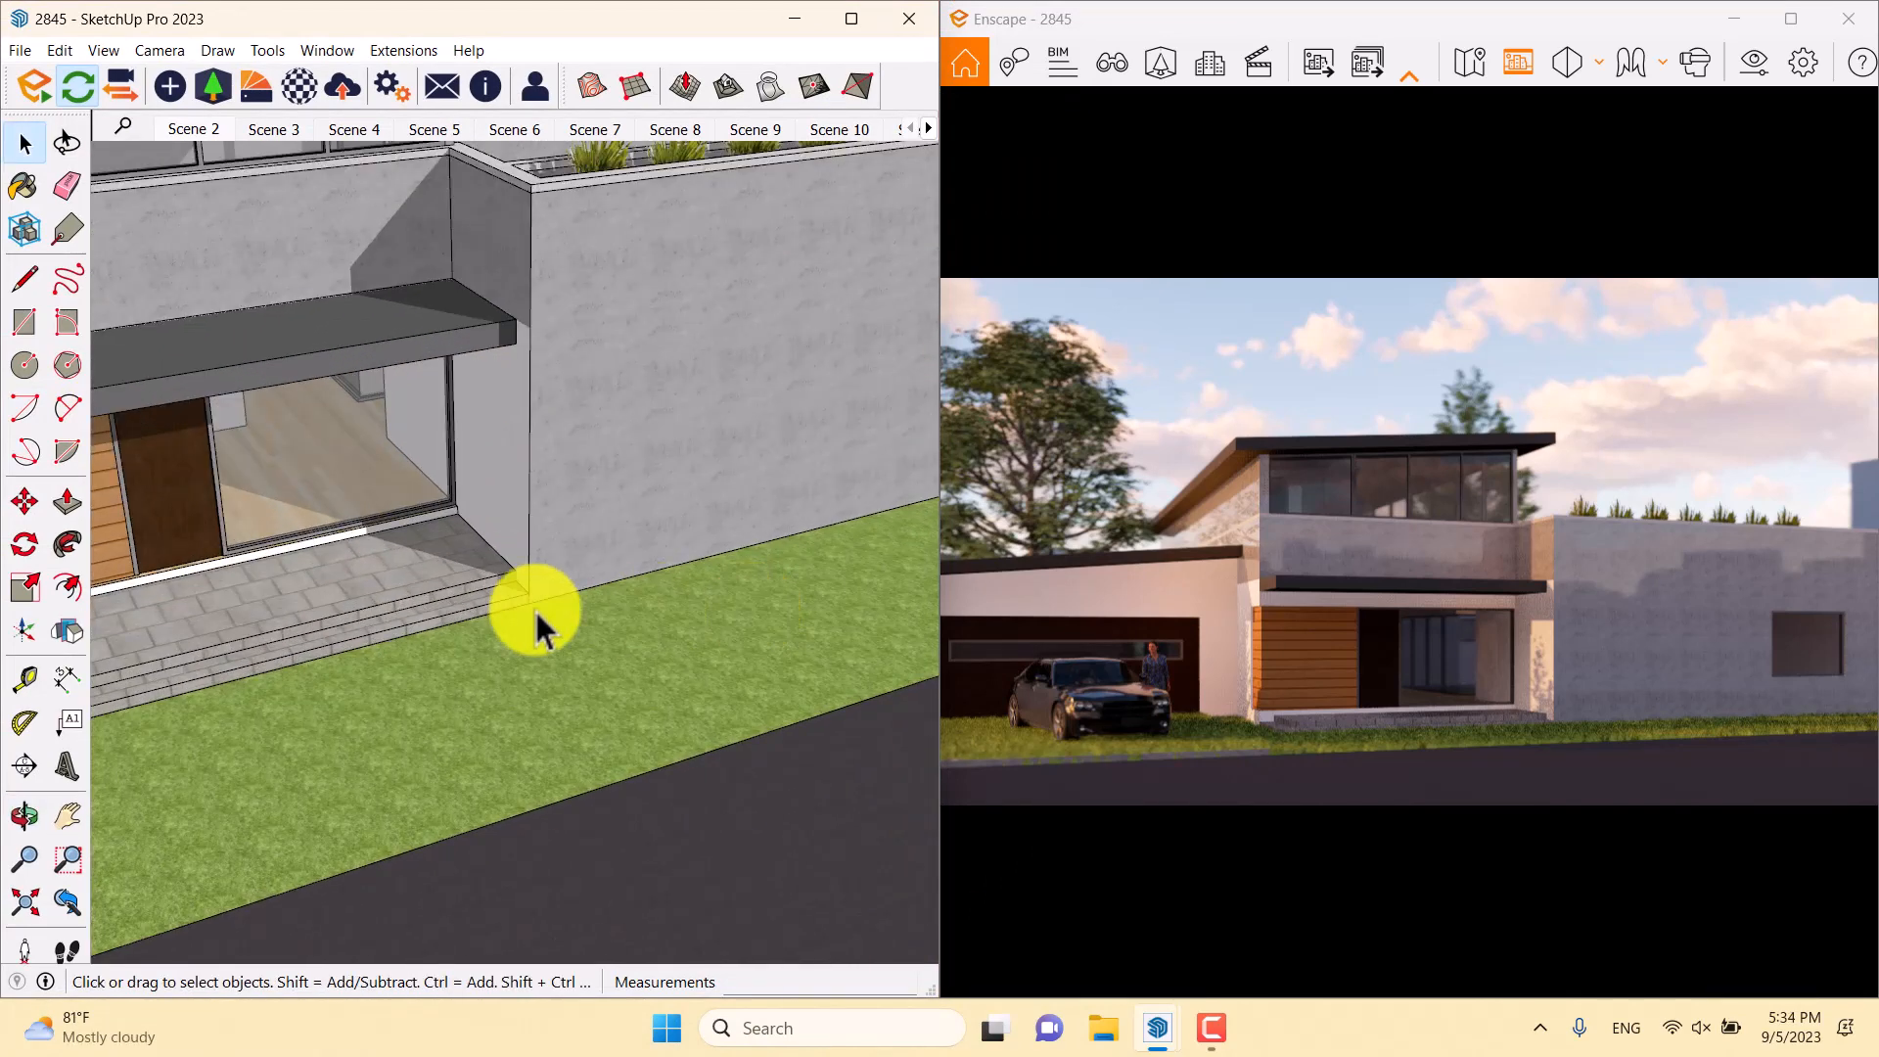
{"action": "mouse_move", "coordinate": [691, 601]}
{"action": "middle_mouse_down"}
{"action": "mouse_move", "coordinate": [1048, 420]}
{"action": "mouse_move", "coordinate": [667, 554]}
{"action": "middle_mouse_up"}
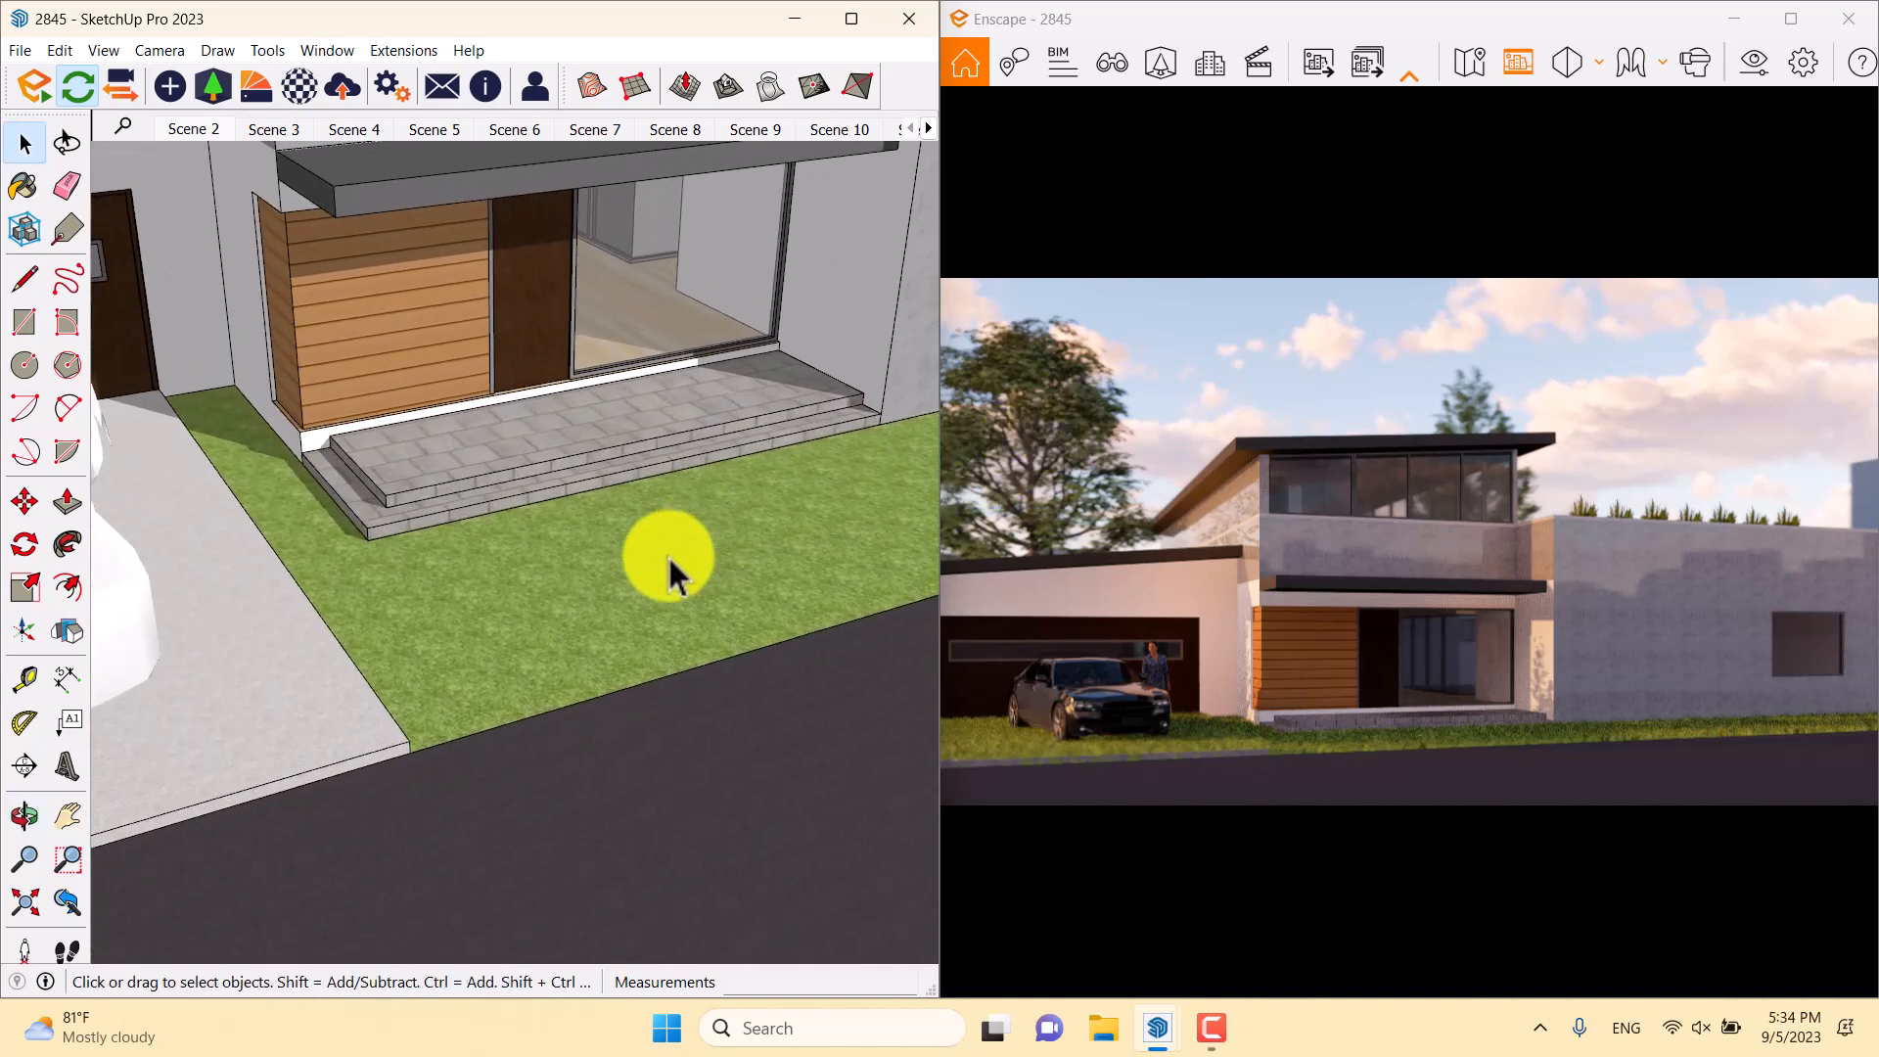
{"action": "scroll", "coordinate": [802, 515], "scroll_direction": "up", "scroll_amount": 3}
{"action": "left_click", "coordinate": [25, 185]}
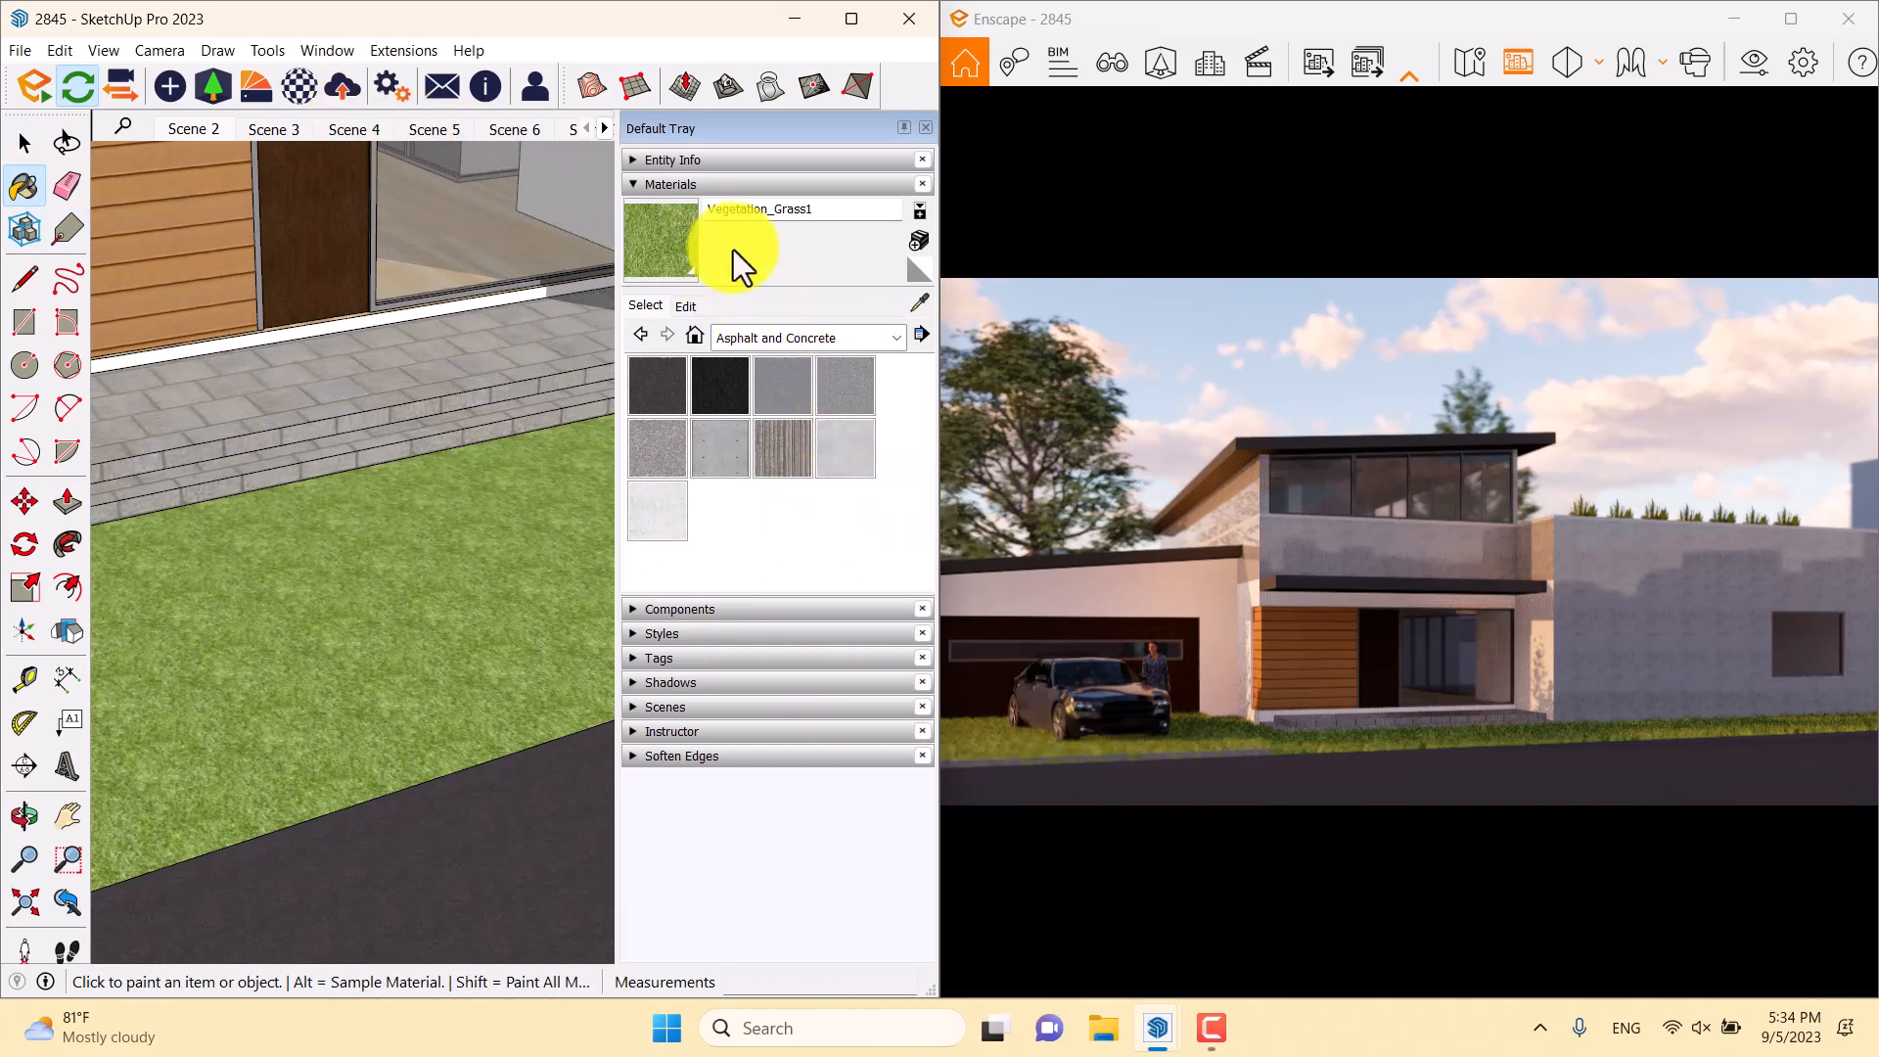
{"action": "left_click", "coordinate": [302, 90]}
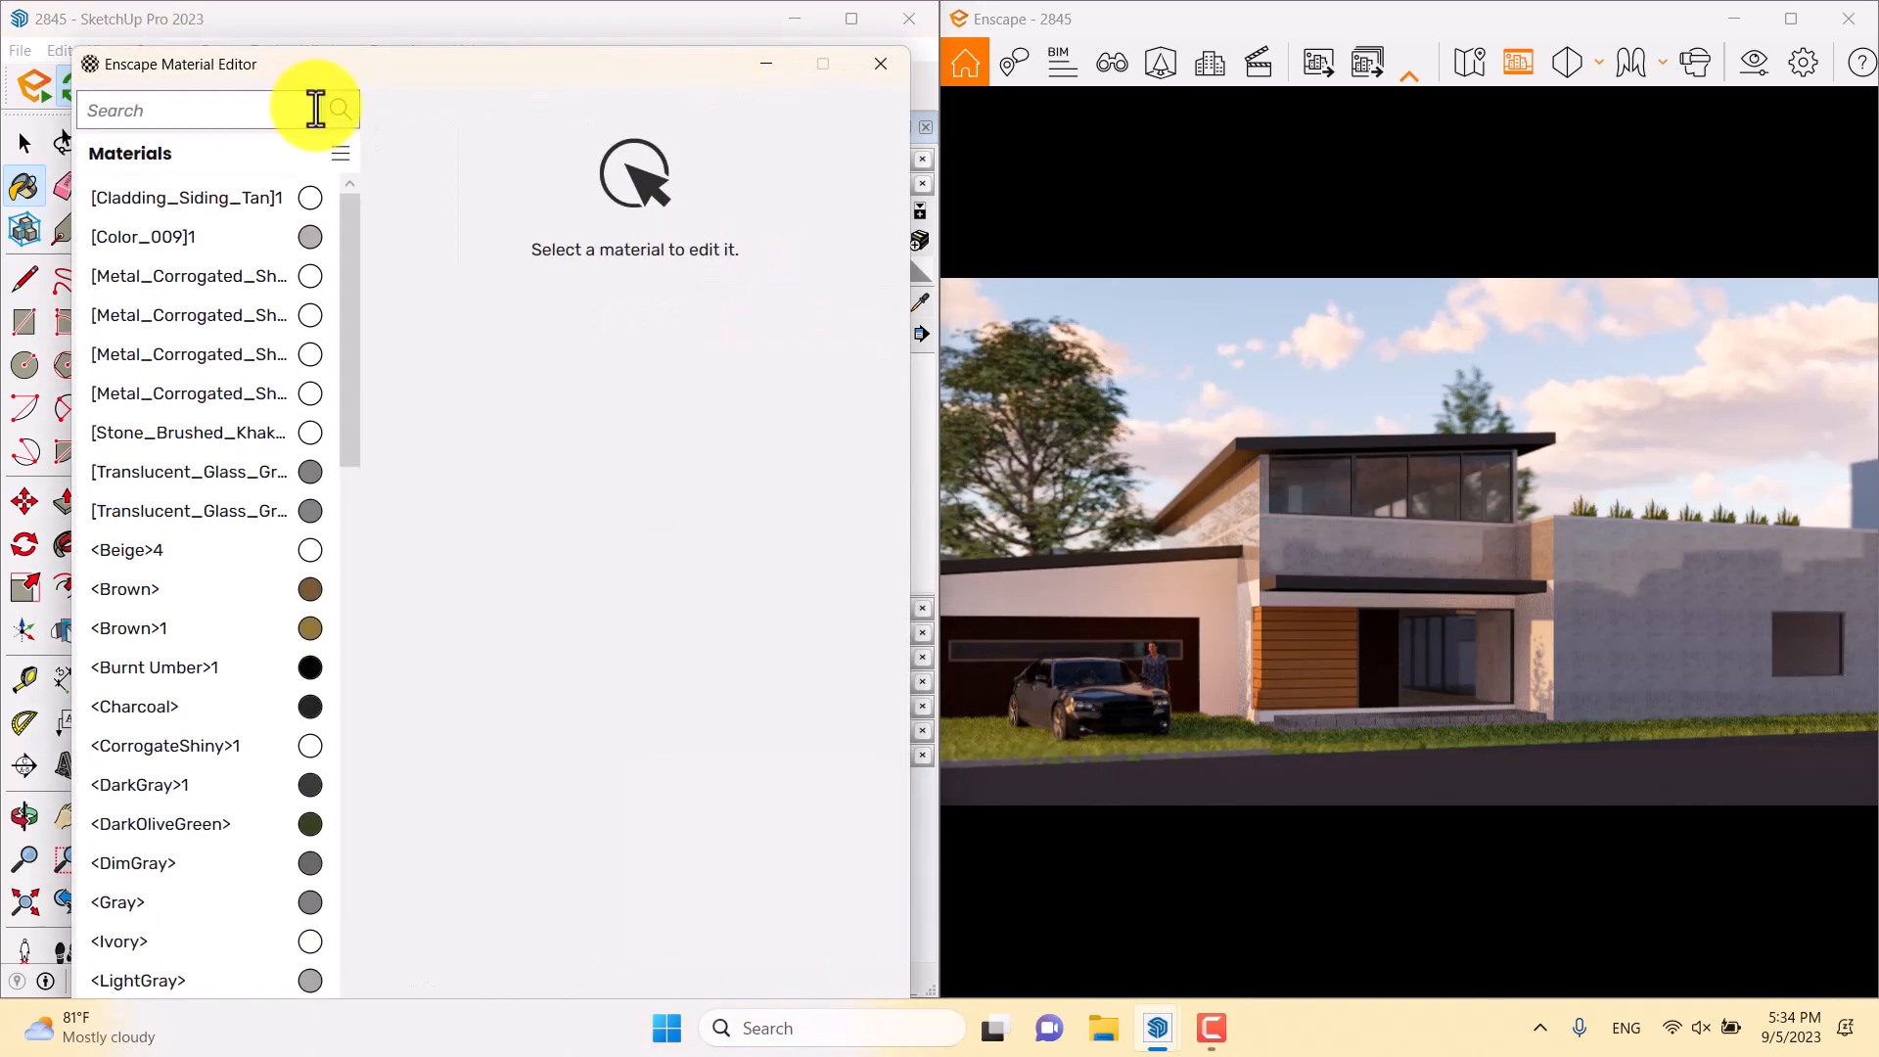
{"action": "left_click", "coordinate": [633, 256]}
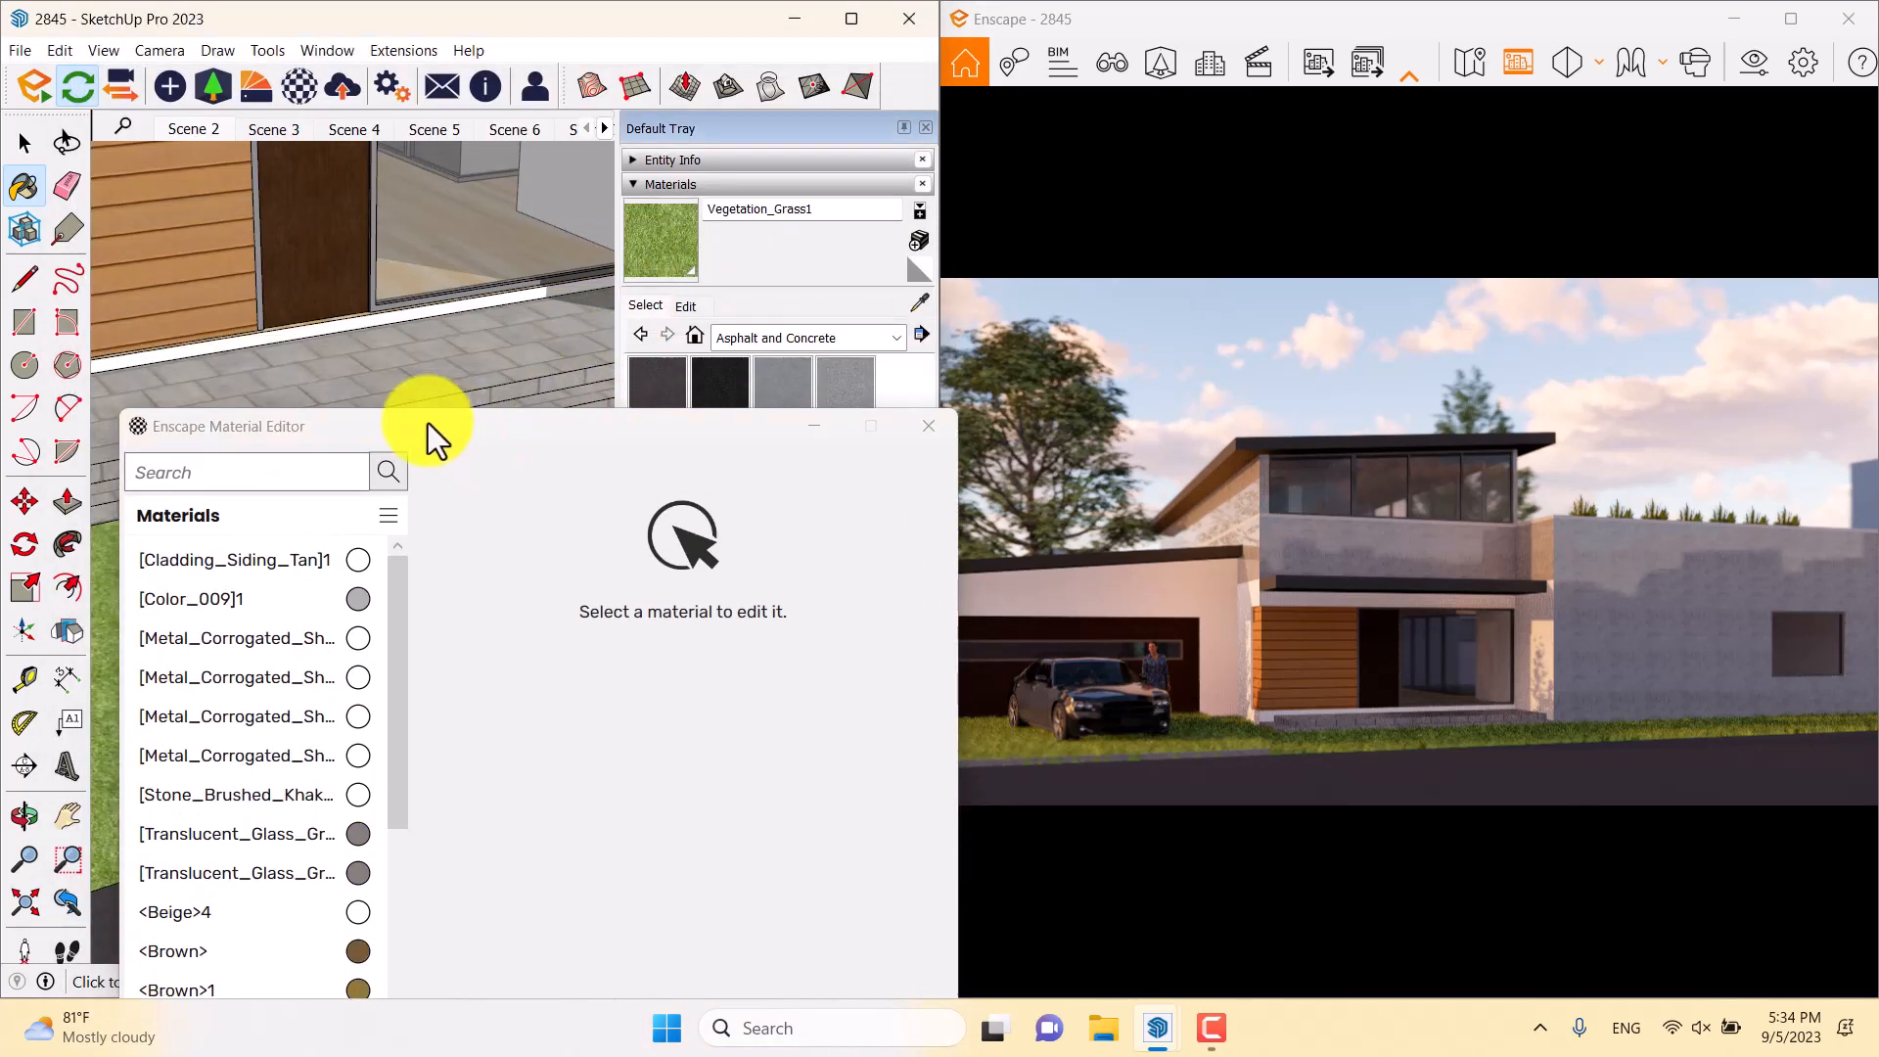
{"action": "left_click_drag", "start_coordinate": [426, 423], "coordinate": [403, 391]}
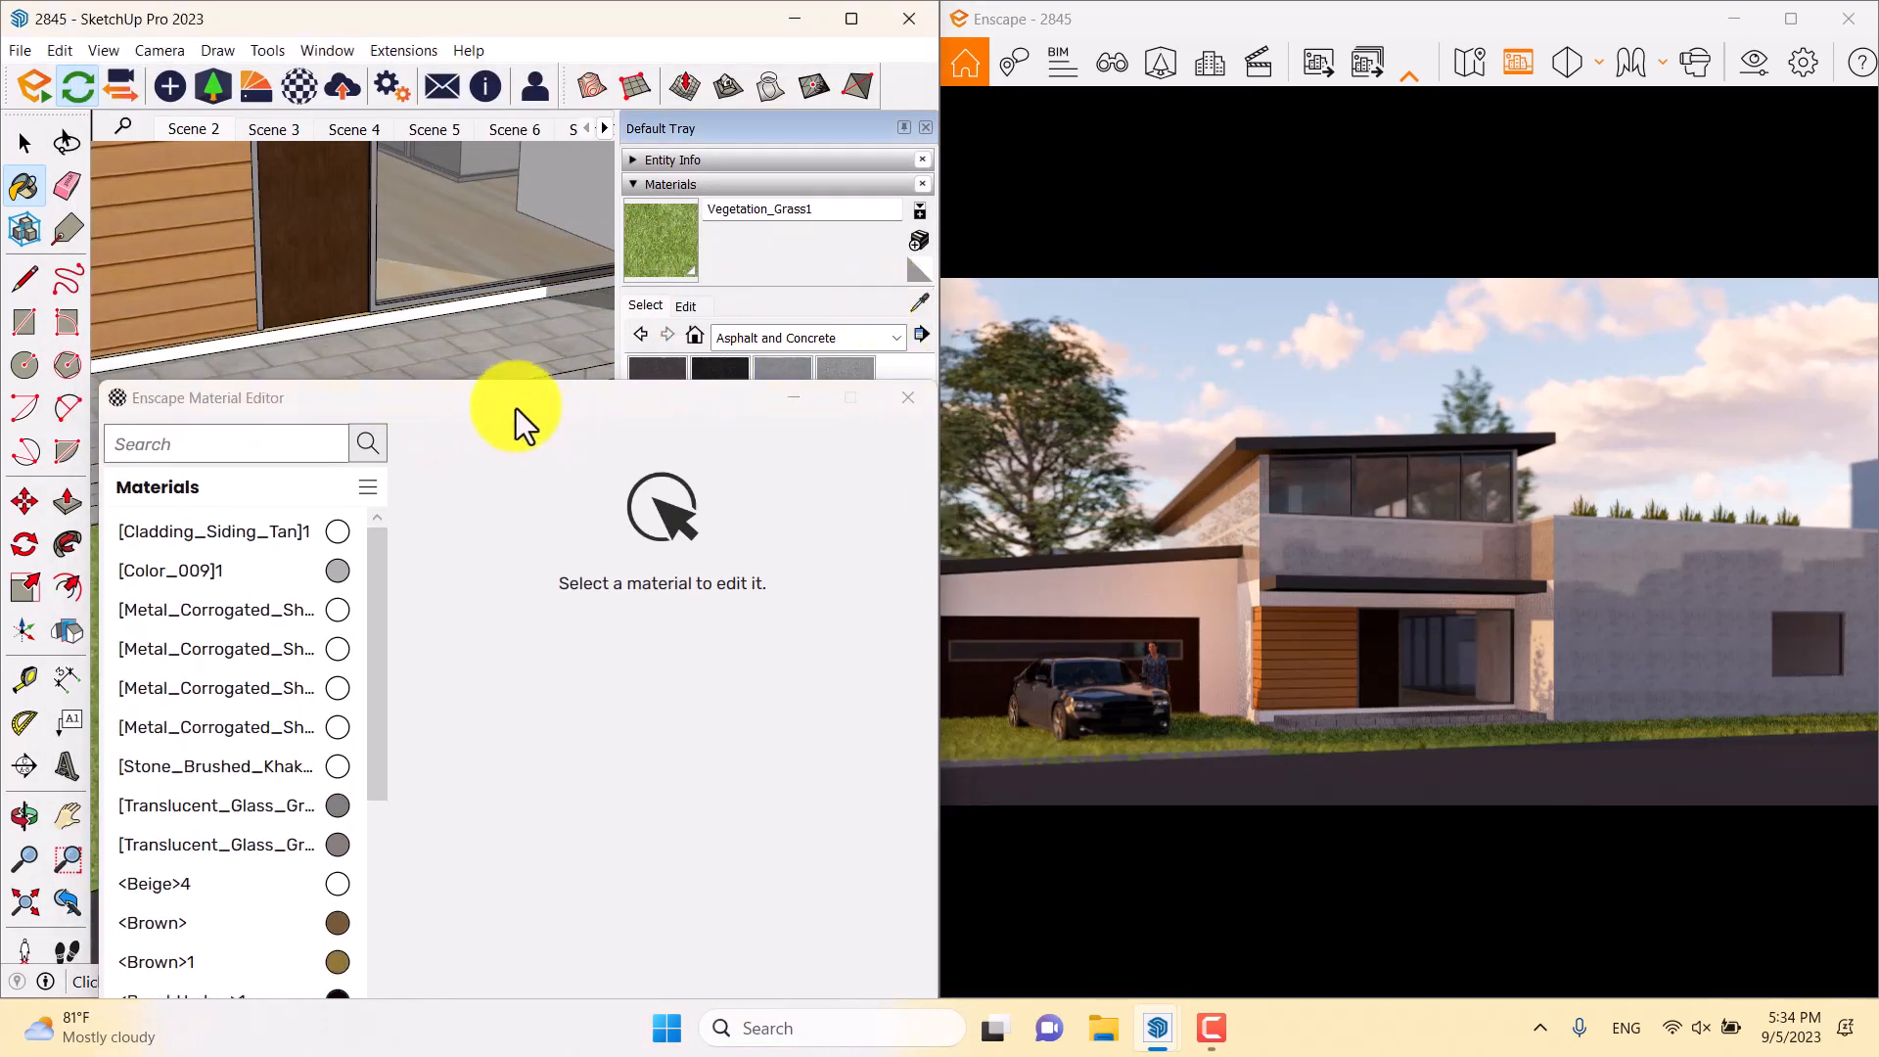
{"action": "left_click_drag", "start_coordinate": [515, 408], "coordinate": [514, 649]}
{"action": "left_click", "coordinate": [923, 303]}
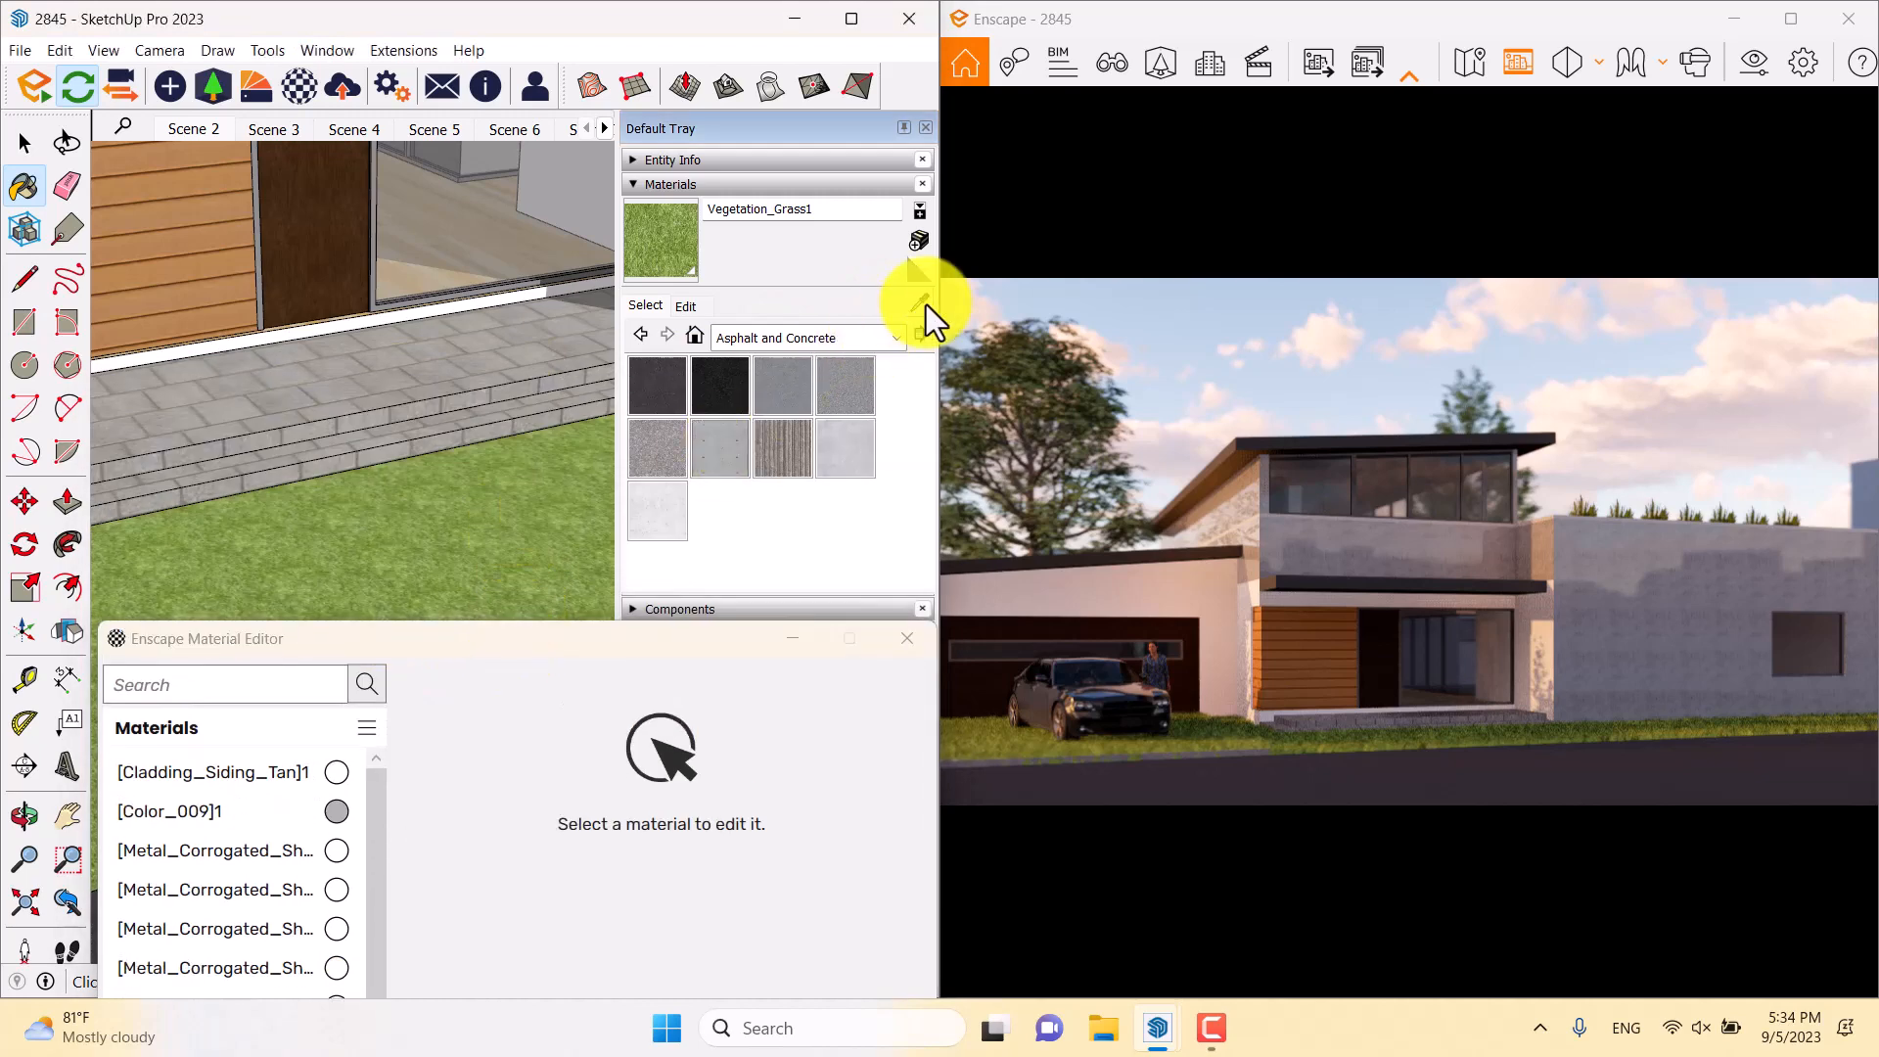
{"action": "left_click", "coordinate": [559, 494]}
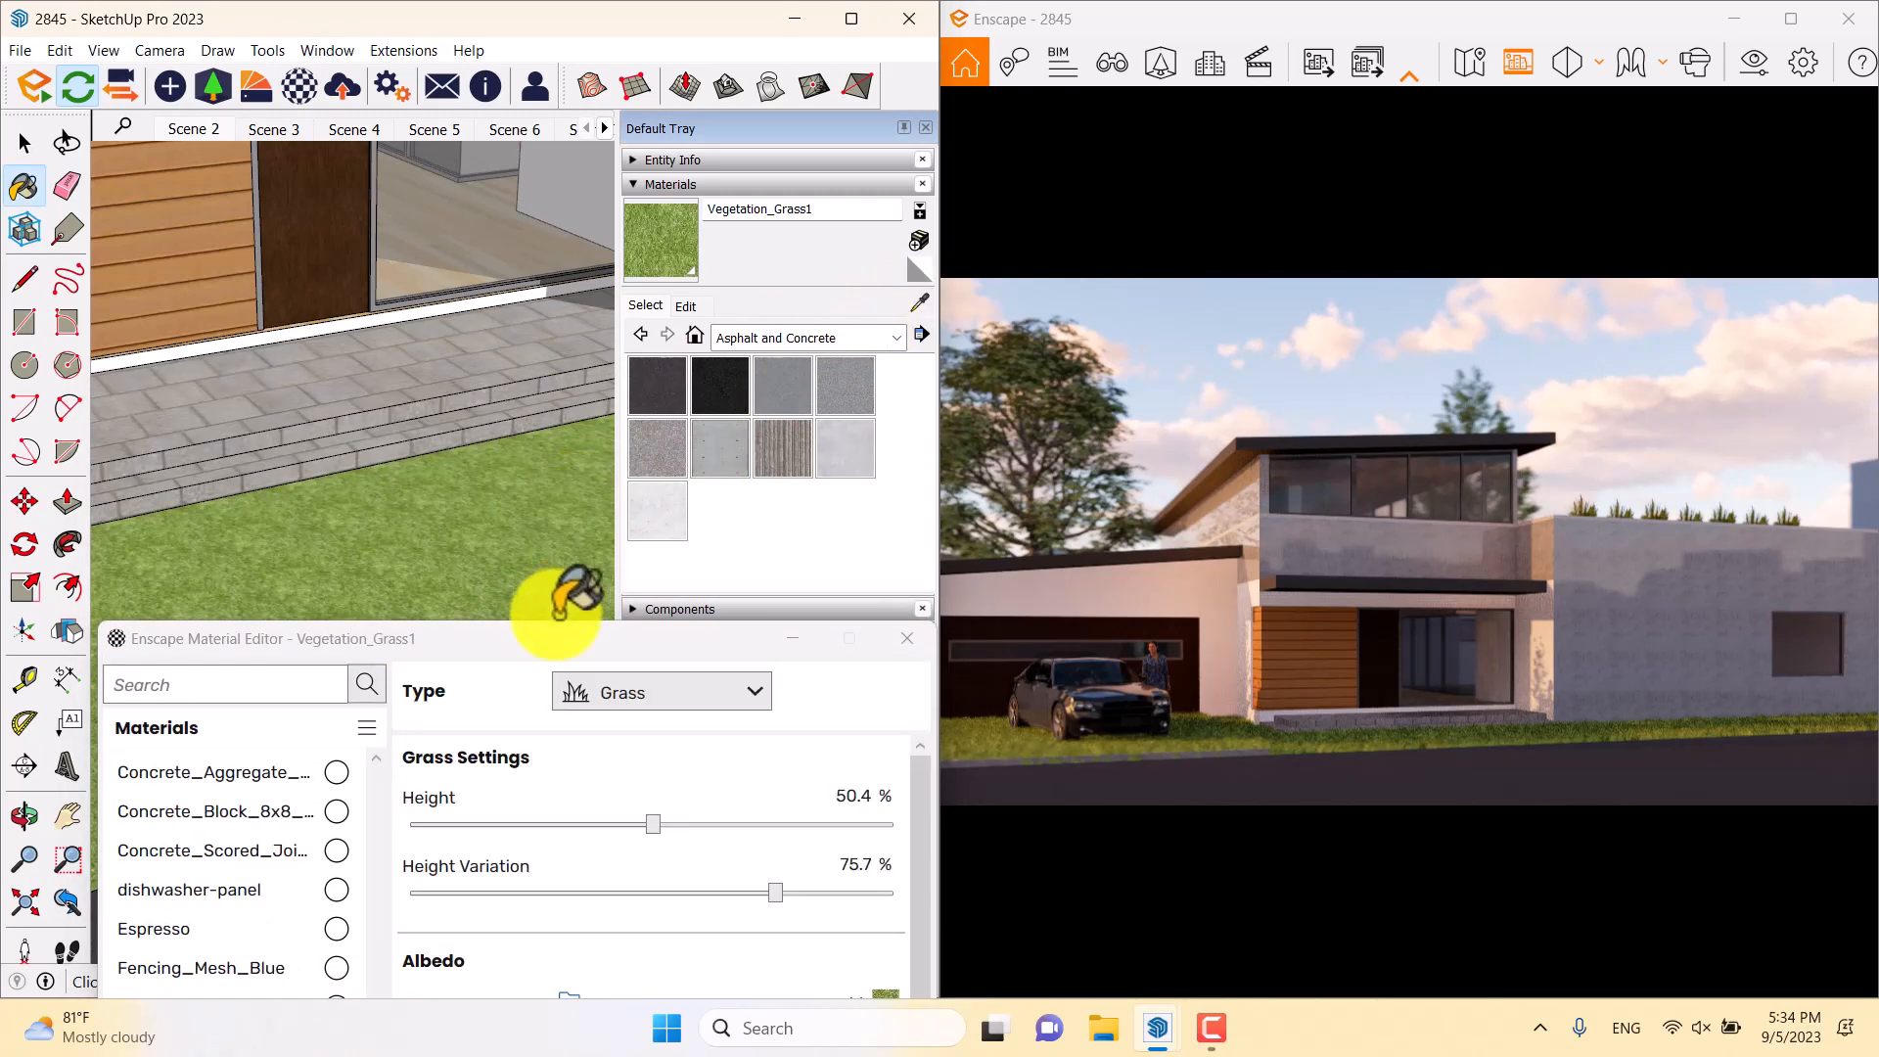
Set the Vegetation_Grass1 material's grass Height to 4.3 % and Height Variation to 6.5 %
{"action": "left_click_drag", "start_coordinate": [670, 360], "coordinate": [446, 368]}
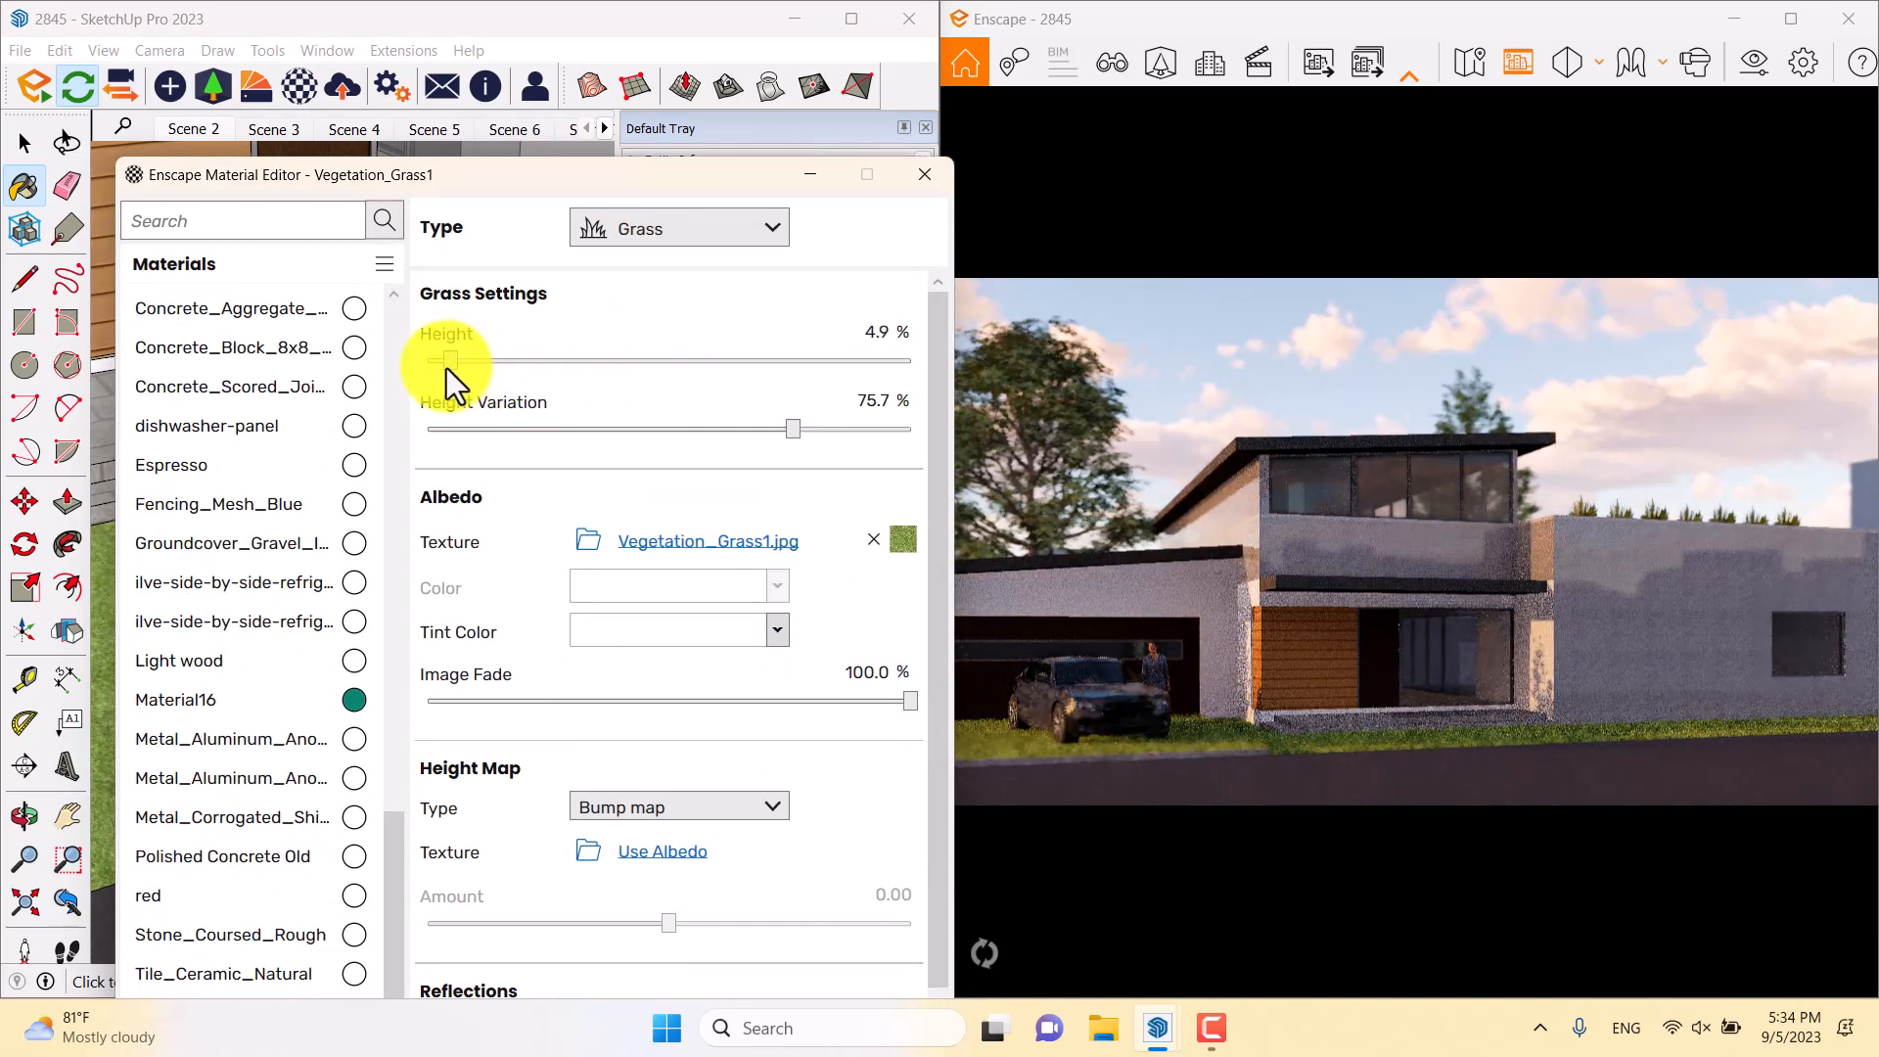
{"action": "left_click_drag", "start_coordinate": [790, 430], "coordinate": [457, 438]}
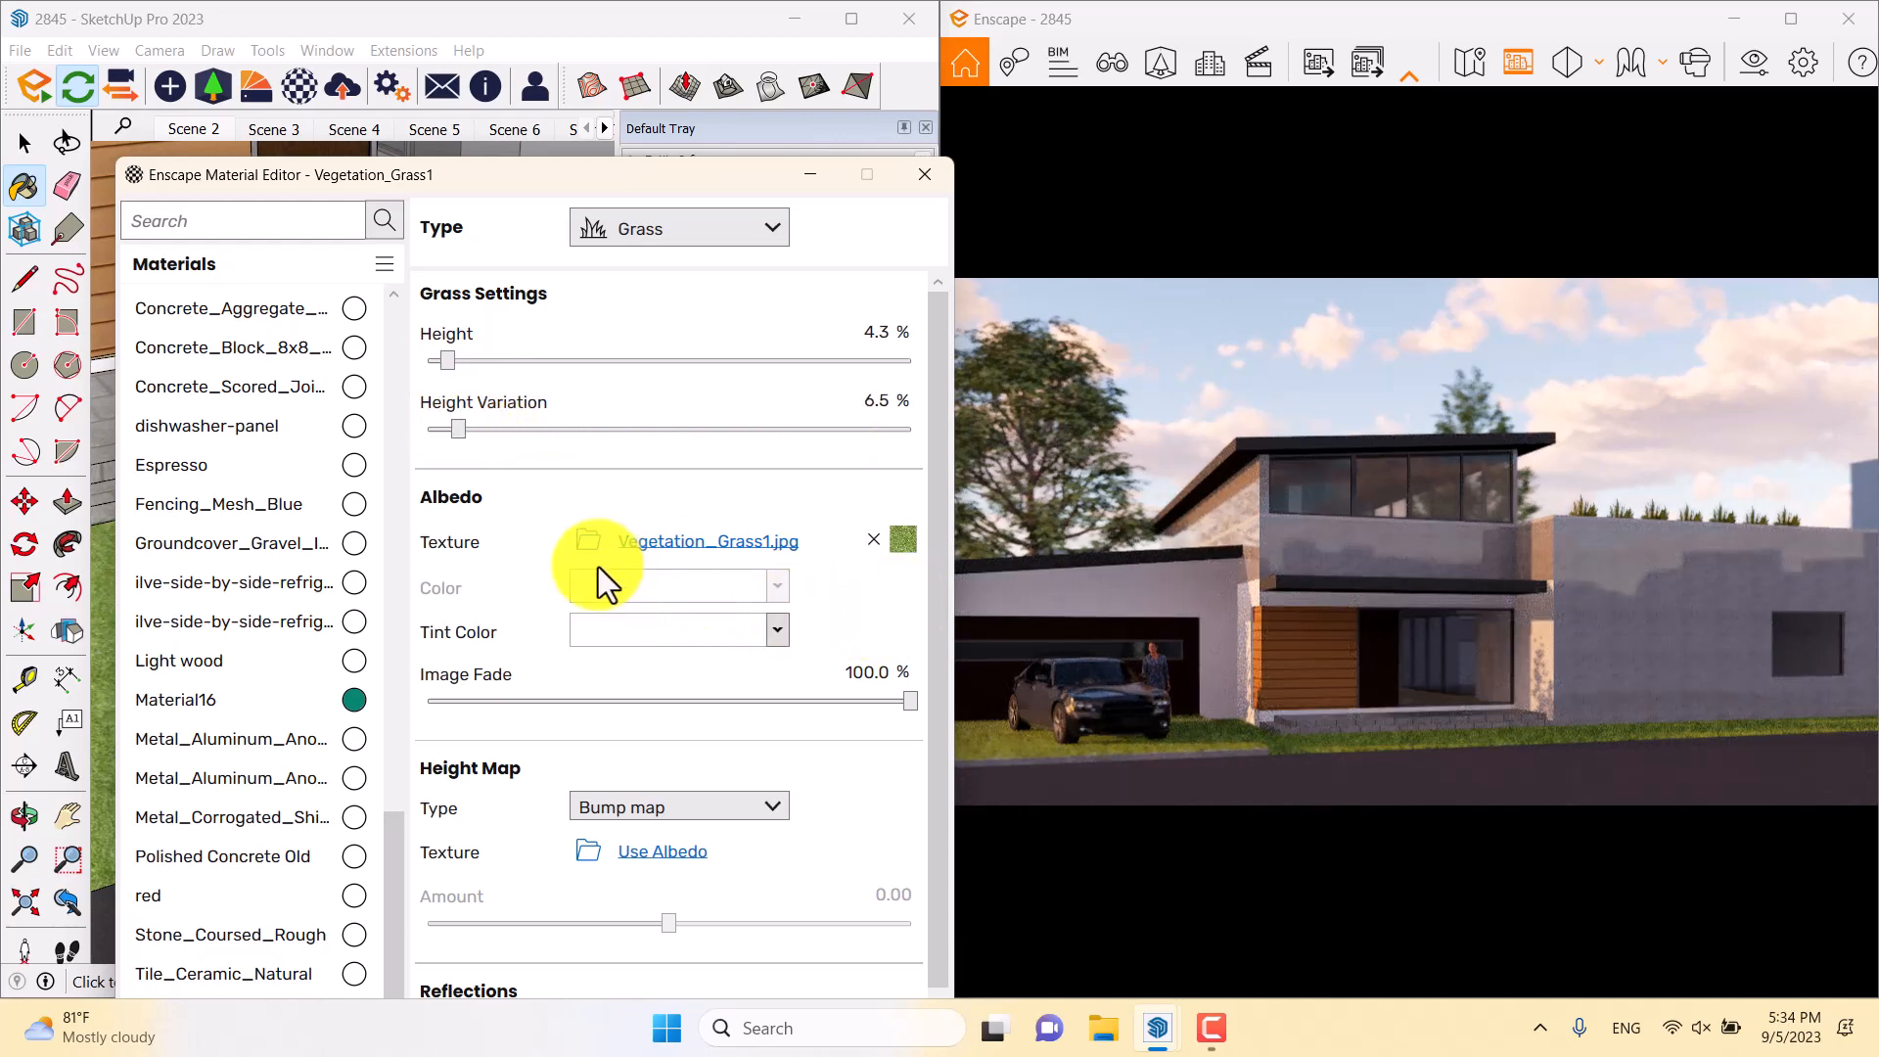
Sample the large concrete wall below the roof planter to load Polished Concrete Old in the Enscape Material Editor
{"action": "left_click_drag", "start_coordinate": [703, 161], "coordinate": [746, 520]}
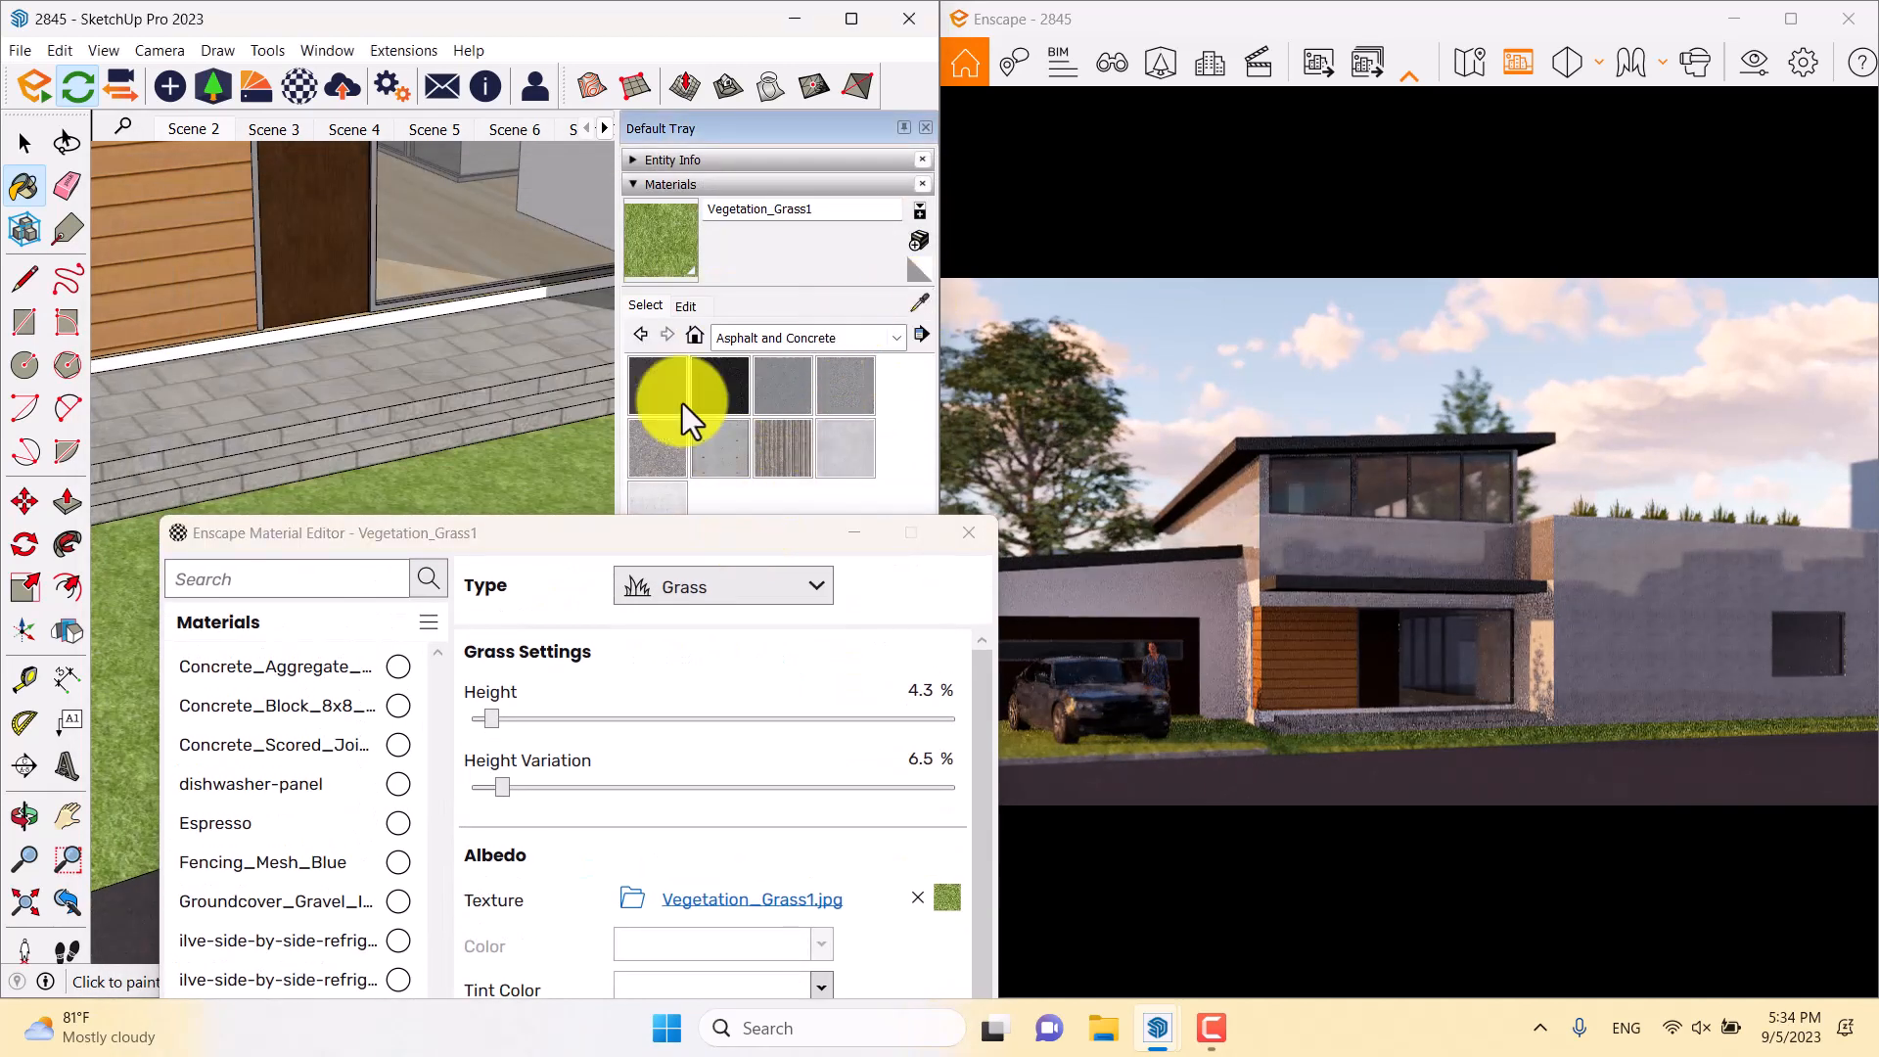
{"action": "scroll", "coordinate": [426, 447], "scroll_direction": "down", "scroll_amount": 5}
{"action": "left_click", "coordinate": [918, 304]}
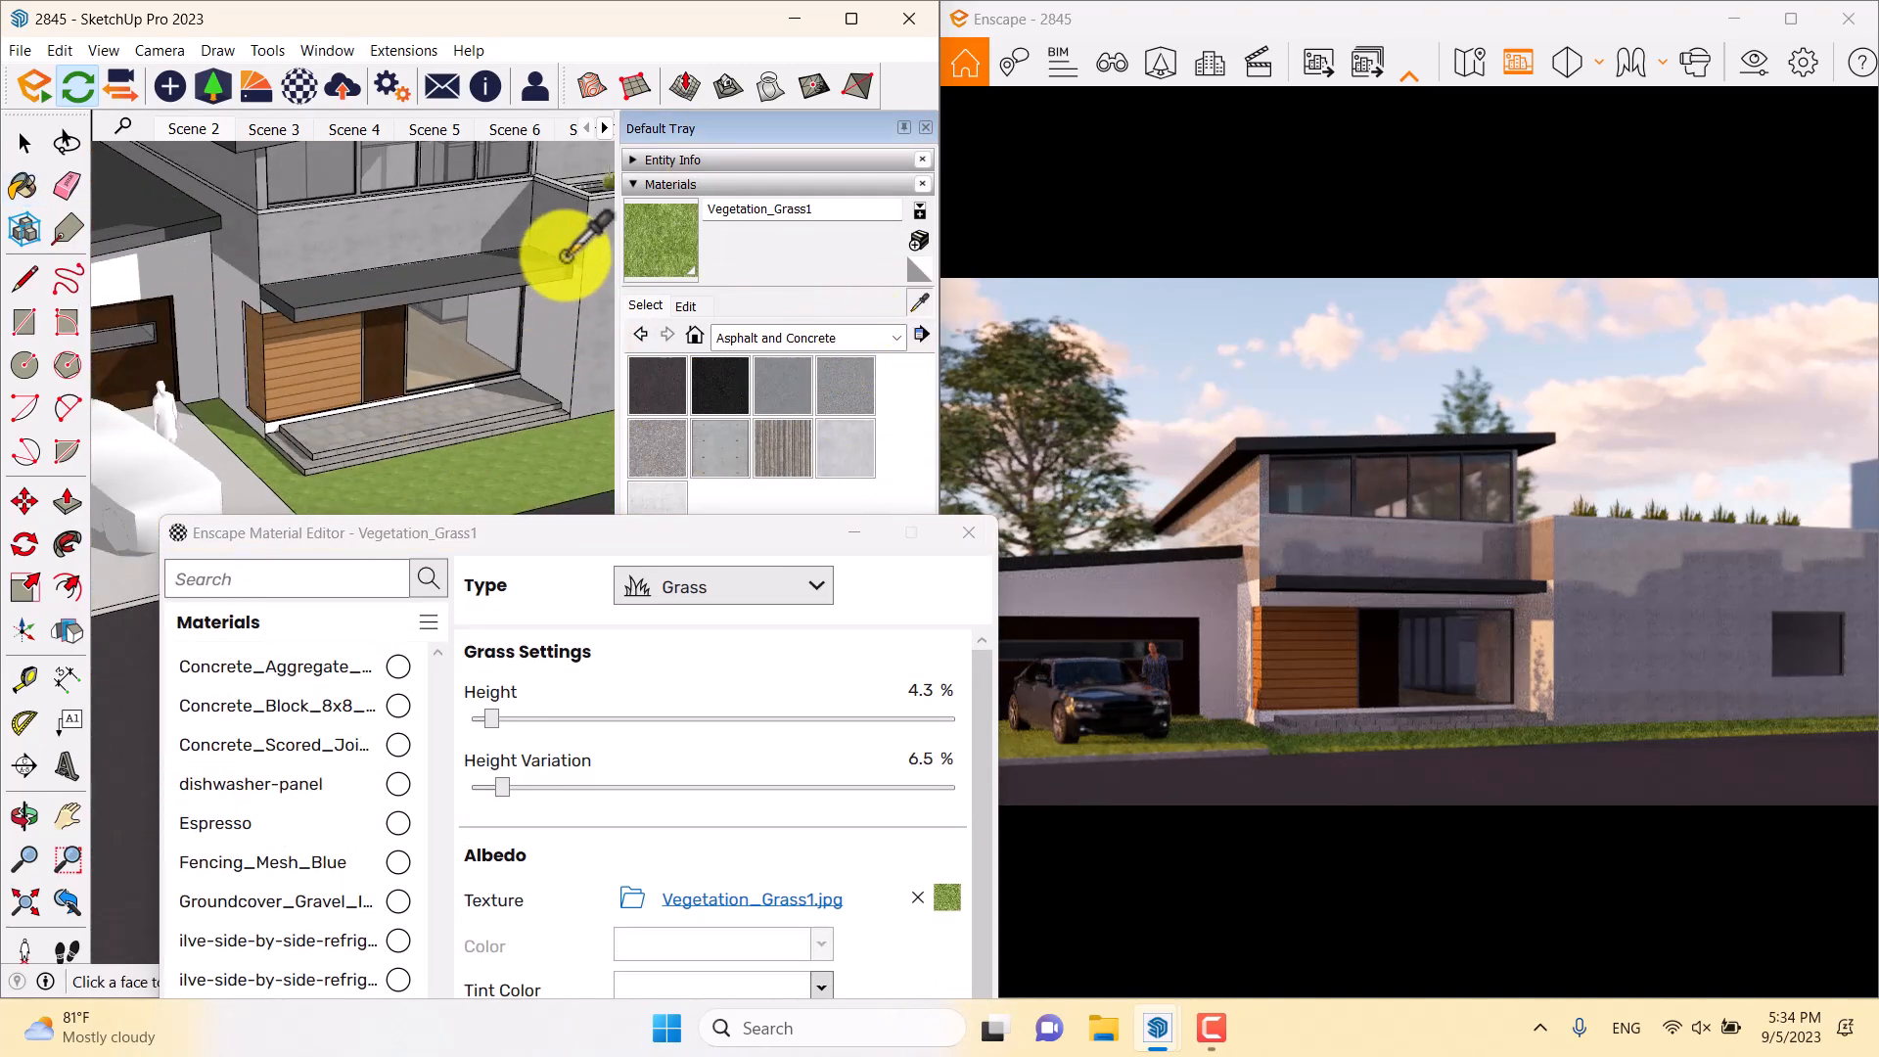
{"action": "scroll", "coordinate": [566, 257], "scroll_direction": "up", "scroll_amount": 3}
{"action": "mouse_move", "coordinate": [546, 318]}
{"action": "middle_mouse_down", "text": "shift"}
{"action": "mouse_move", "coordinate": [153, 445]}
{"action": "mouse_move", "coordinate": [171, 444]}
{"action": "middle_mouse_up", "text": "shift"}
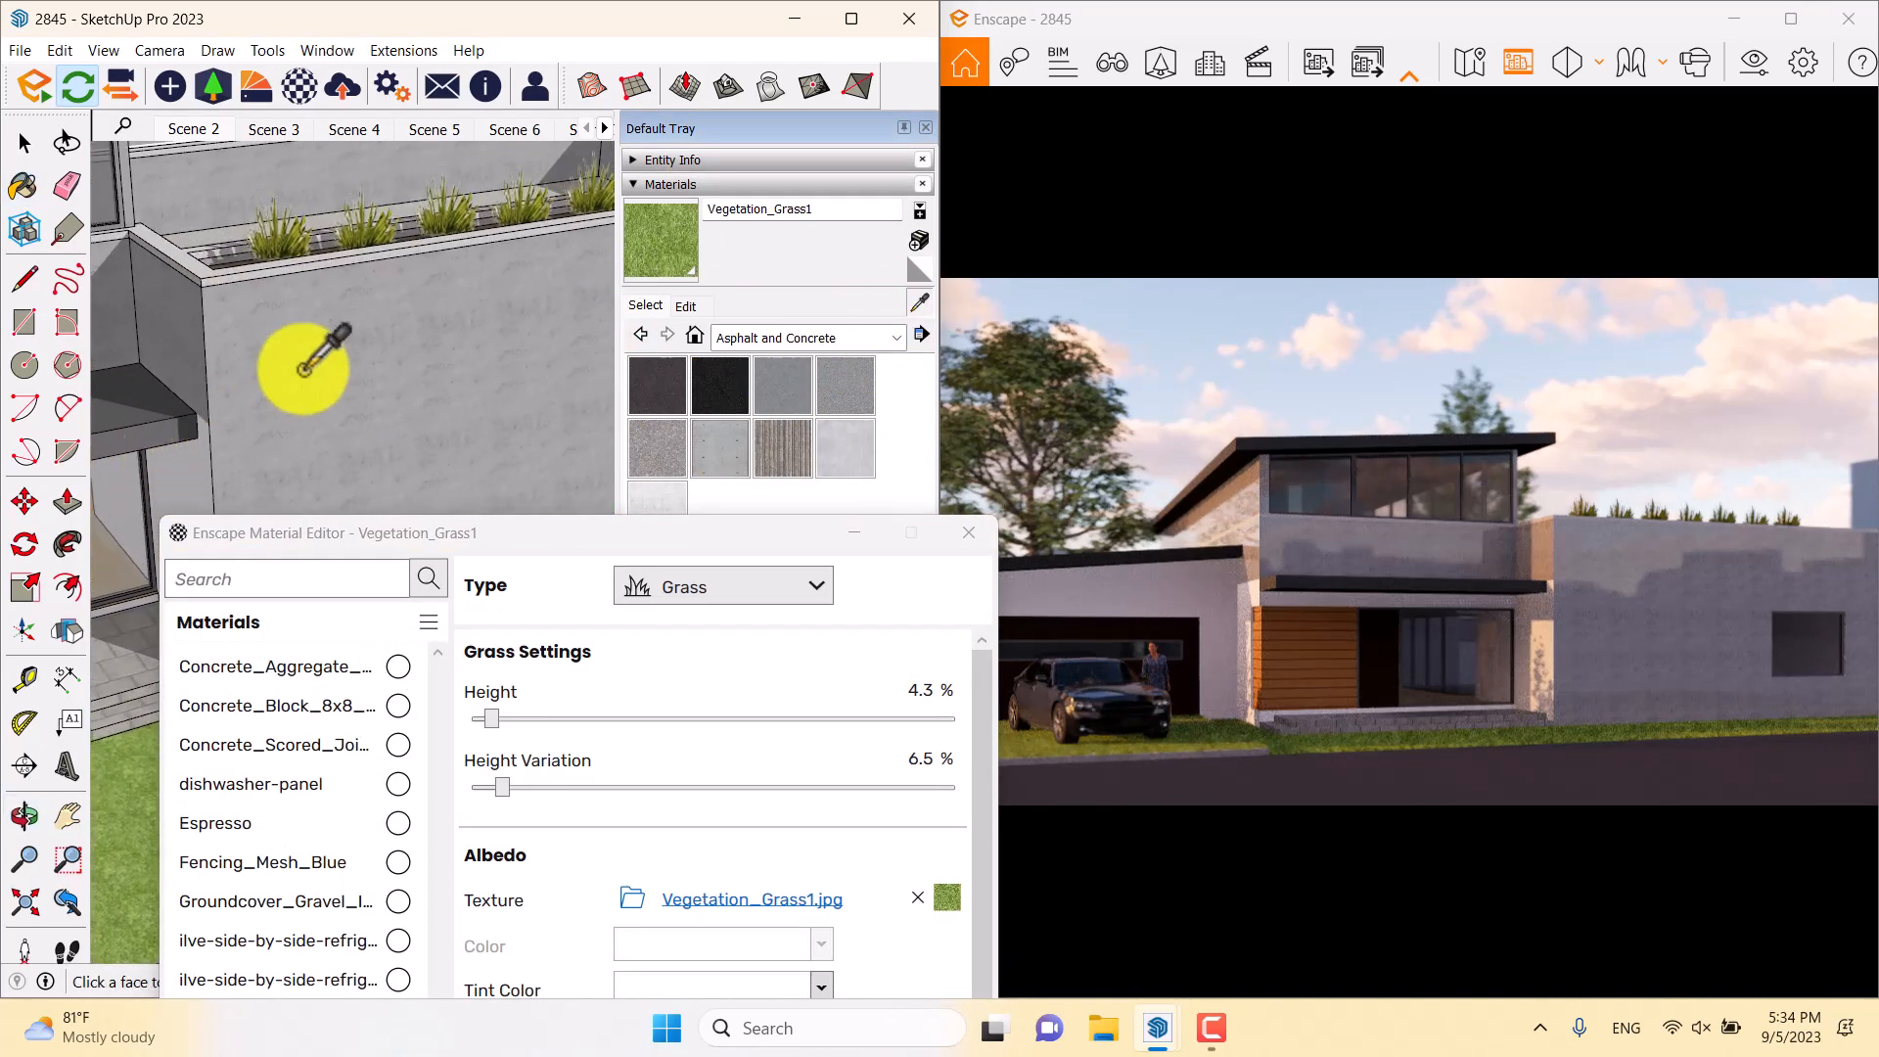
{"action": "left_click", "coordinate": [304, 367]}
{"action": "left_click_drag", "start_coordinate": [485, 533], "coordinate": [431, 168]}
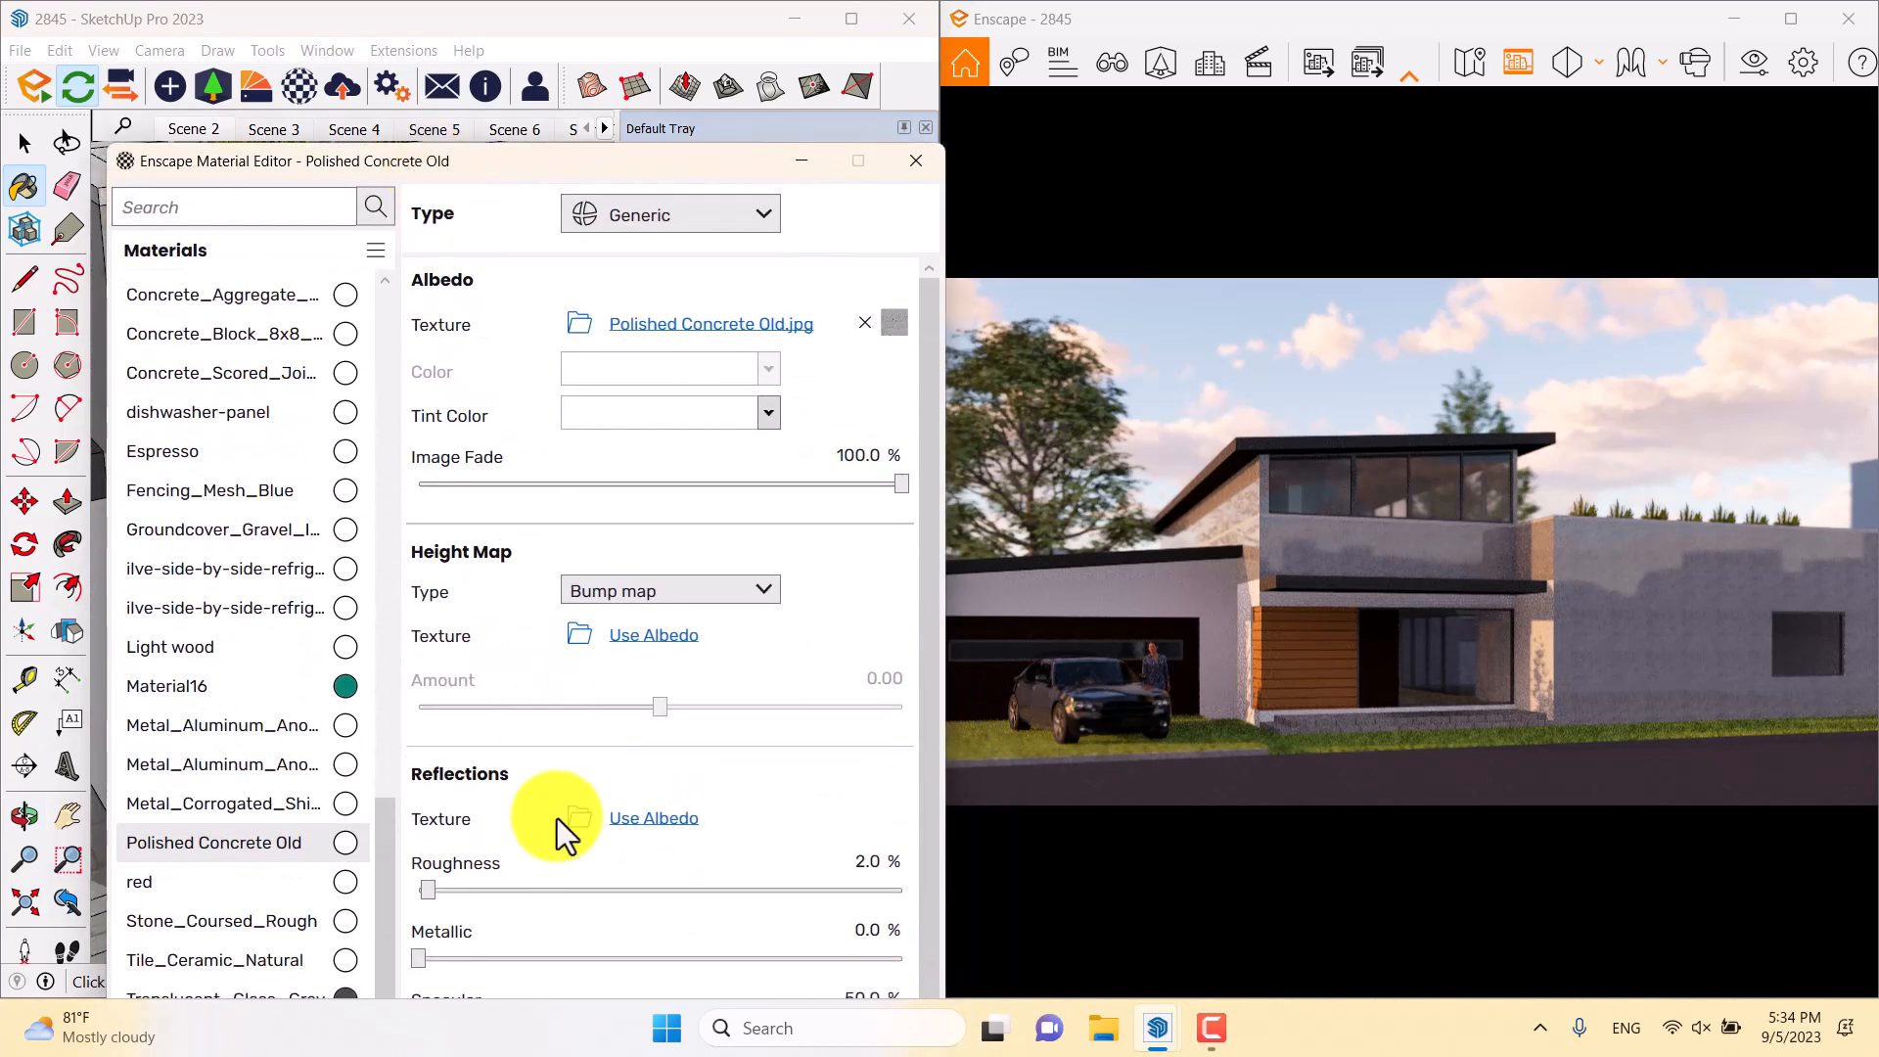
Raise the reflection Roughness of Polished Concrete Old to under half of its range, and set its albedo texture size to 2 m by 2 m
{"action": "left_click", "coordinate": [427, 891]}
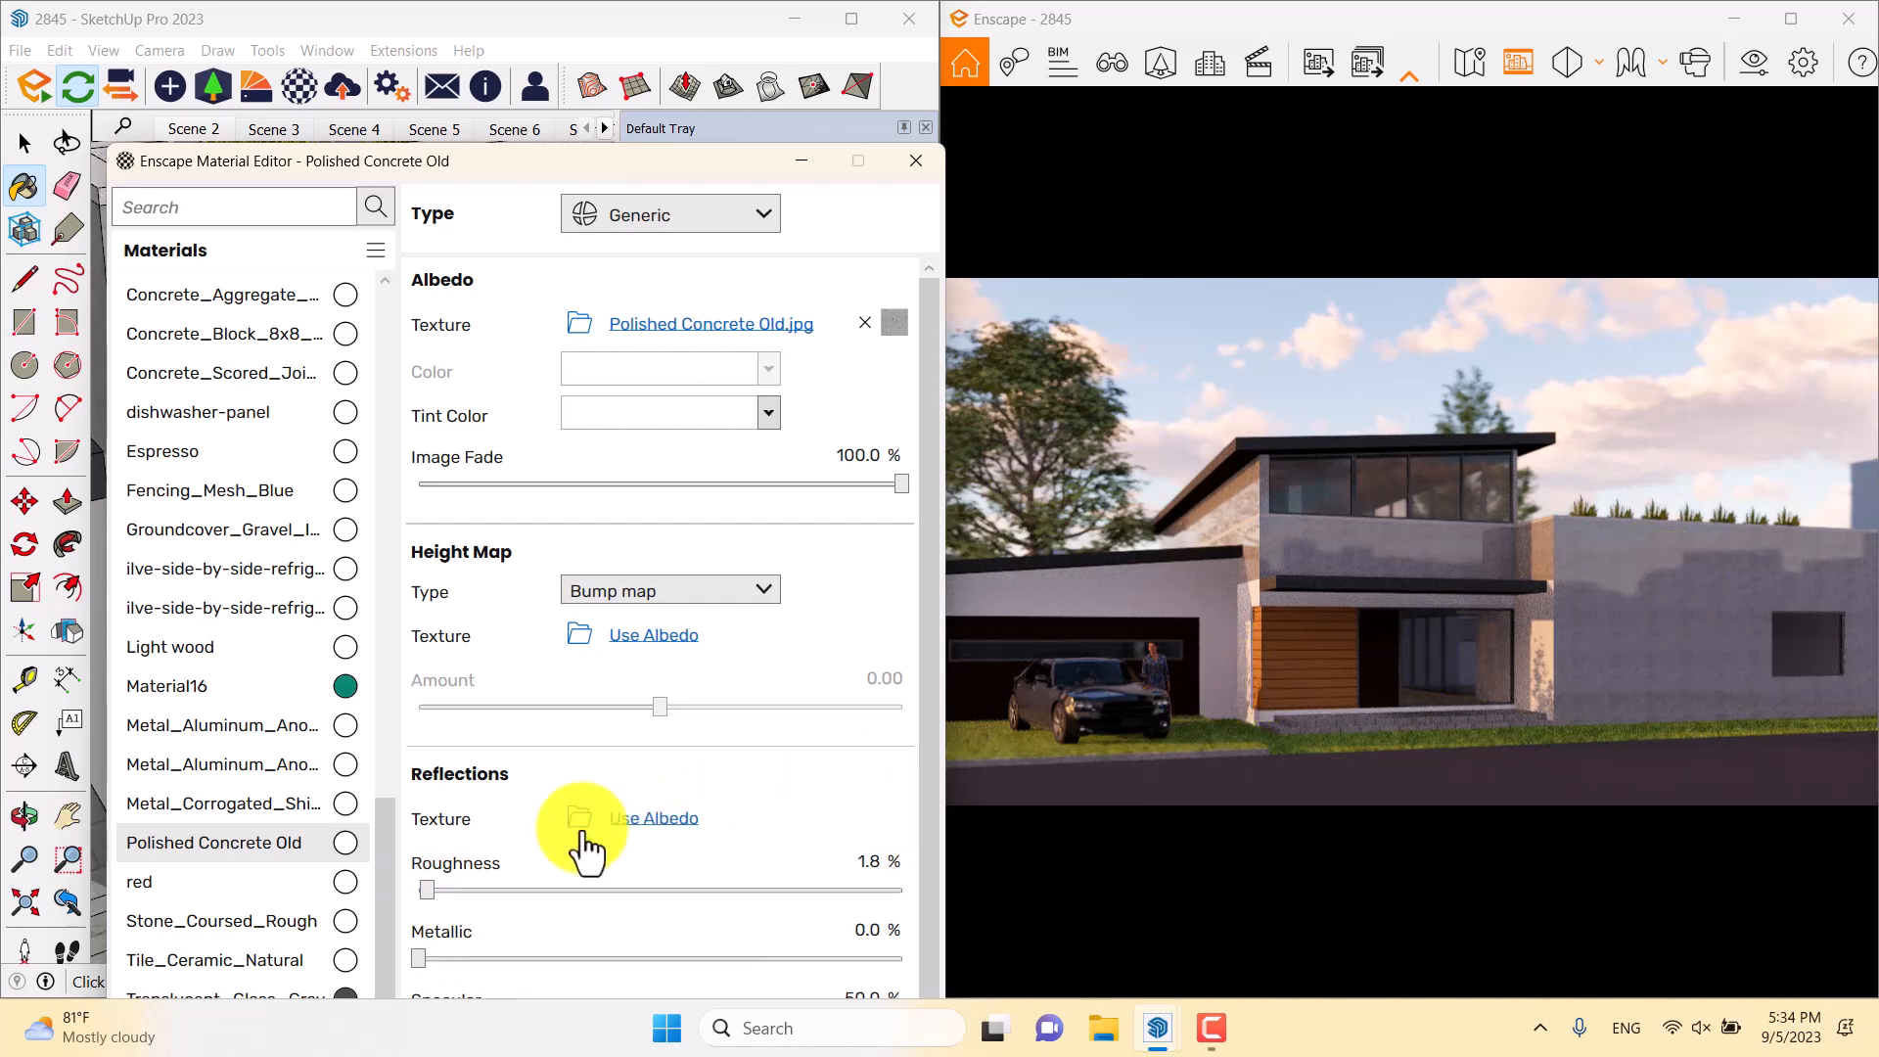
{"action": "left_click_drag", "start_coordinate": [427, 890], "coordinate": [630, 887]}
{"action": "left_click", "coordinate": [892, 324]}
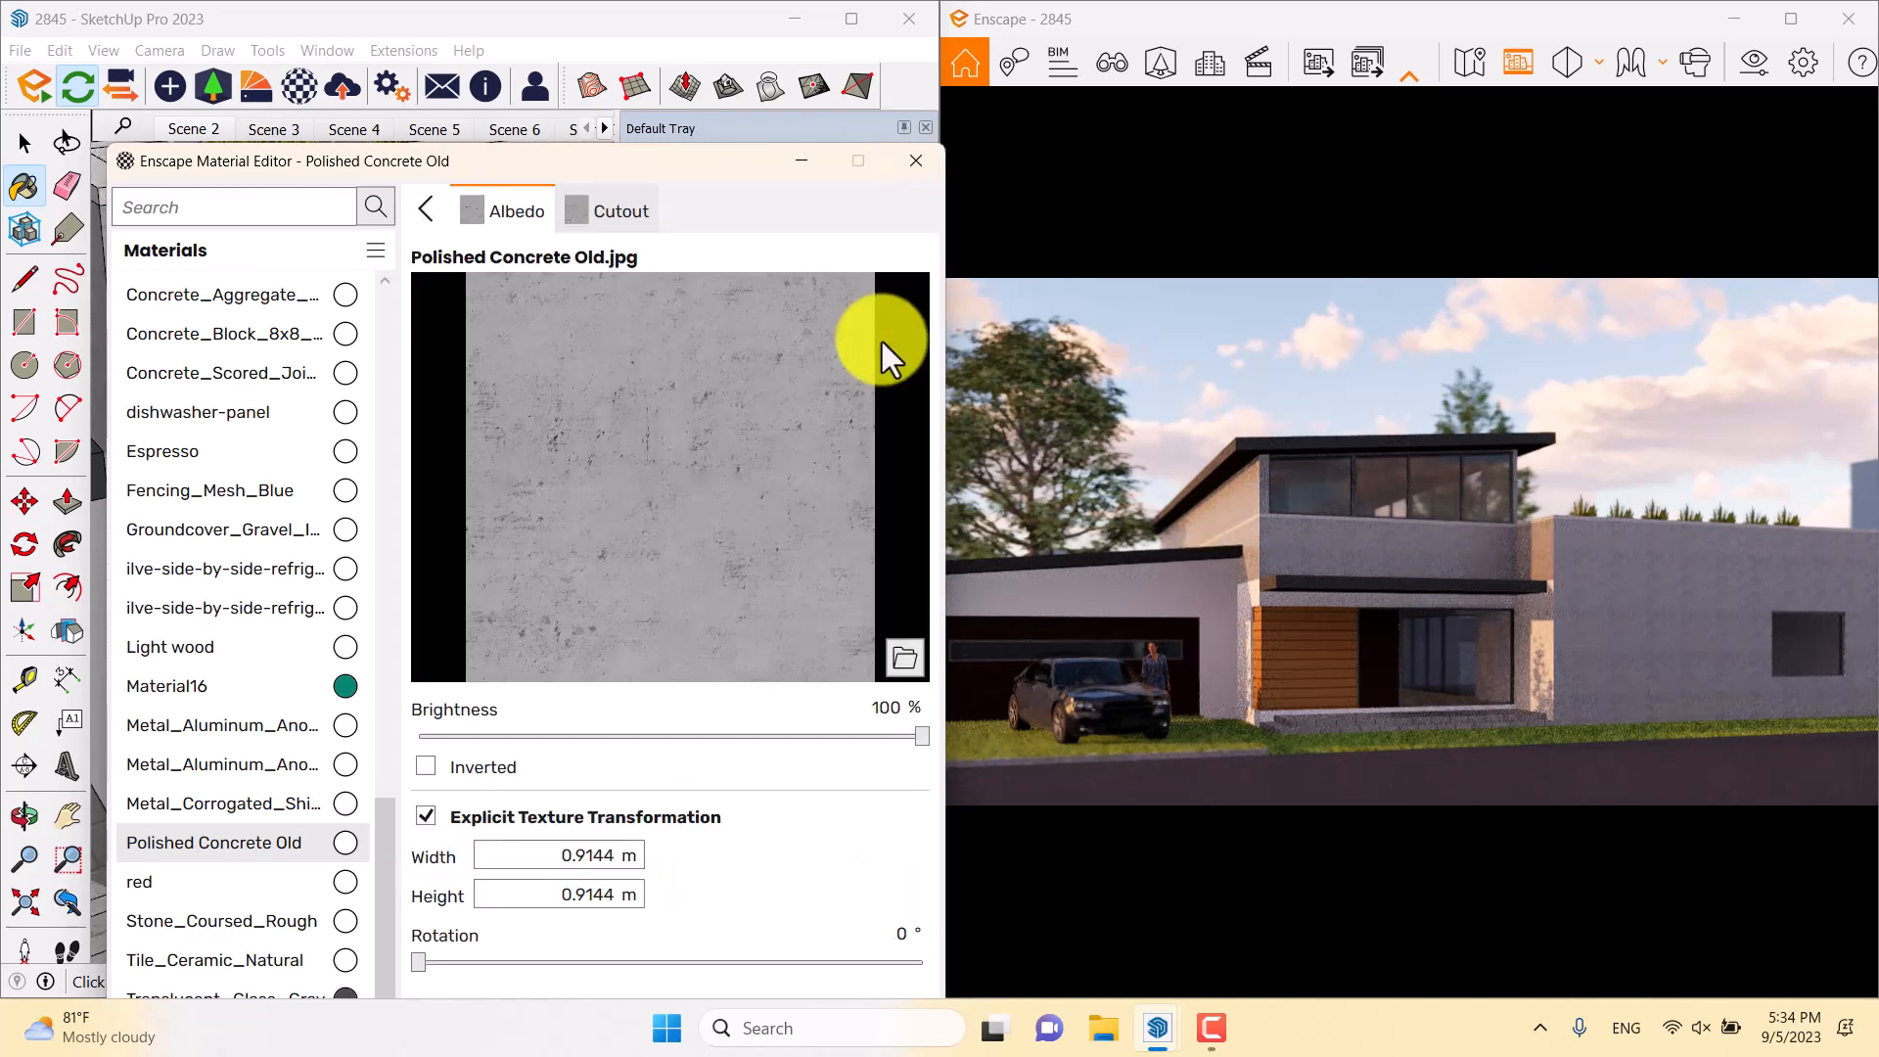
{"action": "left_click", "coordinate": [578, 855]}
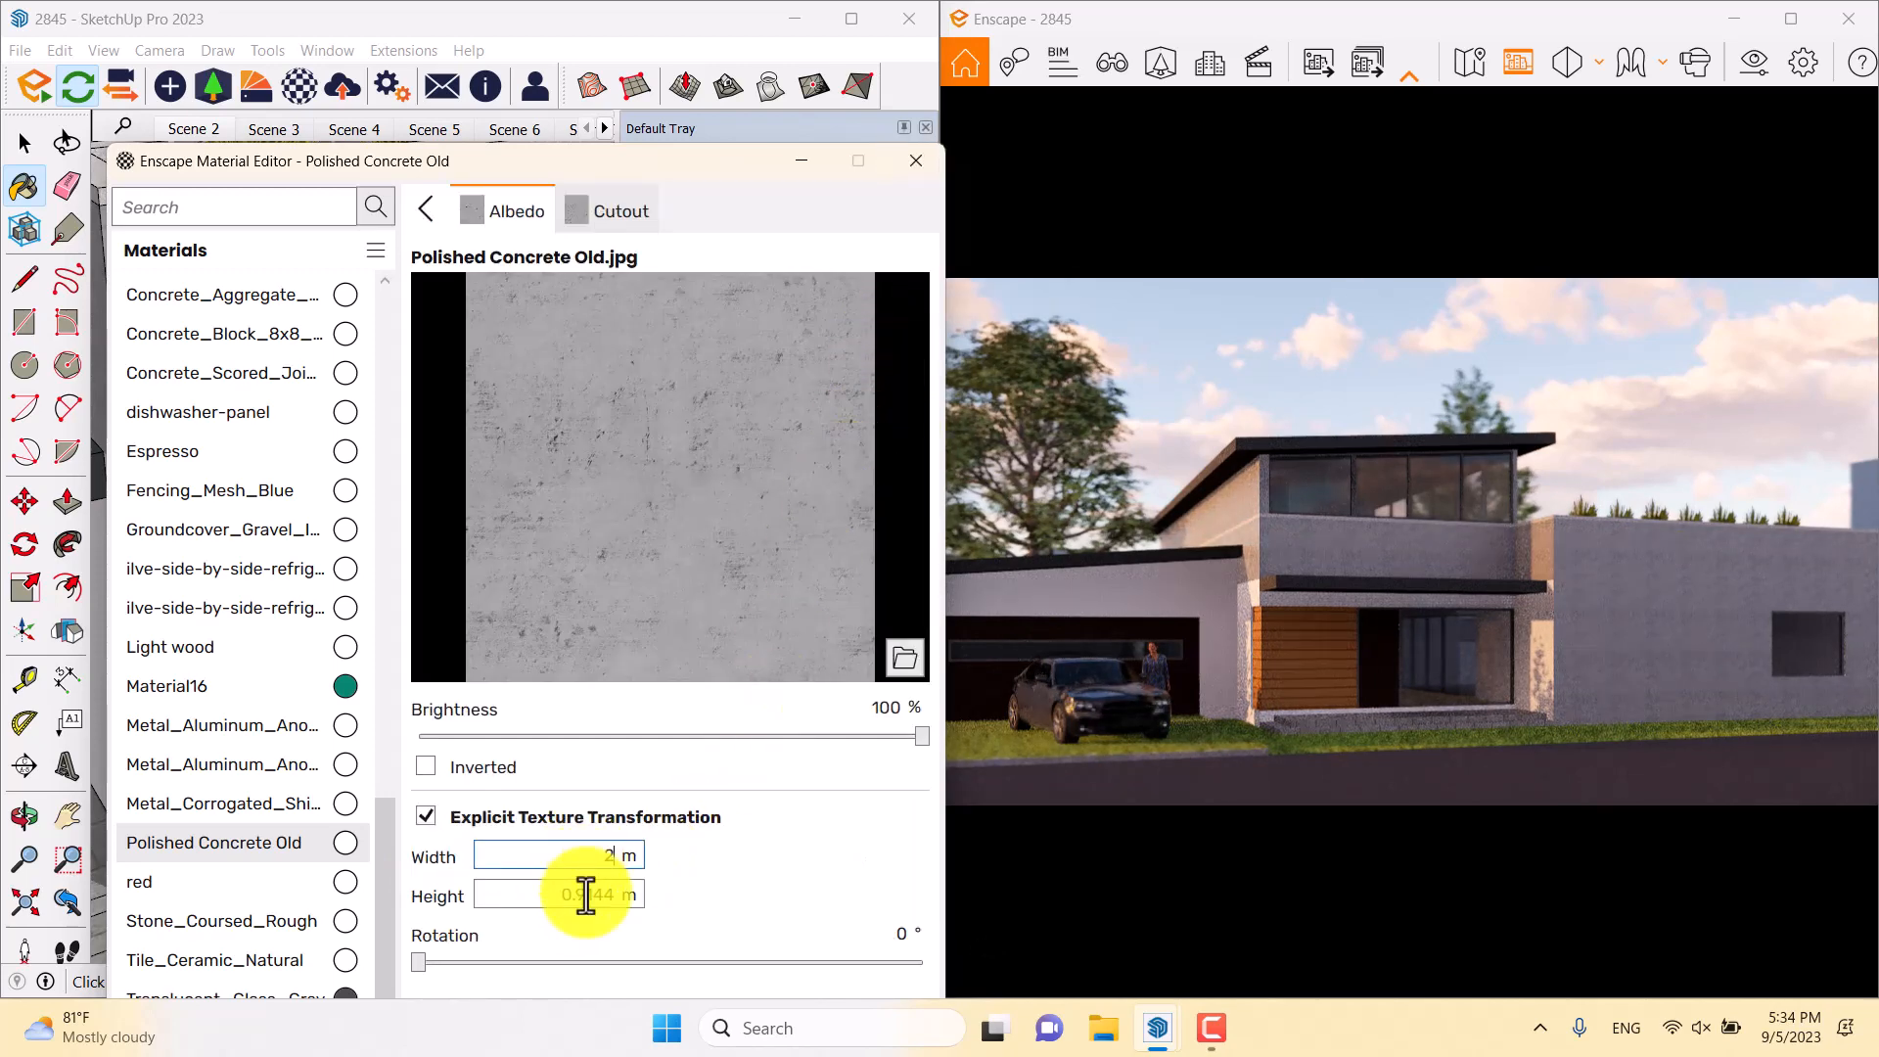
{"action": "type", "text": "2"}
{"action": "left_click", "coordinate": [587, 894]}
{"action": "type", "text": "2"}
Set the concrete albedo texture's rotation to 40° and close the Material Editor
{"action": "left_click_drag", "start_coordinate": [427, 965], "coordinate": [517, 962]}
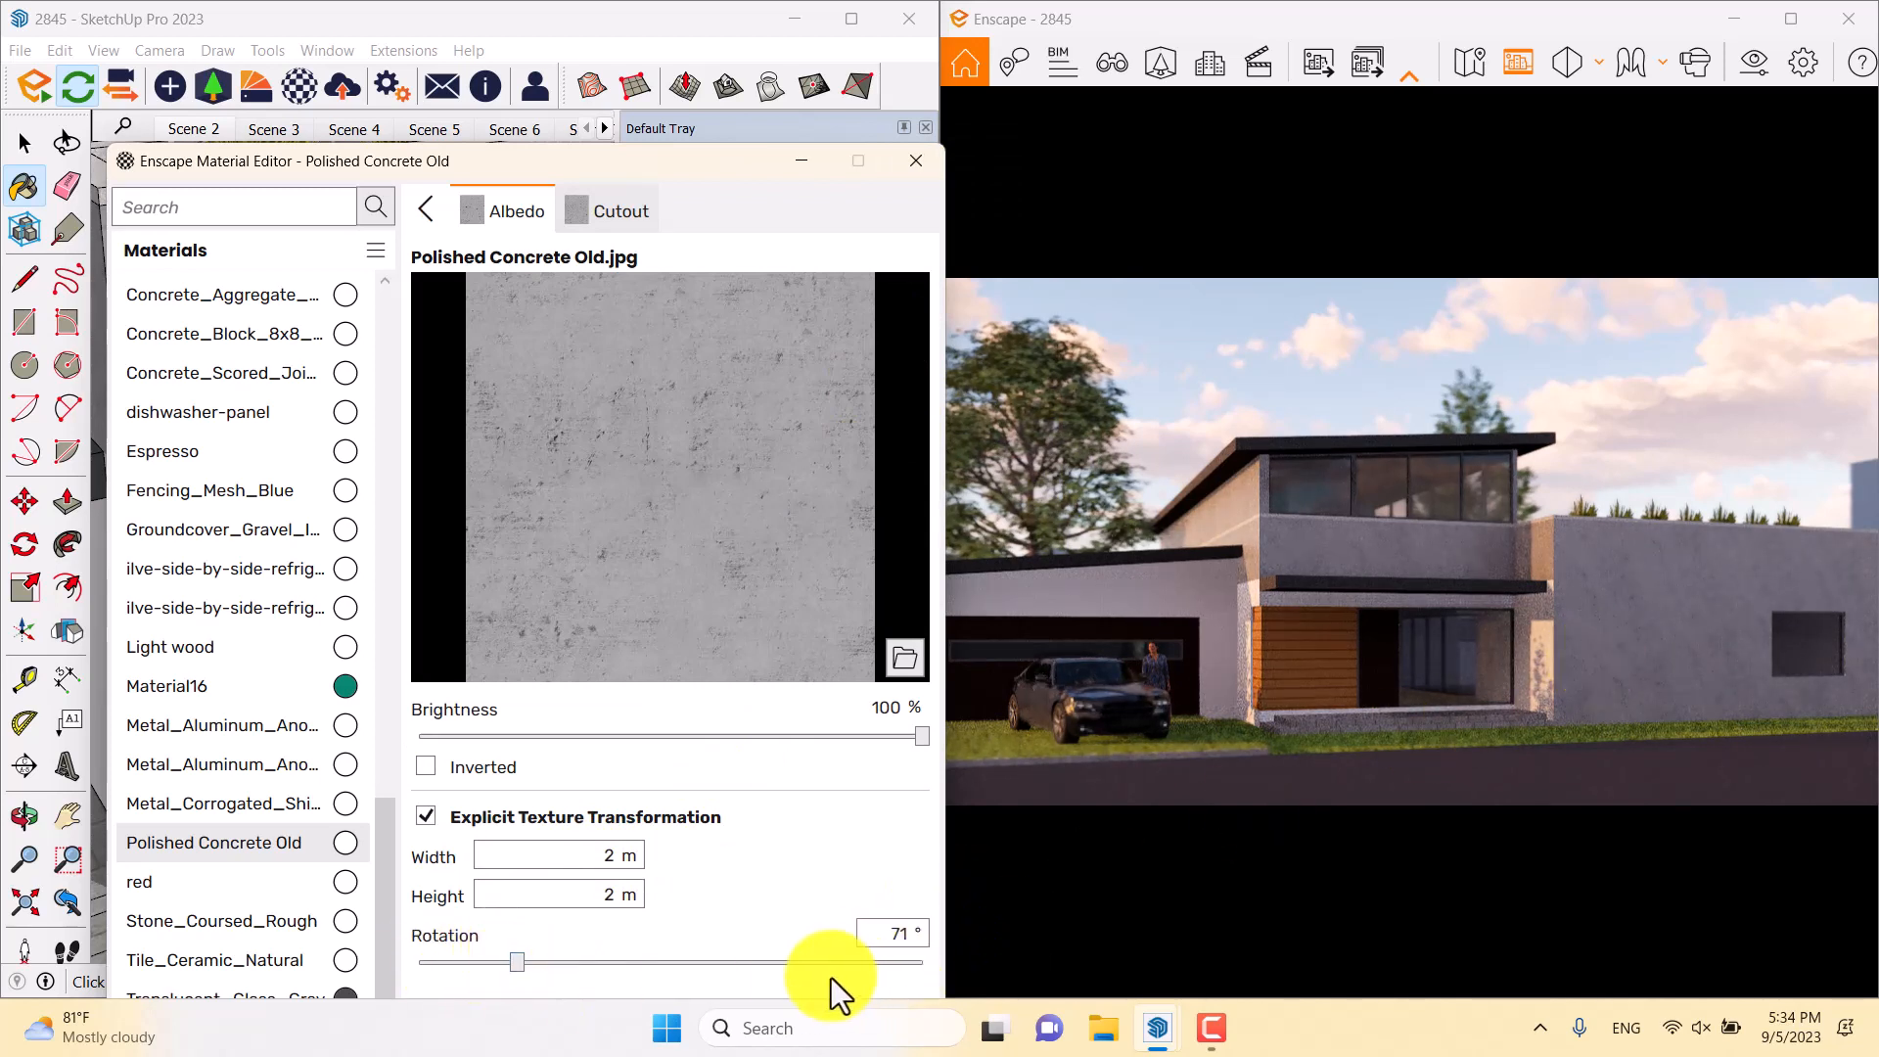
{"action": "left_click", "coordinate": [895, 933]}
{"action": "type", "text": "40"}
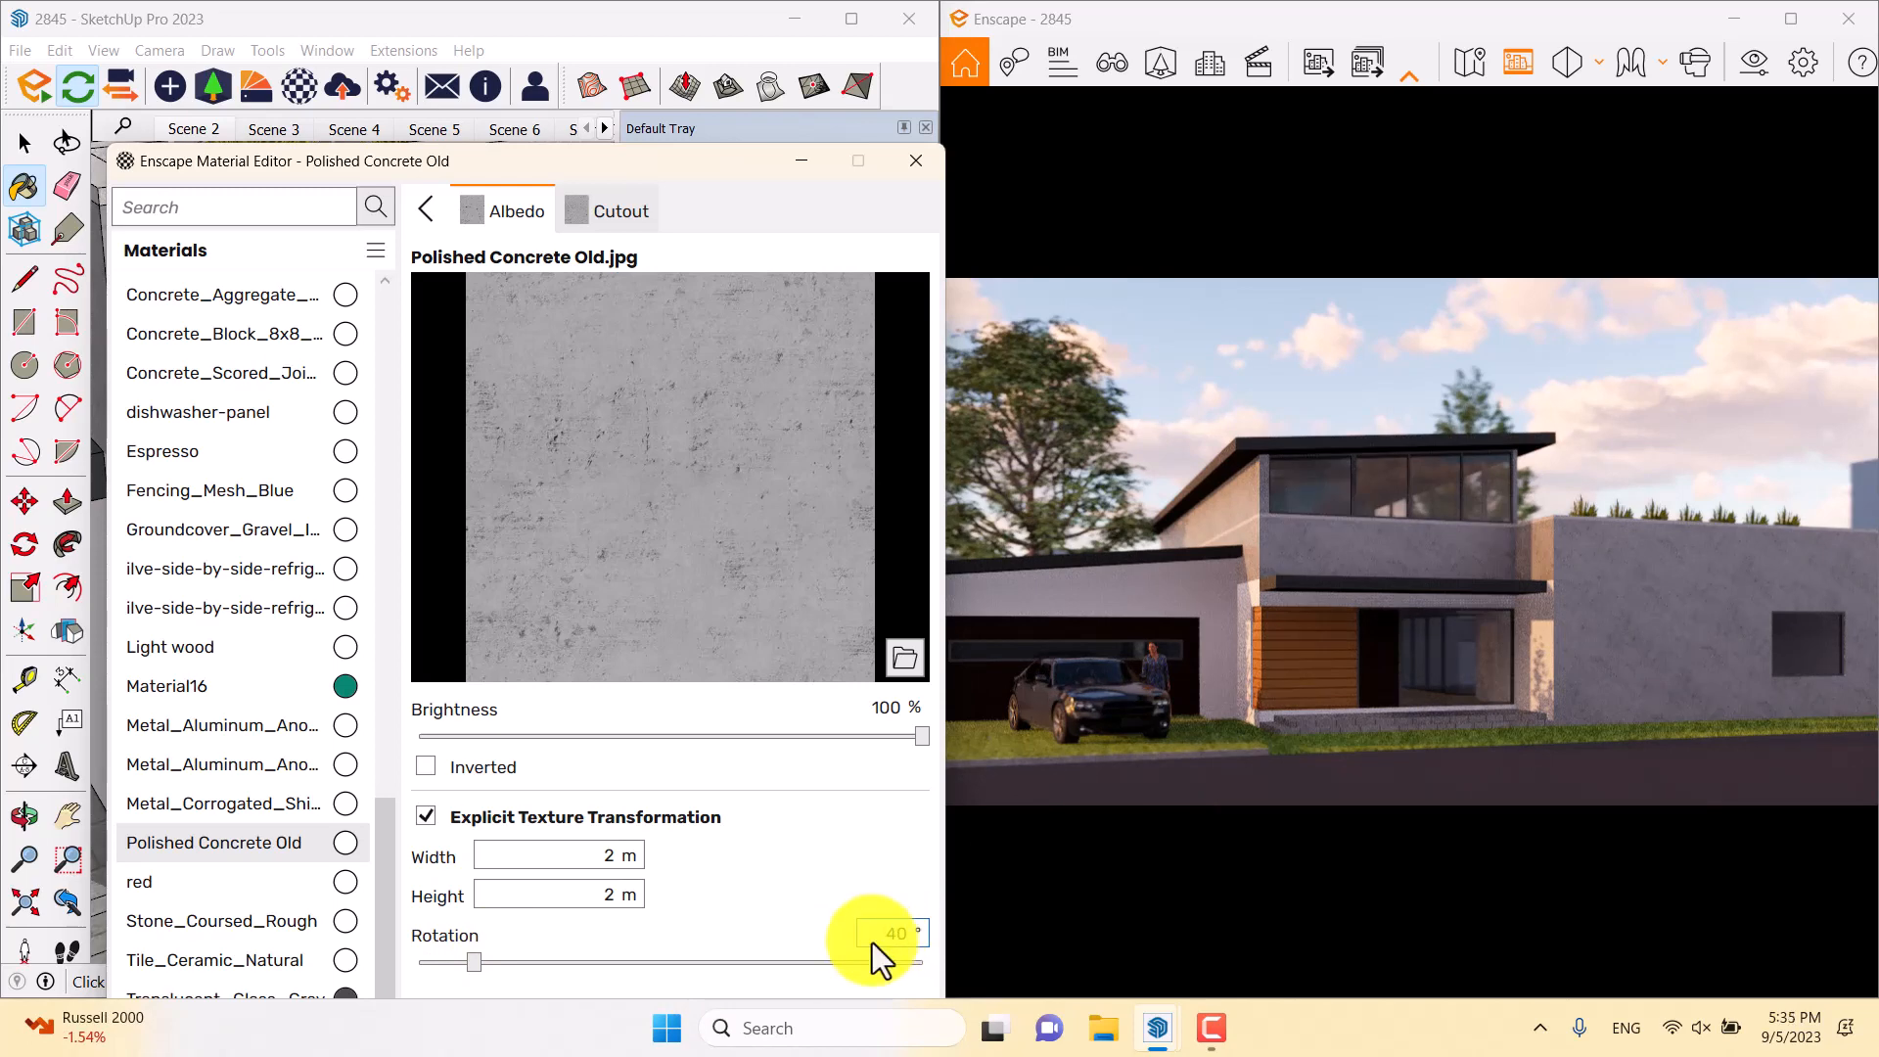
{"action": "left_click", "coordinate": [914, 162]}
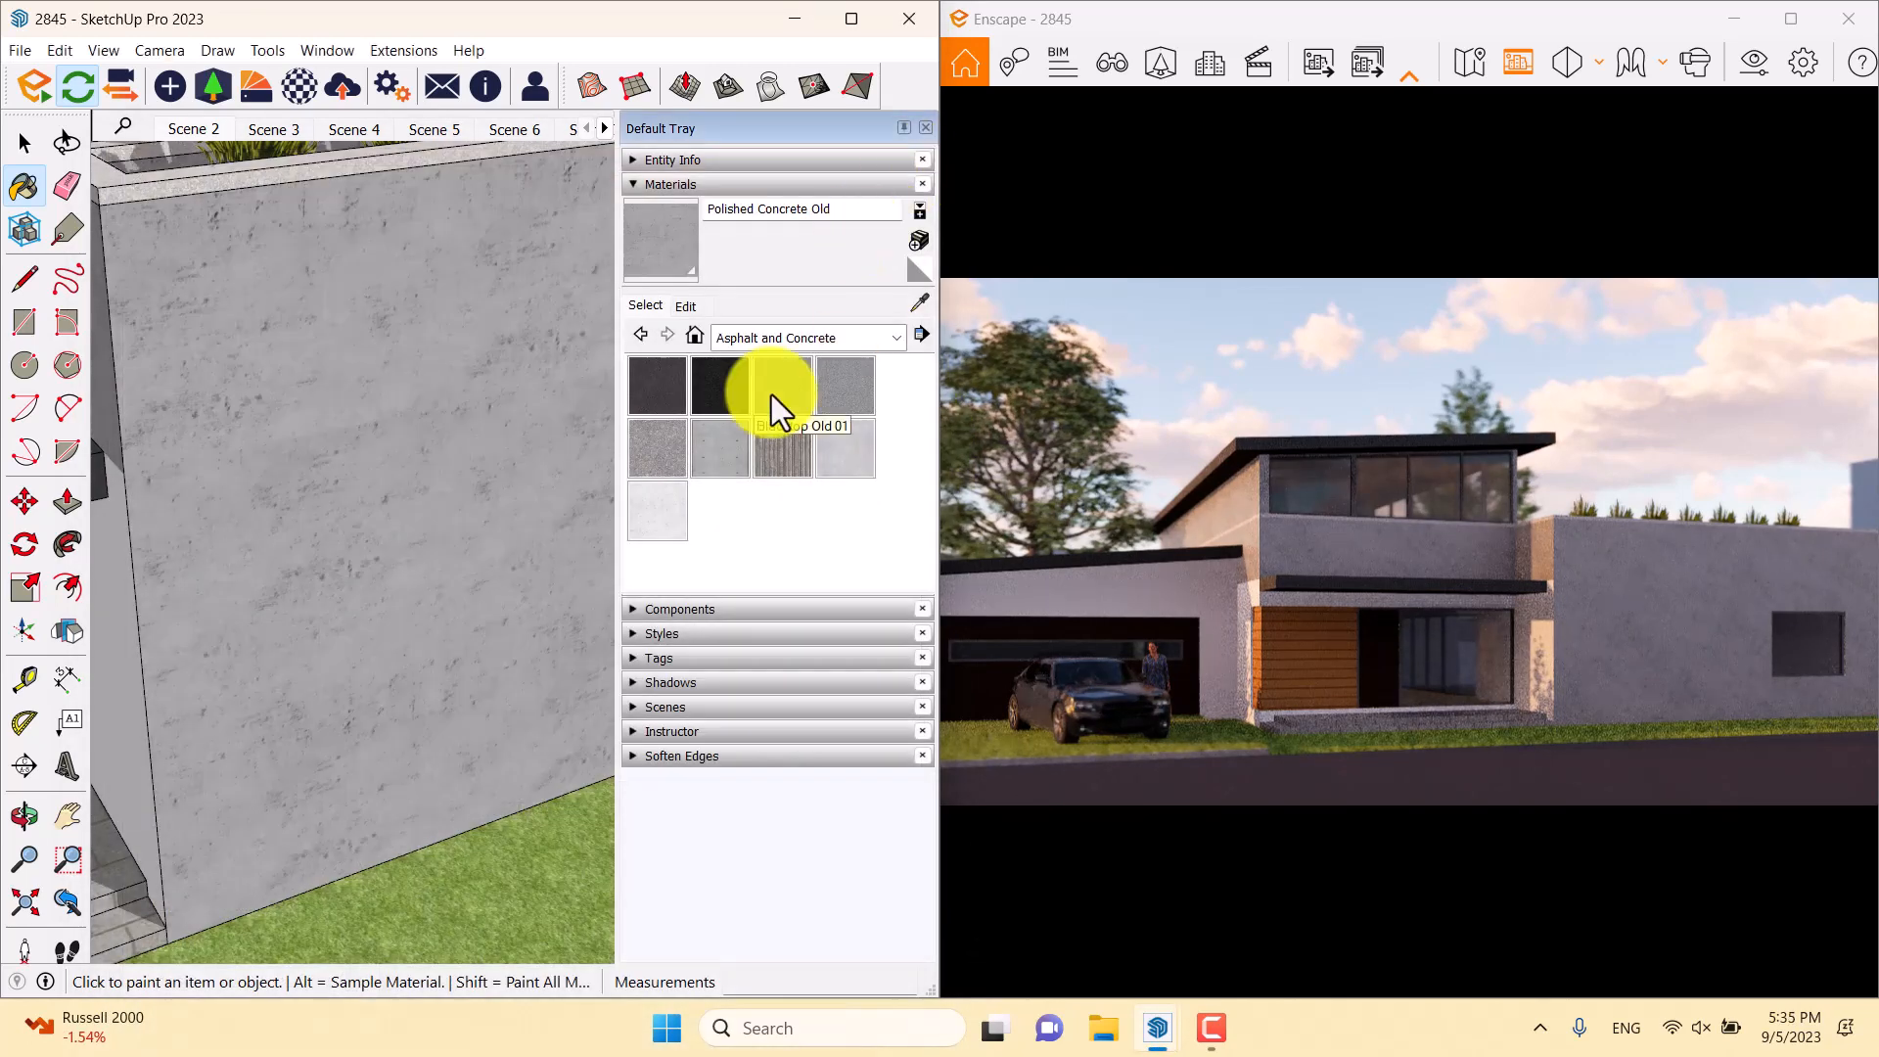
Leave the painting tool and open the Enscape Asset Library on its Vegetation category
{"action": "scroll", "coordinate": [392, 431], "scroll_direction": "down", "scroll_amount": 3}
{"action": "key", "text": "space"}
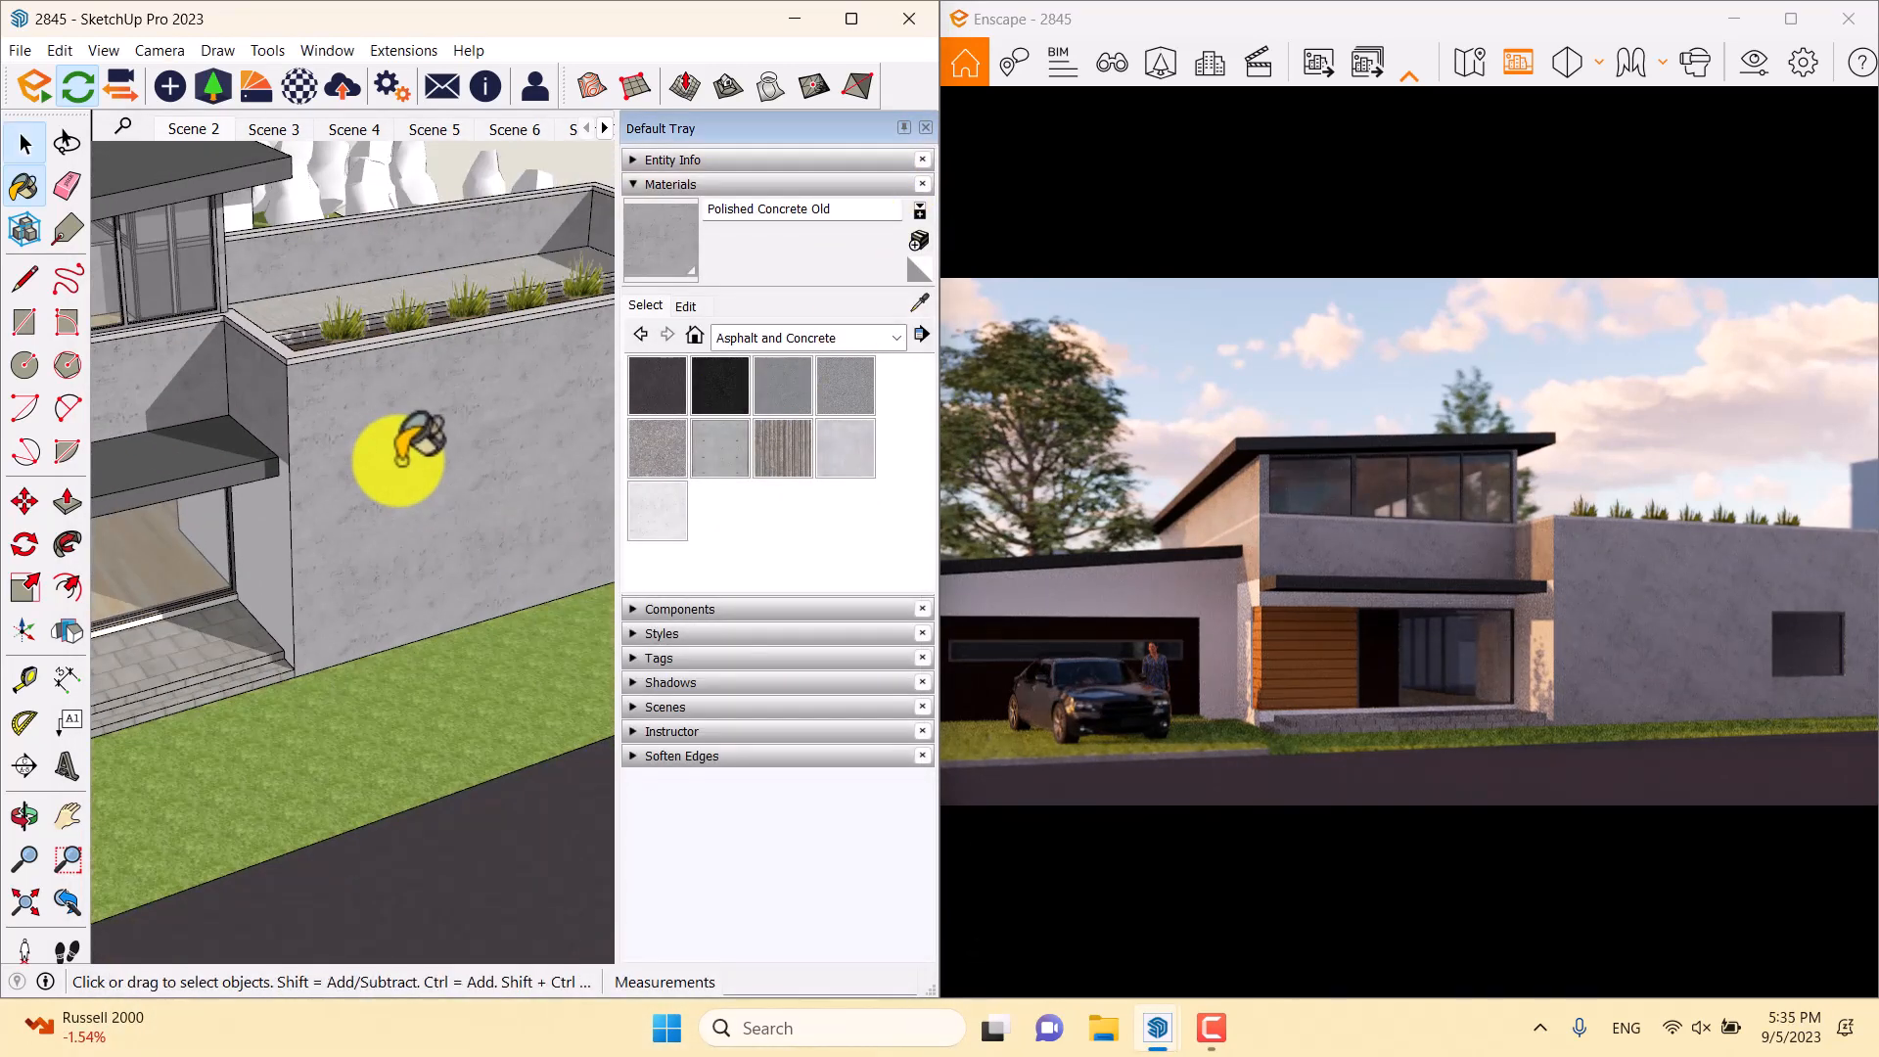
{"action": "left_click", "coordinate": [220, 86]}
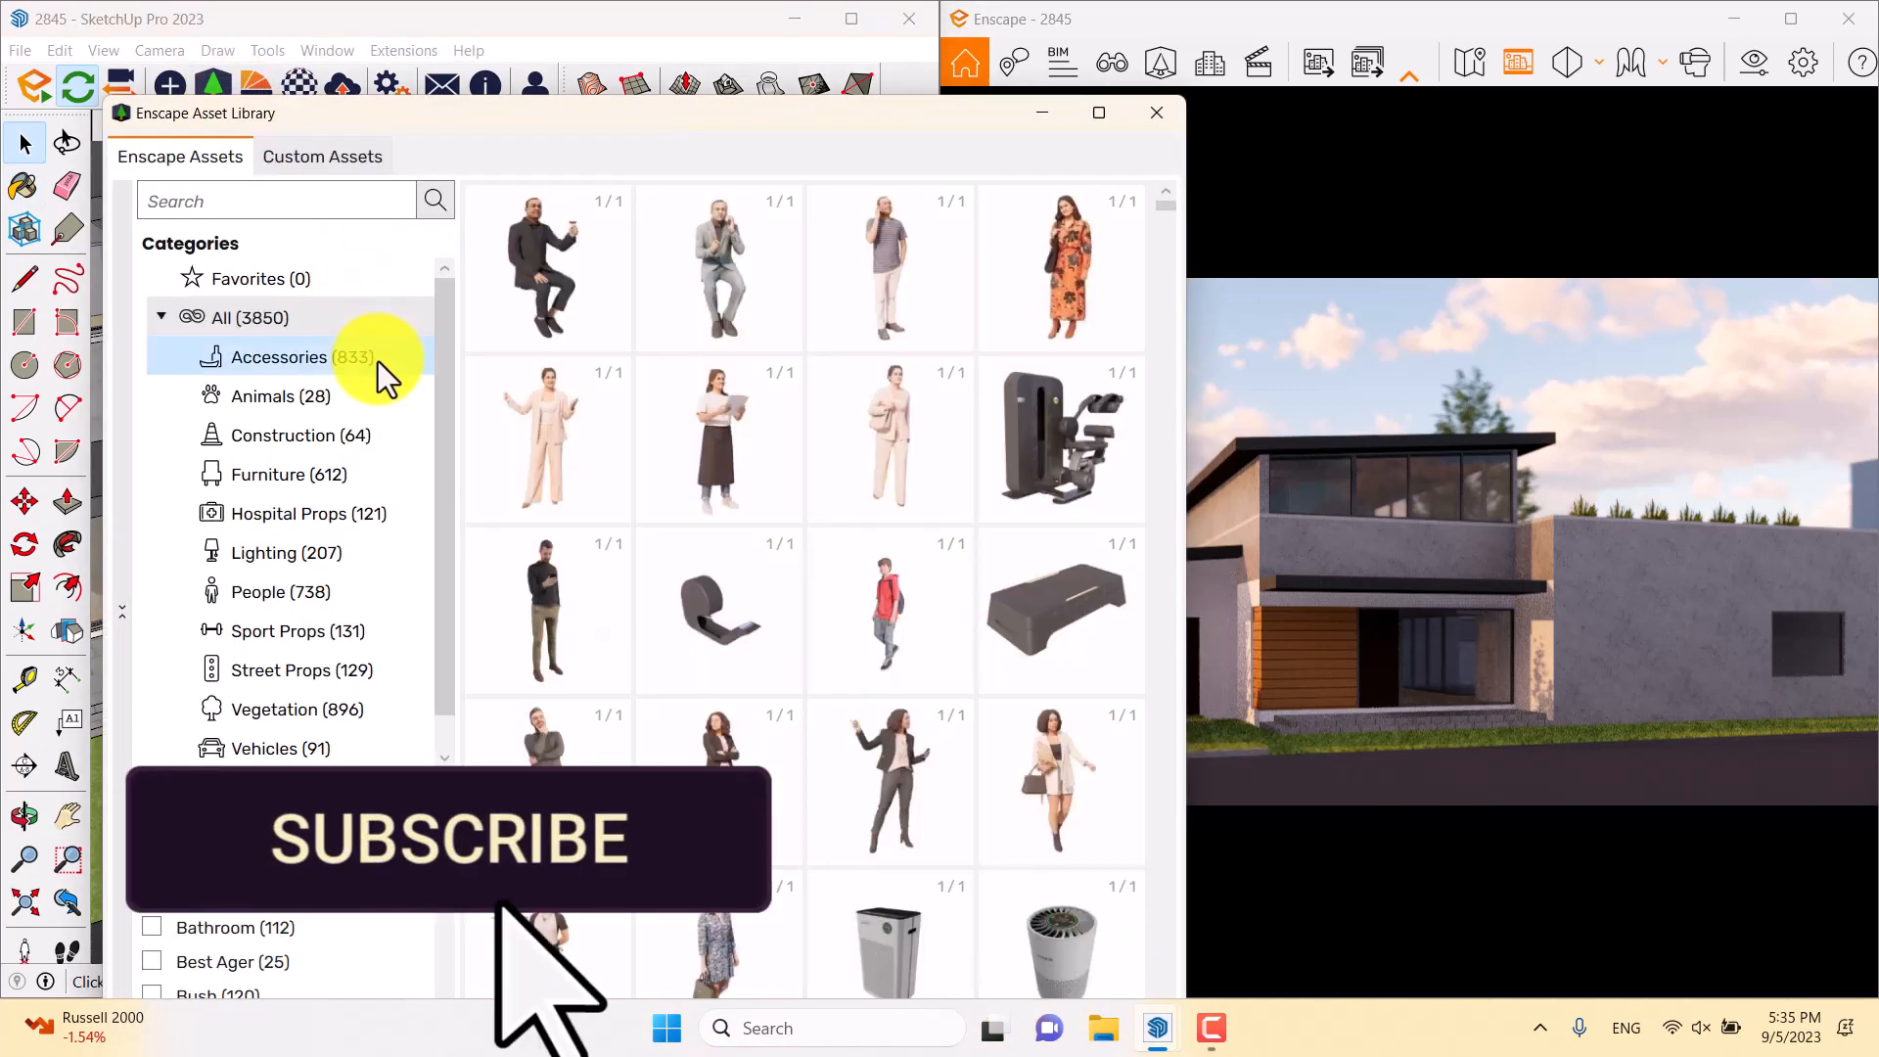
{"action": "left_click", "coordinate": [299, 707]}
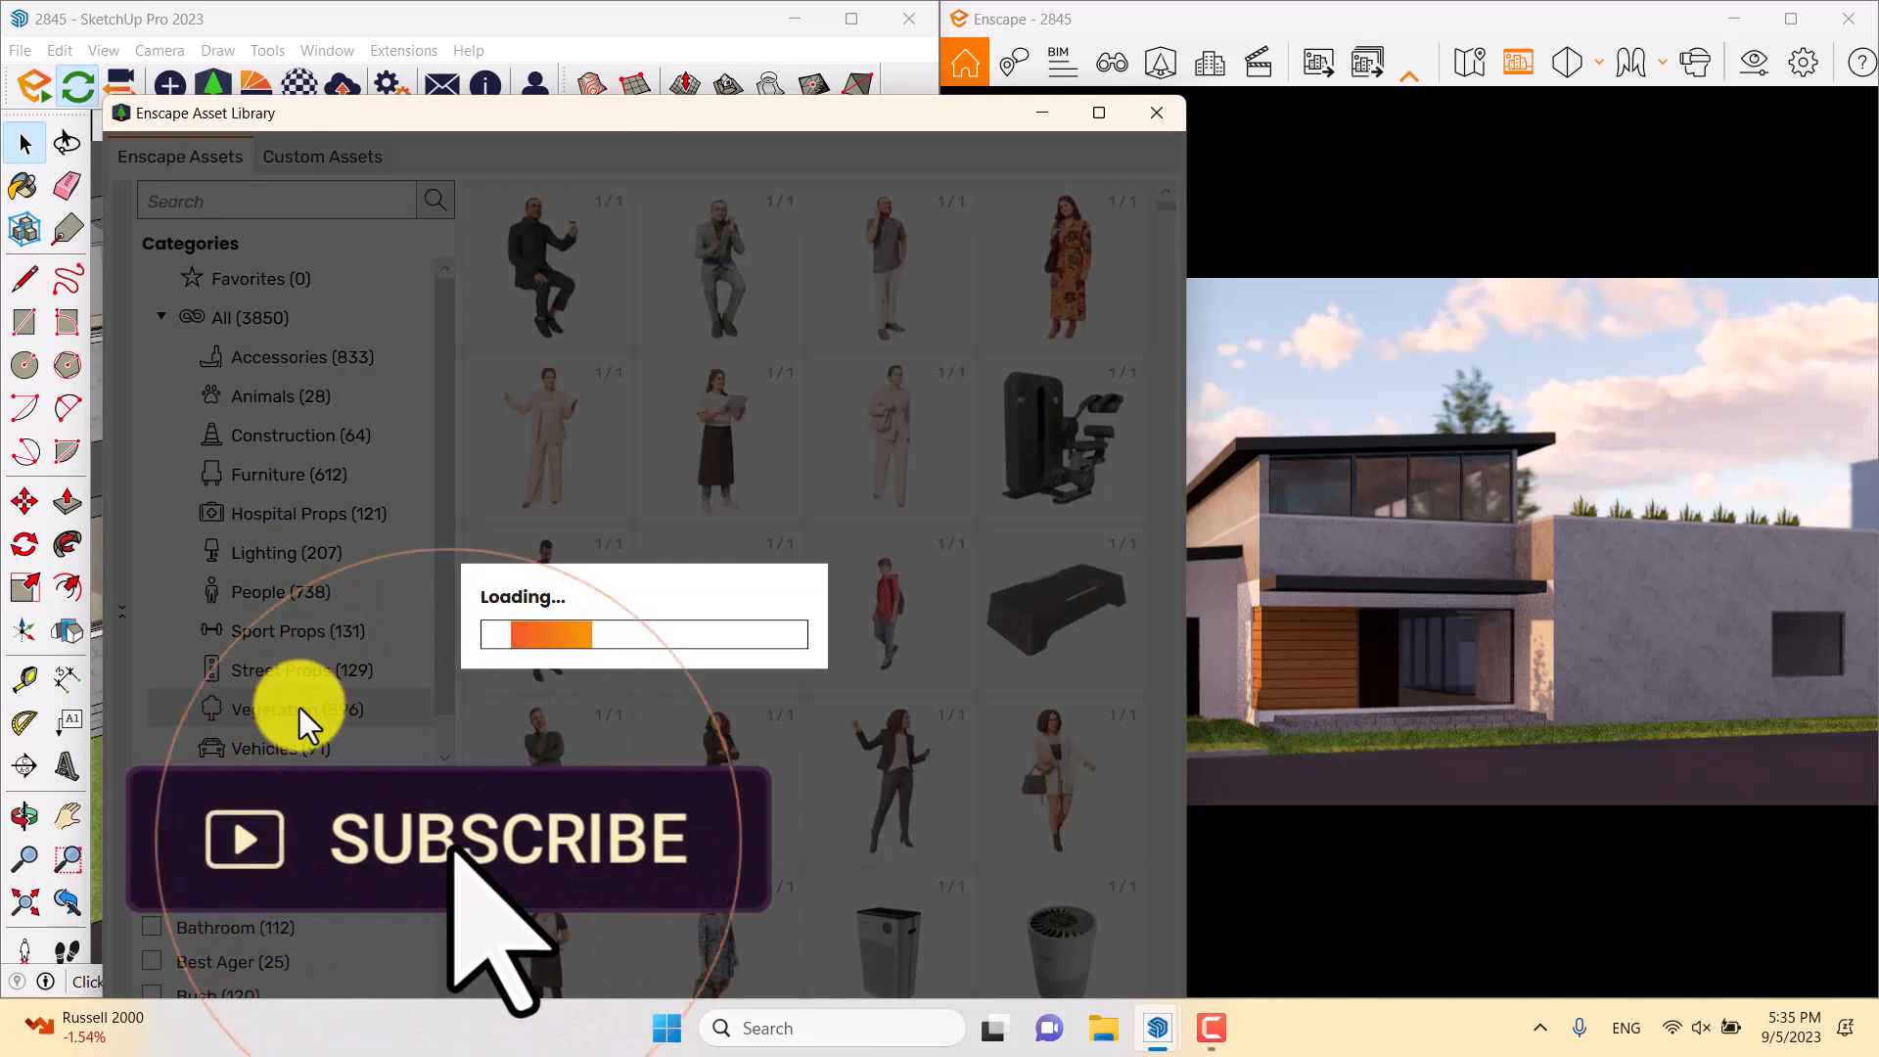